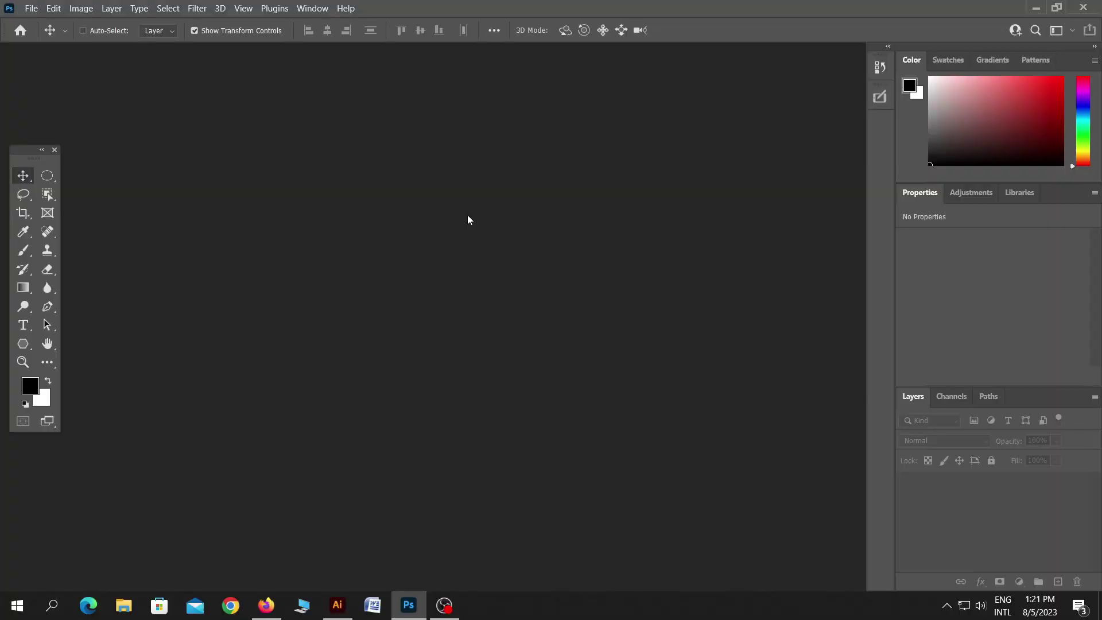
Create a new 1200 × 1200 px document at 172 pixels per inch.
key(ctrl+n)
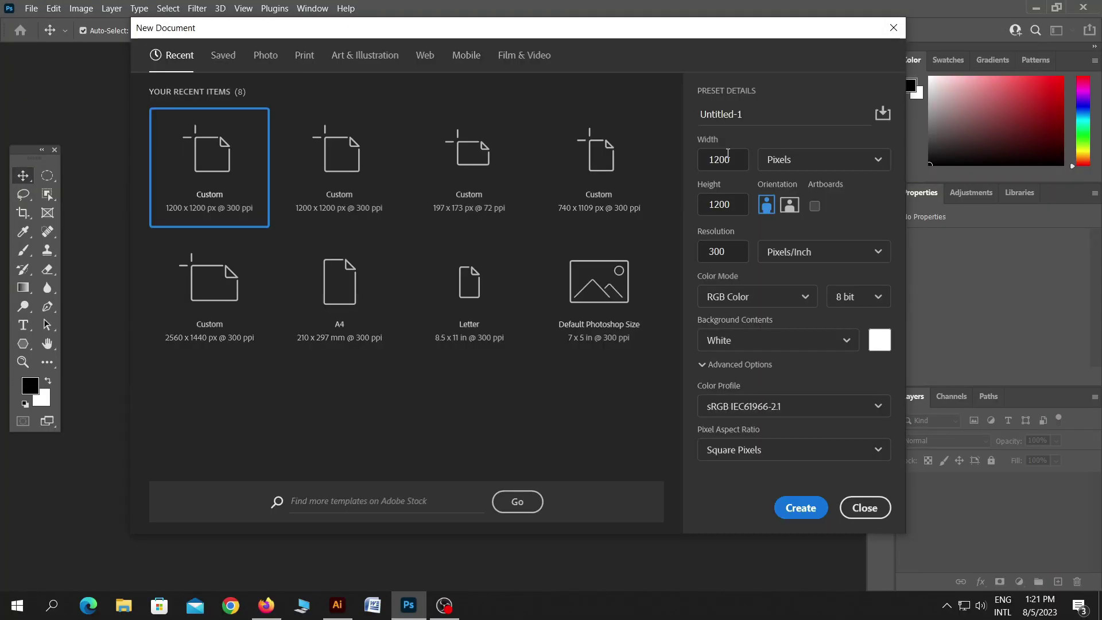
click(723, 160)
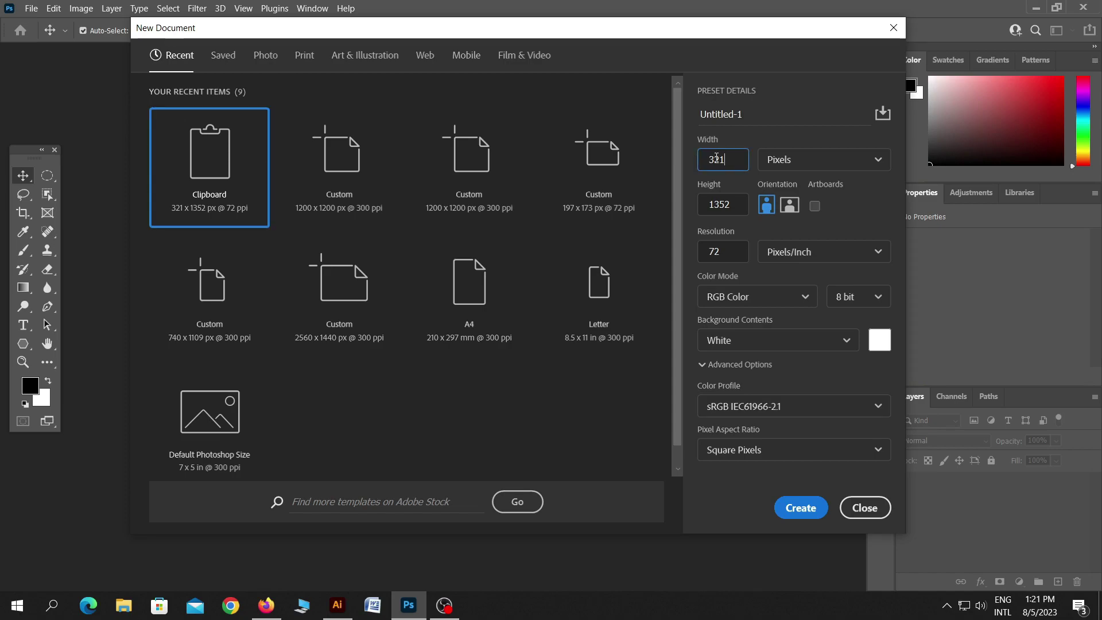
drag(723, 160, 677, 165)
text(120)
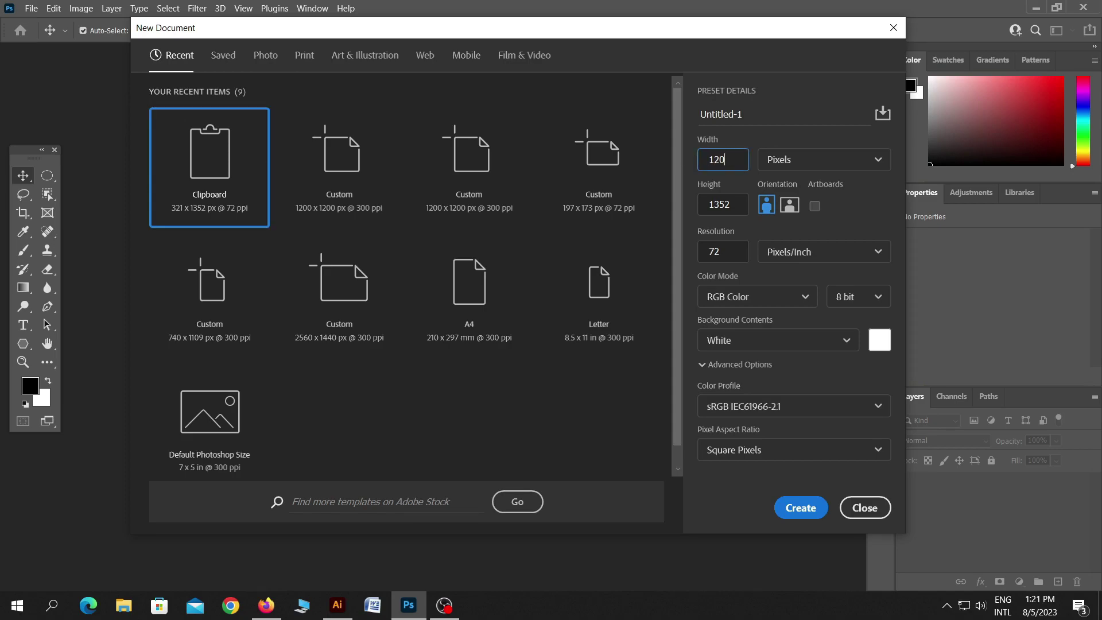
text(0)
key(Tab)
key(Tab)
text(1)
text(200)
key(Tab)
key(Tab)
key(Tab)
key(Tab)
text(172)
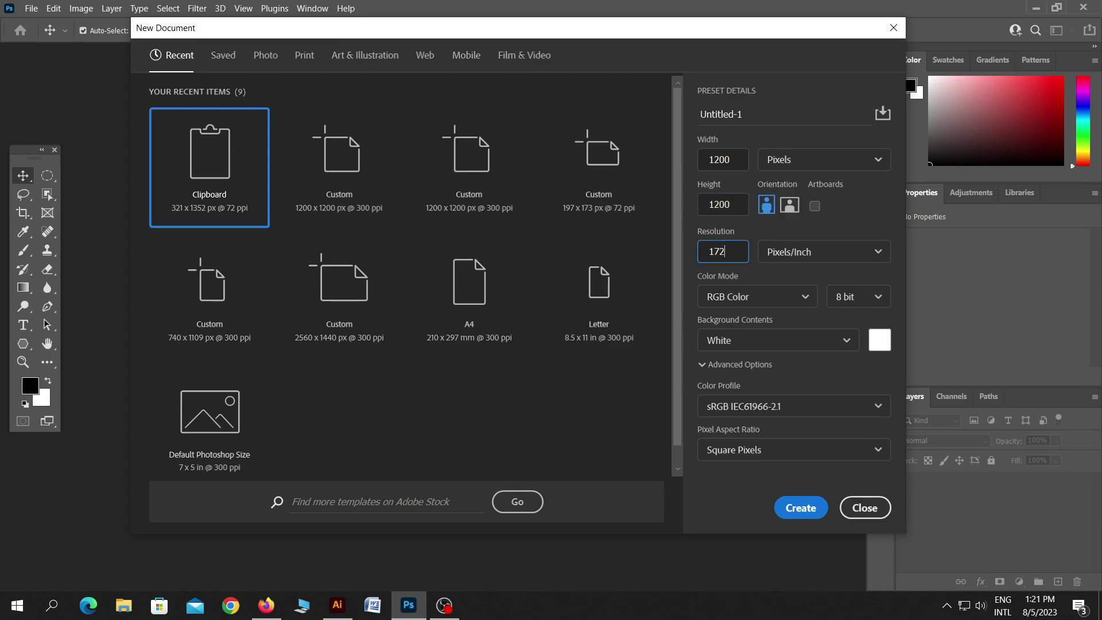
key(Tab)
click(811, 508)
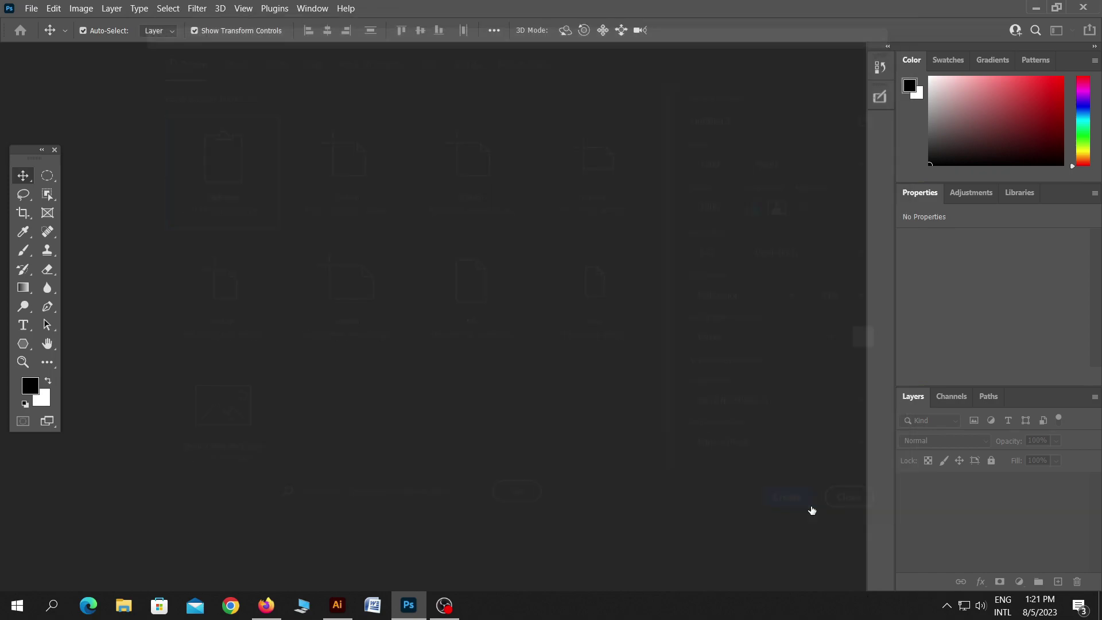
In the Gradient Editor, recolour the 85% stop to a softer green (cyan 40, yellow 85).
key(g)
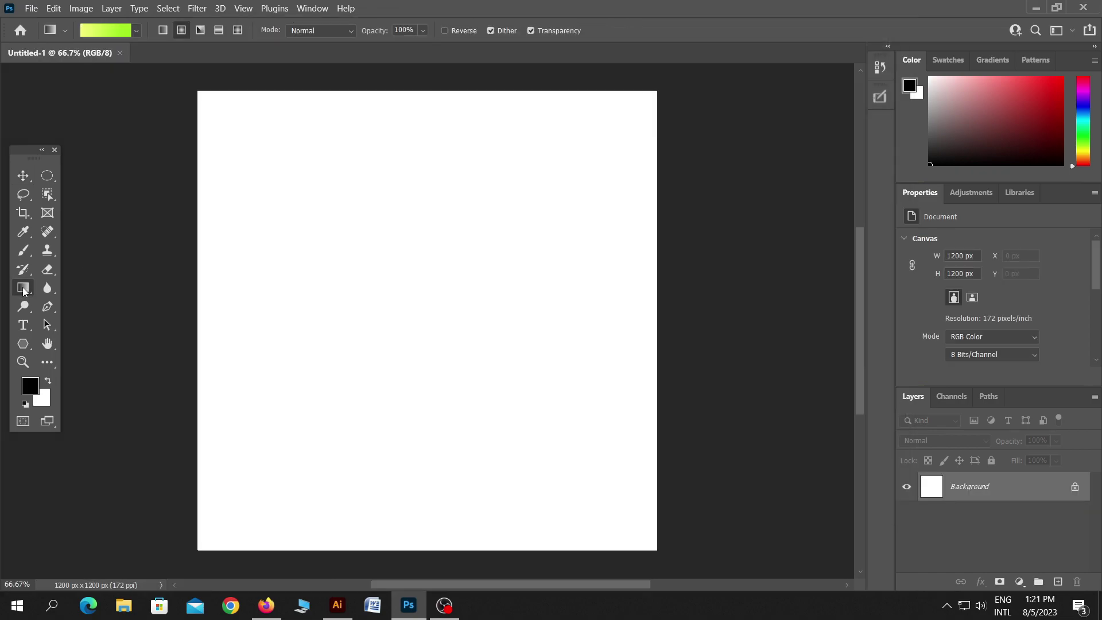
click(97, 28)
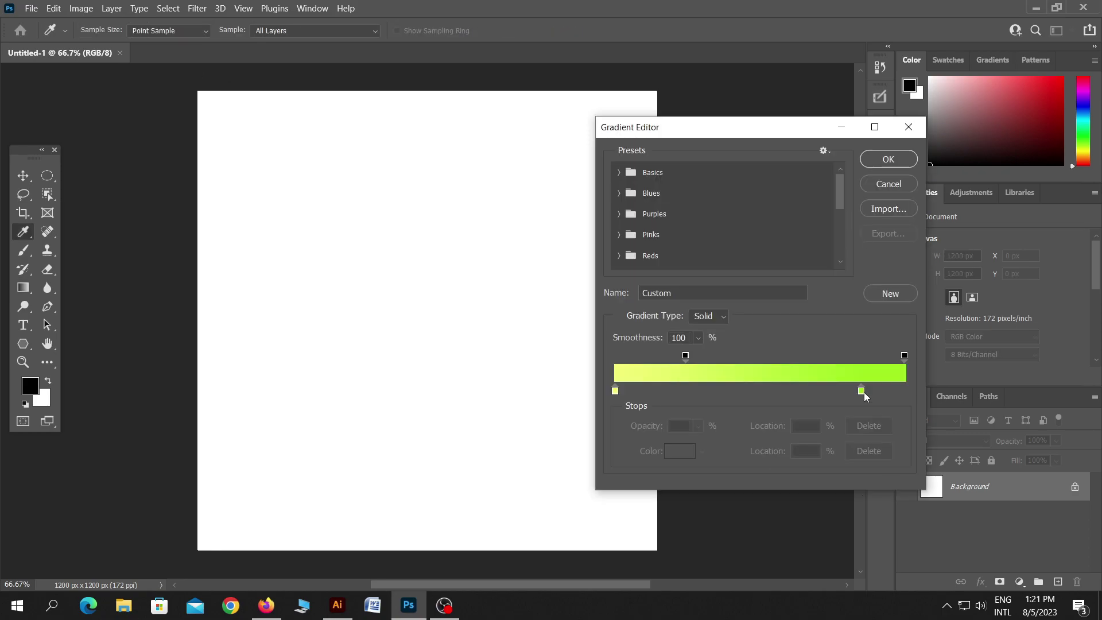
click(861, 391)
click(682, 452)
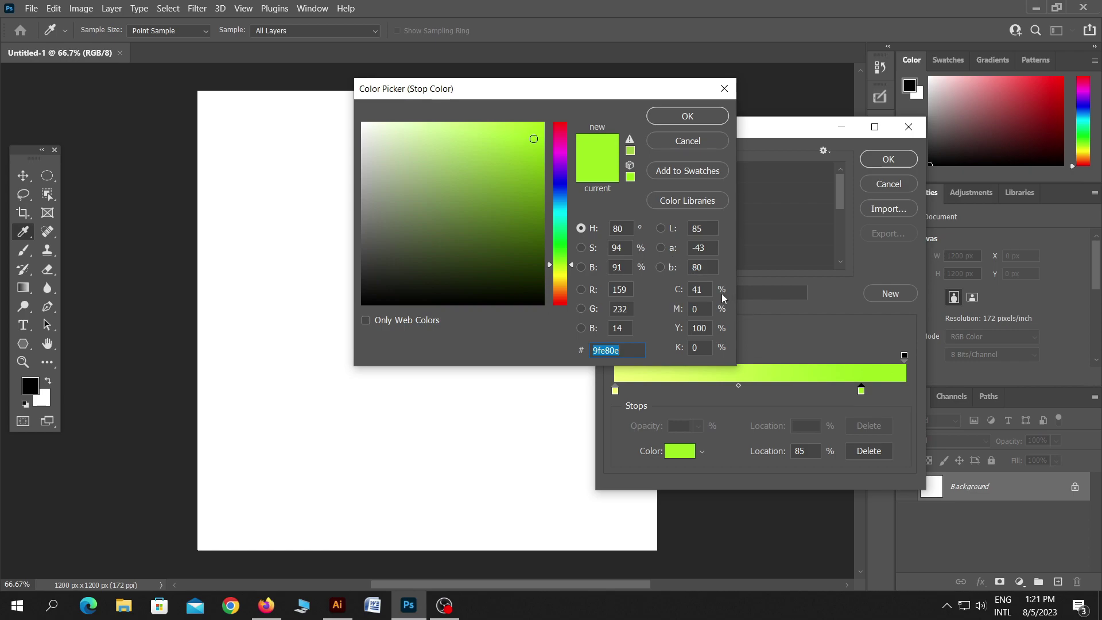
click(696, 289)
text(40)
key(Tab)
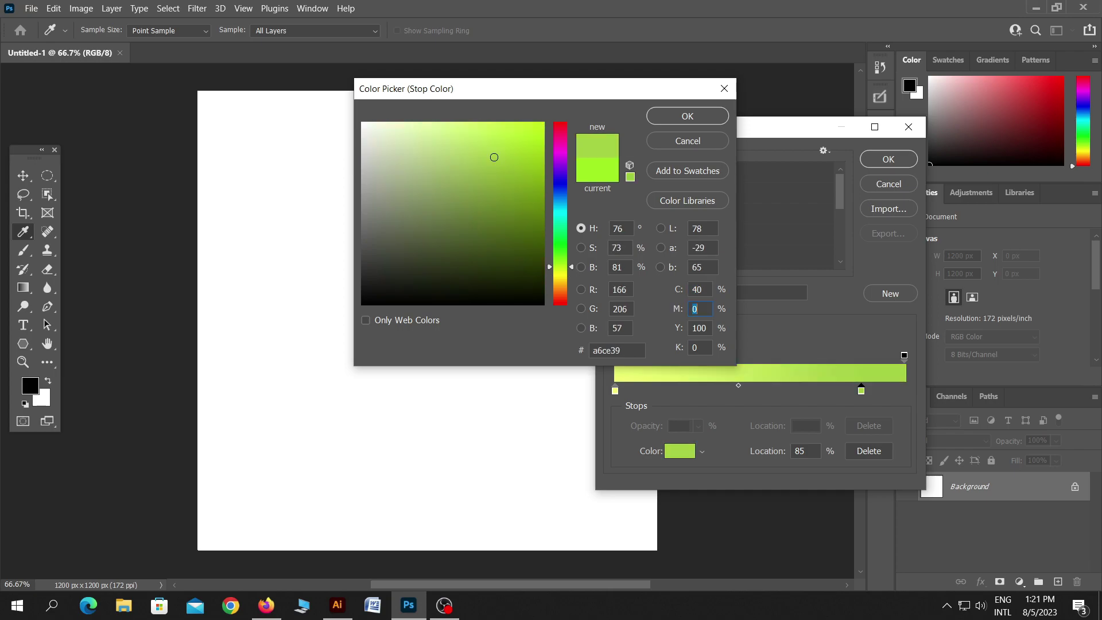
key(Tab)
text(85)
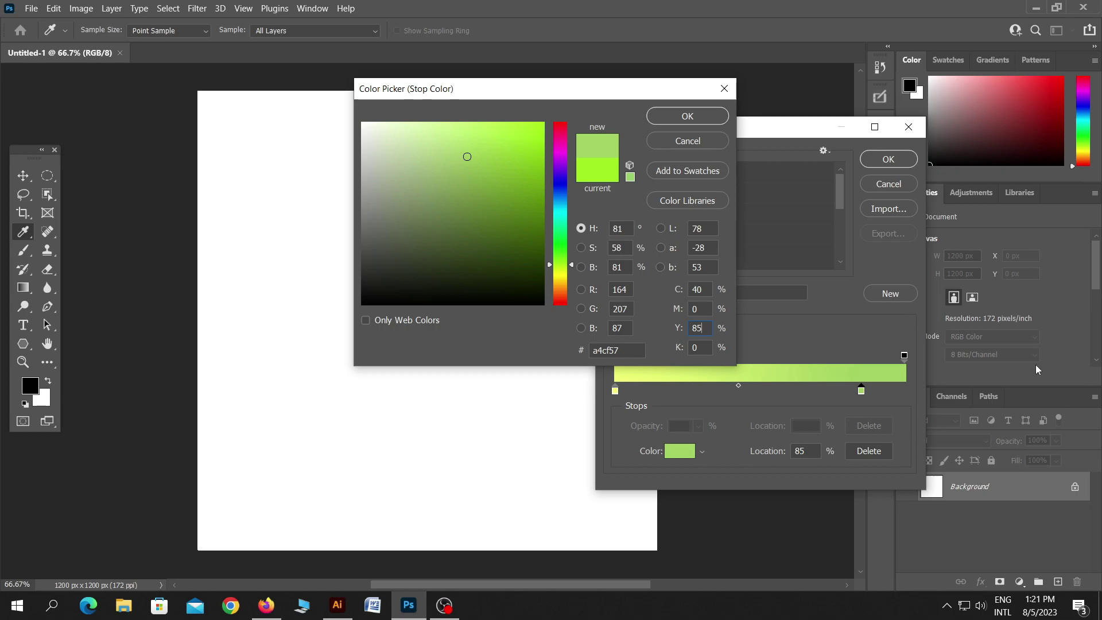
click(687, 116)
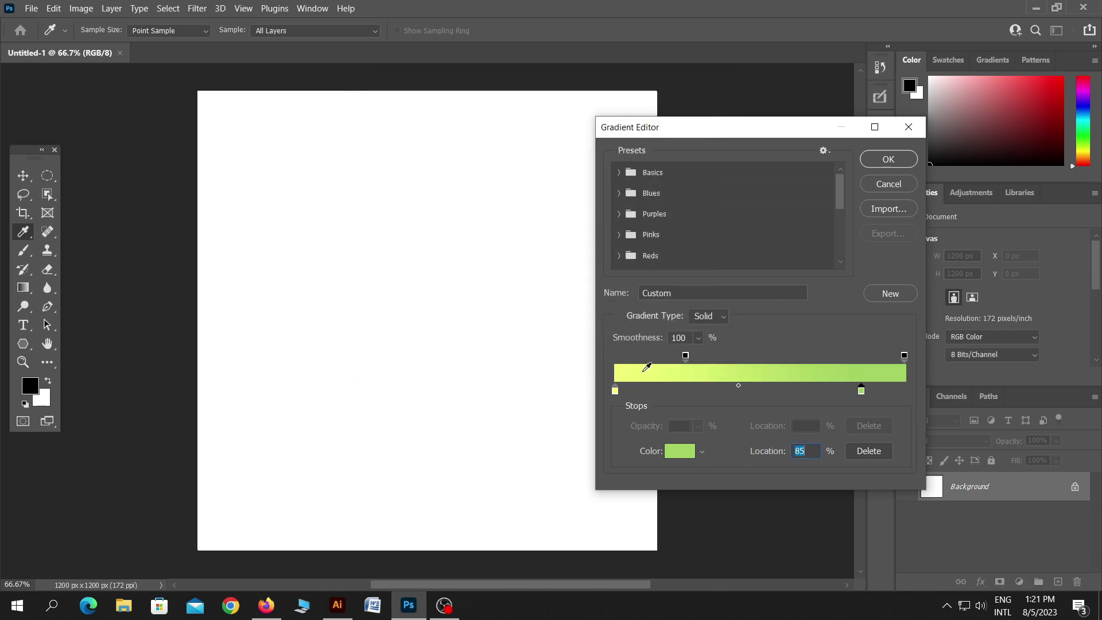
Recolour the 0% stop to a pale yellow-green (cyan 10) and accept the gradient.
click(617, 390)
click(677, 453)
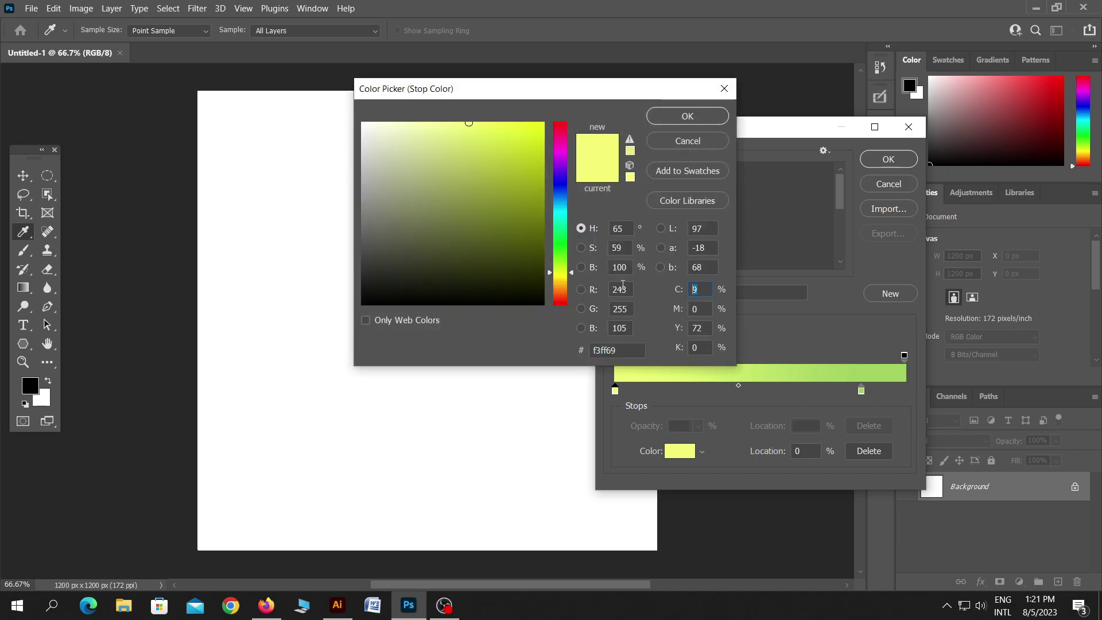
text(10)
key(Tab)
key(Tab)
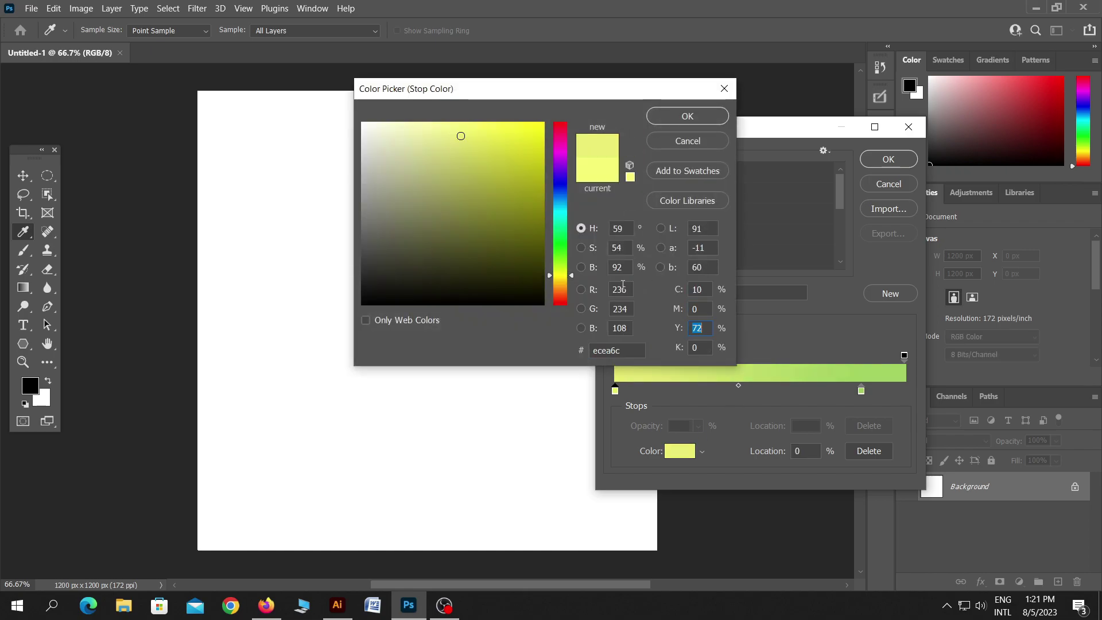
text(50)
key(Return)
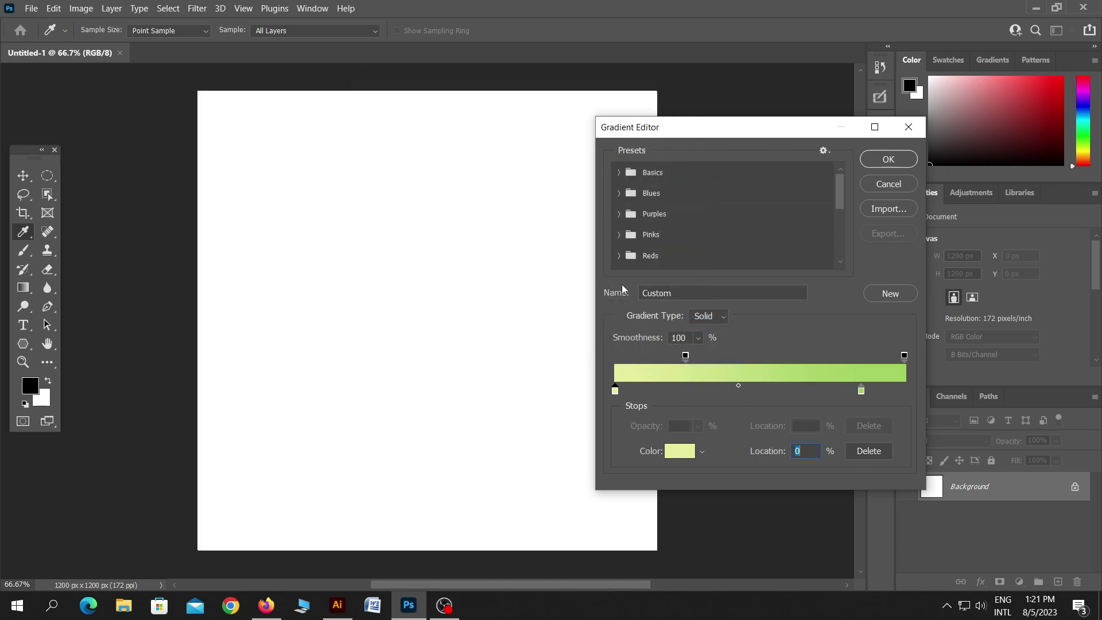
click(888, 159)
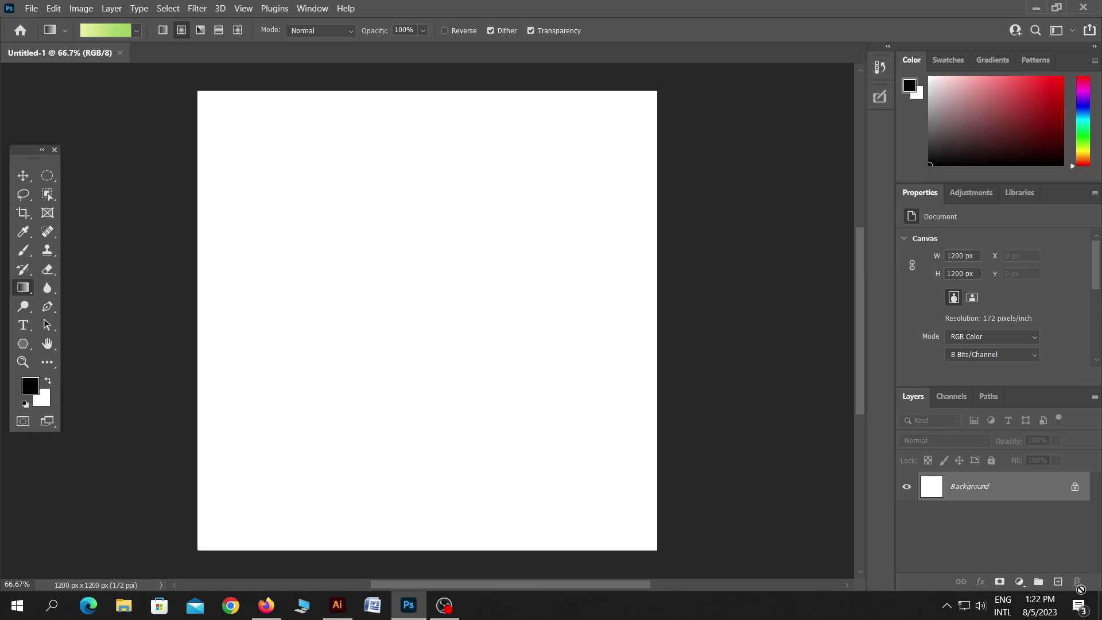
On a new layer, draw a radial gradient from the canvas centre to the lower-right corner.
click(1058, 581)
drag(418, 285, 714, 560)
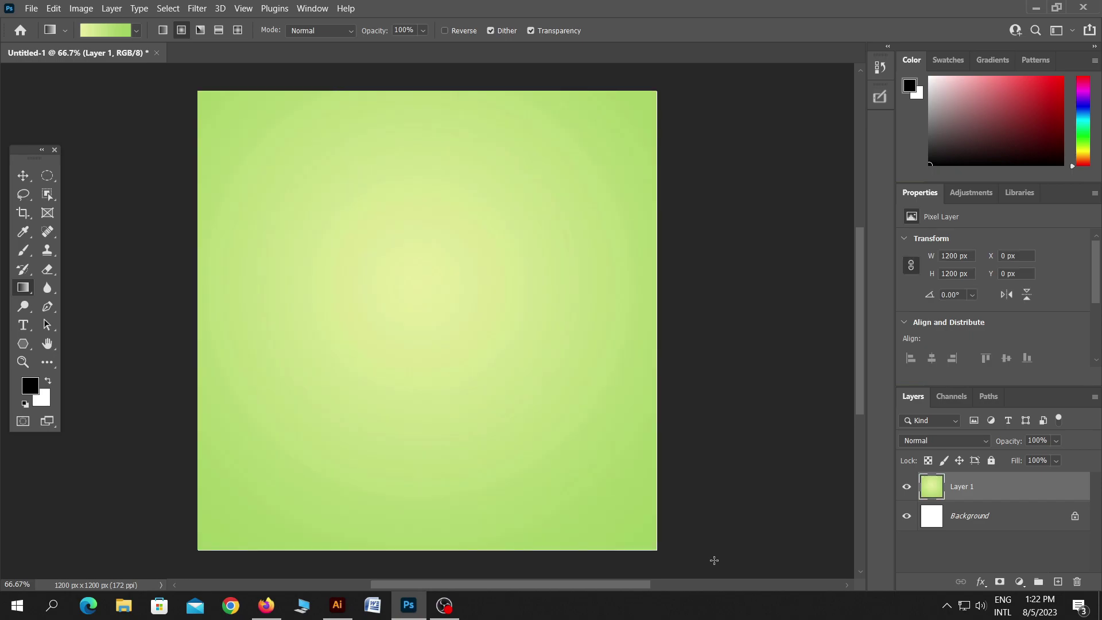
drag(427, 301, 657, 548)
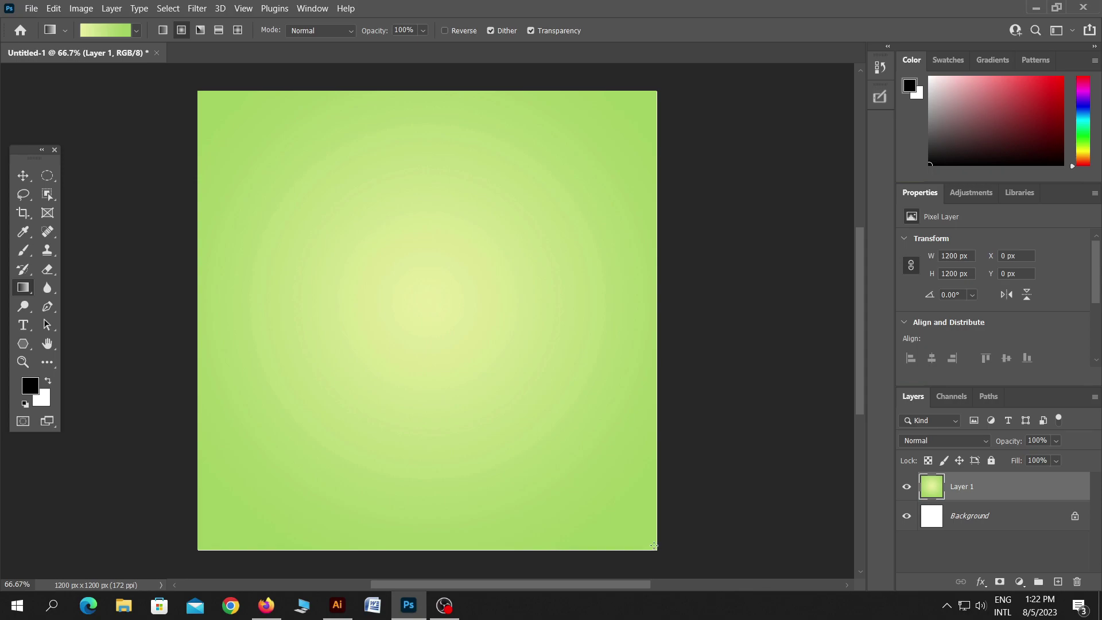
key(ctrl+minus)
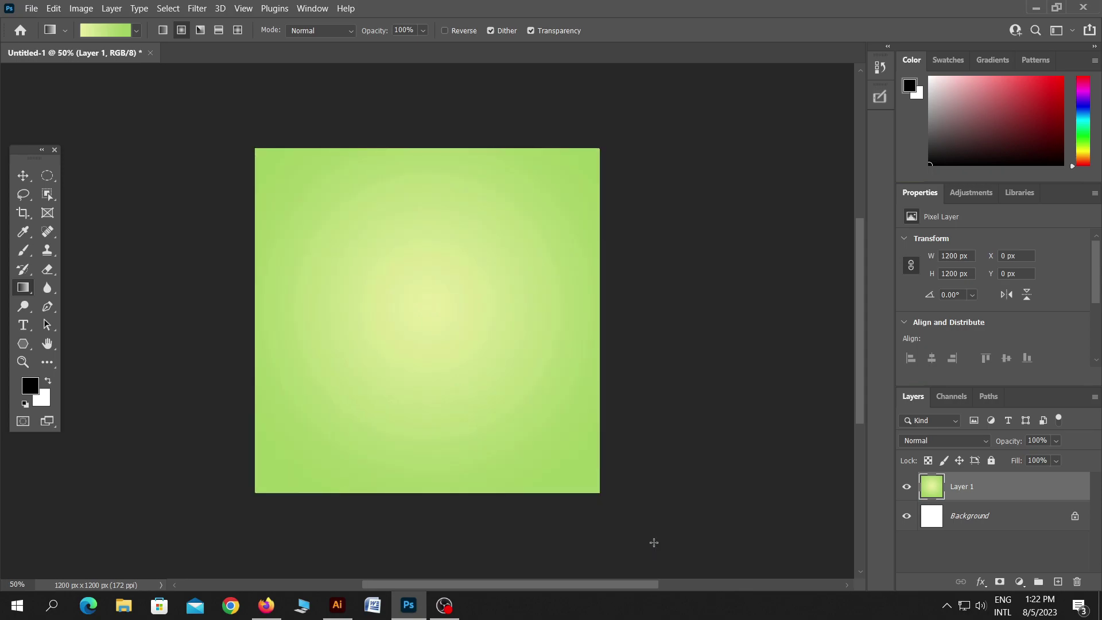
On a new layer, fill an oval selection above the canvas centre with white.
click(1057, 581)
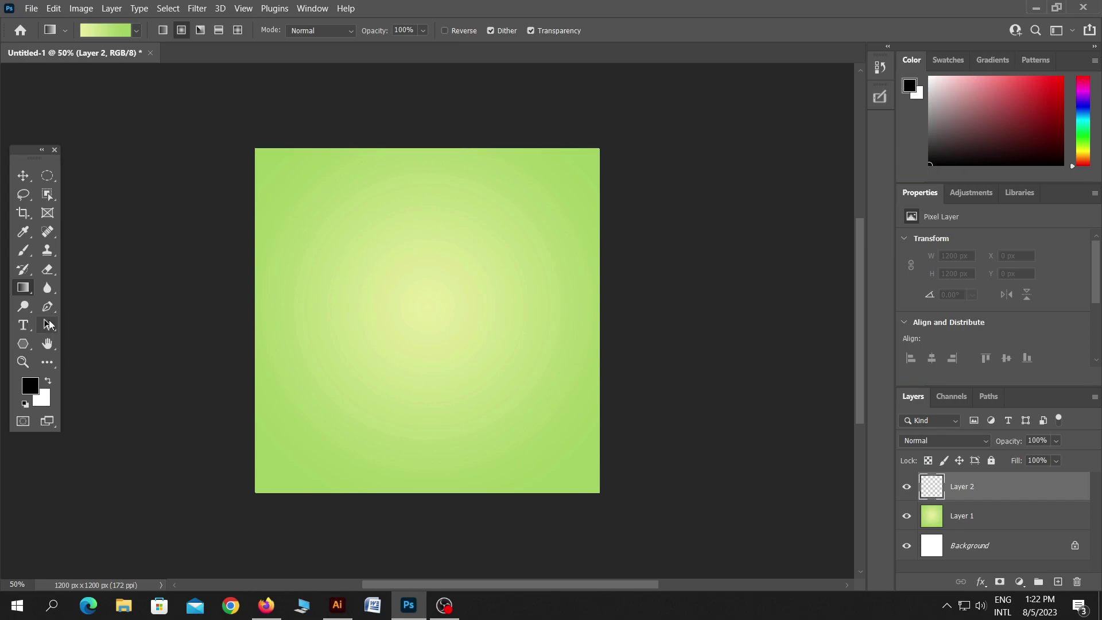
click(48, 380)
drag(48, 176, 86, 194)
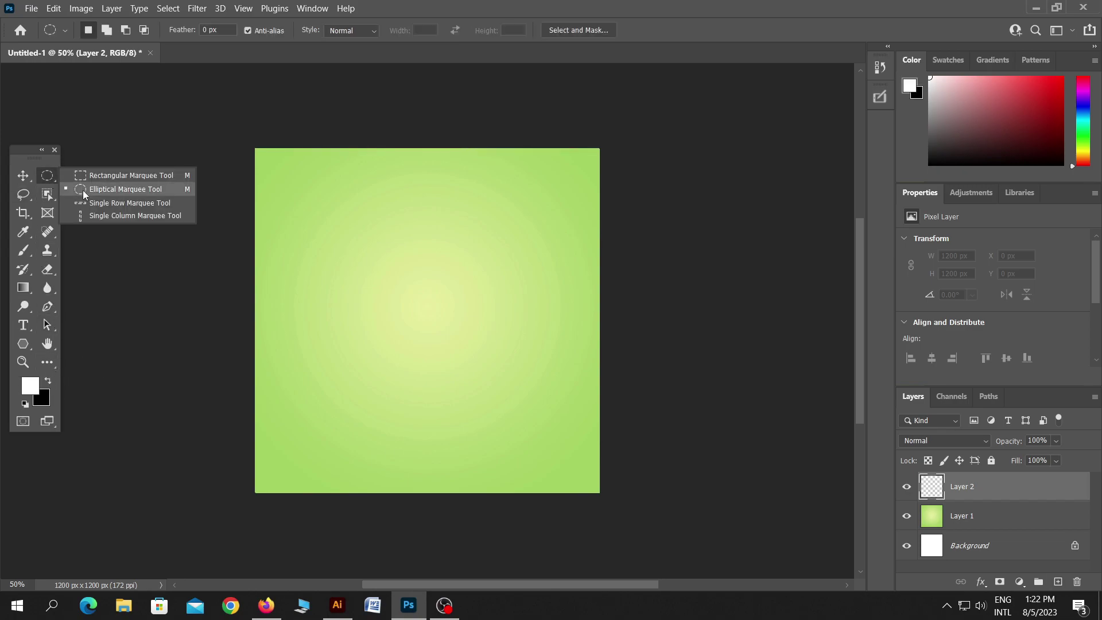
drag(362, 257, 505, 338)
key(alt+BackSpace)
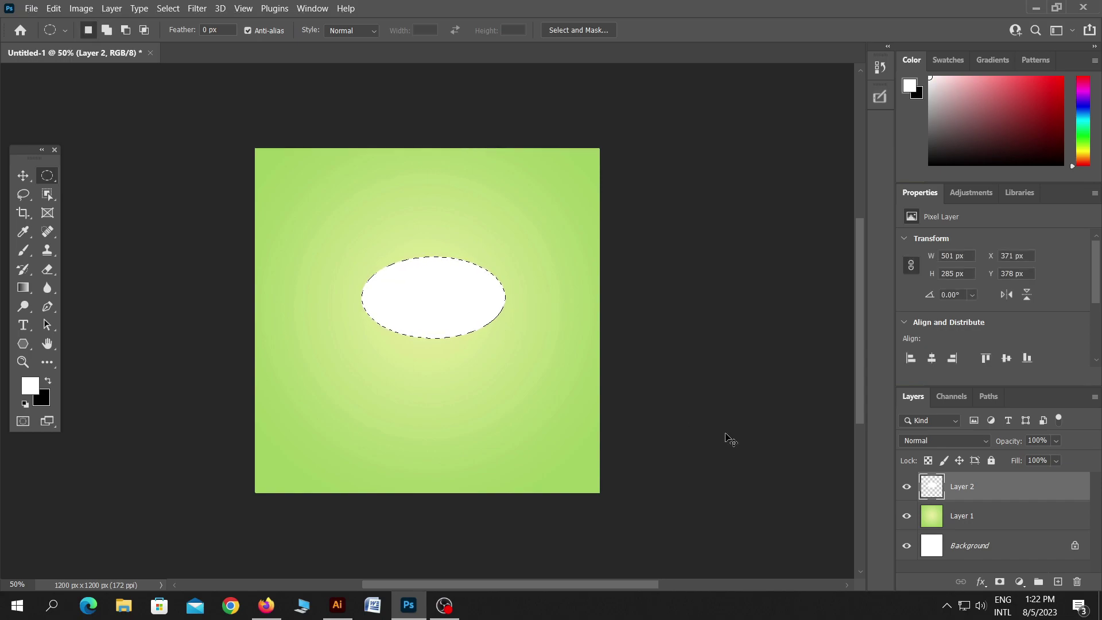
key(ctrl+d)
Apply a roughly 93 px Gaussian Blur to the white oval and shift it left and down.
click(23, 175)
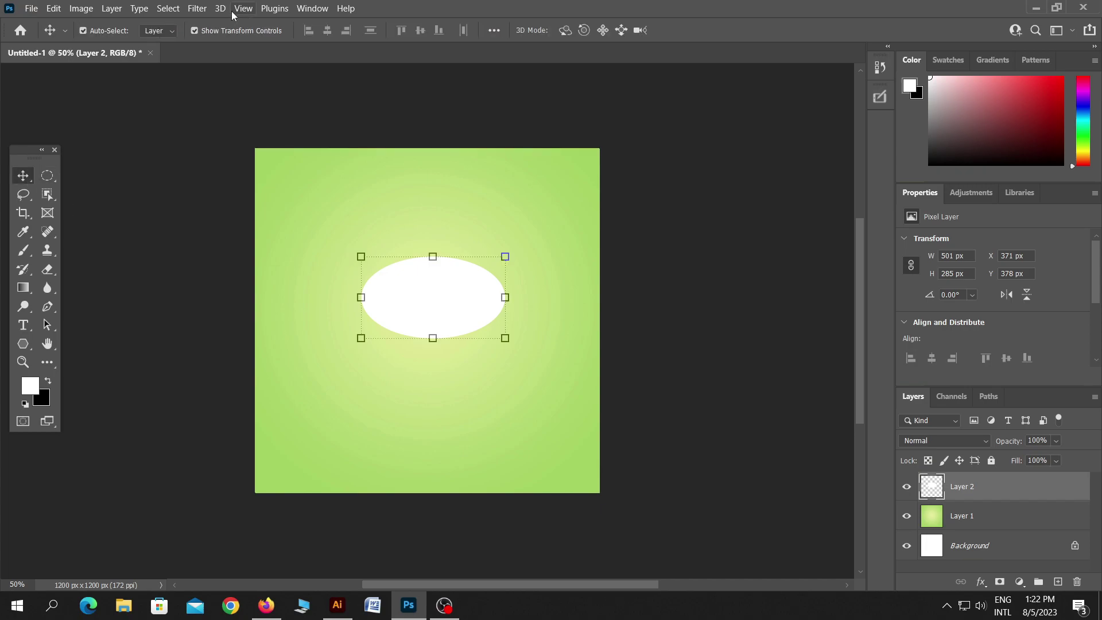
click(197, 8)
mouse_move(258, 180)
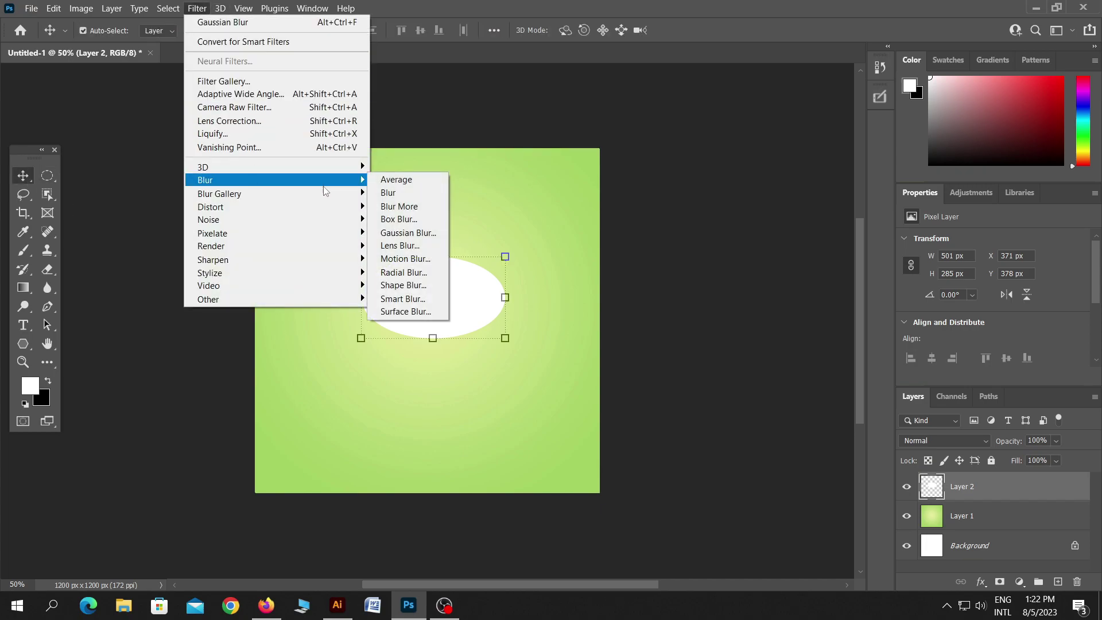
click(396, 193)
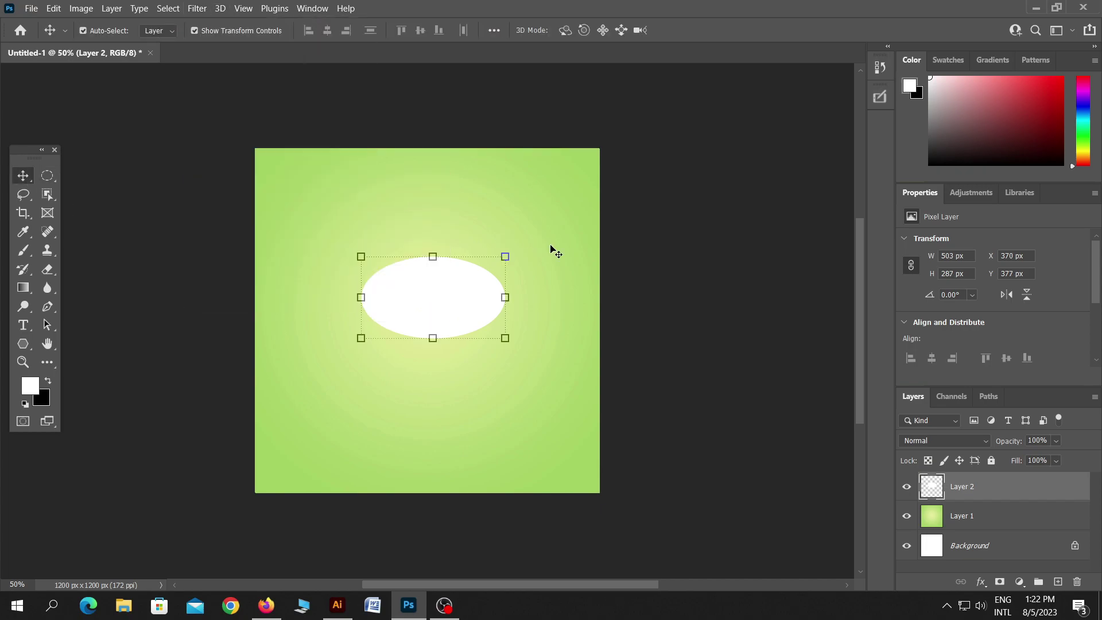
click(219, 8)
click(197, 8)
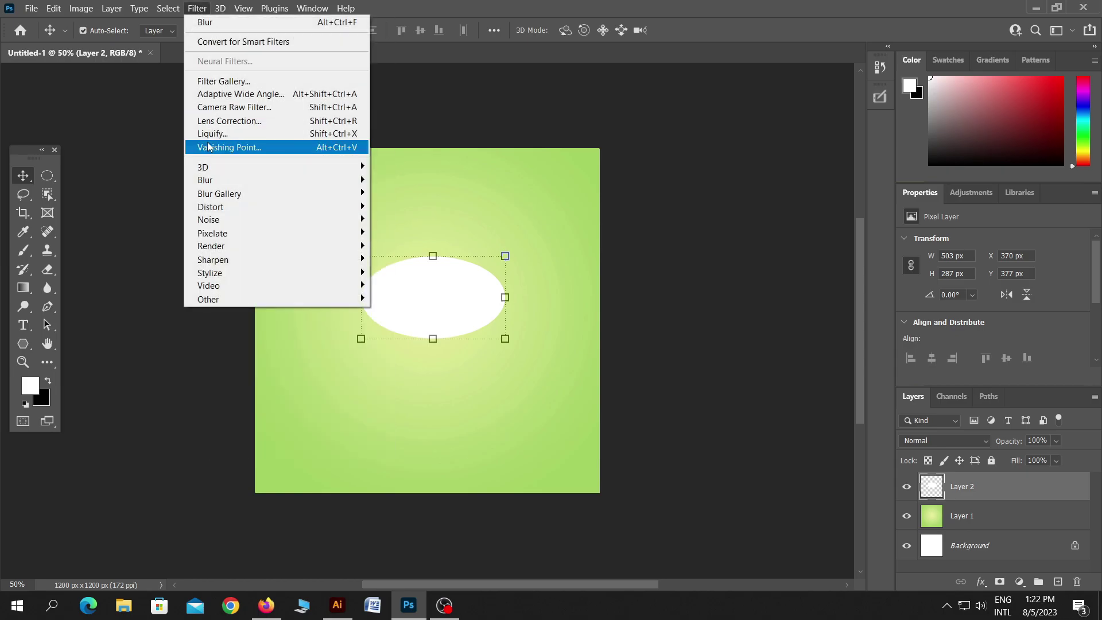
mouse_move(205, 180)
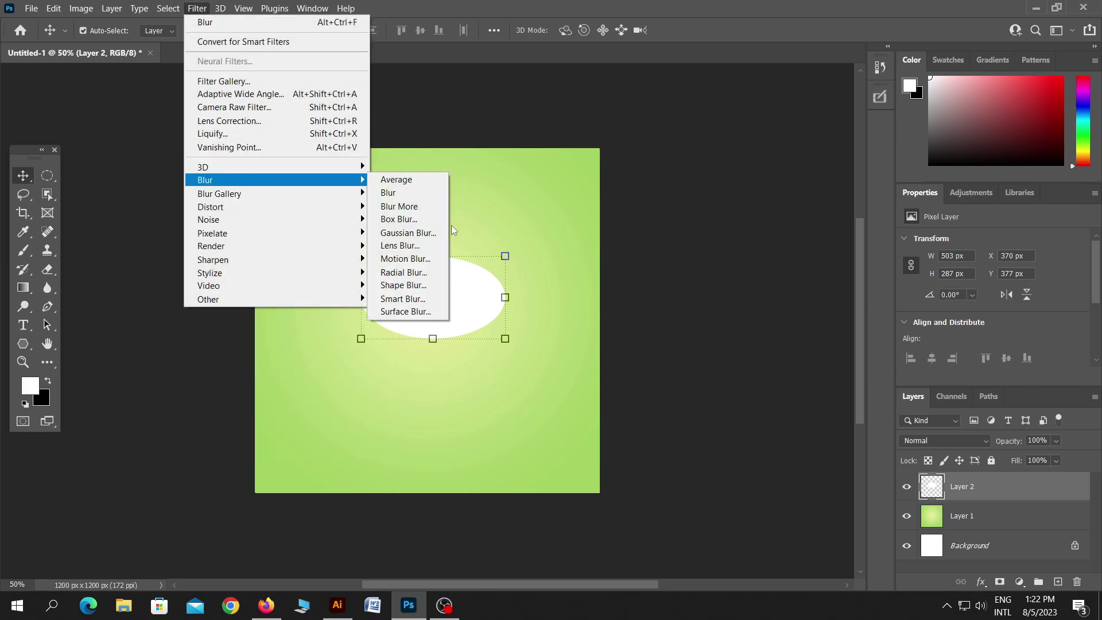
click(372, 232)
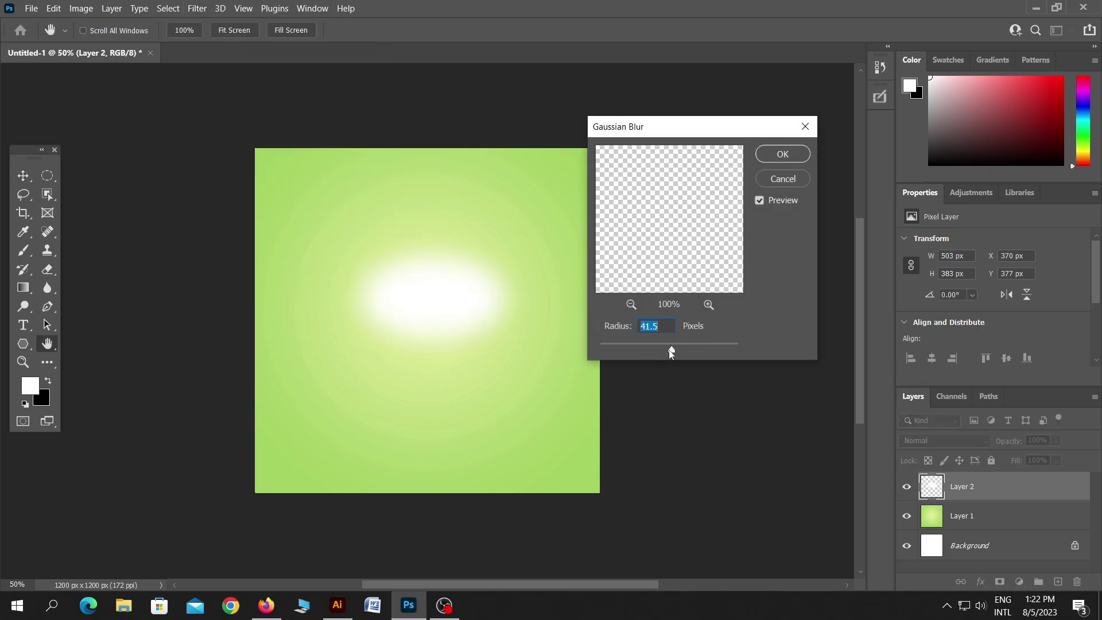
drag(671, 351, 686, 350)
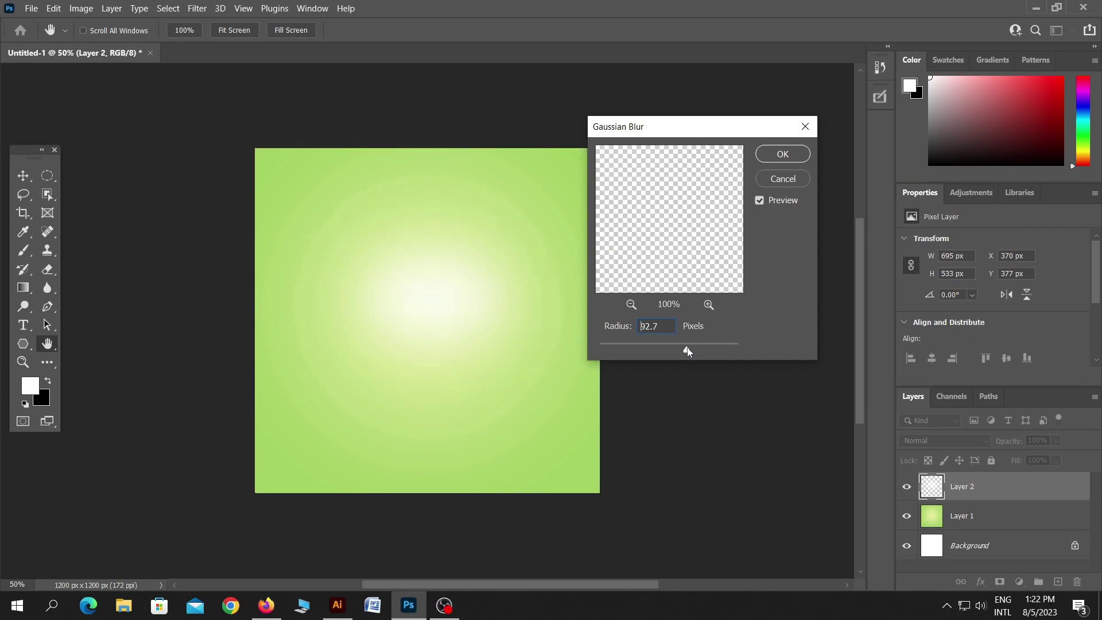
click(785, 153)
key(v)
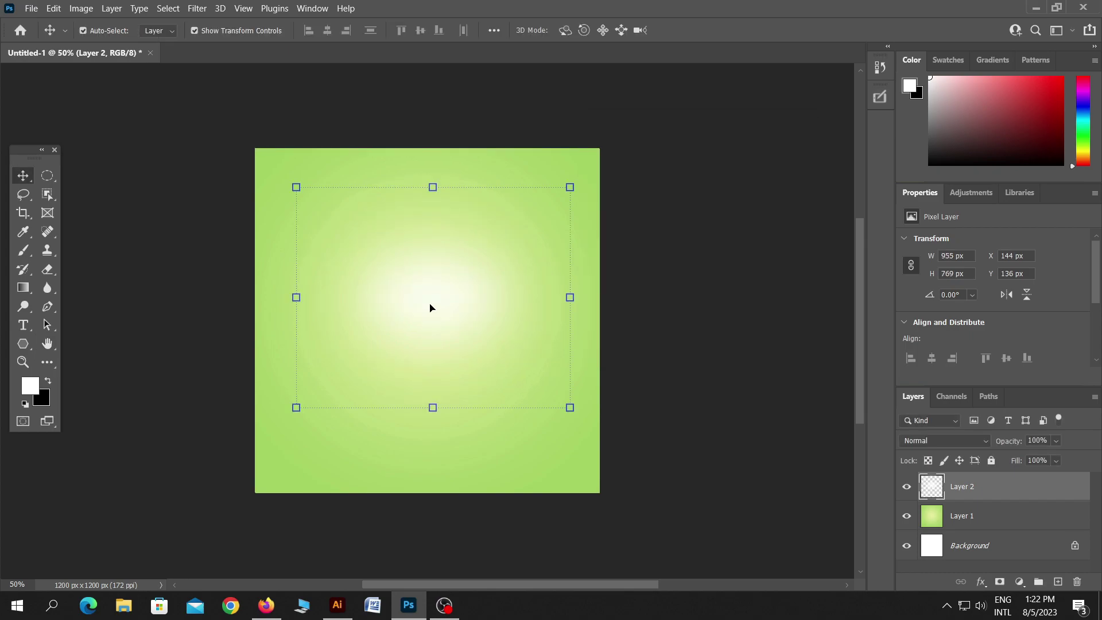
drag(431, 307, 388, 324)
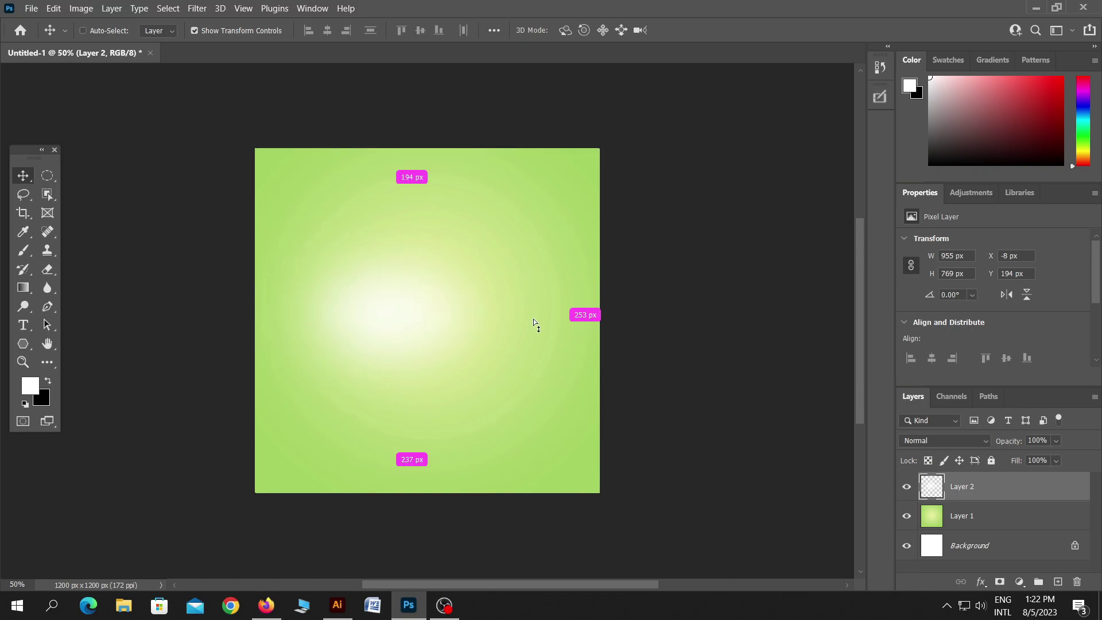
drag(533, 320, 533, 319)
Cut the grass field image into the poster and move it toward the bottom.
key(ctrl+o)
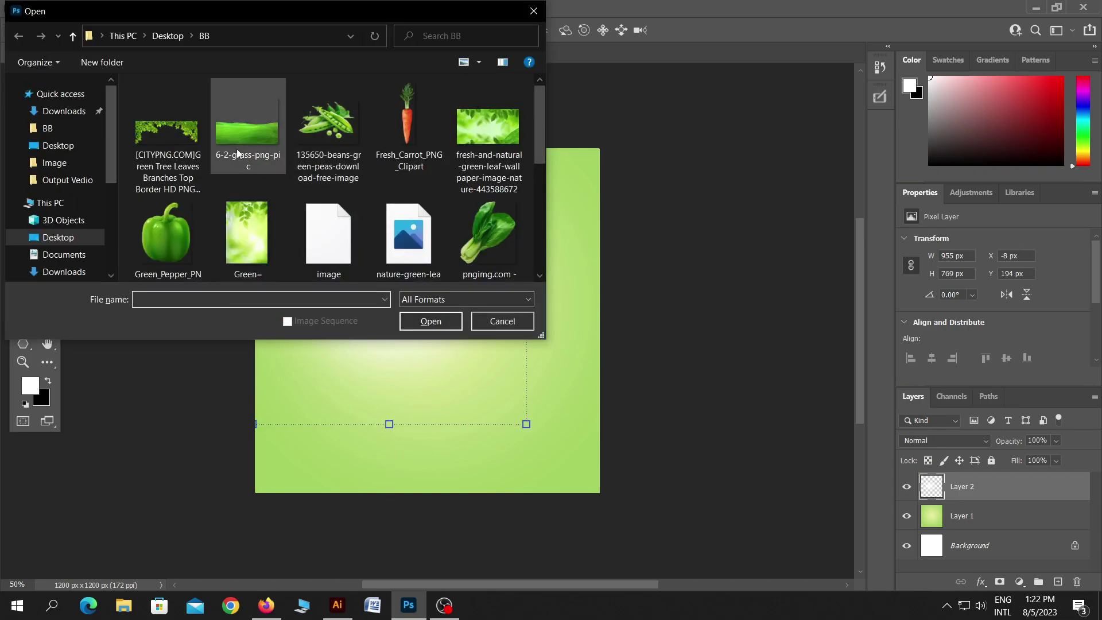
click(237, 149)
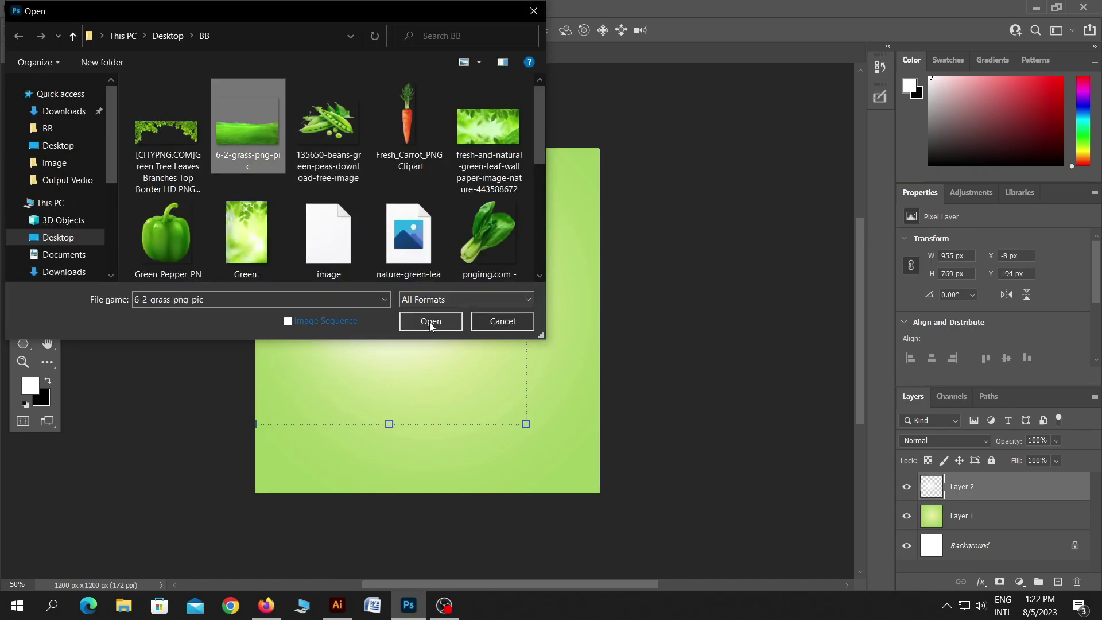
click(430, 323)
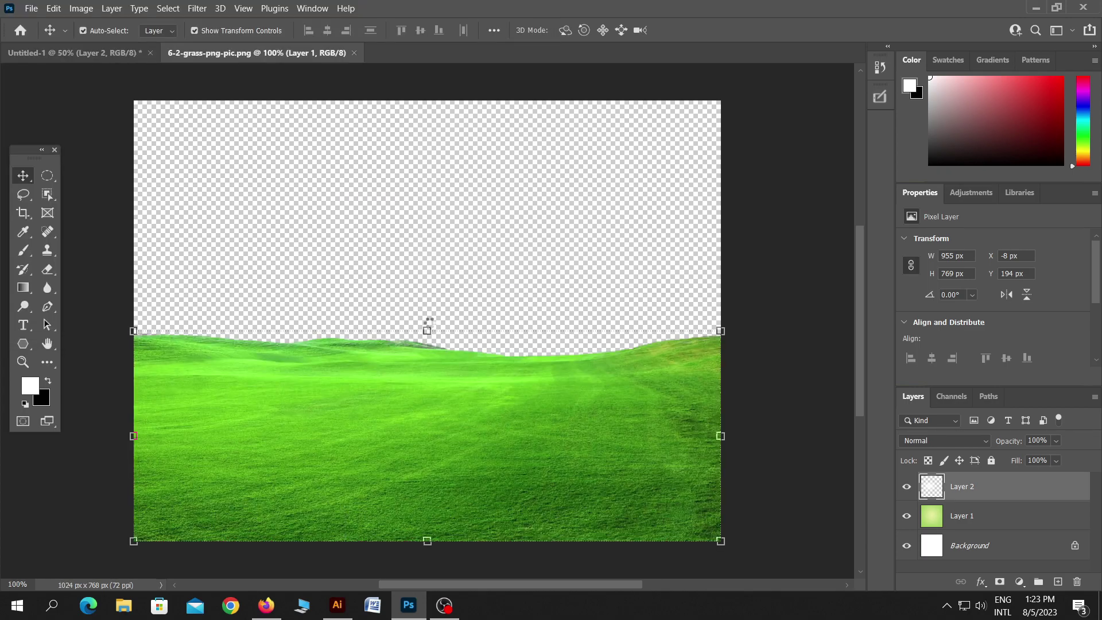
key(ctrl+x)
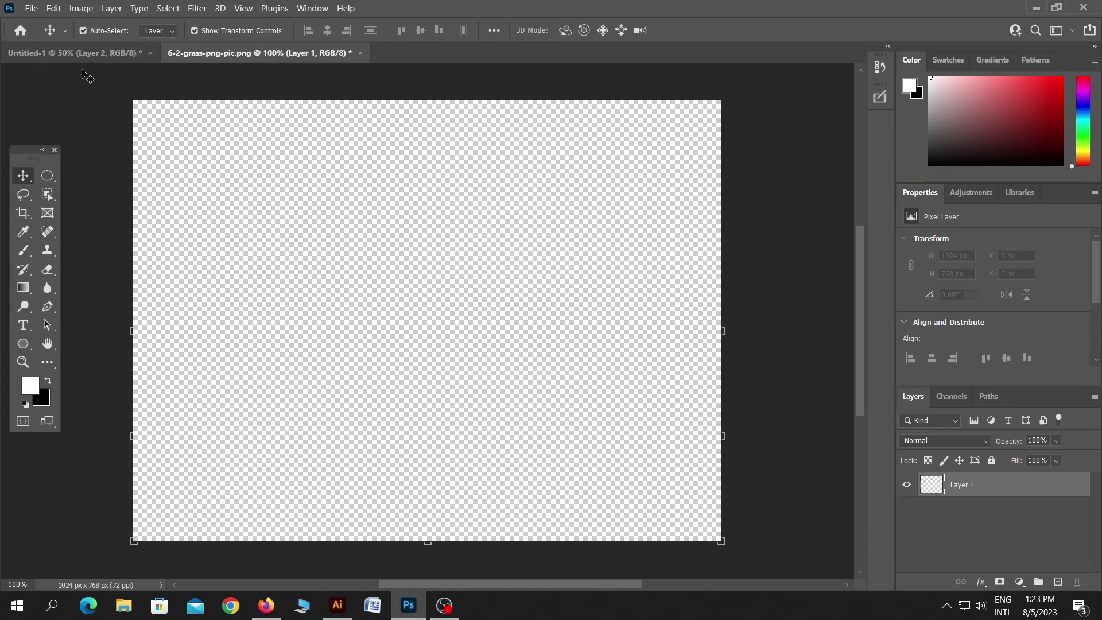
click(74, 53)
key(ctrl+v)
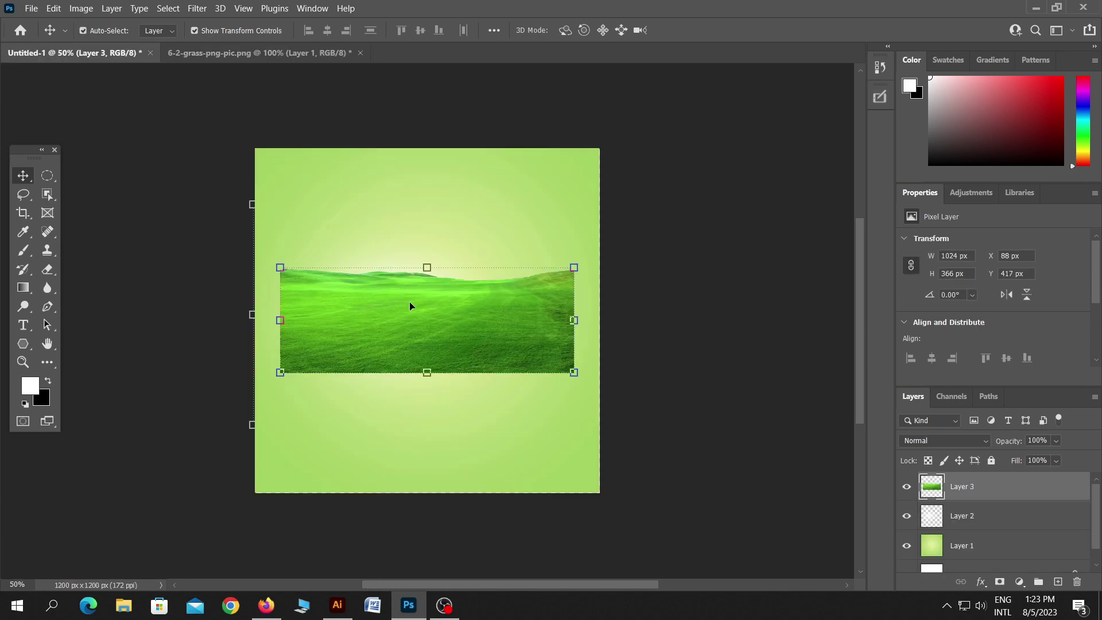
drag(409, 306, 362, 448)
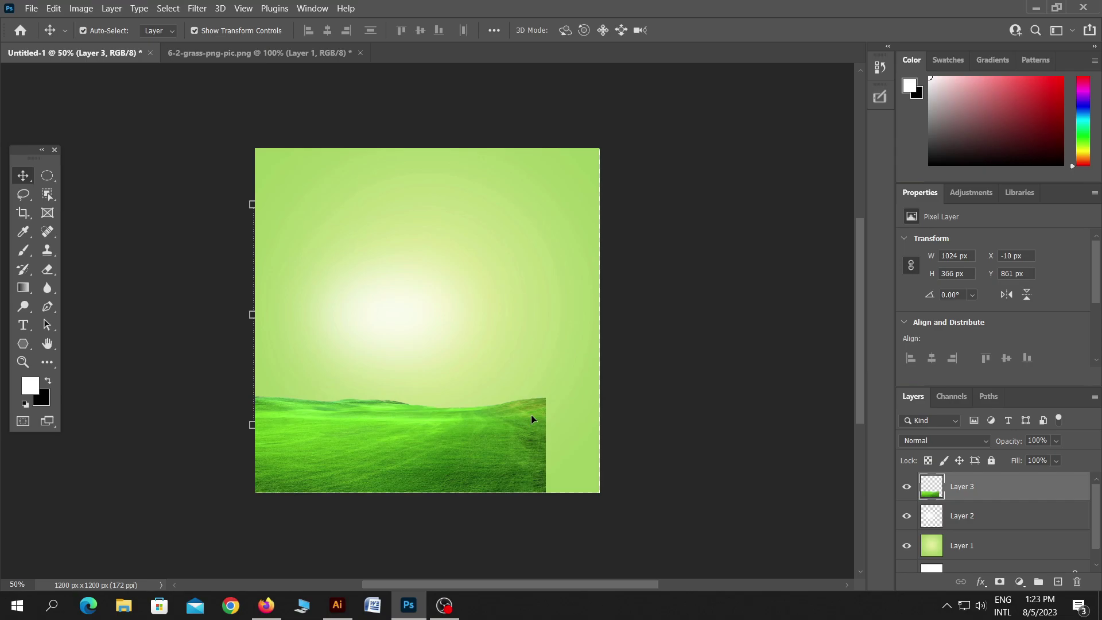
Enlarge the green background past the canvas edges and stretch the grass across the poster bottom.
click(960, 544)
key(ctrl+t)
drag(600, 493, 606, 499)
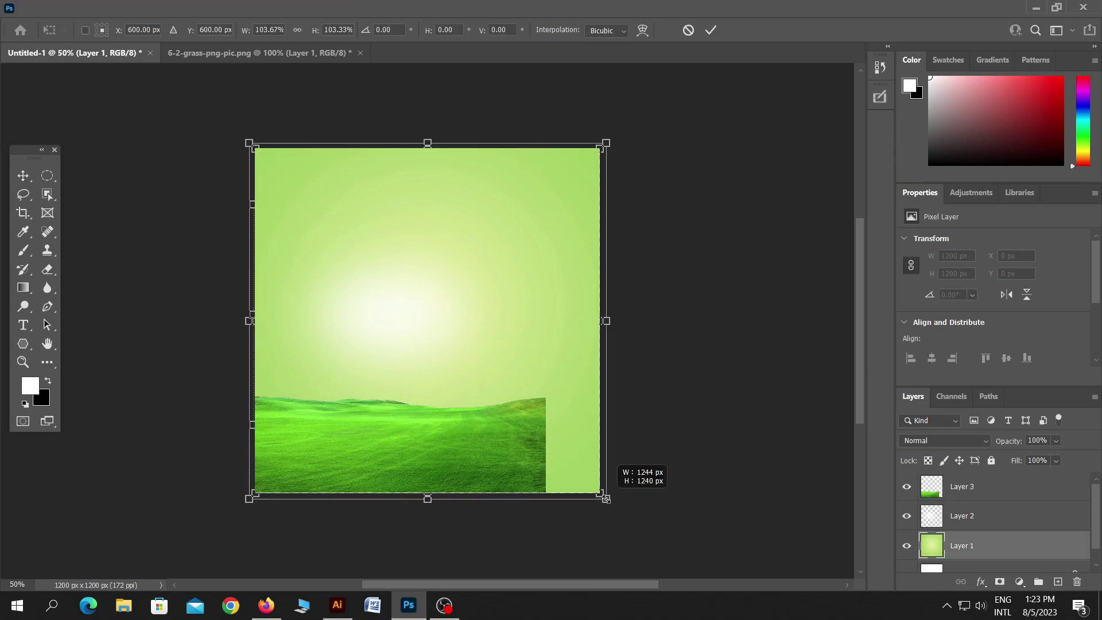
key(Return)
right_click(482, 449)
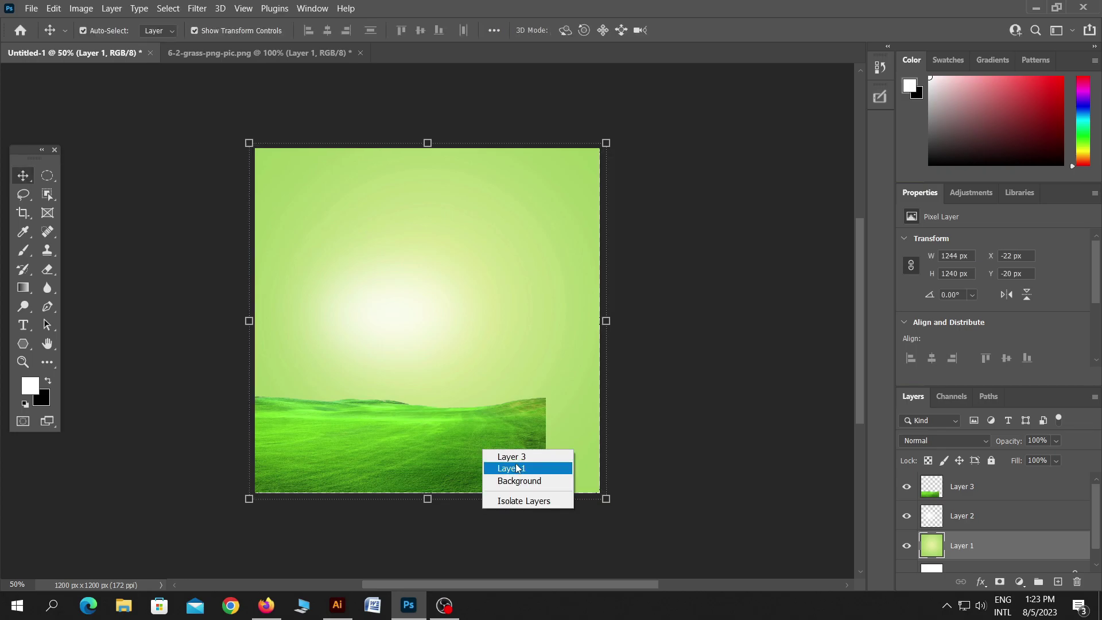
click(511, 457)
key(ctrl+t)
drag(546, 395, 615, 360)
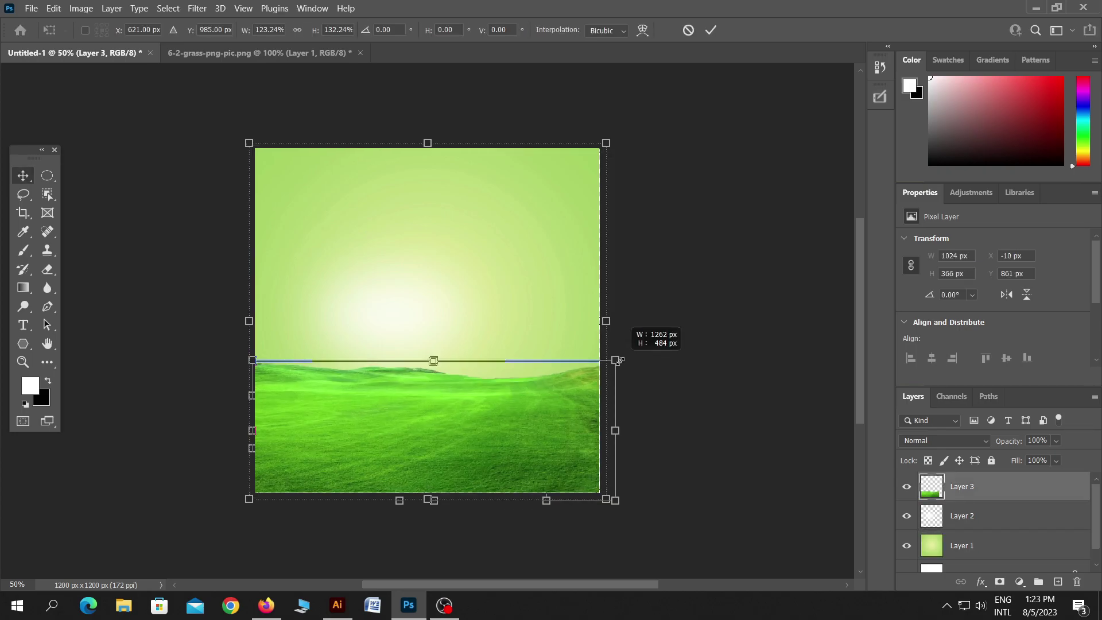
key(Return)
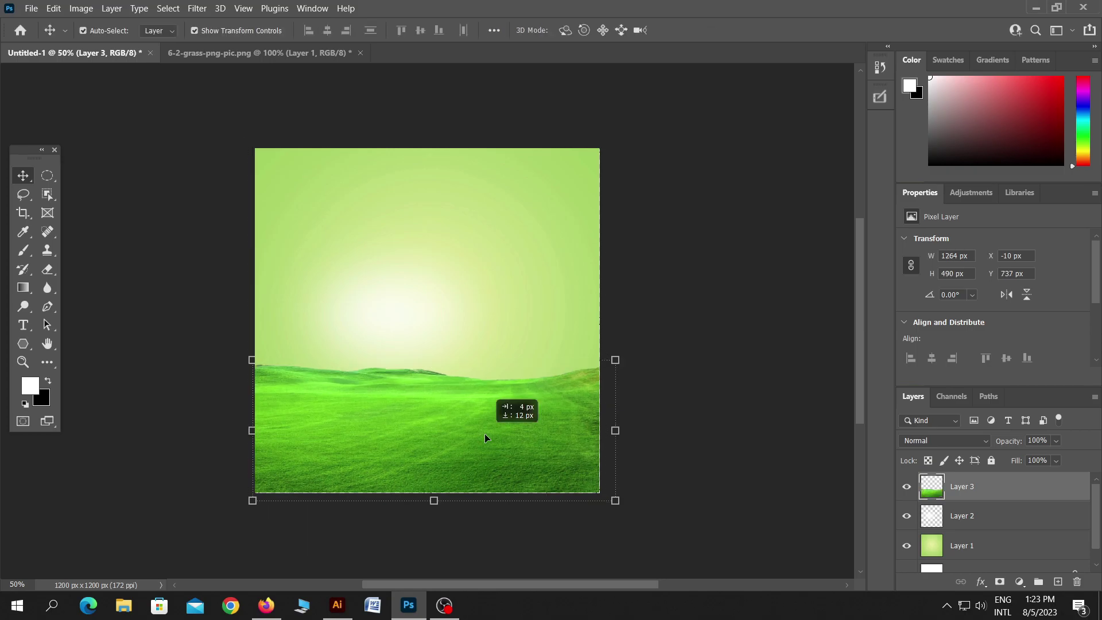
drag(484, 433, 459, 422)
Open the smartphone image, shrink it, and bring it onto the poster scaled to fit.
key(ctrl+o)
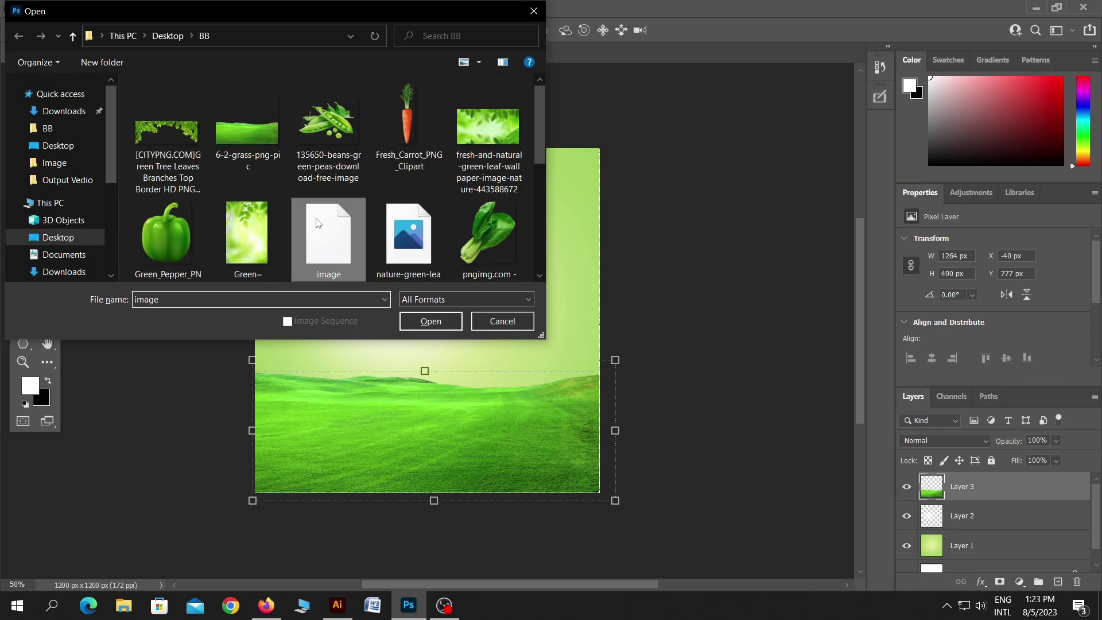
click(431, 321)
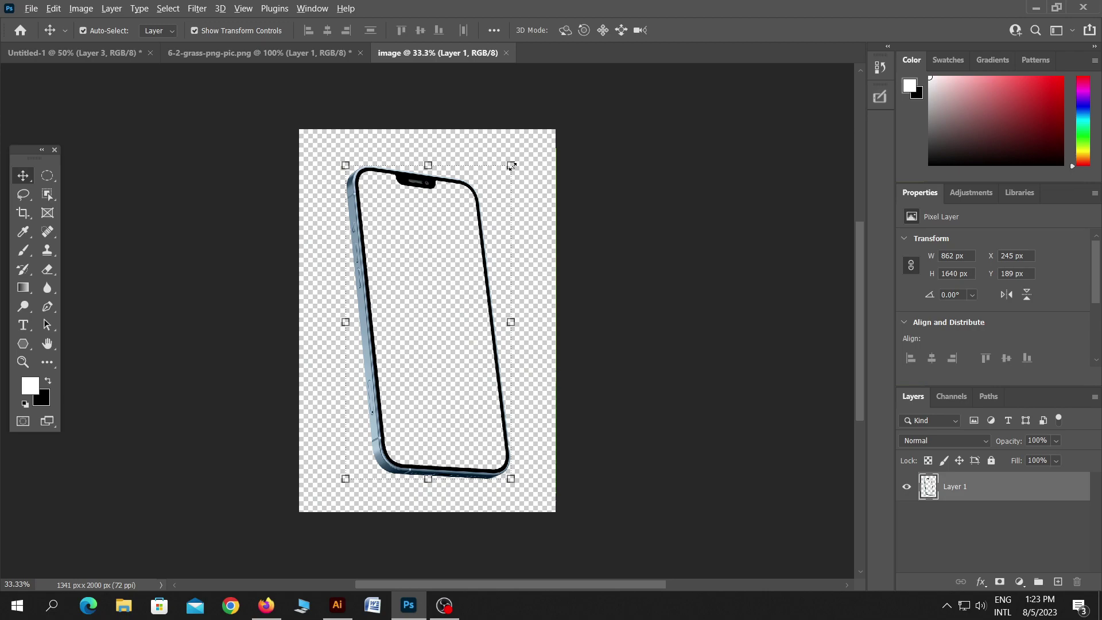
drag(512, 166, 494, 196)
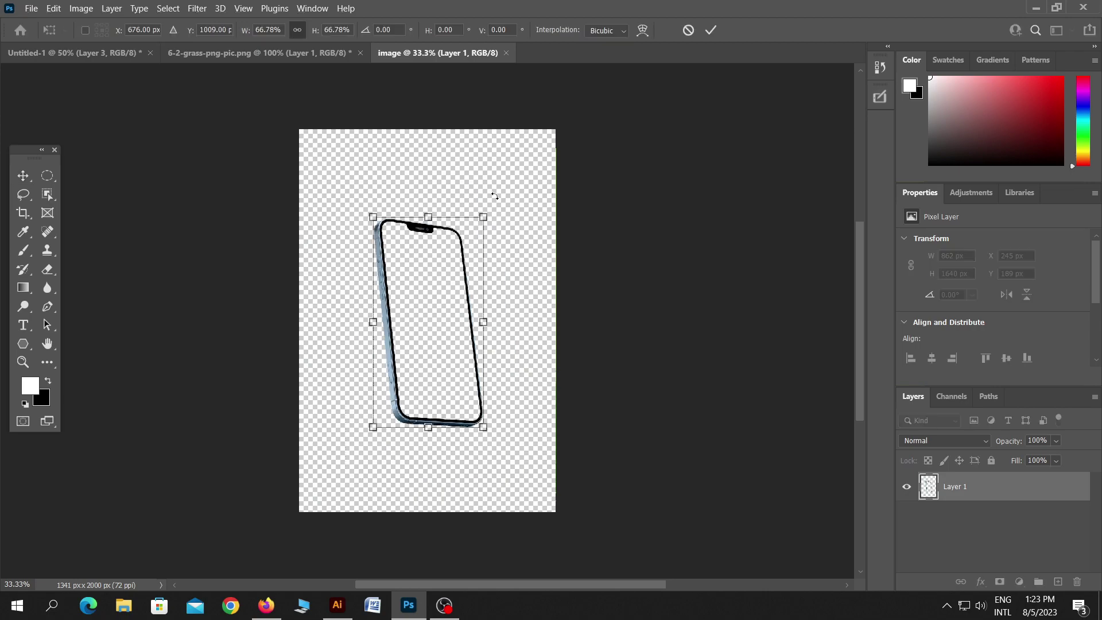
key(Return)
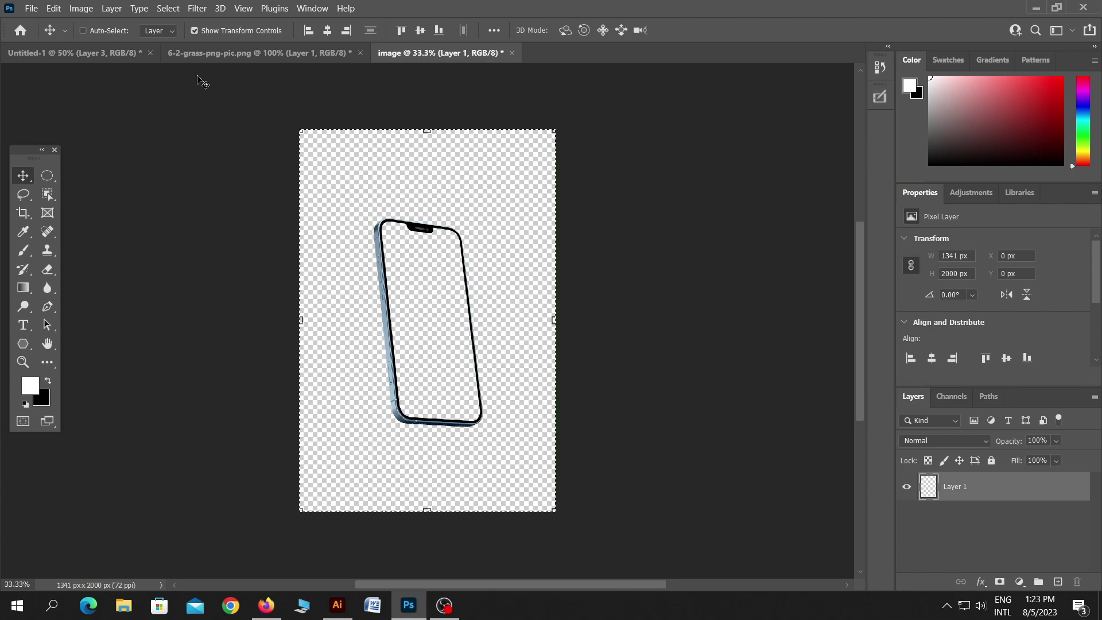
drag(202, 81, 389, 321)
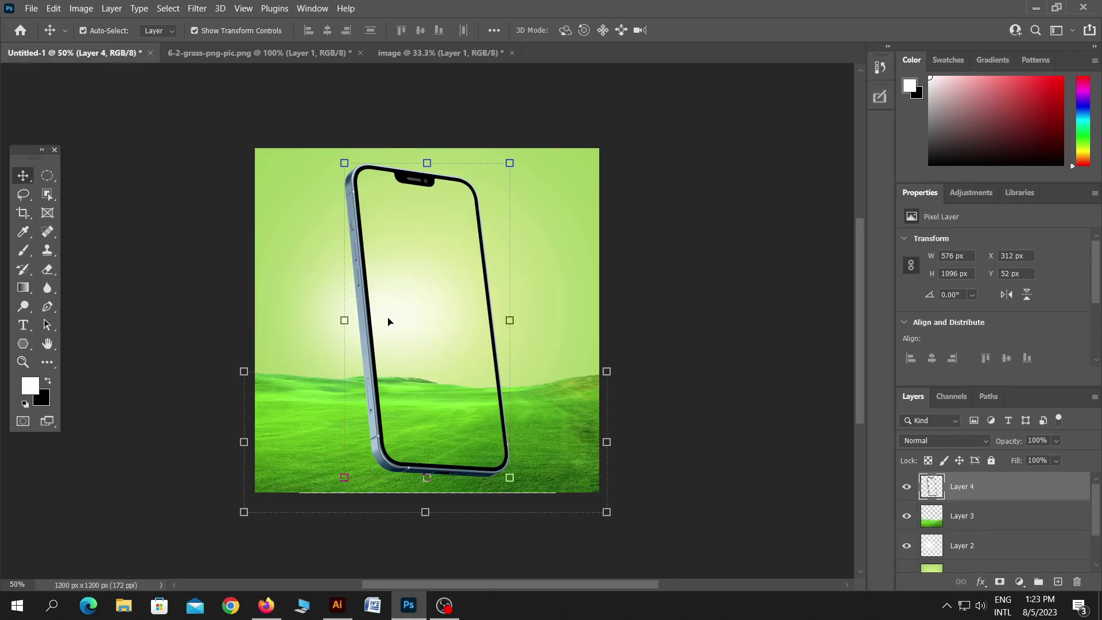
drag(510, 163, 472, 201)
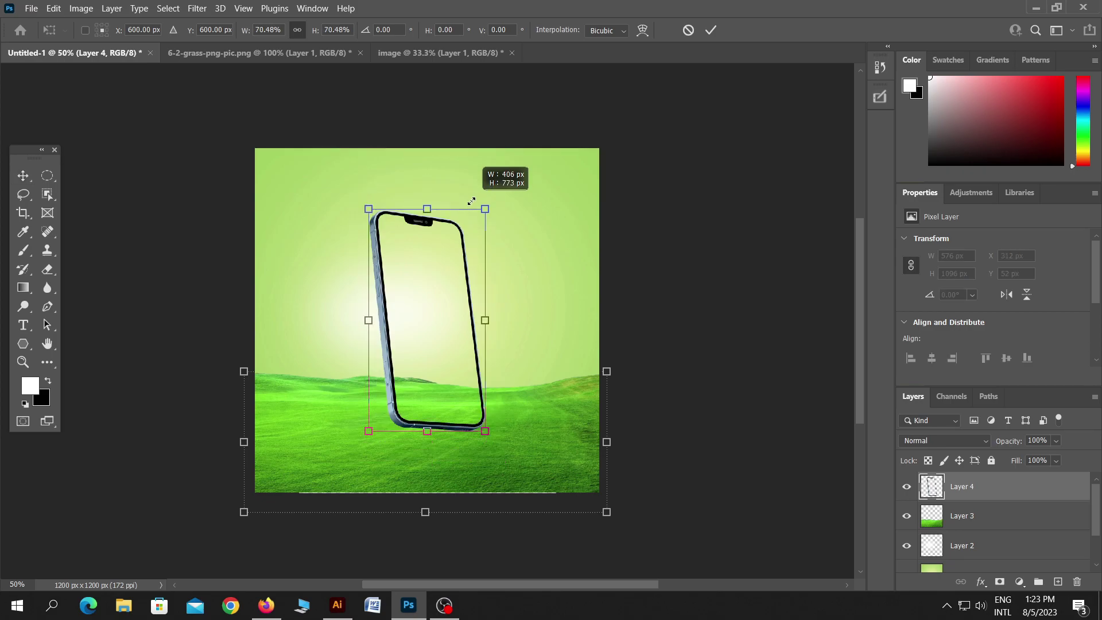
key(Return)
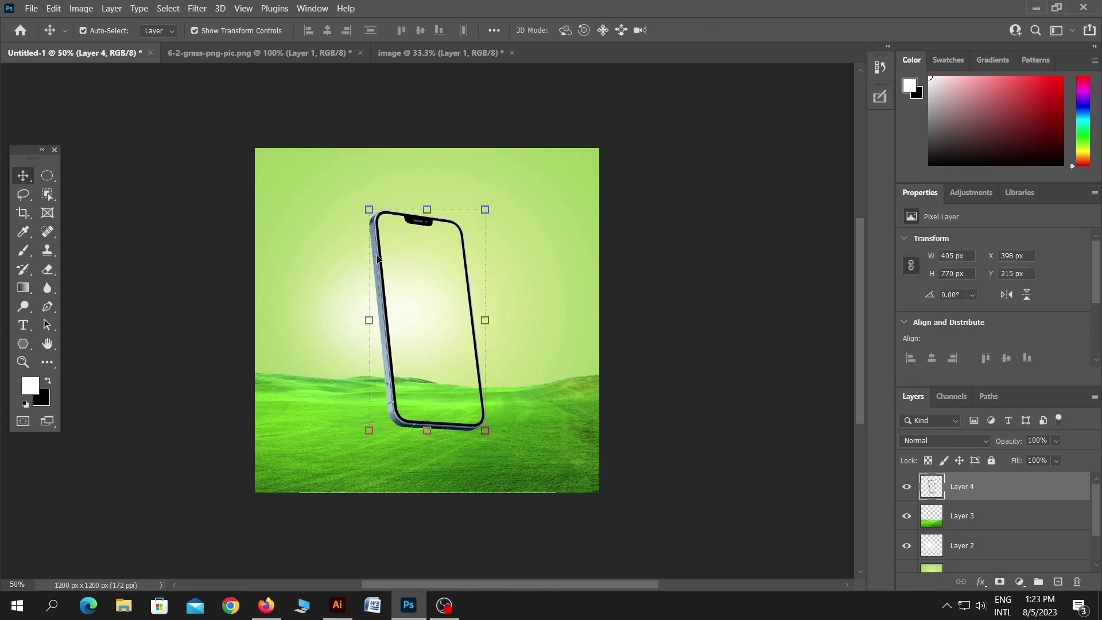
Move the phone left of centre onto the grass and fine-tune its size.
drag(377, 258, 306, 250)
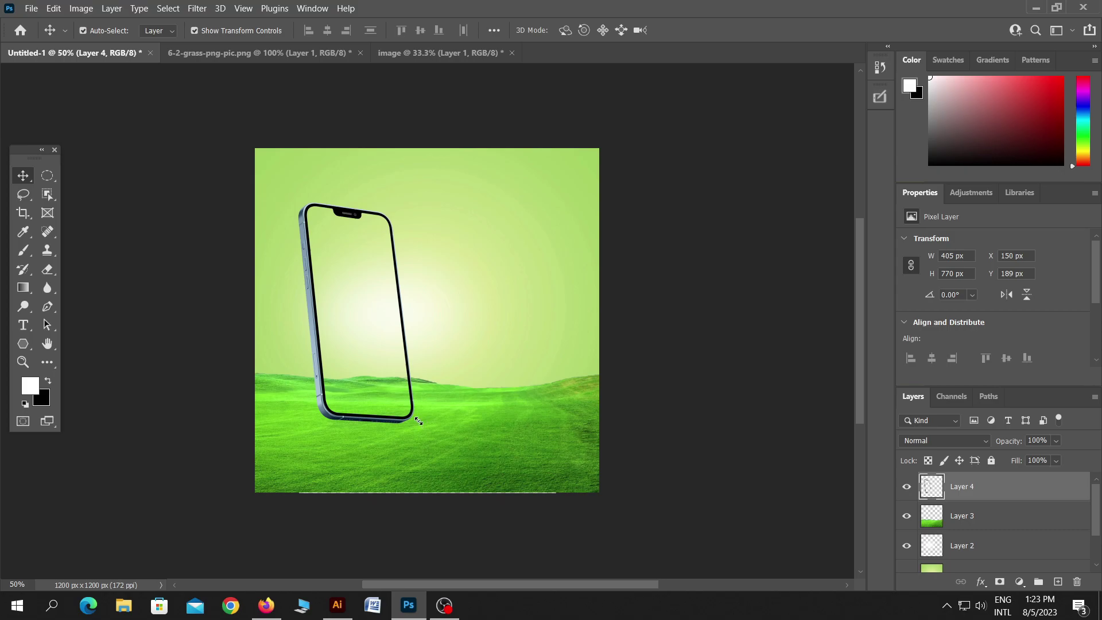
drag(419, 421, 426, 425)
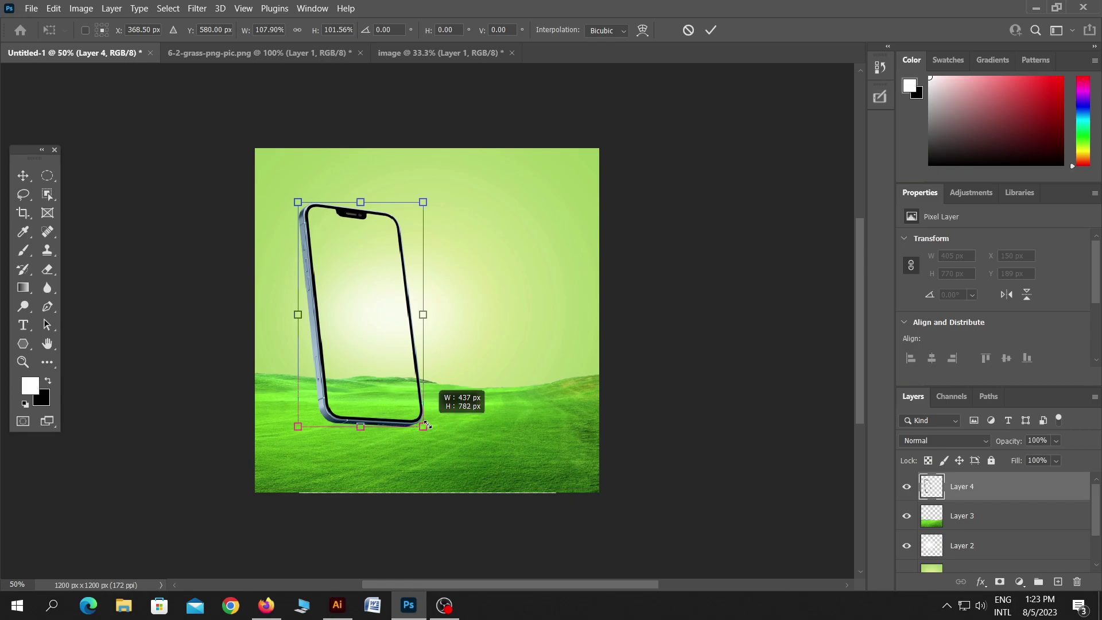
drag(426, 425, 422, 409)
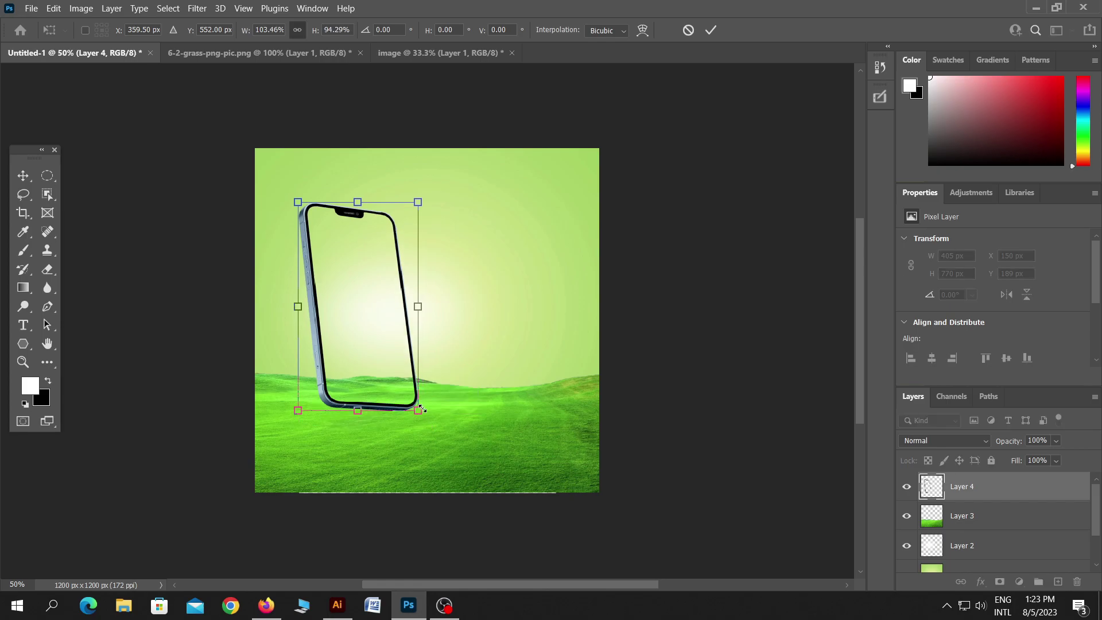
key(Return)
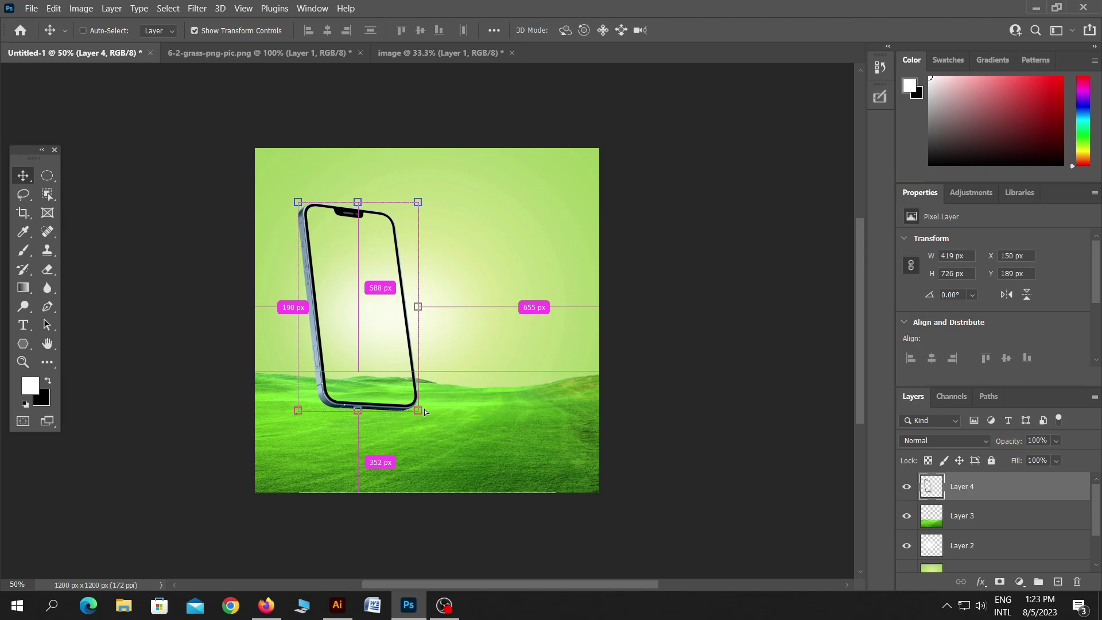
key(ctrl+1)
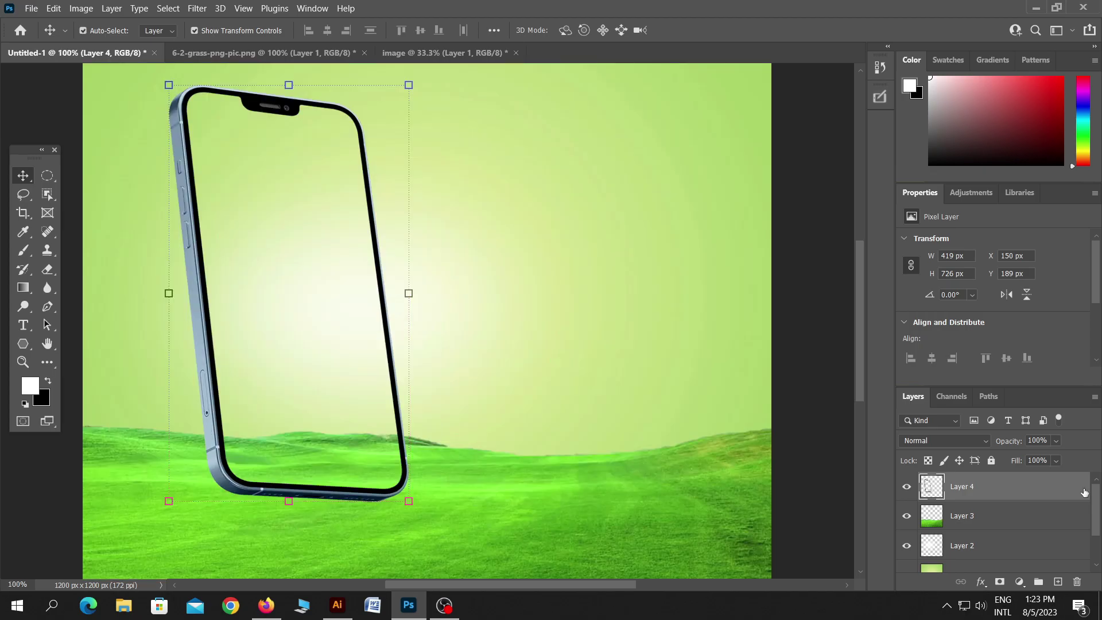
key(ctrl+shift+alt+n)
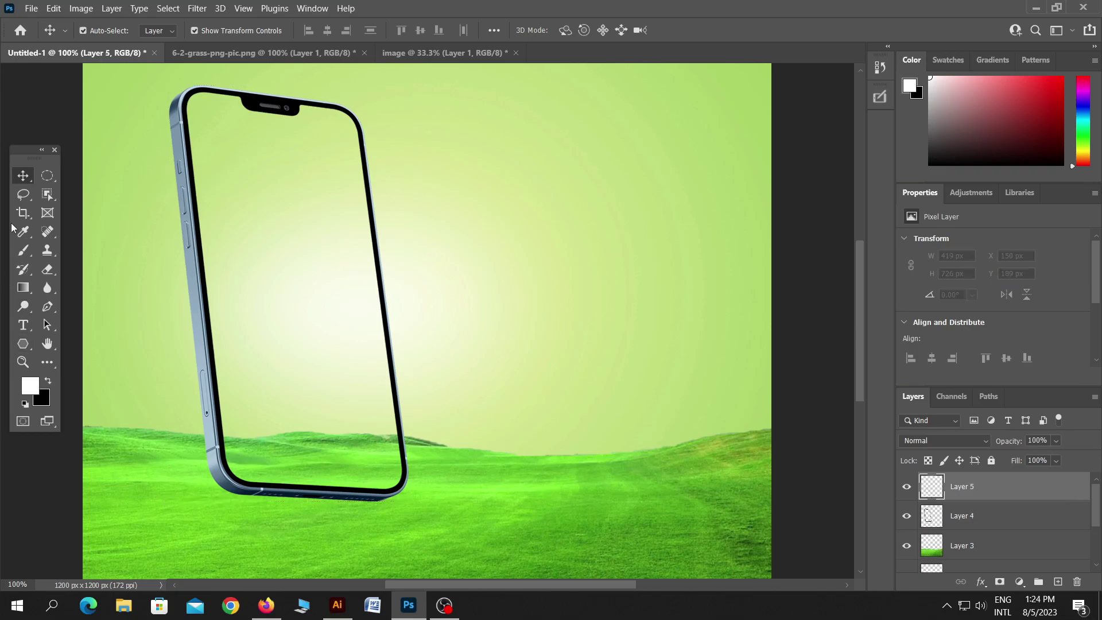
Trace the phone's bottom, left edge and top corners with Pen tool anchors.
click(52, 308)
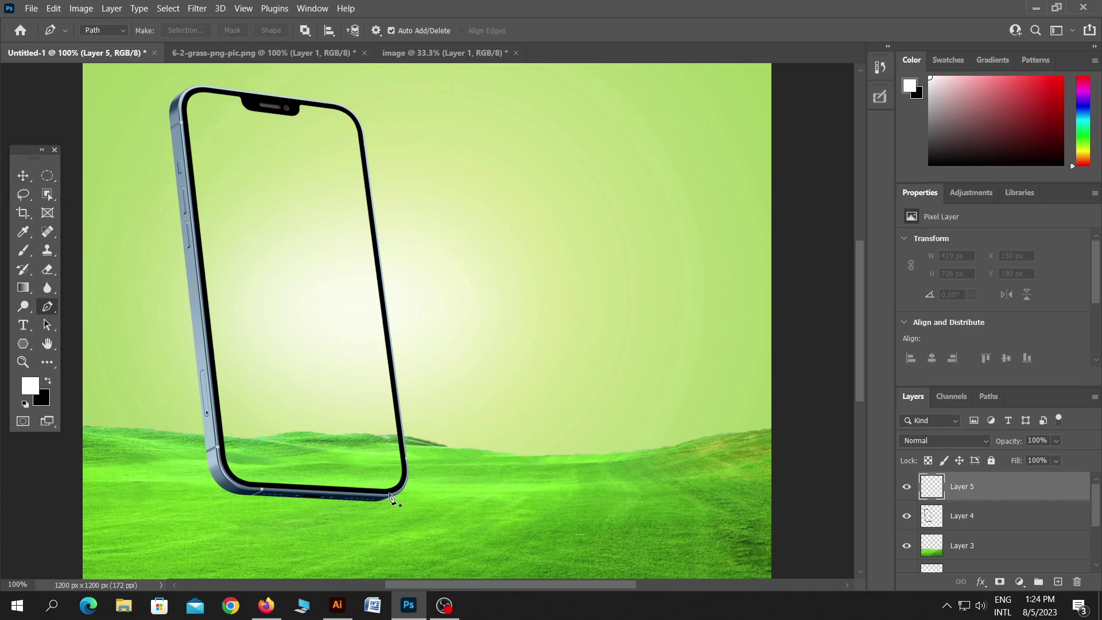
click(390, 496)
click(244, 499)
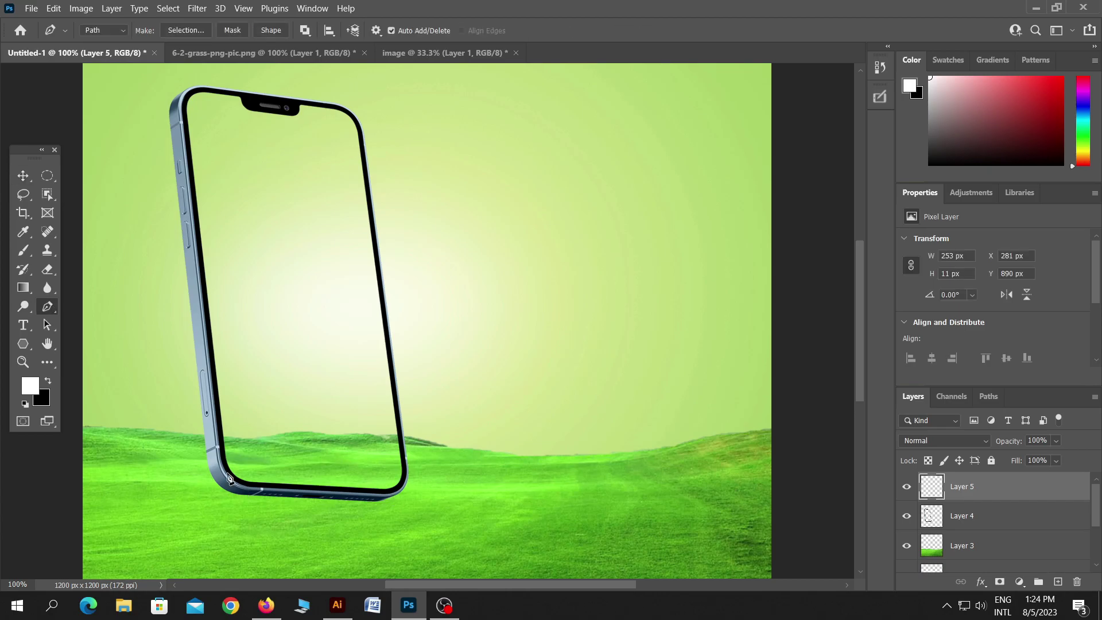
drag(220, 465, 217, 424)
drag(182, 120, 183, 114)
drag(247, 91, 250, 96)
drag(362, 147, 365, 199)
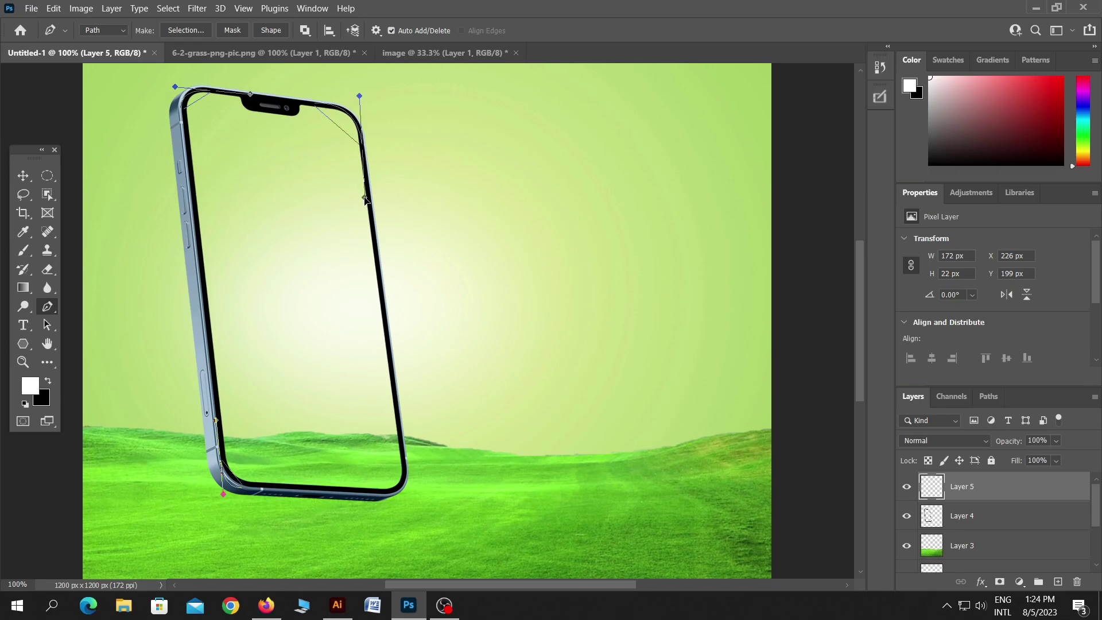
mouse_move(364, 197)
mouse_down()
mouse_move(364, 188)
mouse_move(365, 197)
mouse_up()
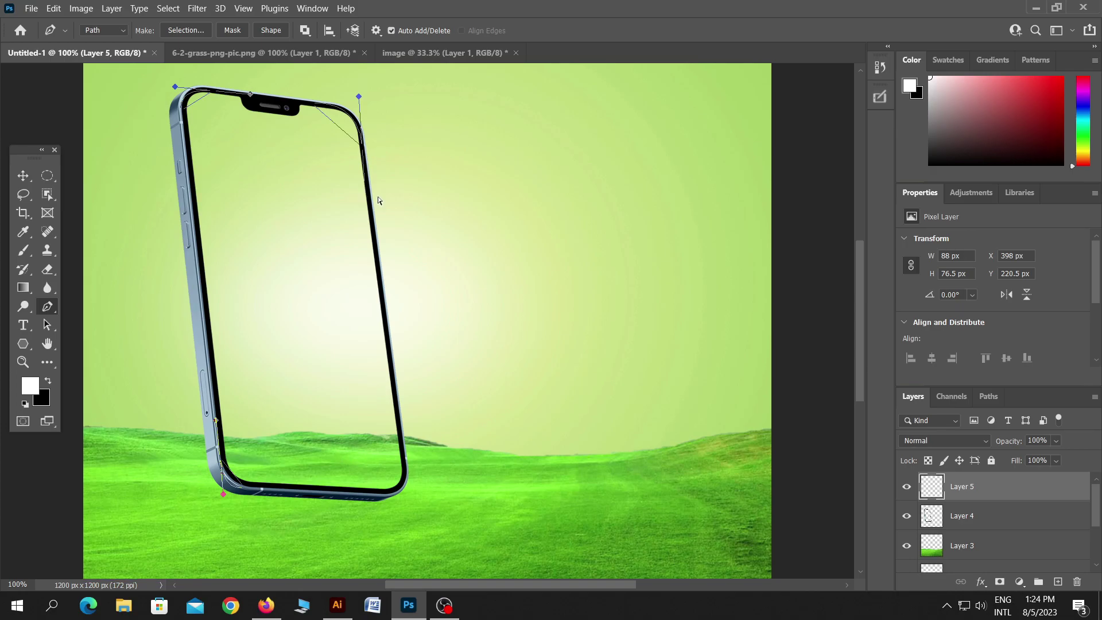
Close the phone path, refine its right and bottom-right curves, and load it as a selection.
click(362, 147)
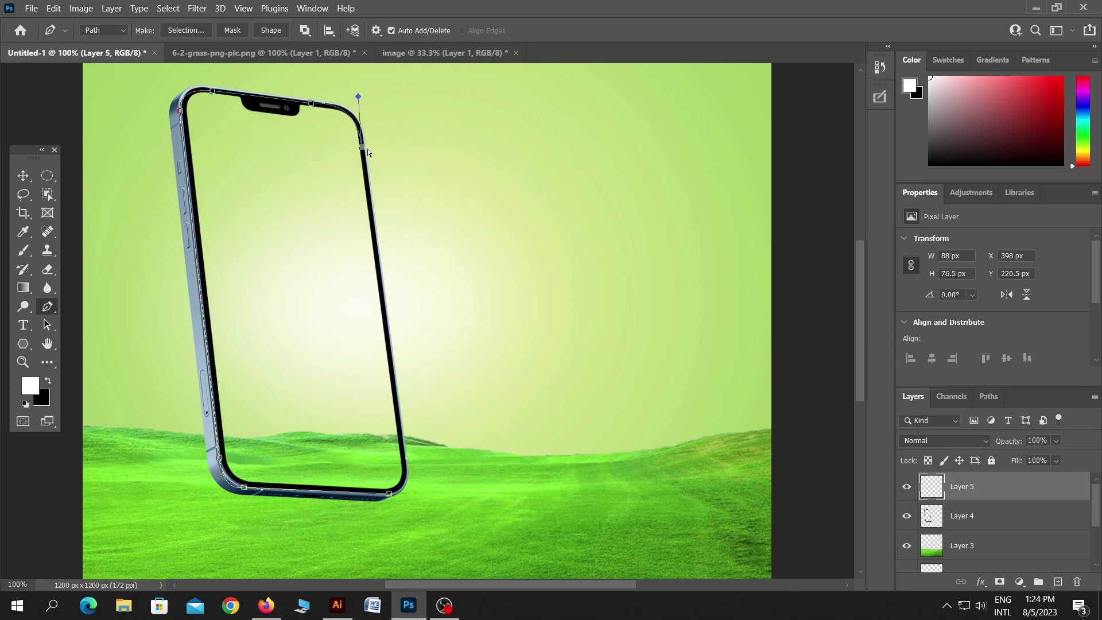
alt+click(364, 145)
drag(364, 138, 366, 162)
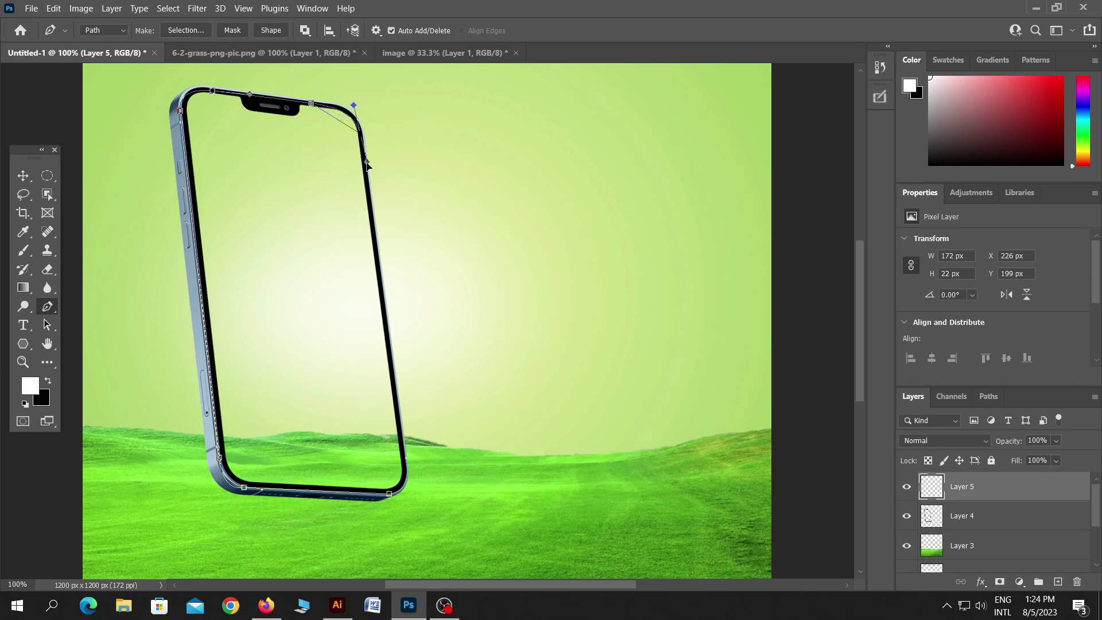
drag(367, 165, 368, 171)
click(404, 477)
drag(389, 493, 365, 508)
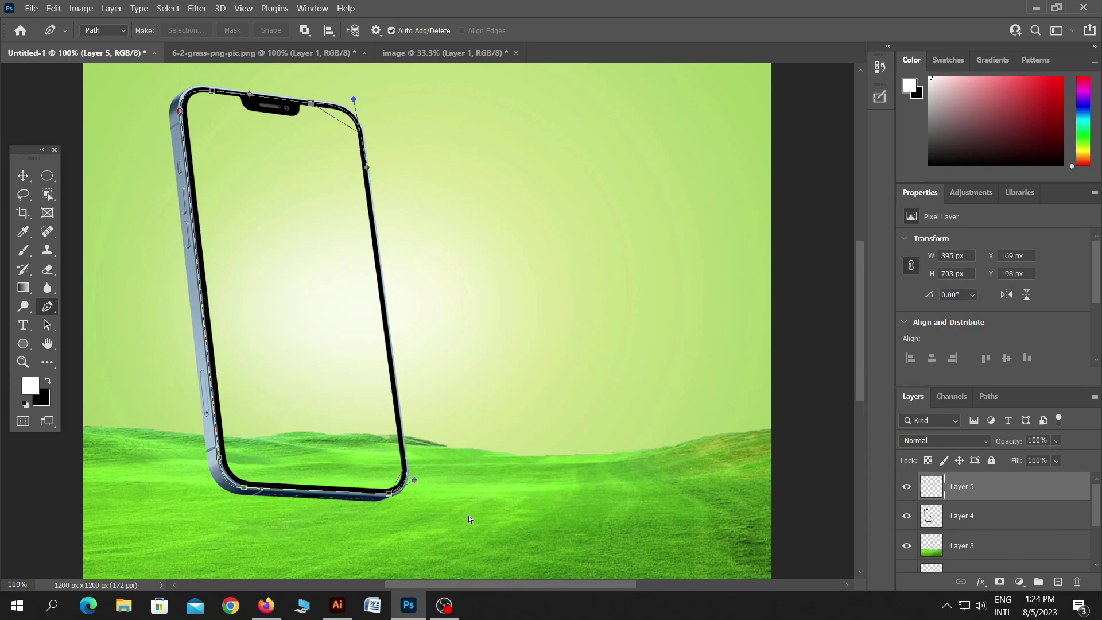
key(ctrl+Return)
key(ctrl+o)
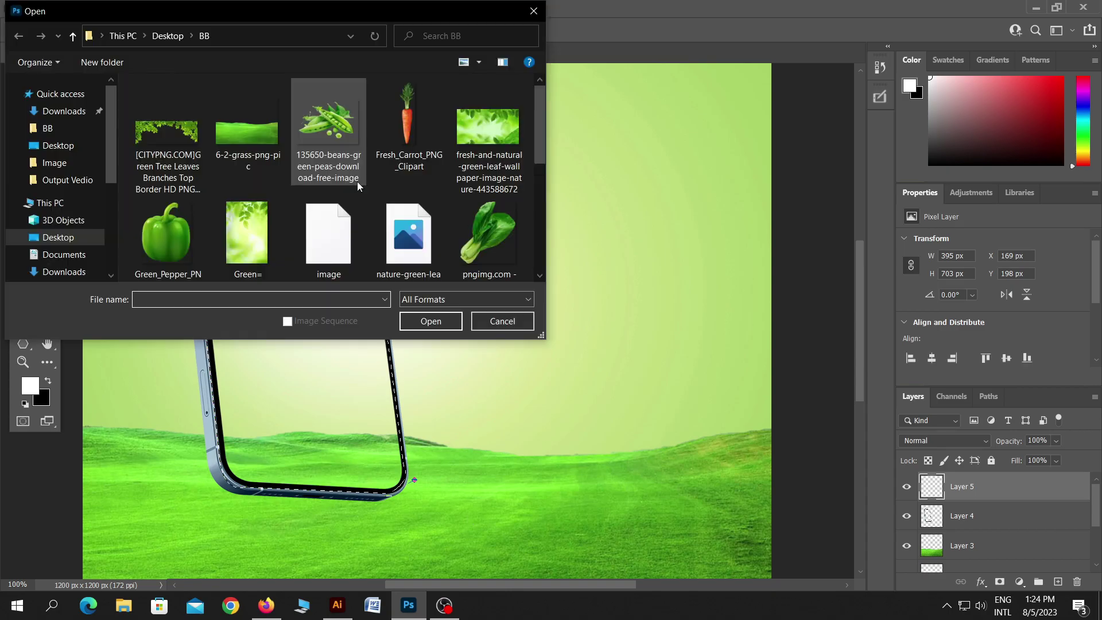
Copy the Green=.jpg leaf image, close it, and add a new layer below Layer 4.
double_click(335, 233)
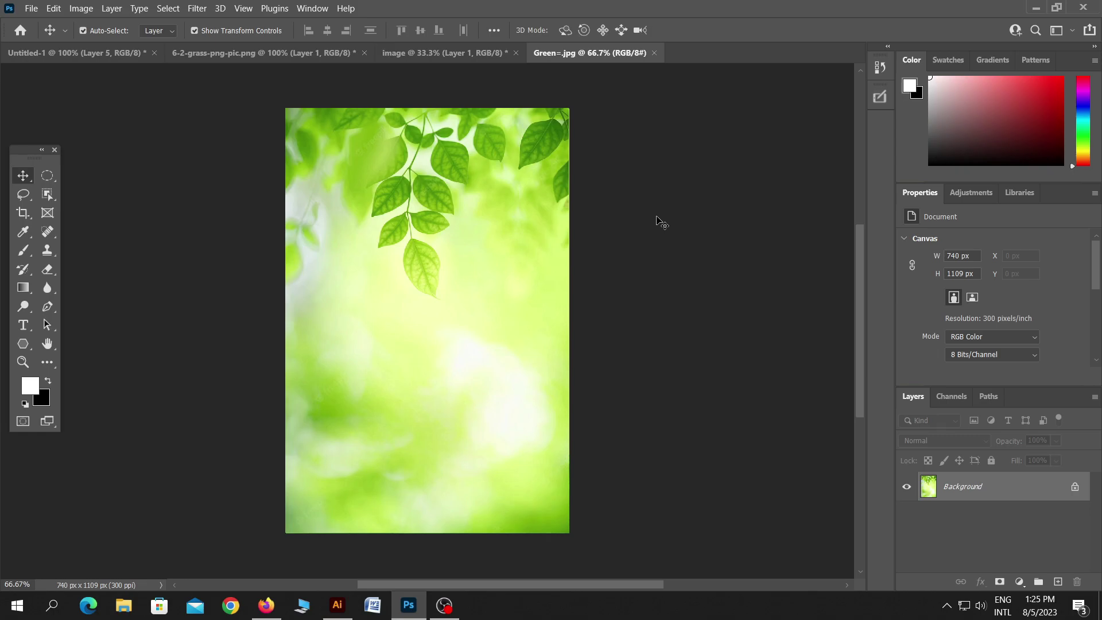
key(ctrl+BackSpace)
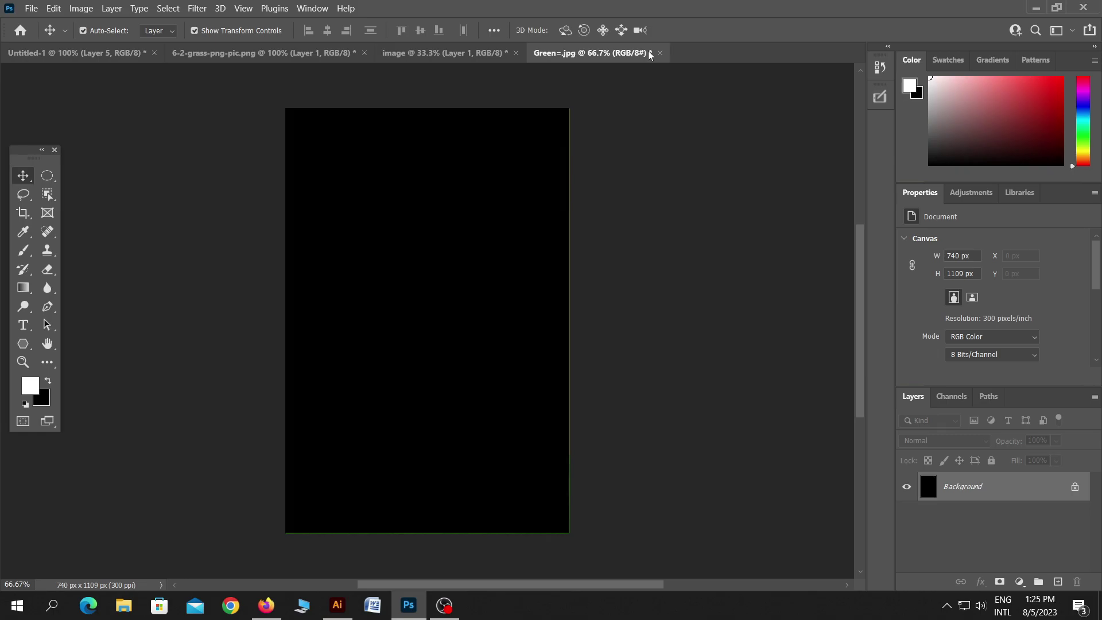
click(660, 52)
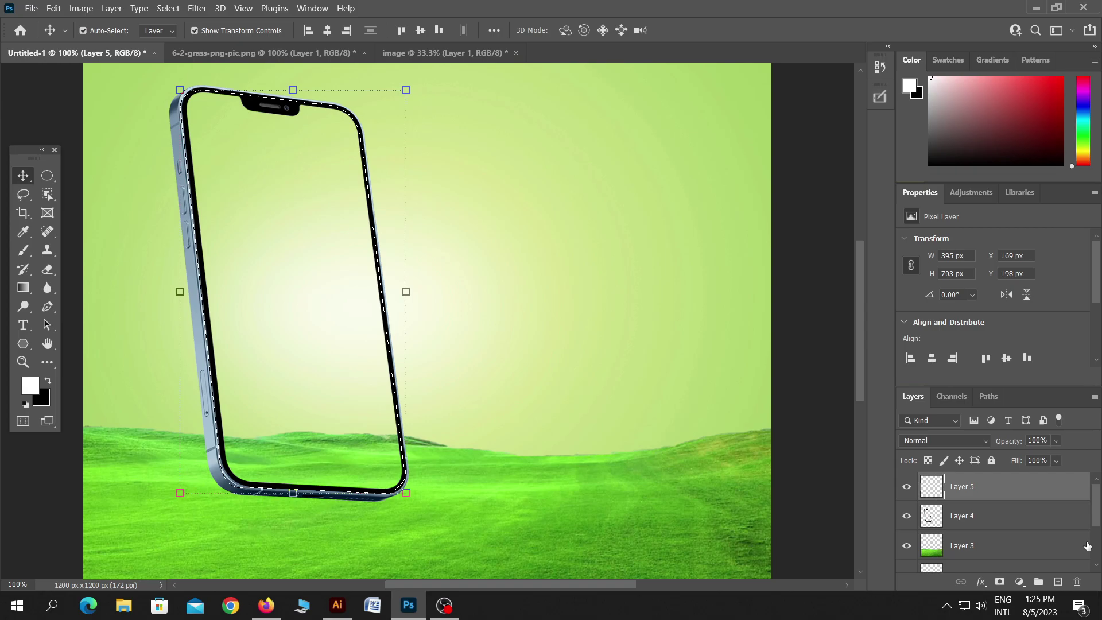
key(ctrl+shift+alt+n)
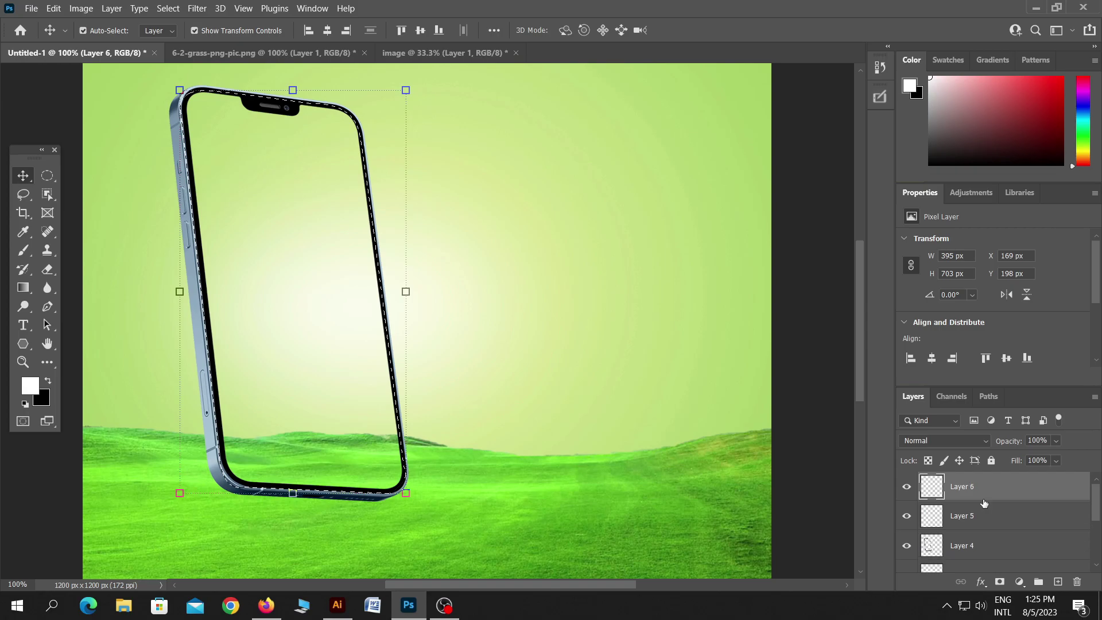
drag(983, 502, 975, 559)
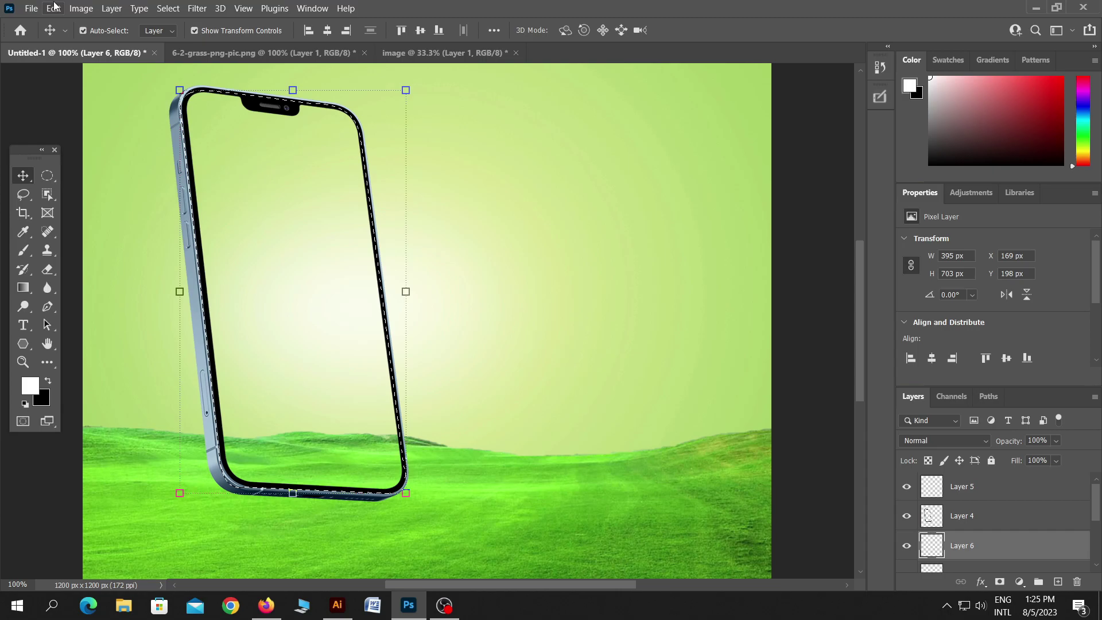
Paste the leaf image into the phone selection and scale it to fit the screen.
click(54, 8)
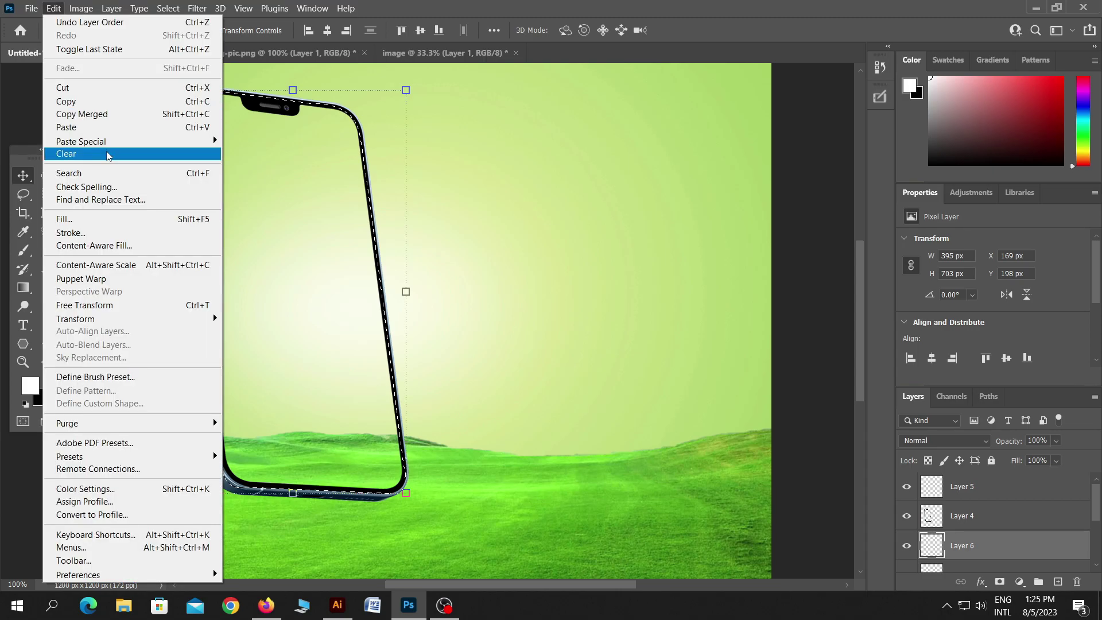
click(109, 155)
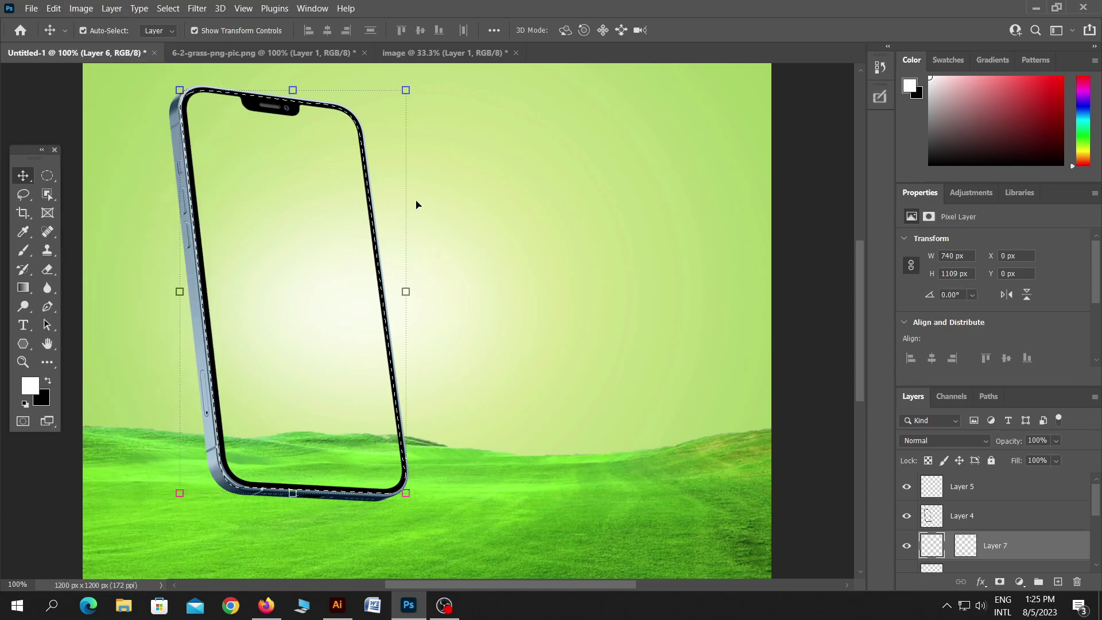
key(ctrl+minus)
key(ctrl+minus)
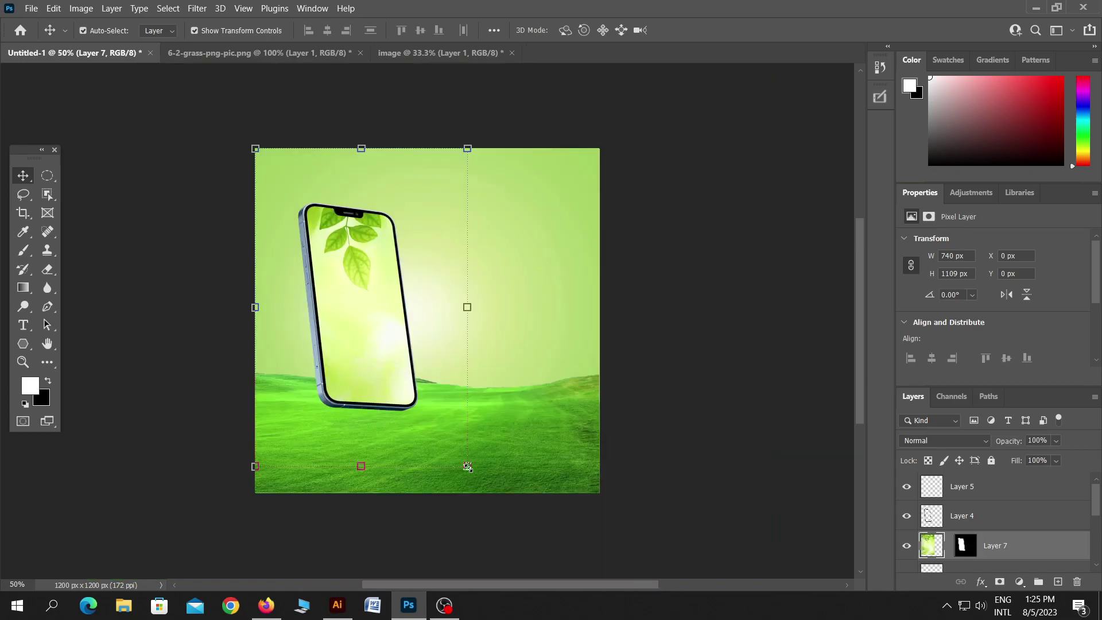
drag(467, 466, 392, 367)
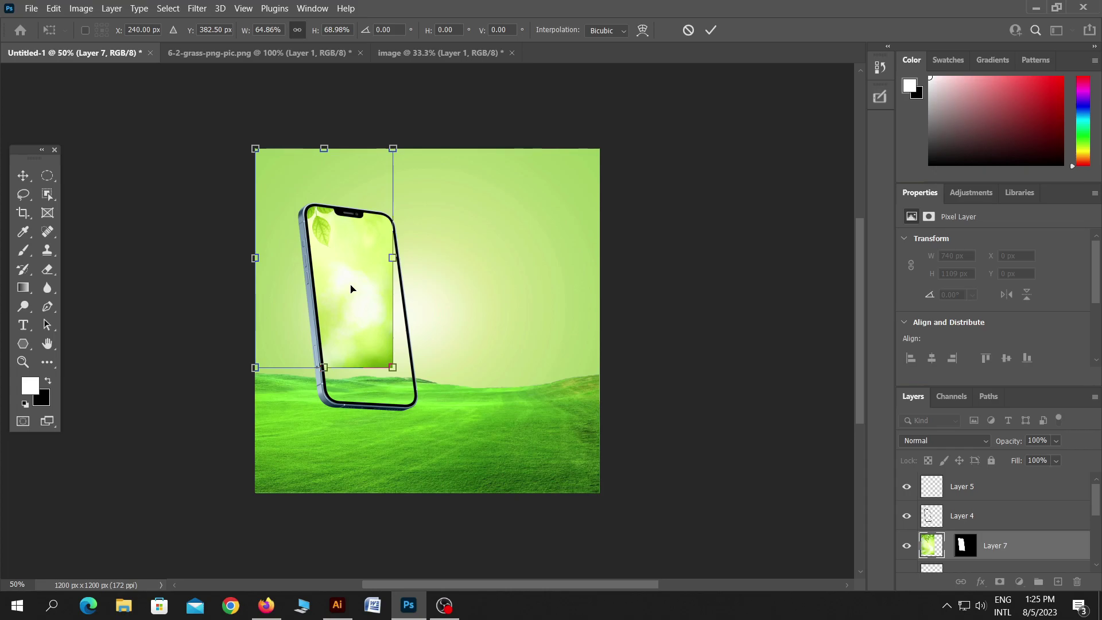
drag(351, 288, 391, 338)
key(Return)
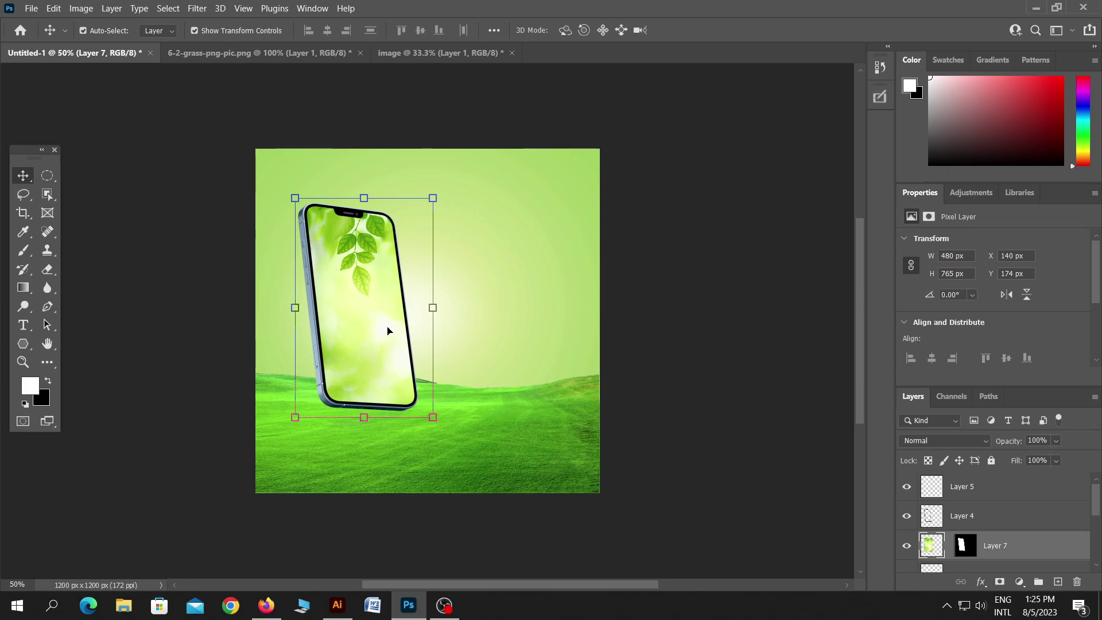
key(ctrl+o)
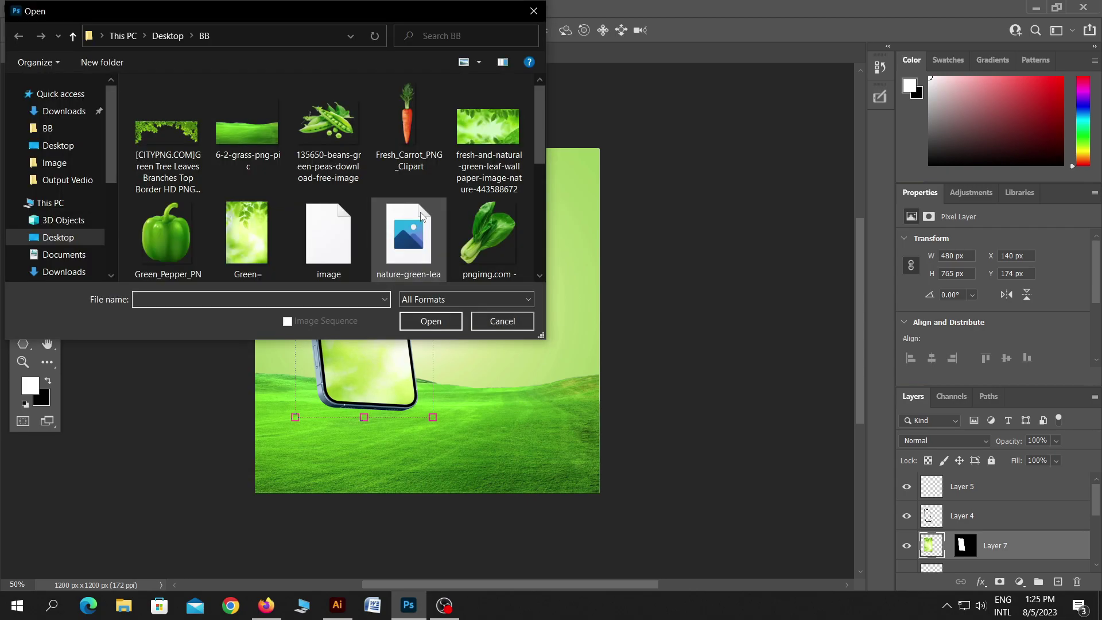
Open vegetable-png-16480 and drag the basket into the poster.
scroll(421, 216, down, 3)
click(247, 241)
click(430, 321)
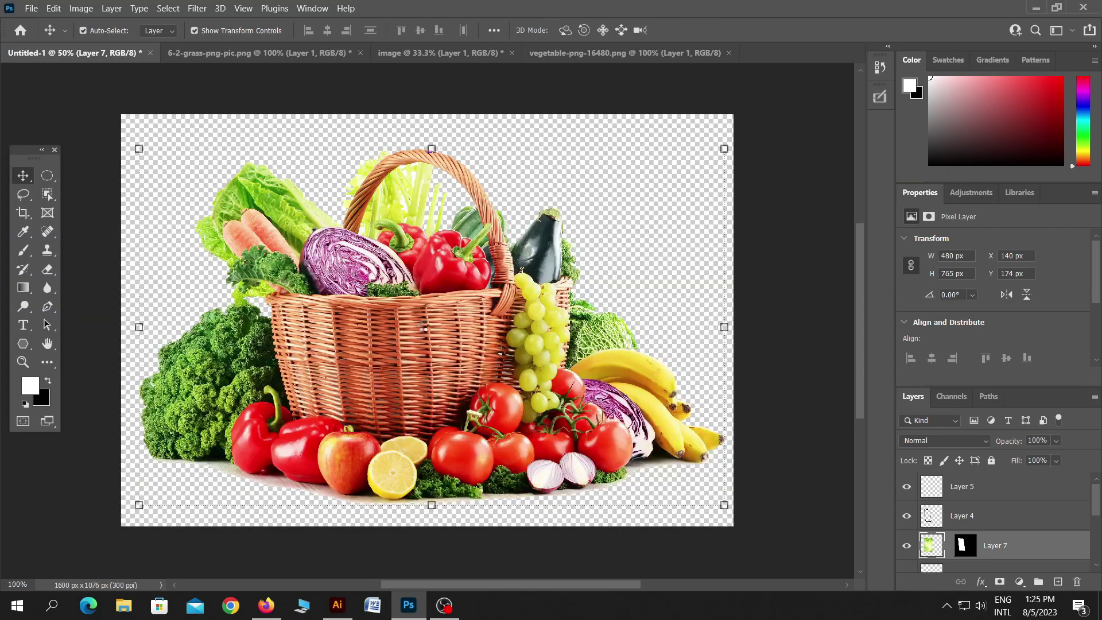
key(Tab)
mouse_move(423, 329)
mouse_down()
mouse_move(445, 46)
mouse_move(834, 250)
mouse_up()
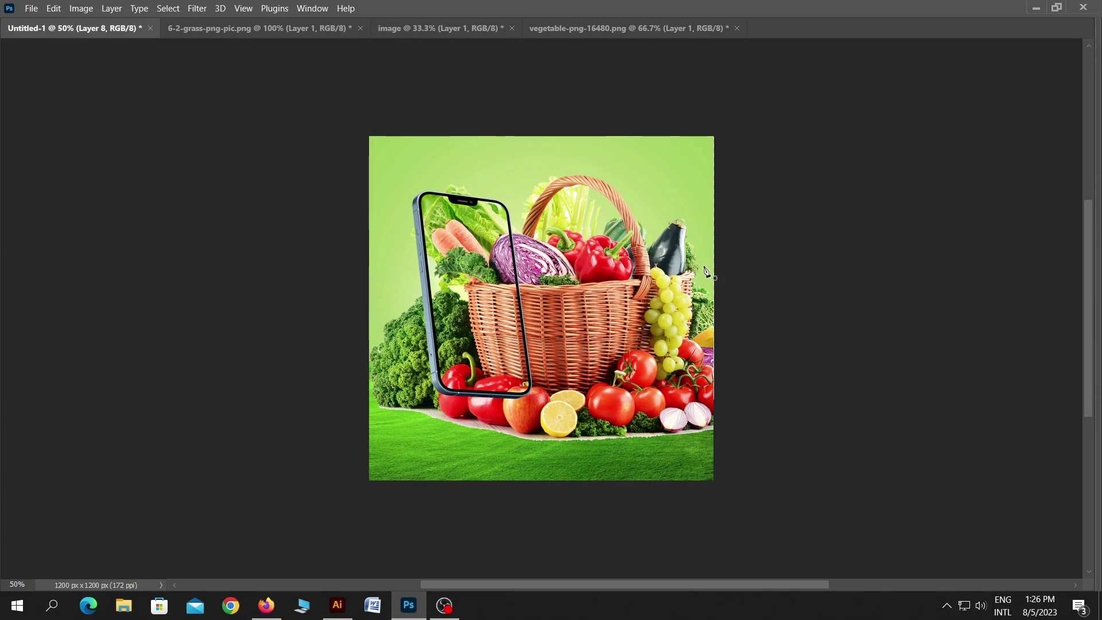
key(Tab)
key(ctrl+minus)
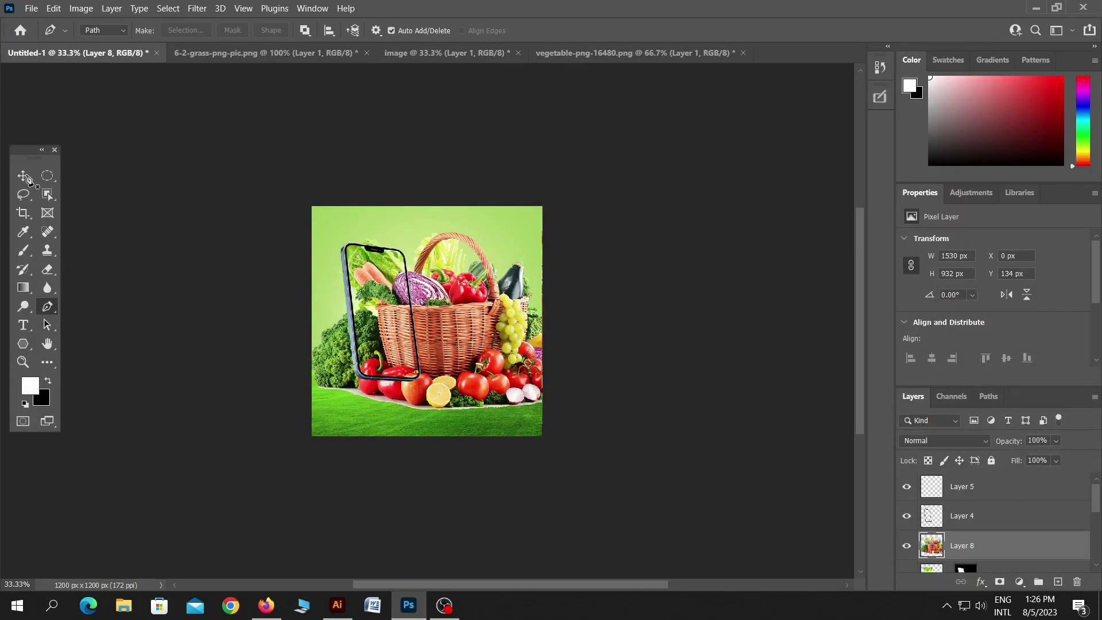
Bring the basket layer to the top and shrink it onto the grass beside the phone.
click(23, 175)
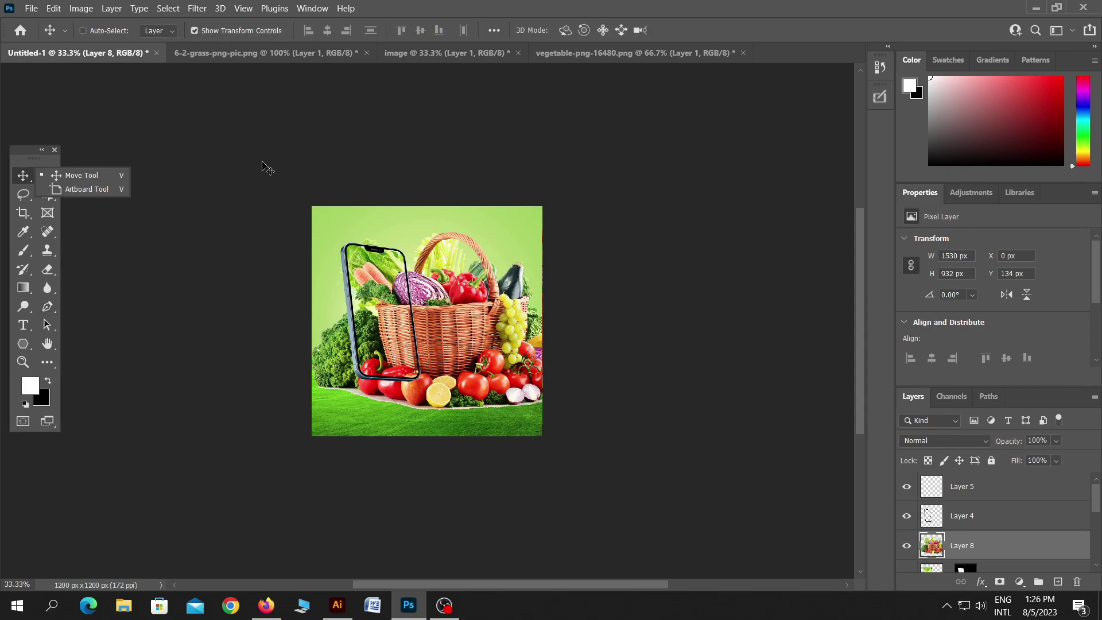
key(ctrl+shift+bracketright)
key(ctrl+t)
drag(310, 231, 481, 322)
drag(528, 369, 411, 364)
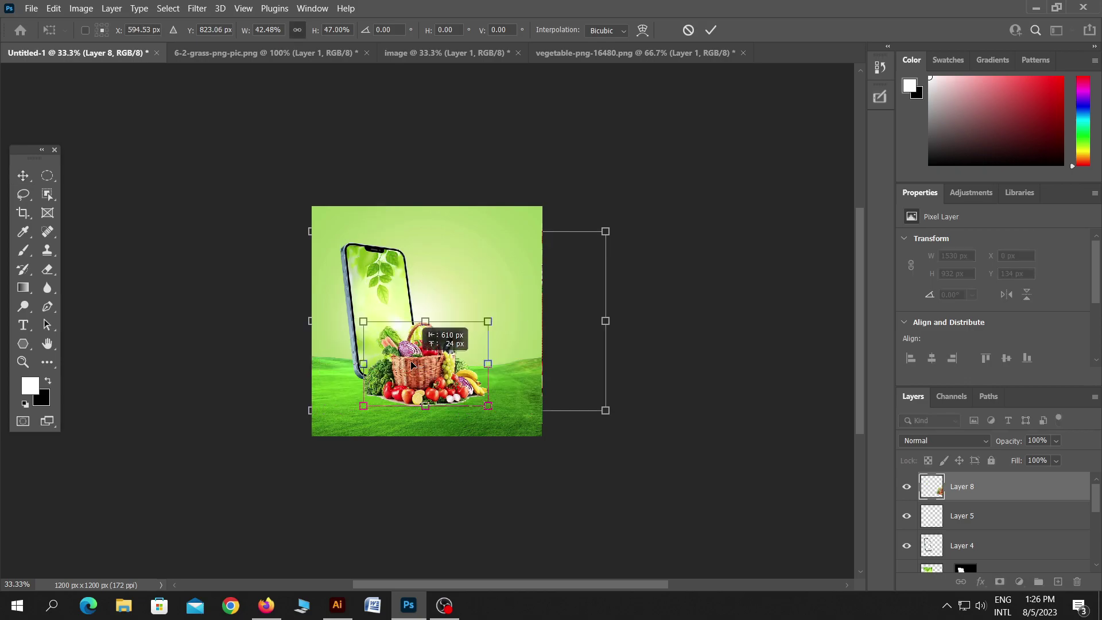
drag(411, 364, 410, 350)
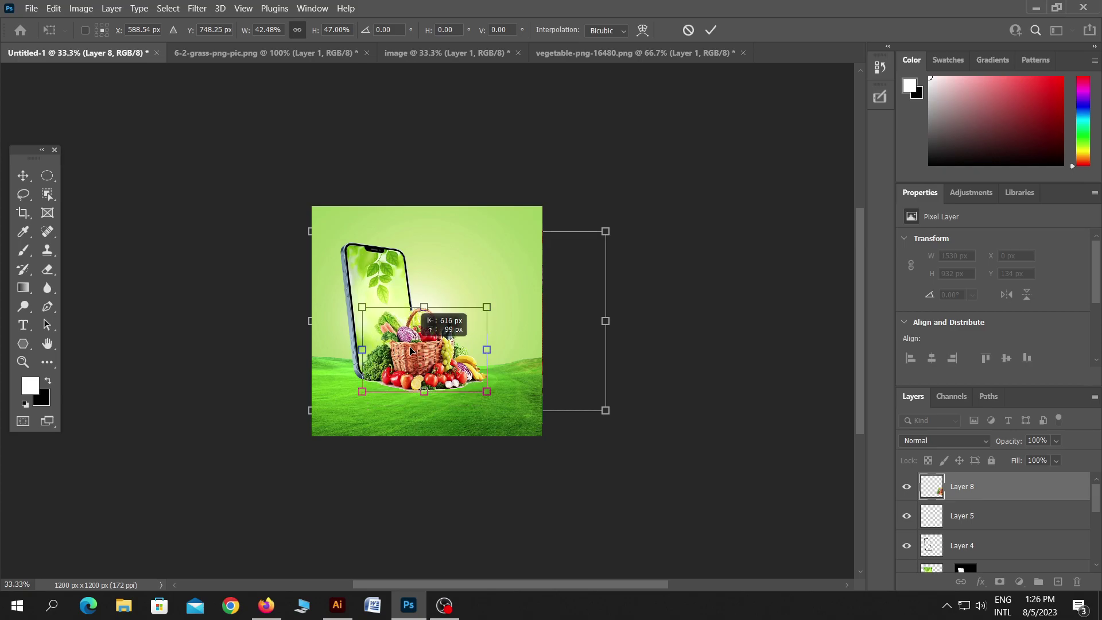
Trace a Pen path around the basket's white base beneath the onions.
key(Return)
key(p)
scroll(428, 358, up, 4)
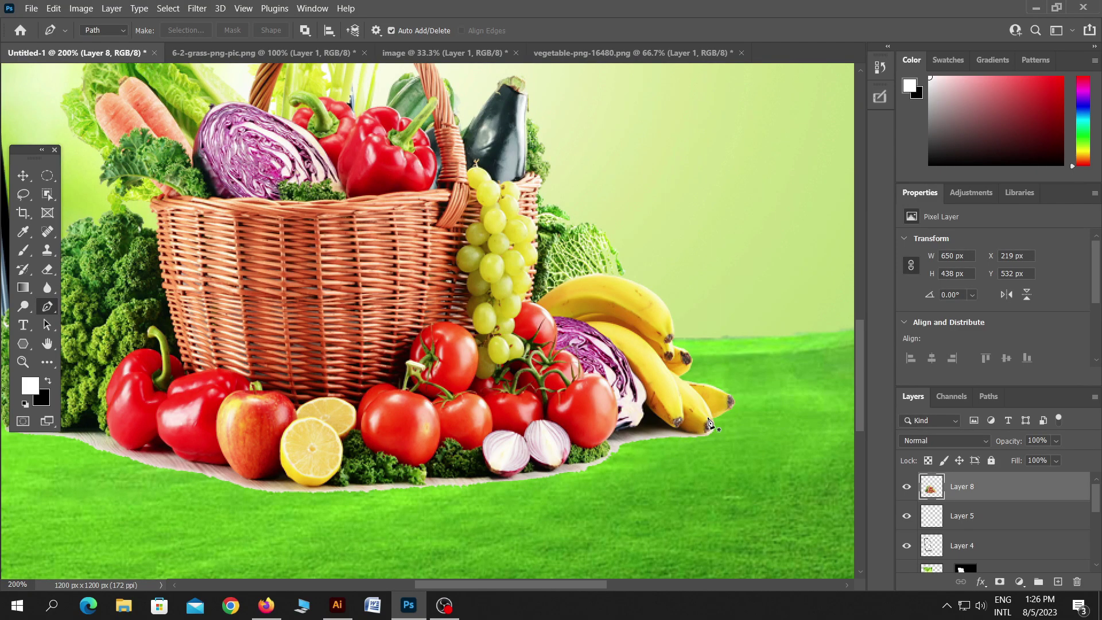
click(702, 437)
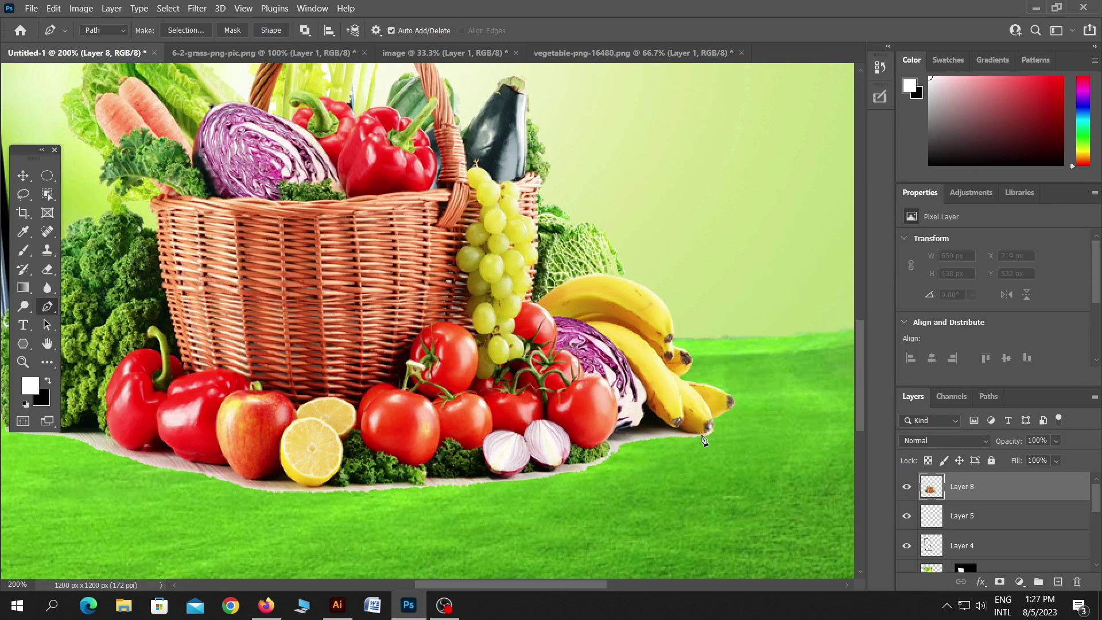
drag(608, 445, 609, 455)
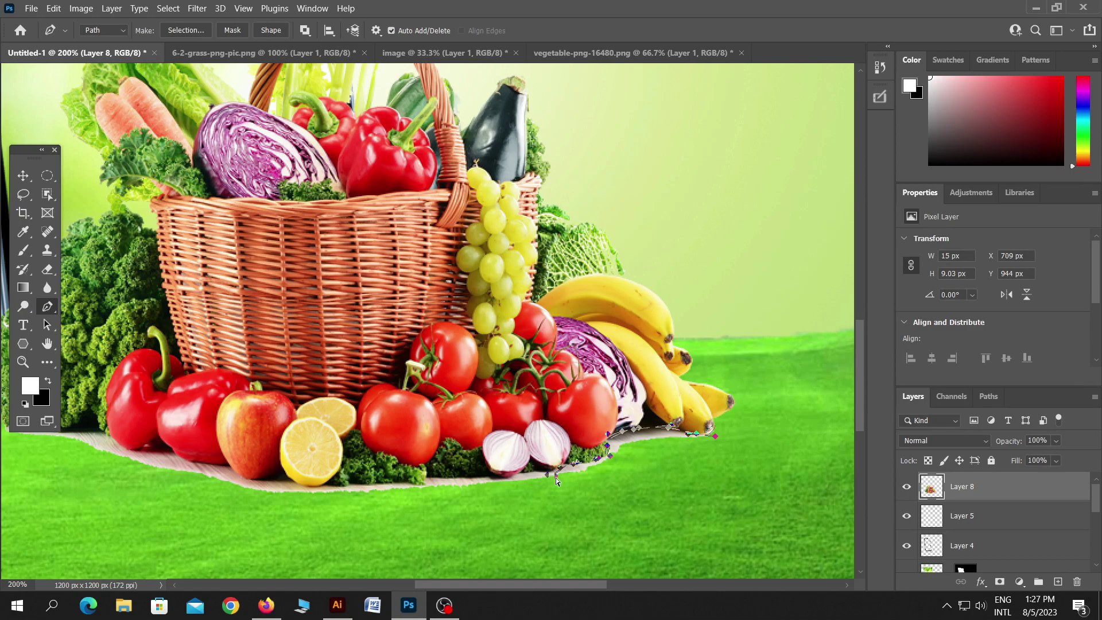
drag(559, 468, 557, 479)
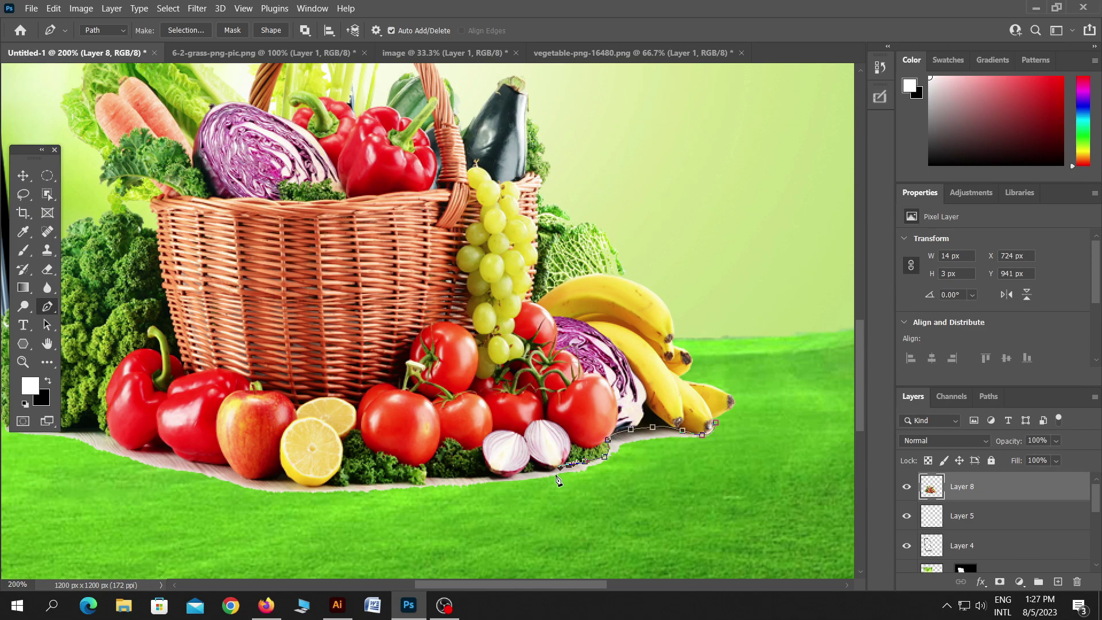
drag(528, 469, 526, 474)
drag(526, 474, 400, 482)
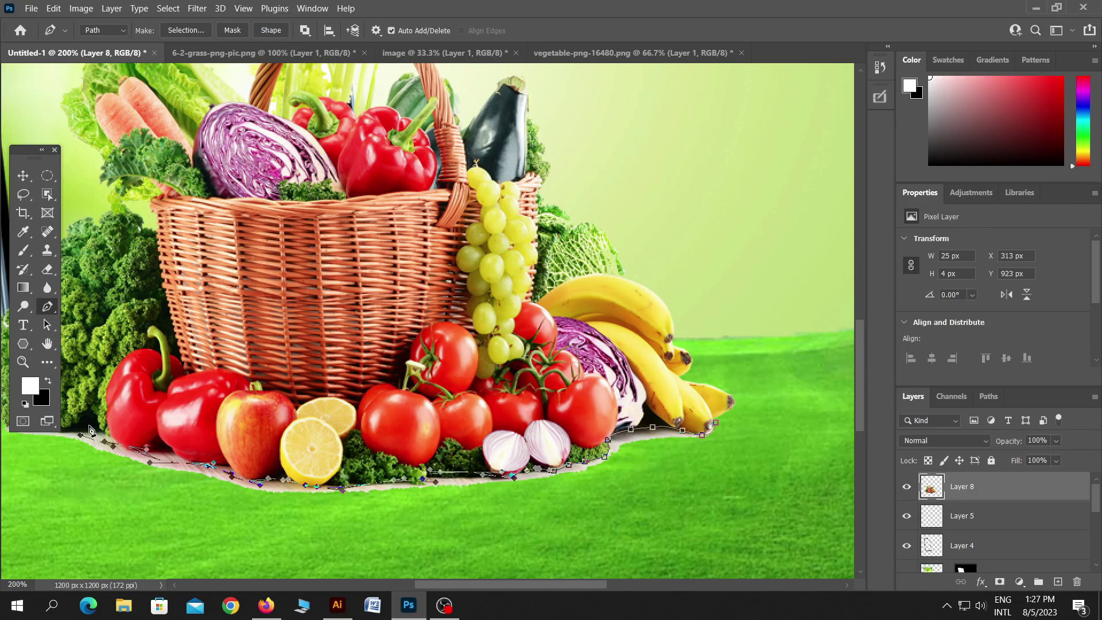
key(ctrl+minus)
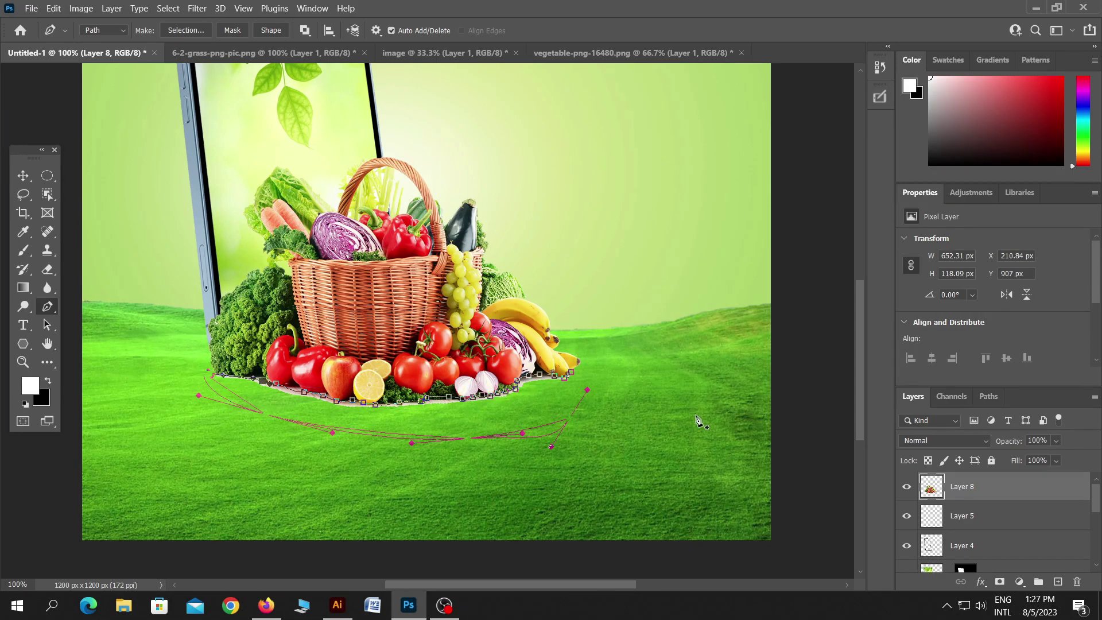
Convert the base path to a selection and feather it by 3 px.
key(ctrl+Return)
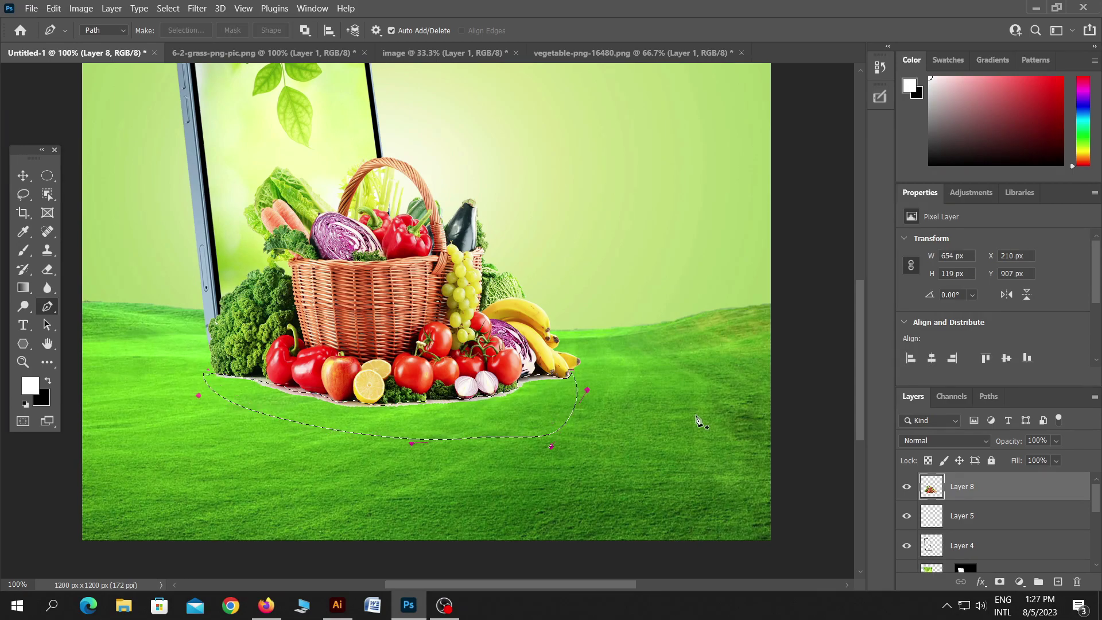
click(165, 9)
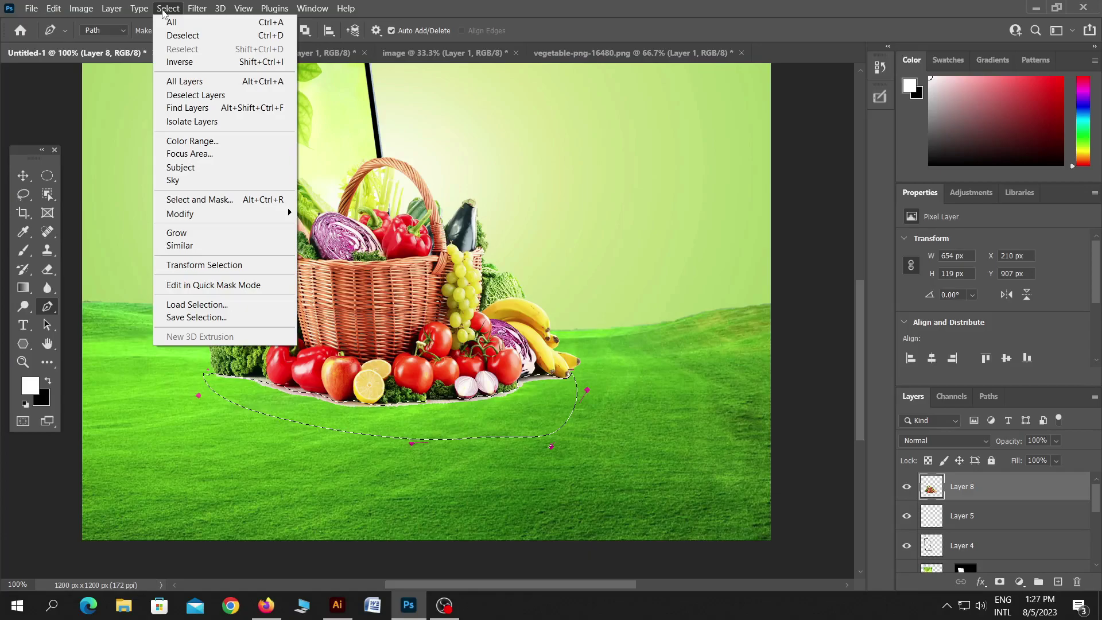
key(shift+F6)
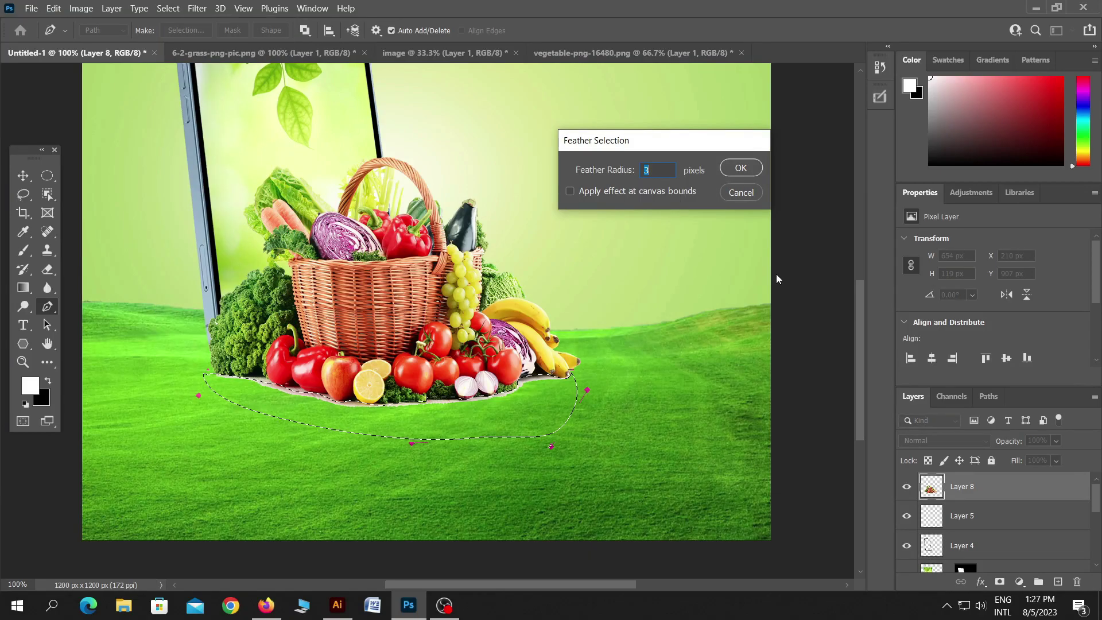
key(Return)
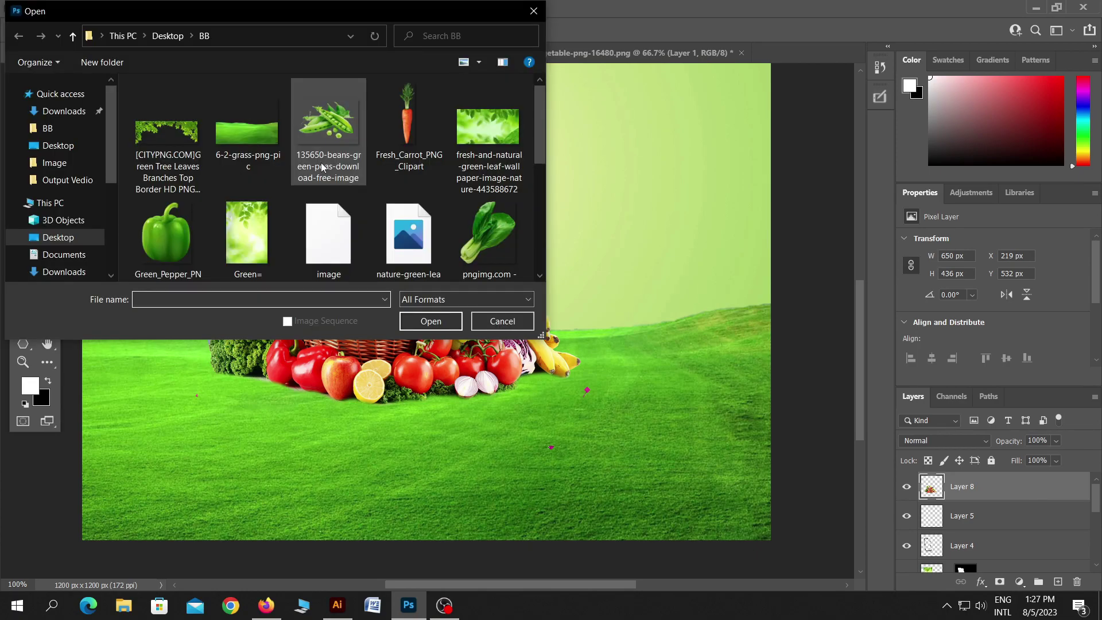
Add the pea pod image, shrink it, and set it lower at the basket's front-left.
double_click(322, 165)
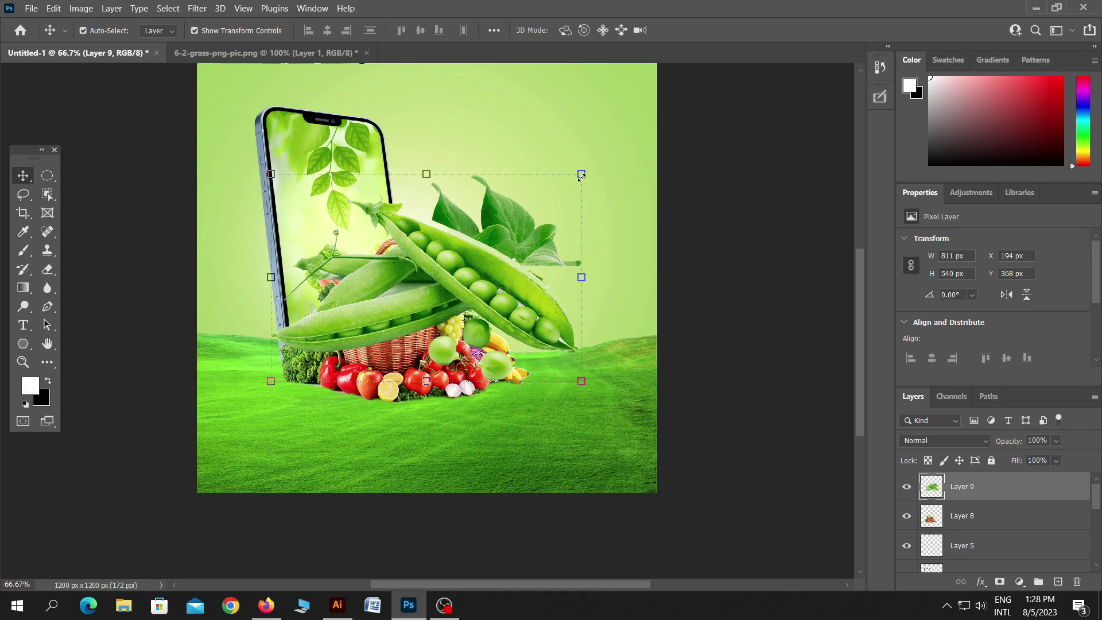
drag(582, 175, 424, 299)
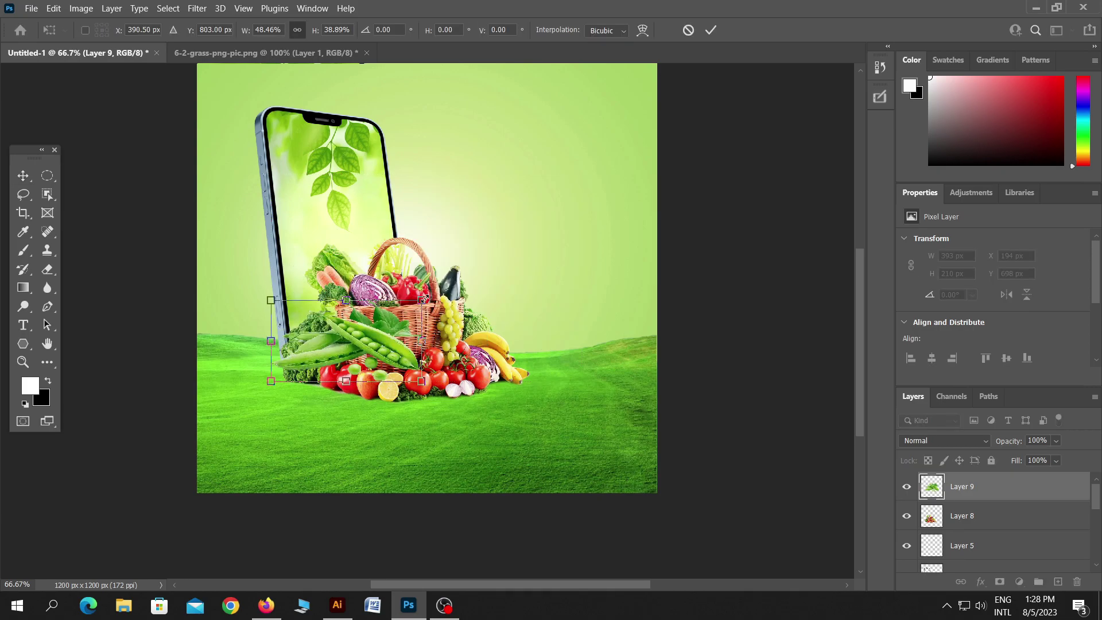
key(Return)
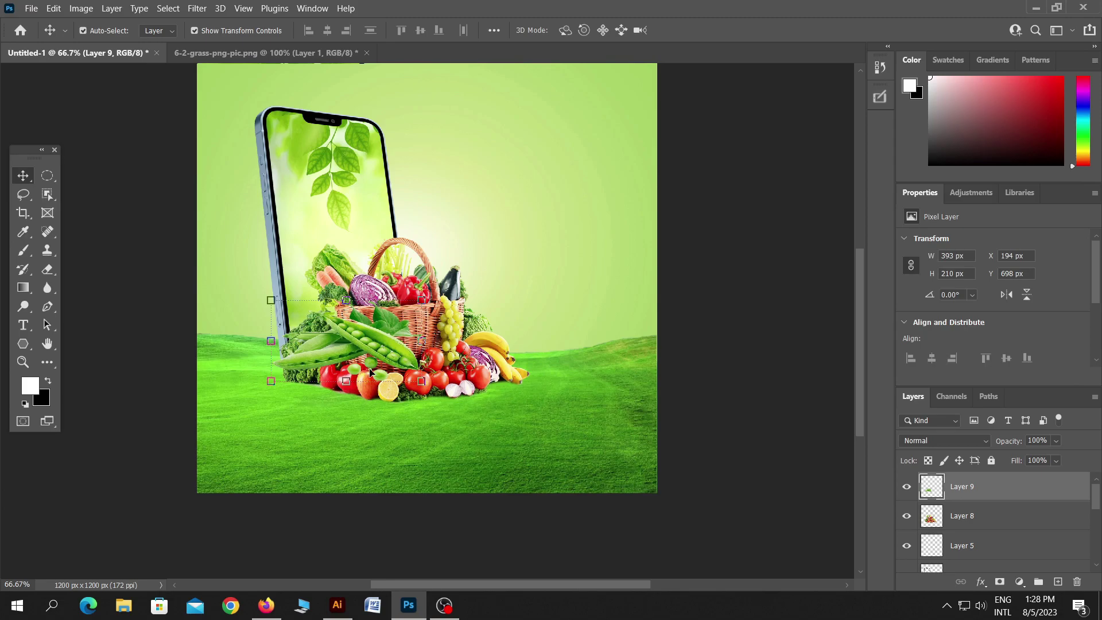
drag(370, 371, 341, 403)
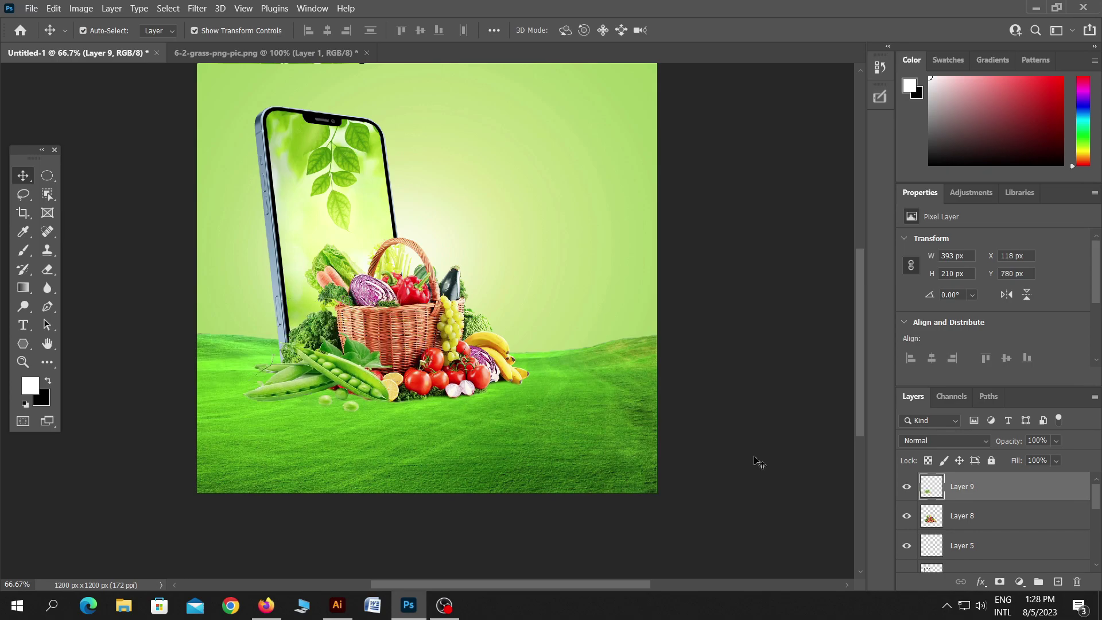
Open the green pepper image into the poster and shrink it down in two passes.
key(ctrl+o)
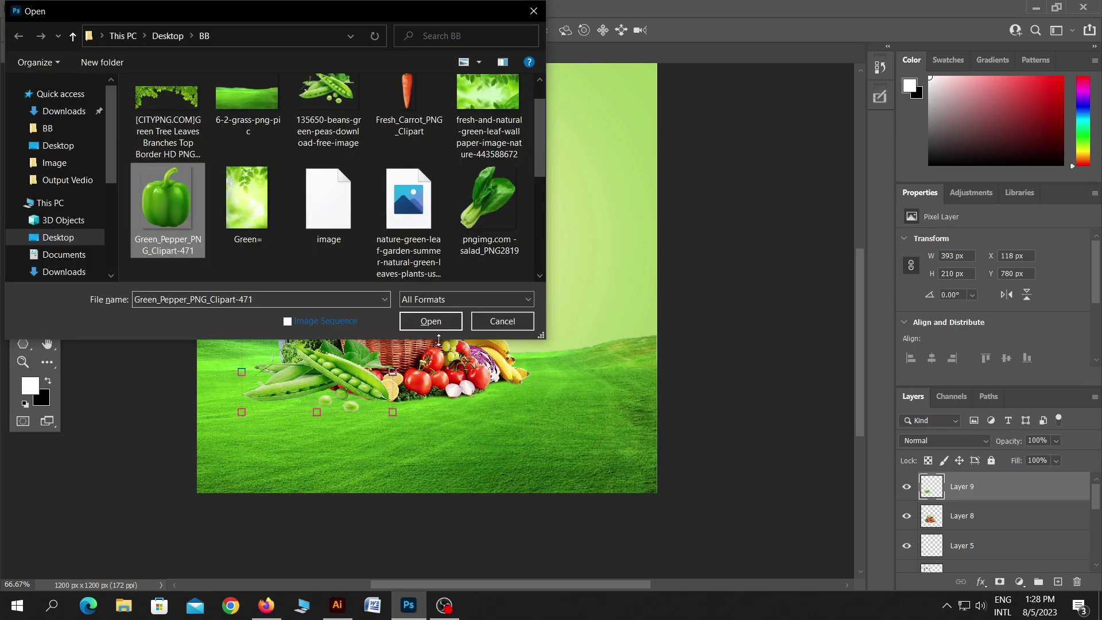
key(Return)
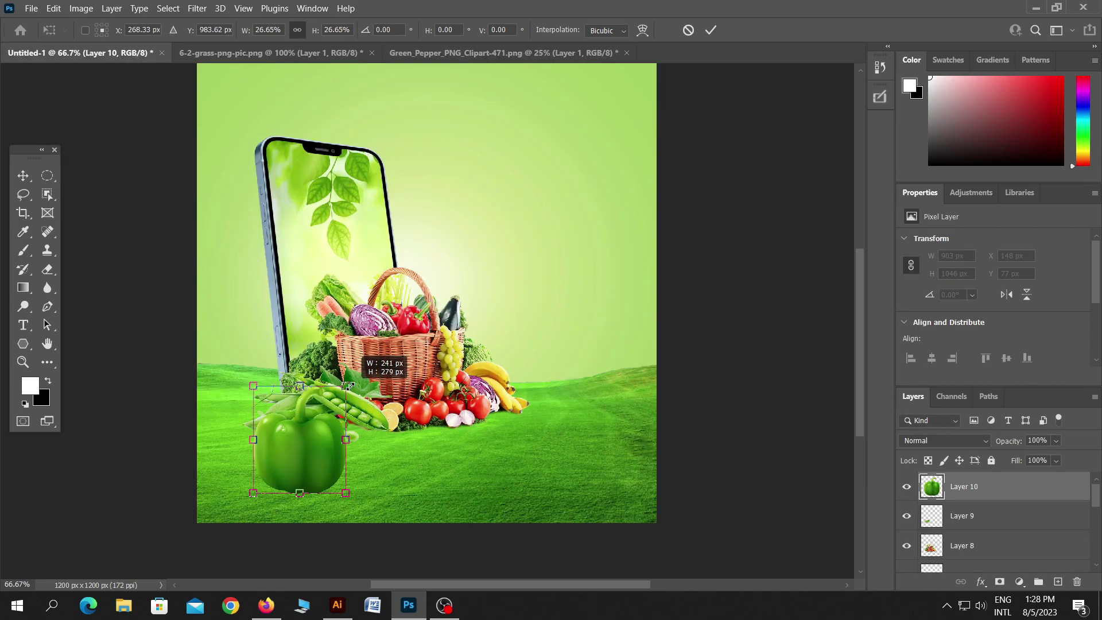
key(Return)
key(ctrl+t)
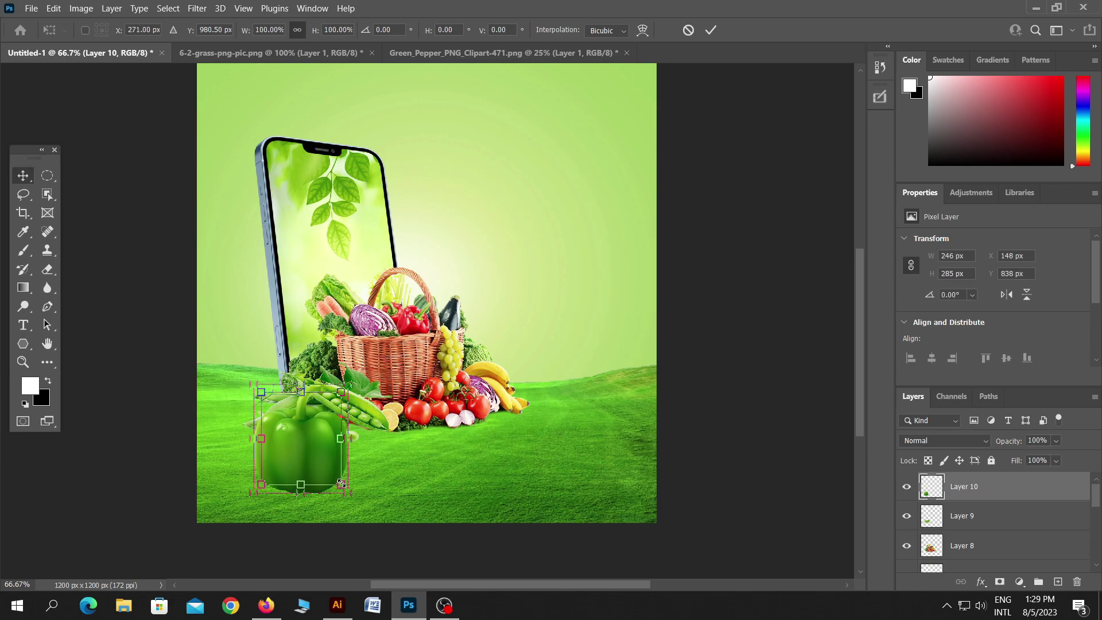
drag(341, 484, 326, 468)
key(Return)
Place the green pepper beside the basket front and shrink it to about three quarters.
drag(317, 446, 446, 420)
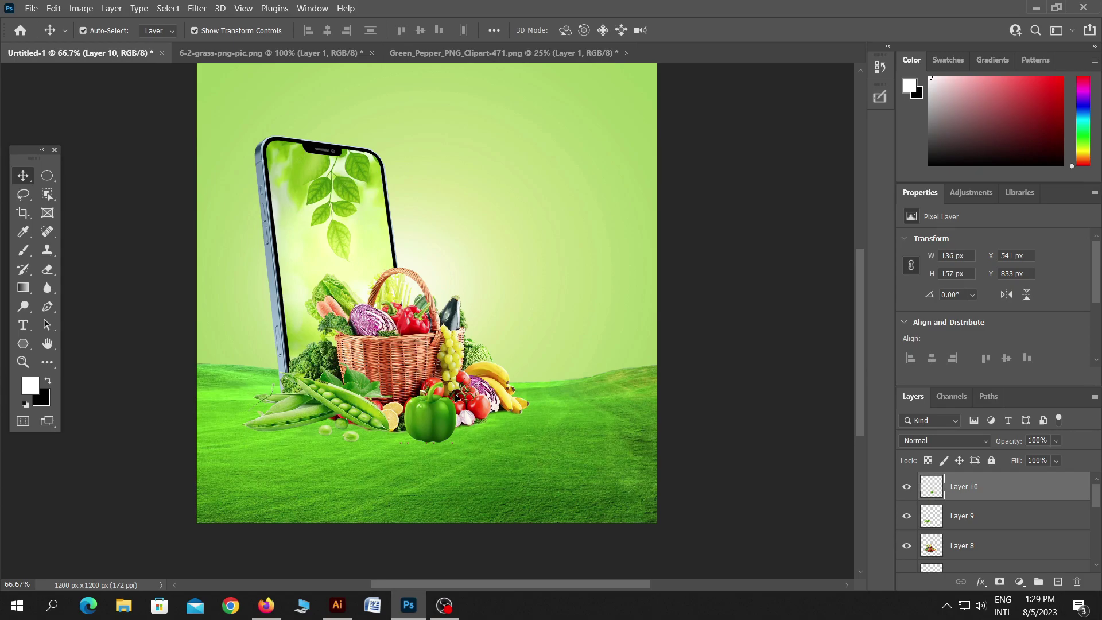
key(ctrl+t)
drag(456, 444, 450, 432)
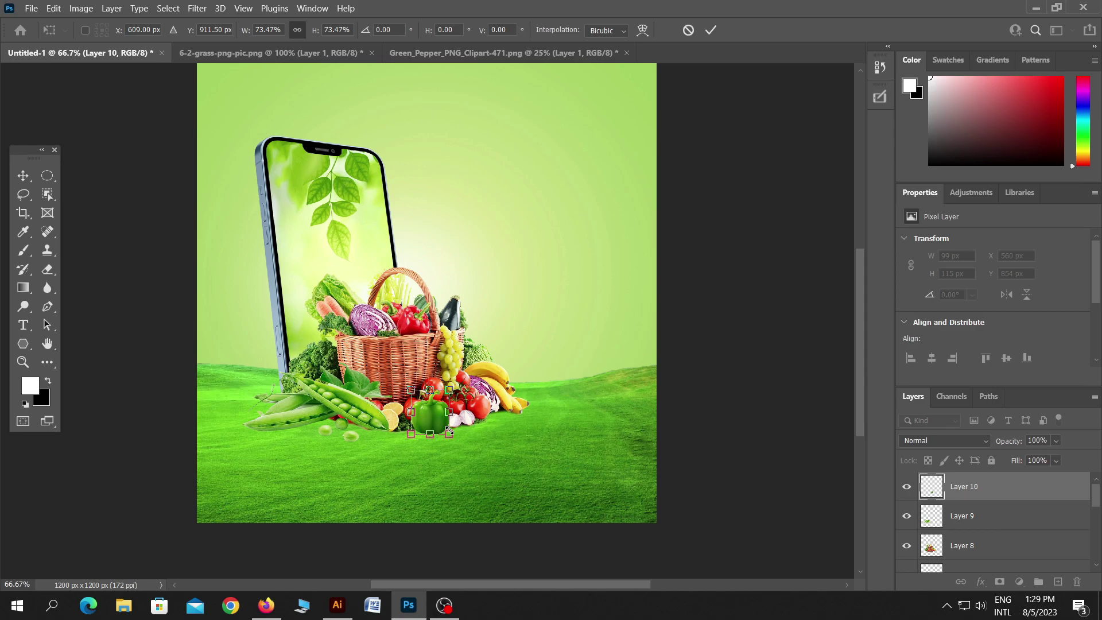
key(Return)
key(ctrl+o)
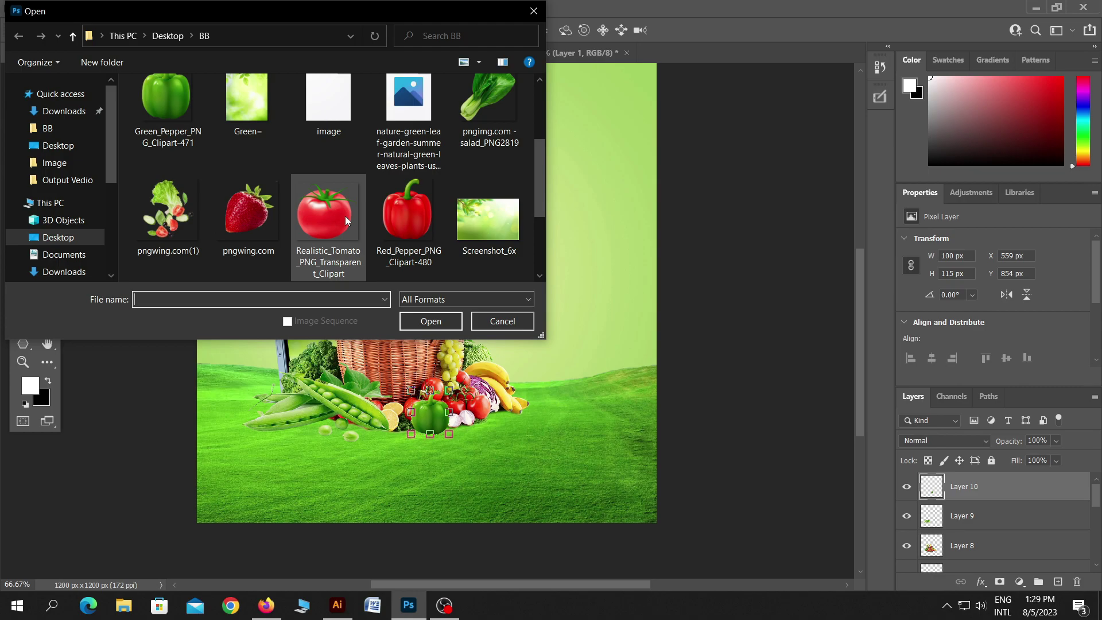
Add a shrunken red pepper at the basket front and place a copy by the phone's edge.
double_click(408, 218)
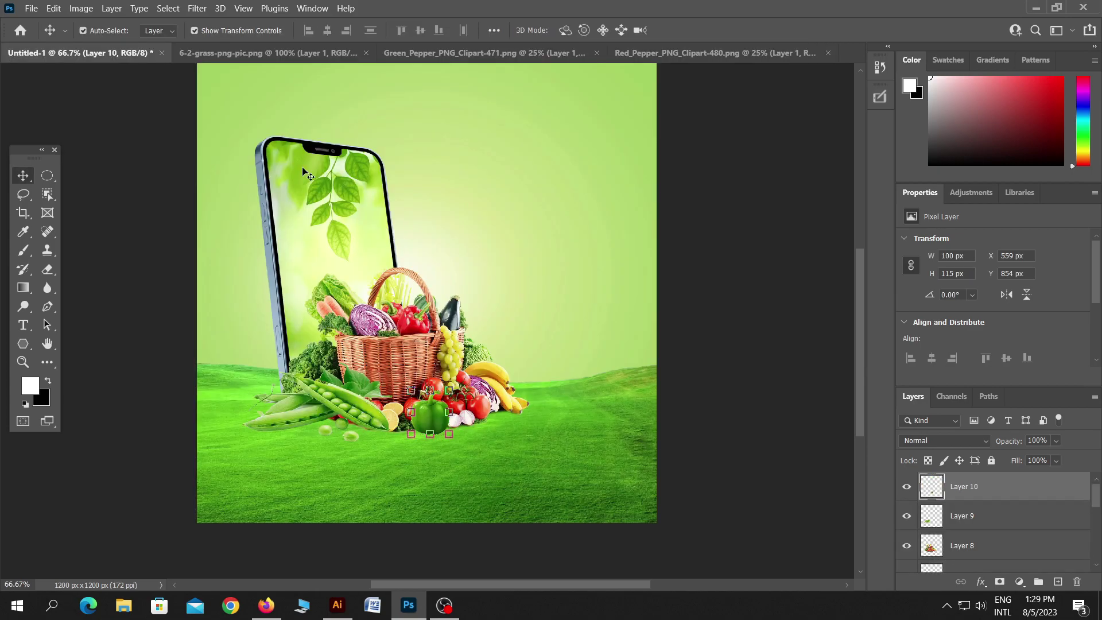
drag(435, 284, 443, 274)
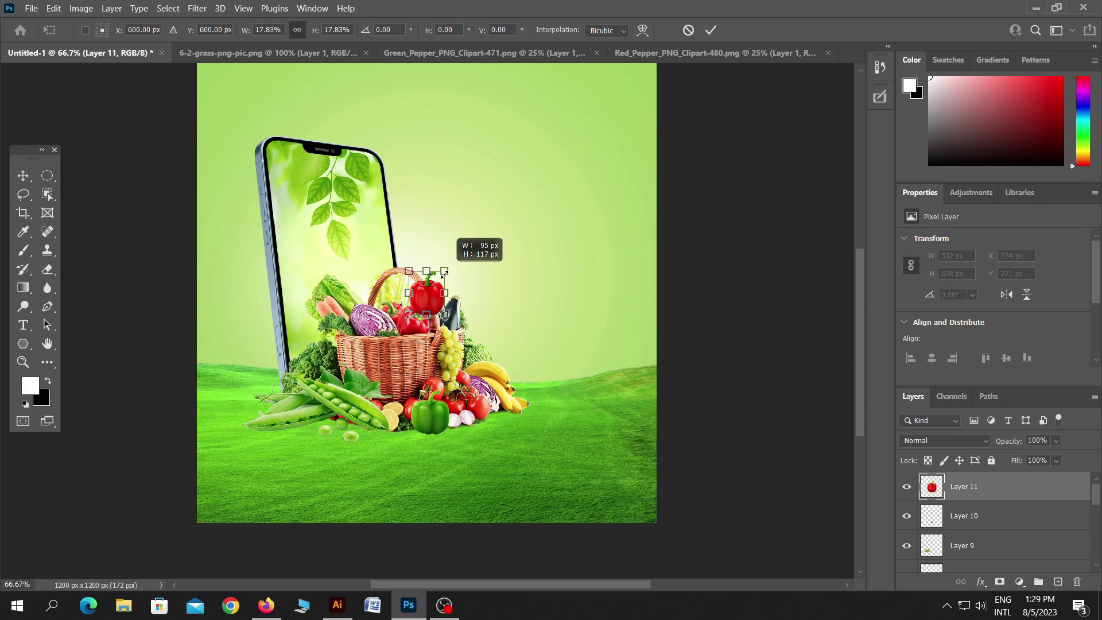
key(Return)
drag(443, 274, 471, 395)
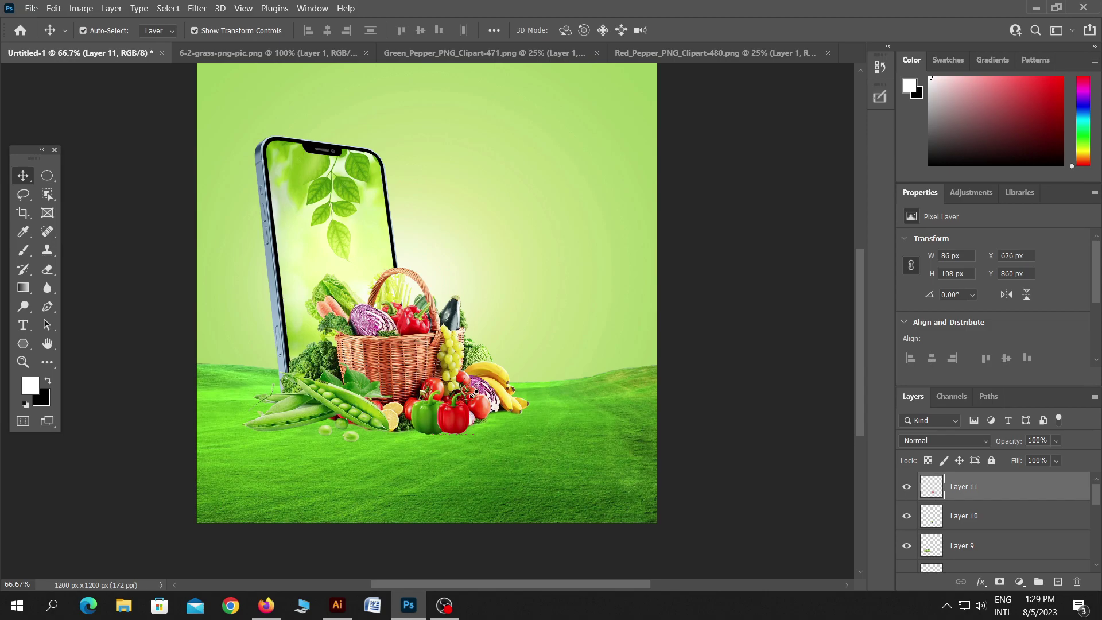
drag(457, 412, 306, 325)
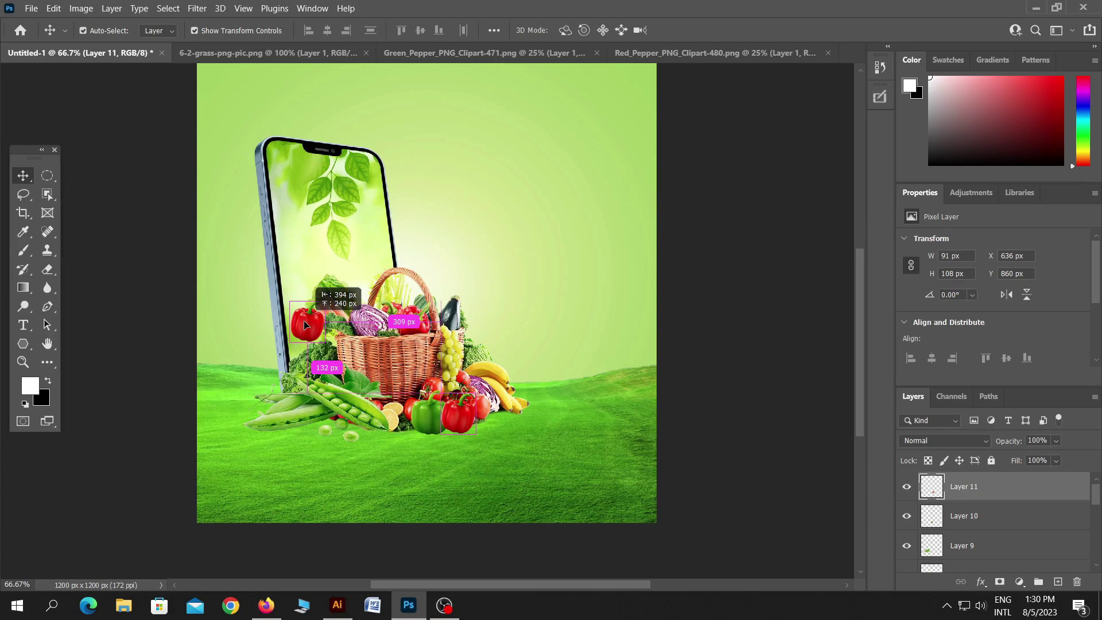
Apply a Lens Blur with radius 9 to the red pepper copy beside the phone.
click(197, 8)
mouse_move(205, 180)
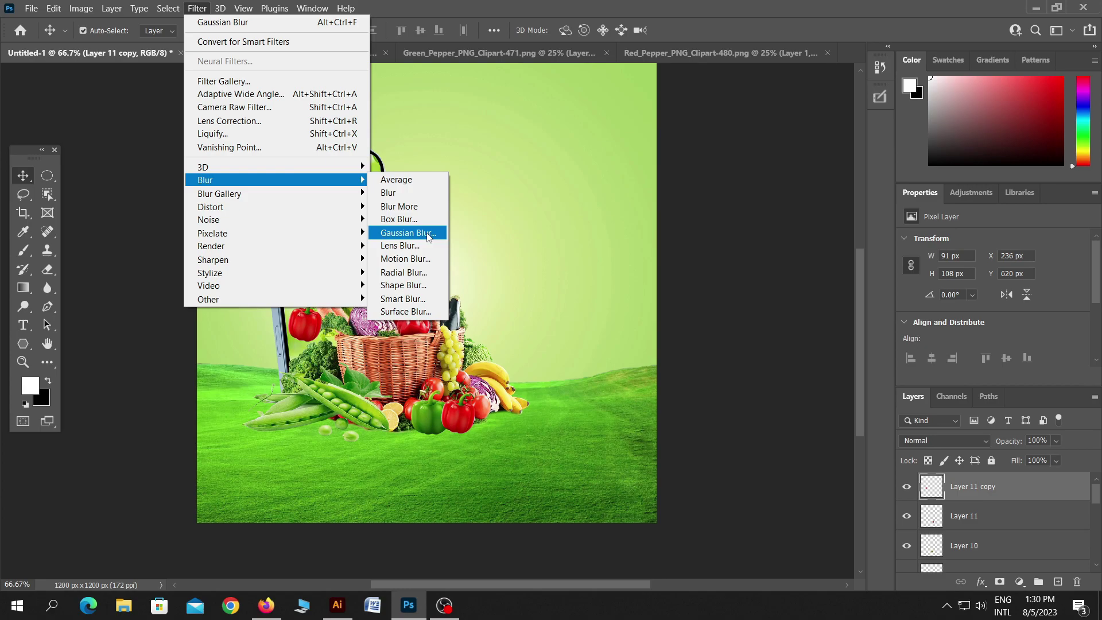
click(402, 245)
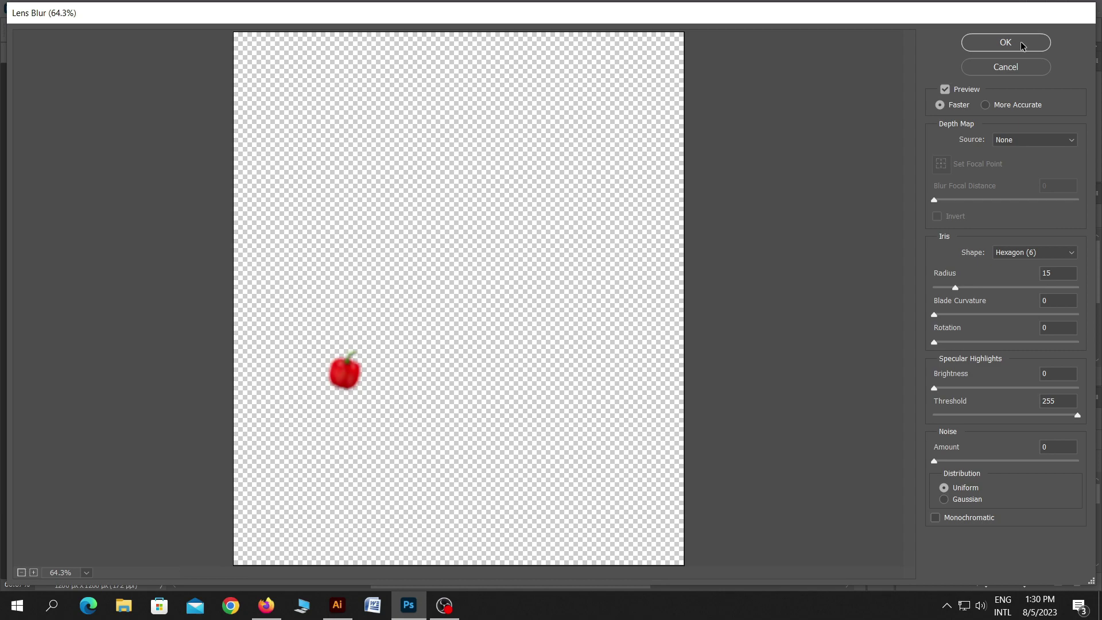
key(Down)
key(Down)
key(Down)
click(1002, 49)
click(431, 416)
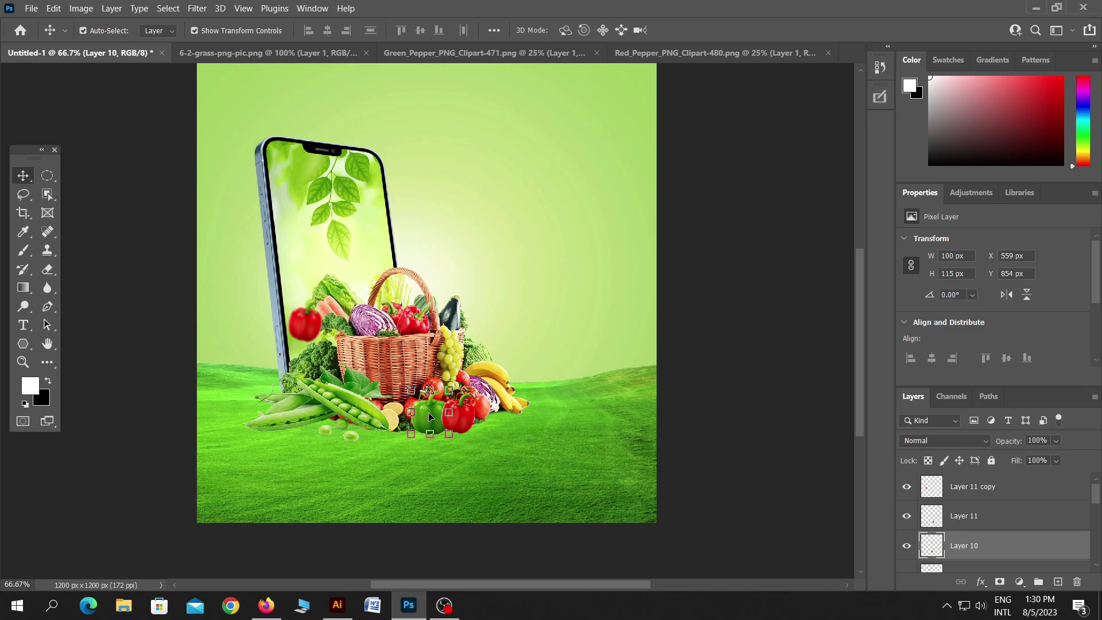
Copy the green pepper up beside the phone screen, tilt it about 47°, and lens-blur it.
drag(430, 416, 422, 255)
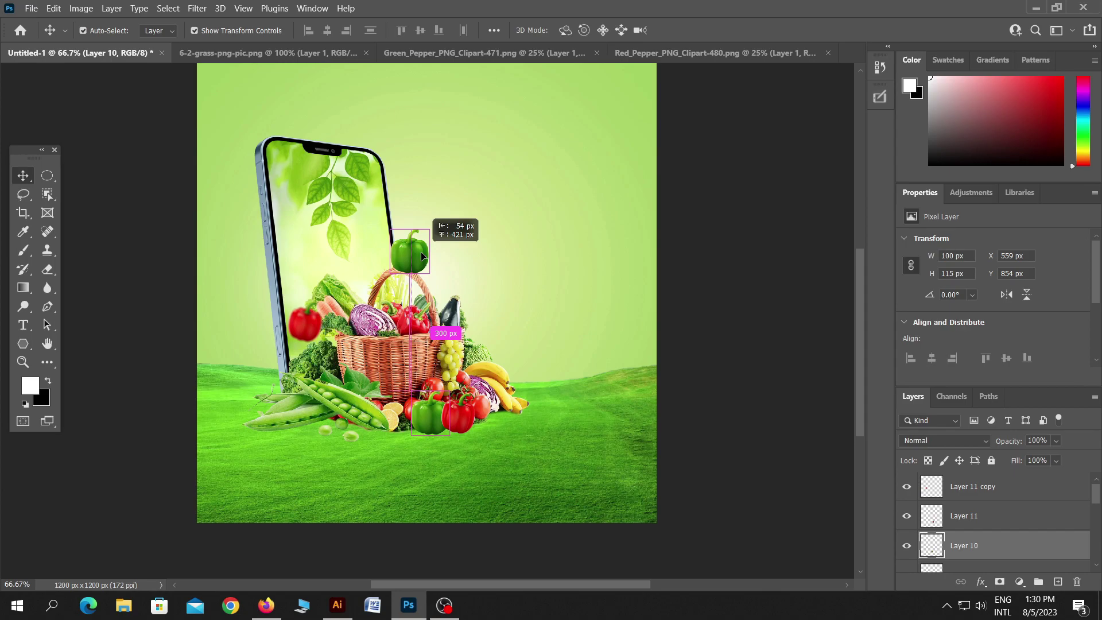
key(ctrl+t)
drag(461, 224, 465, 260)
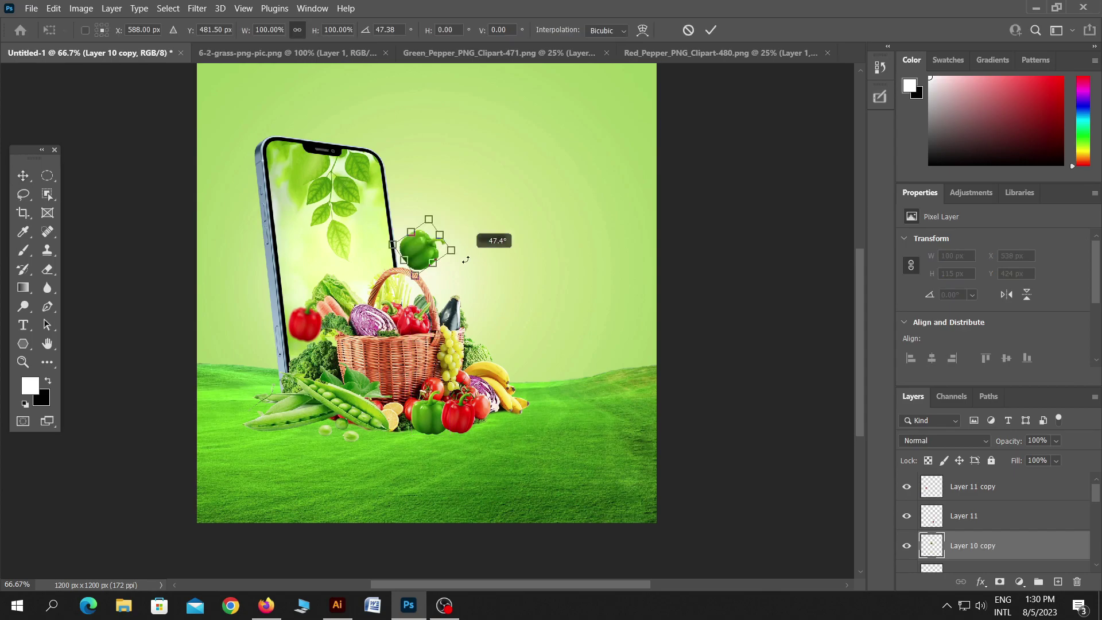
key(Return)
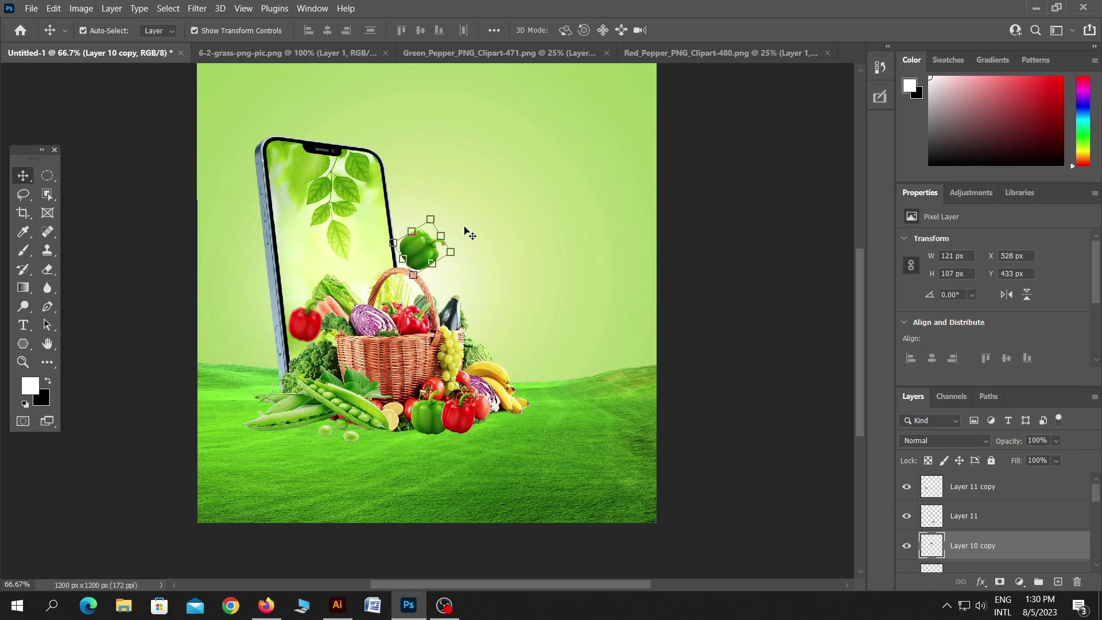
click(197, 8)
mouse_move(205, 179)
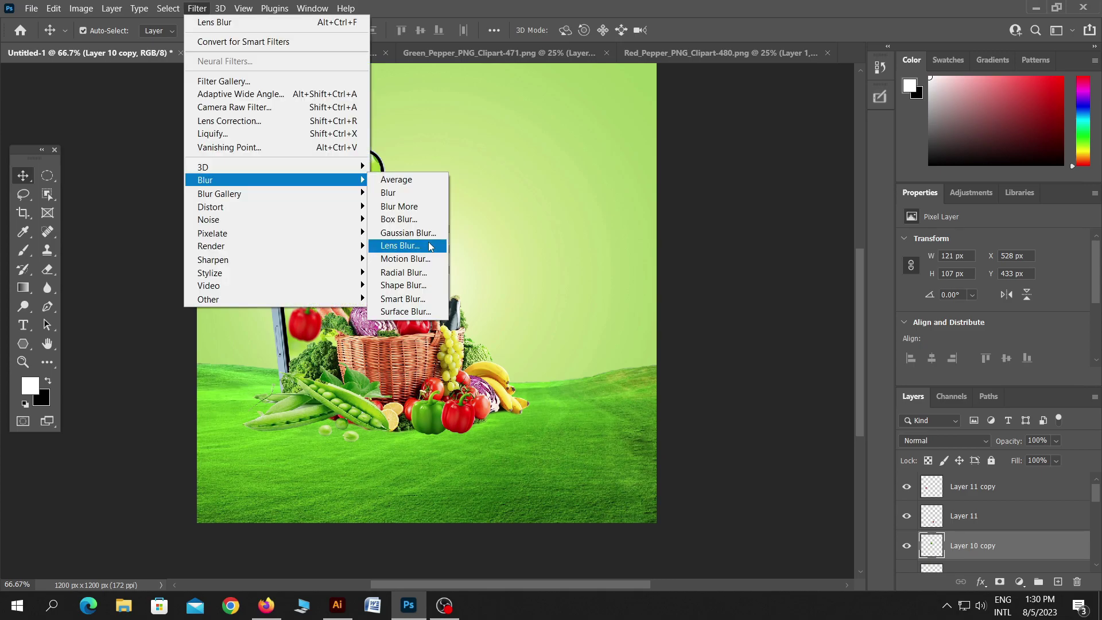
click(428, 245)
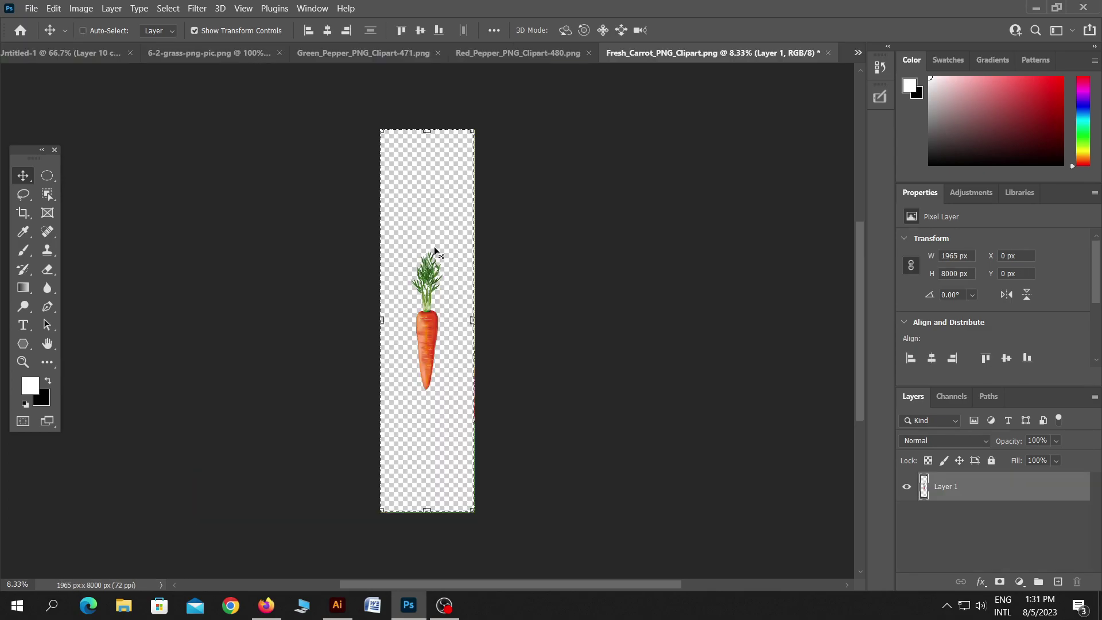
Add the carrot shrunk and tilted 20° at the basket front, with a copy by the phone.
drag(433, 246, 23, 48)
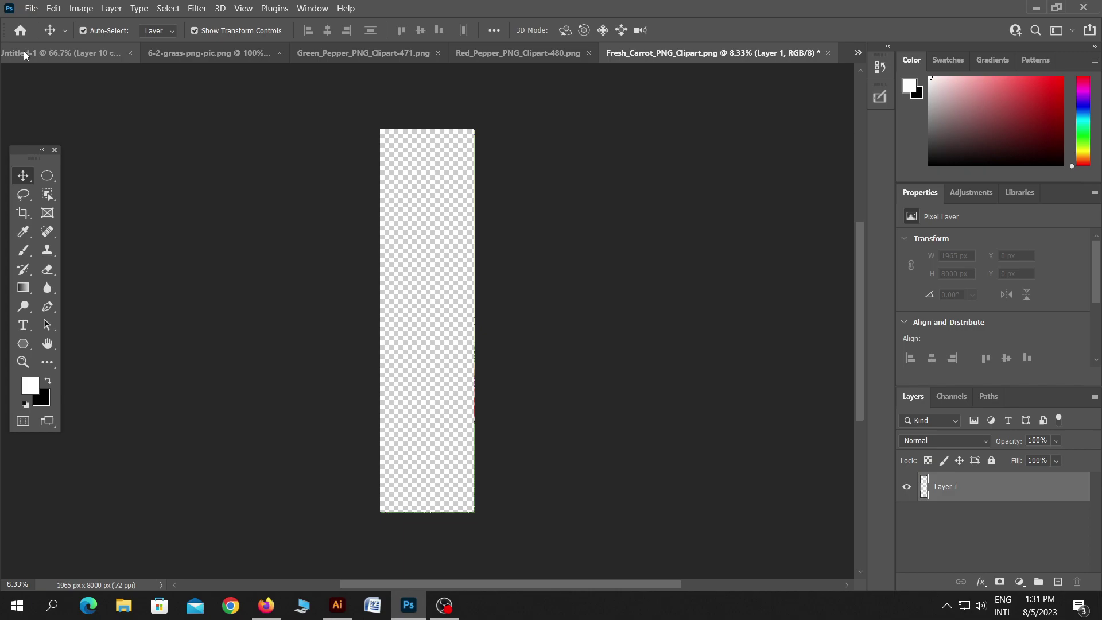
drag(23, 51, 555, 265)
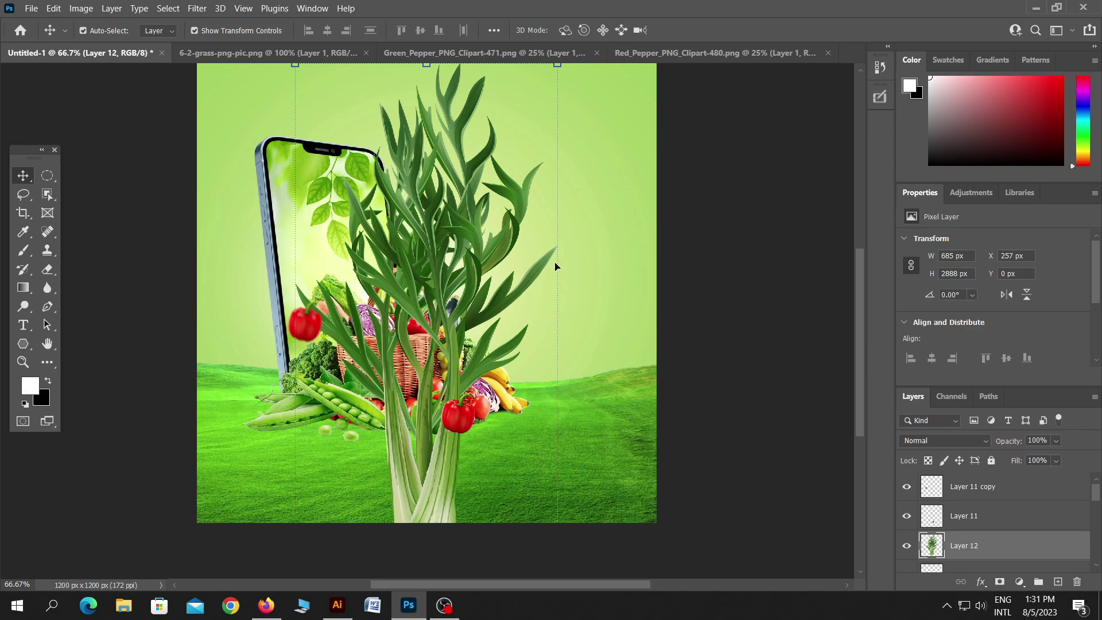
key(ctrl+t)
key(ctrl+minus)
key(ctrl+minus)
key(ctrl+minus)
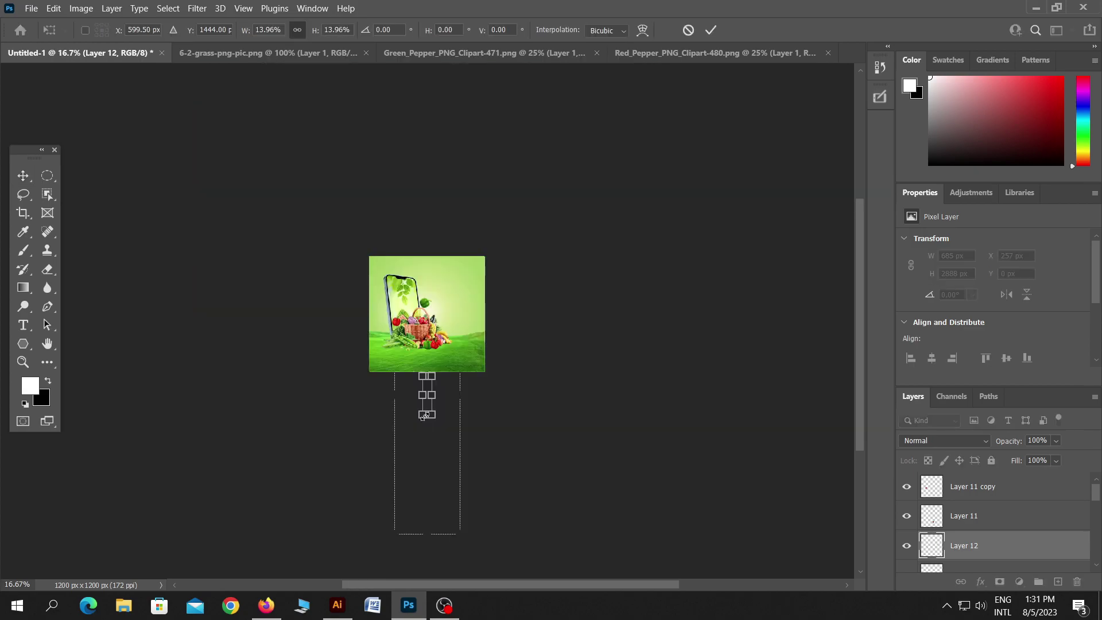
drag(427, 399, 422, 369)
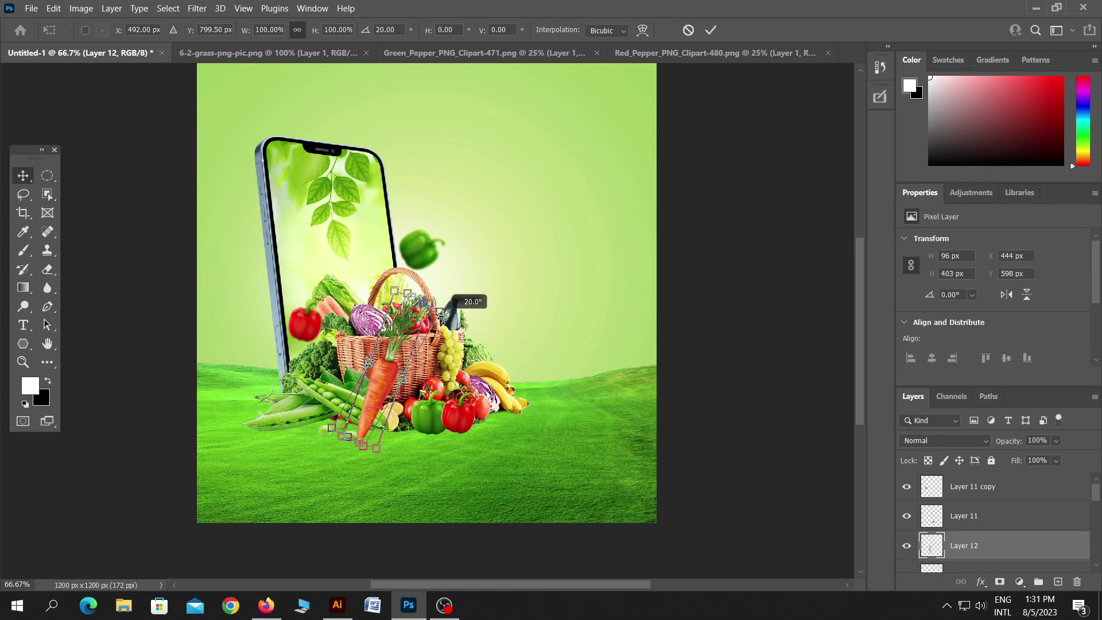
key(Return)
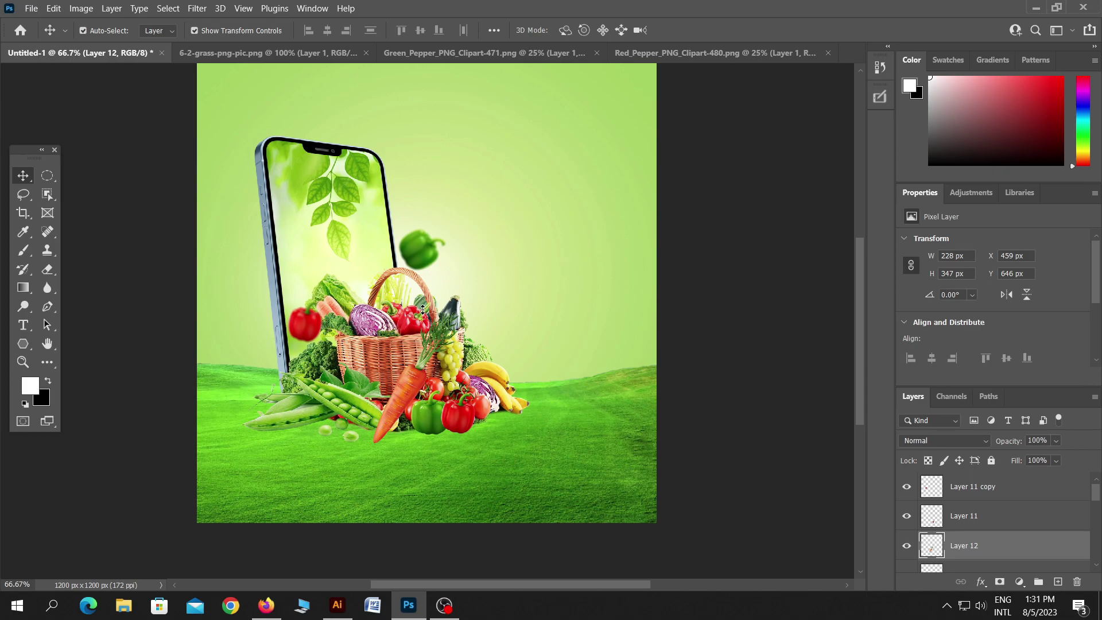
drag(423, 309, 405, 396)
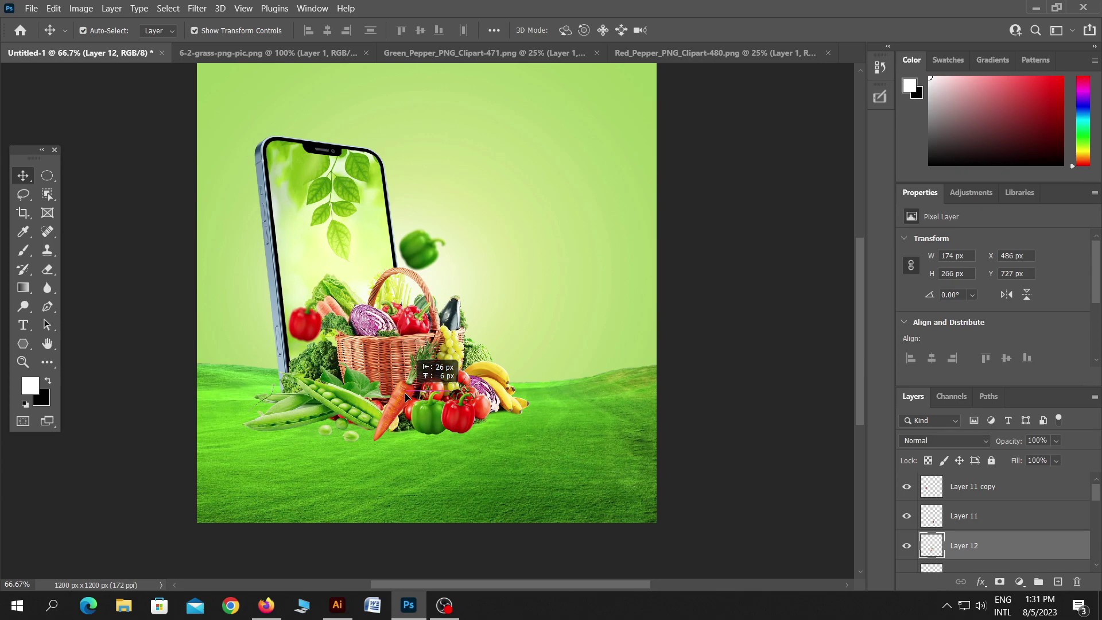
drag(406, 396, 367, 211)
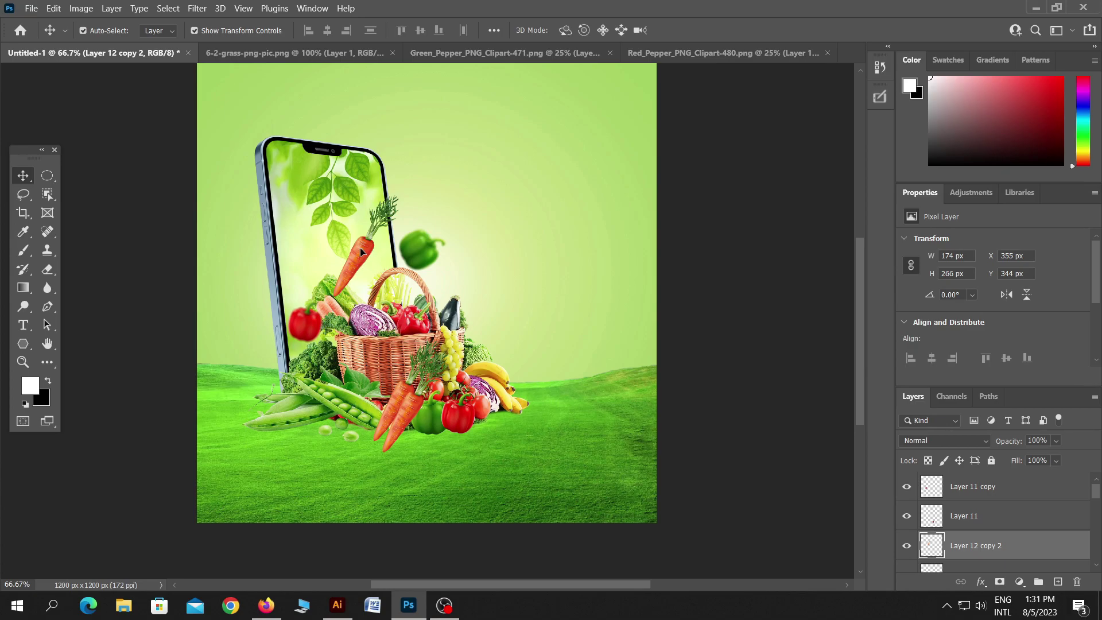
Shrink the upper carrot copy to about 82% and select its layer.
key(ctrl+t)
drag(399, 195, 378, 214)
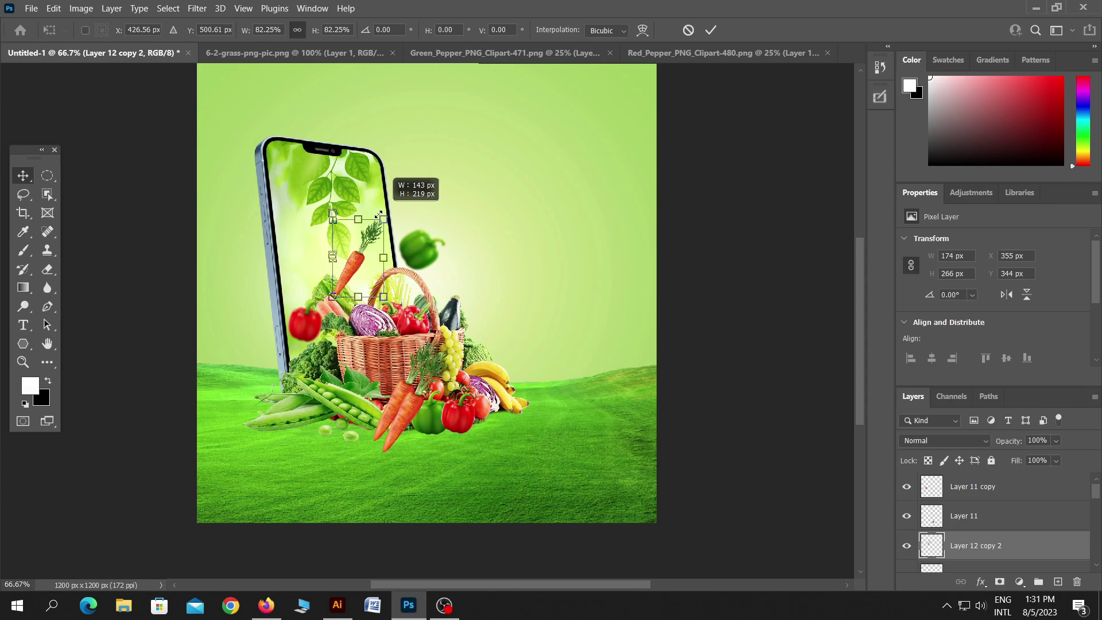
key(Return)
right_click(369, 261)
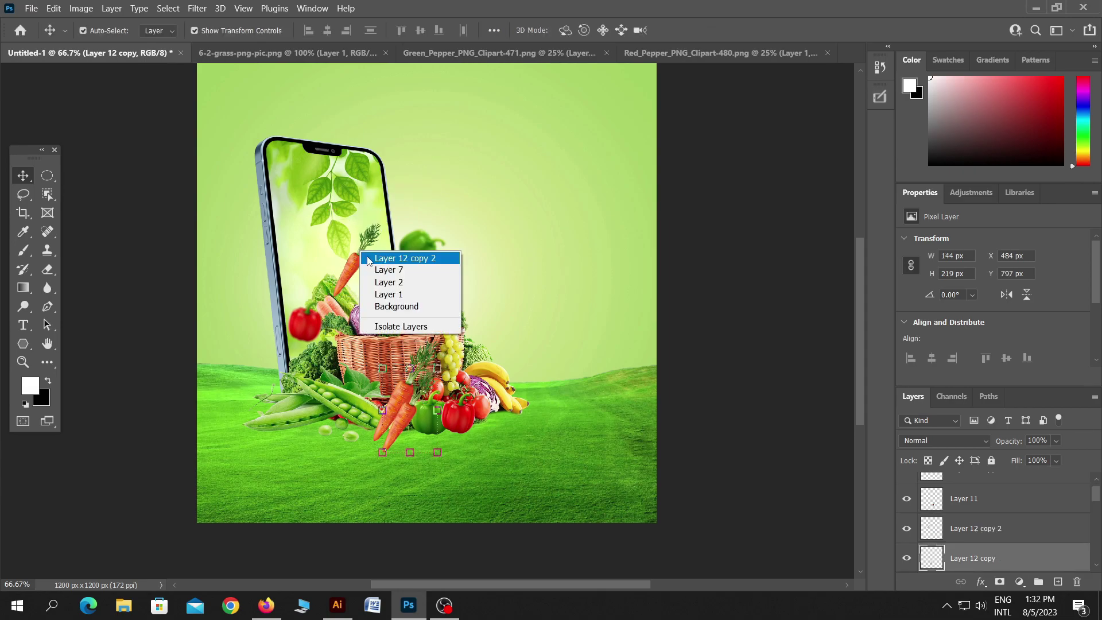
click(369, 258)
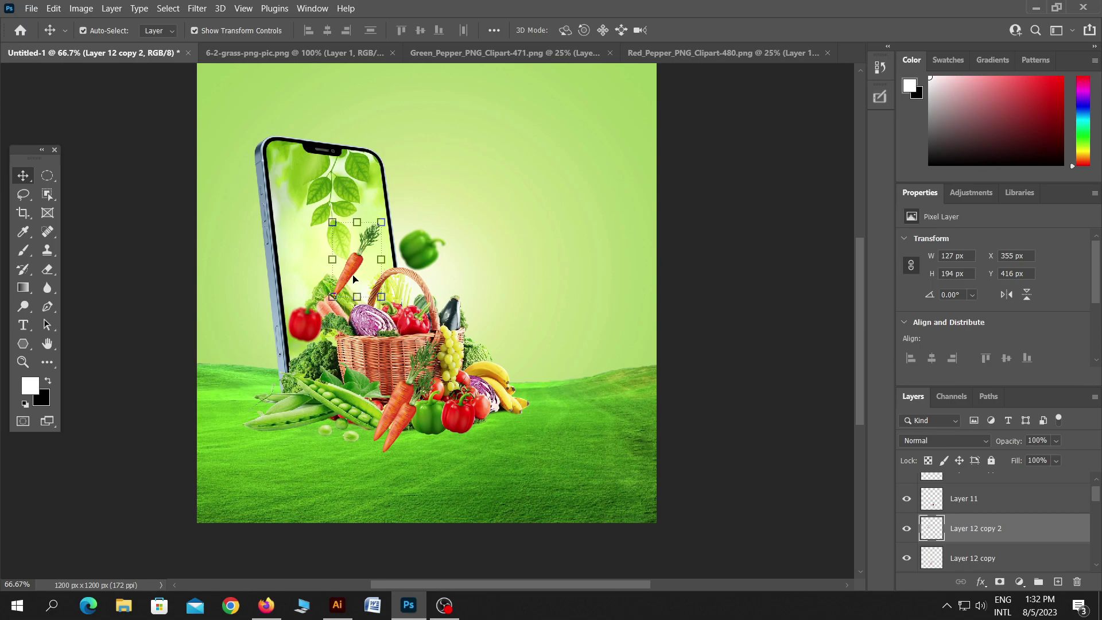
Commit the floating green pepper's new position beside the phone screen.
click(197, 8)
mouse_move(205, 180)
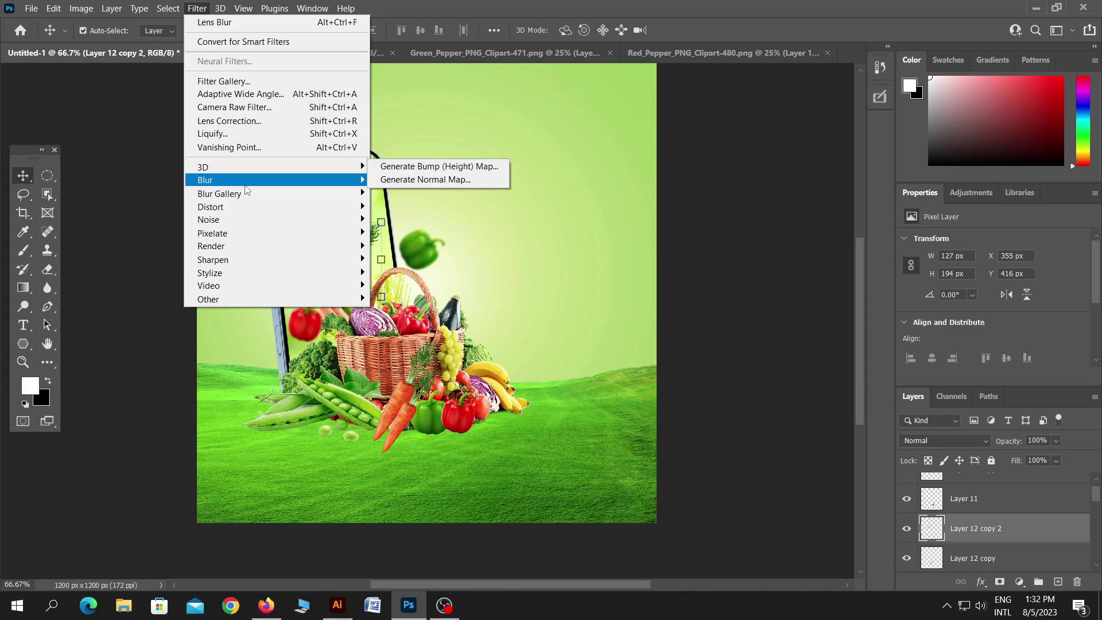
key(Escape)
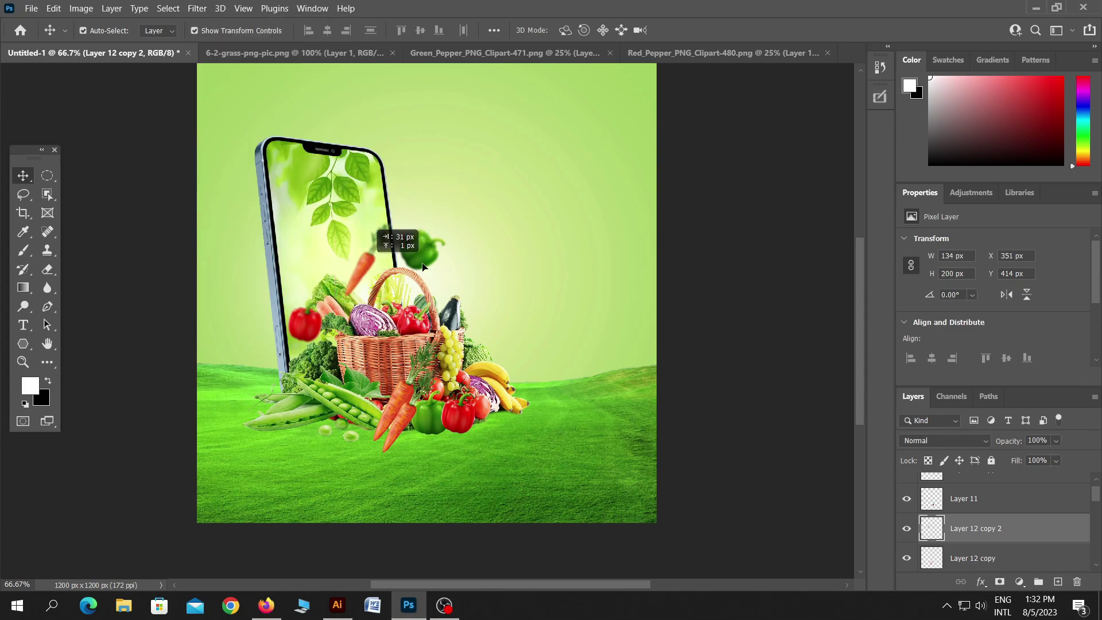
key(Return)
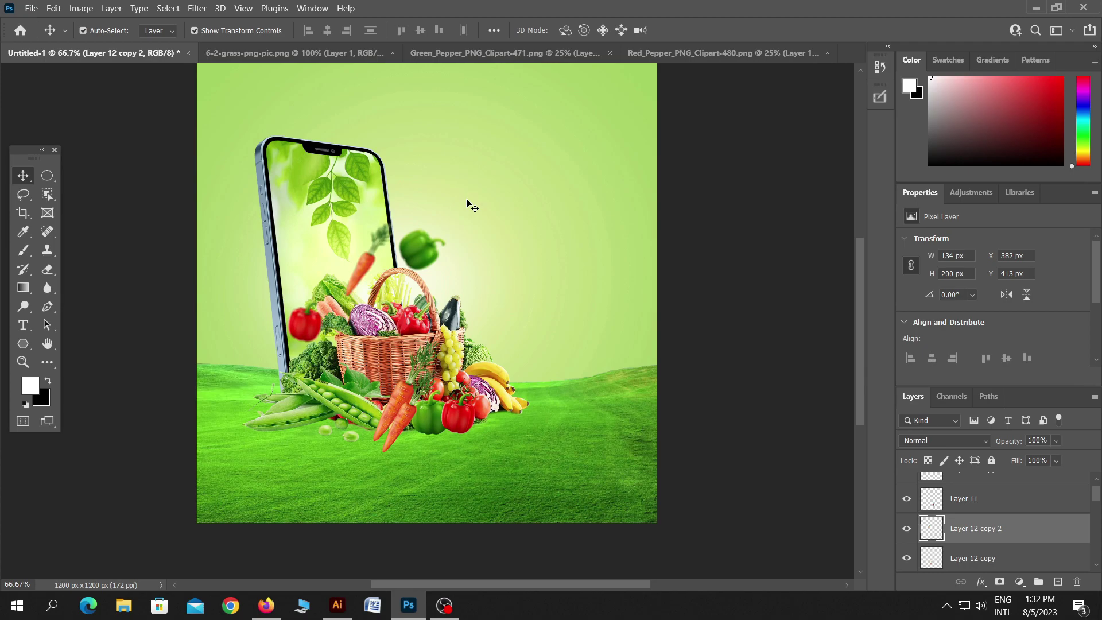
key(ctrl+o)
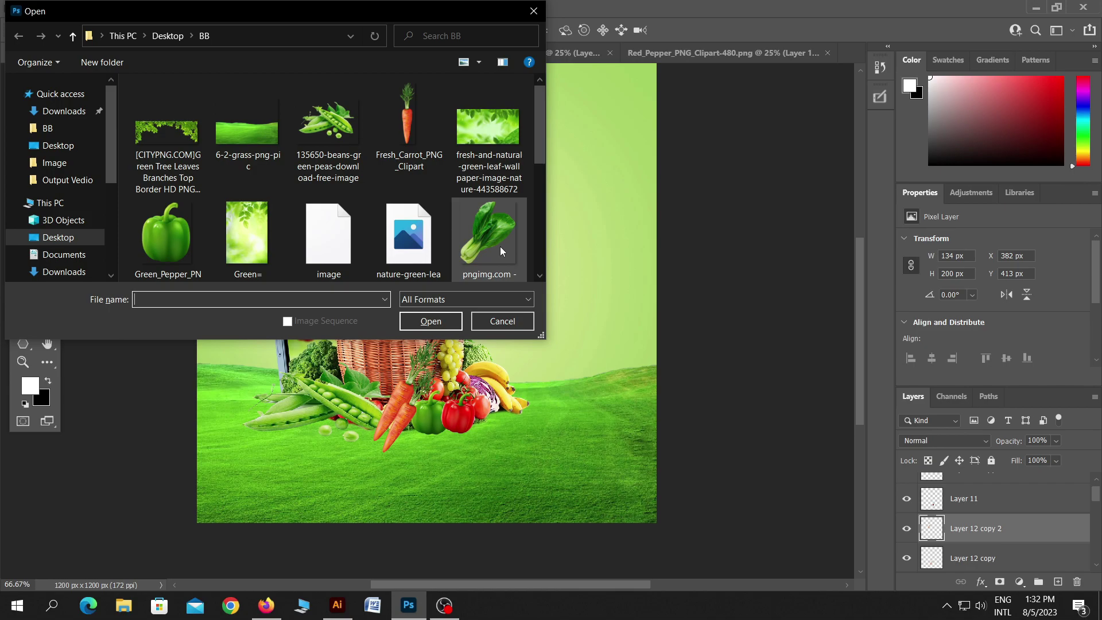
Place the bok choy image, shrunk small and sitting on top of the basket.
double_click(488, 235)
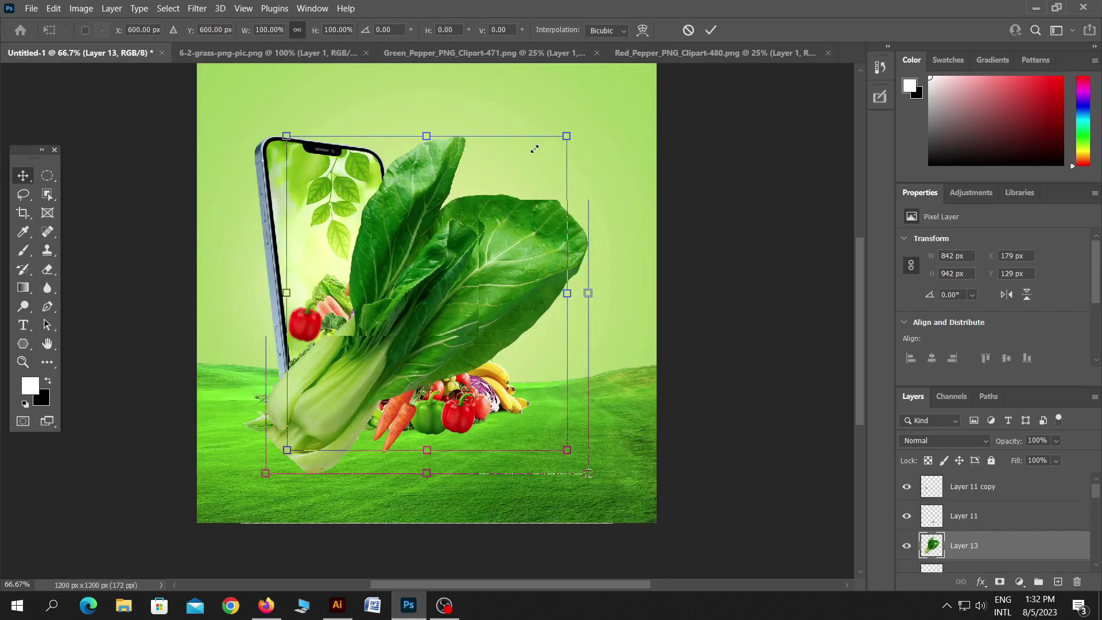
drag(535, 149, 479, 201)
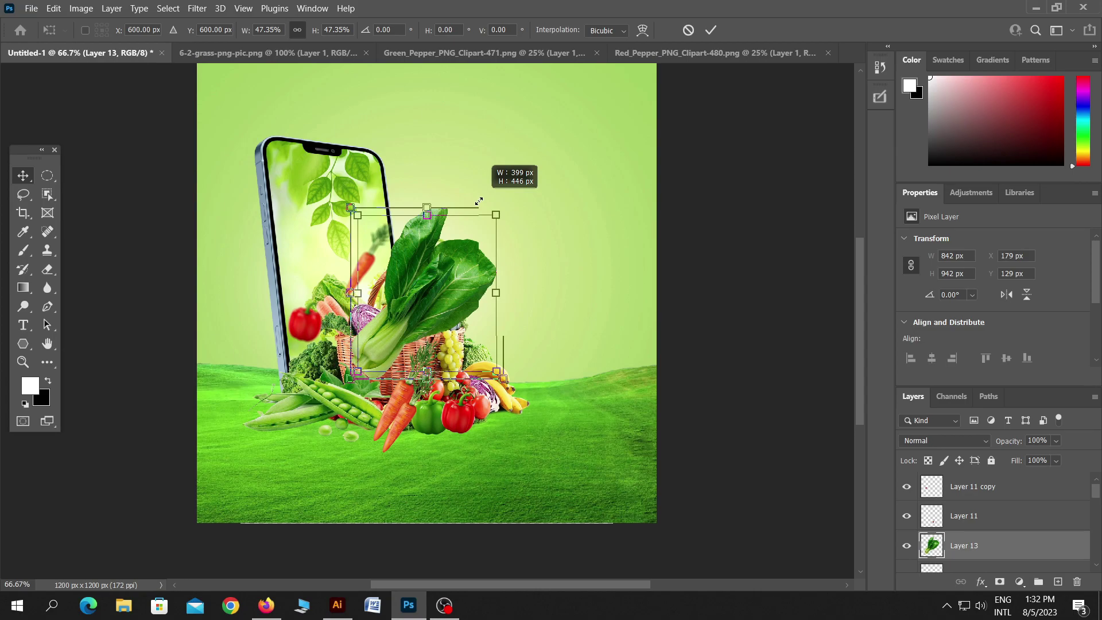
drag(479, 201, 459, 261)
key(Return)
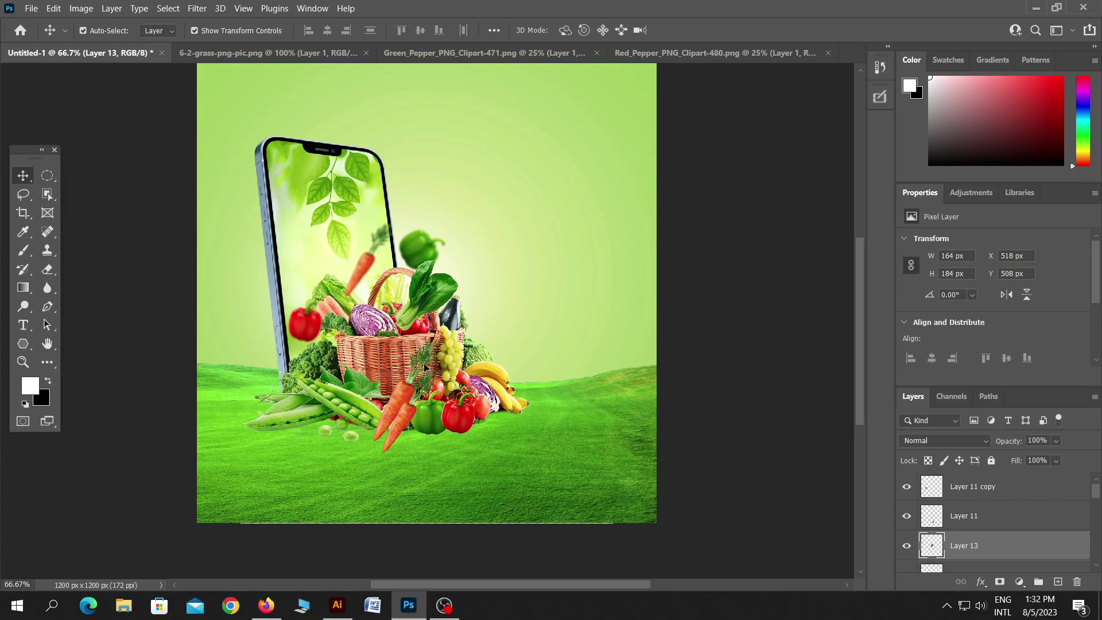
Duplicate the bok choy and tilt the copy up beside the phone.
key(ctrl+j)
key(ctrl+t)
mouse_move(424, 362)
mouse_down()
mouse_move(381, 210)
mouse_move(339, 211)
mouse_up()
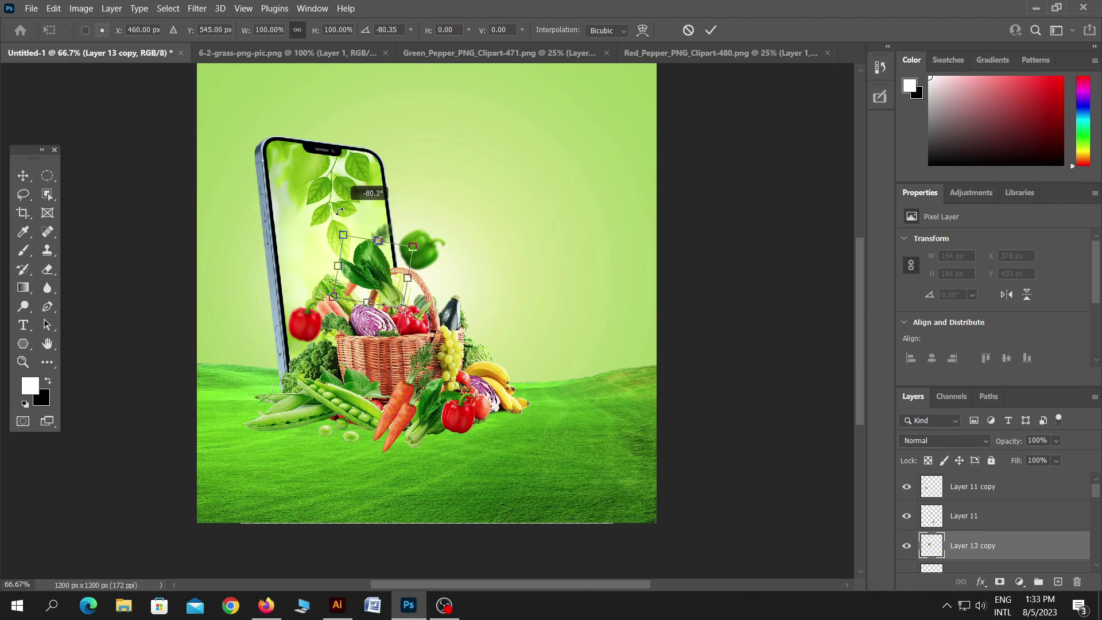
Commit the tilted bok choy copy and apply a blur to it from the Filter menu.
key(Return)
click(197, 8)
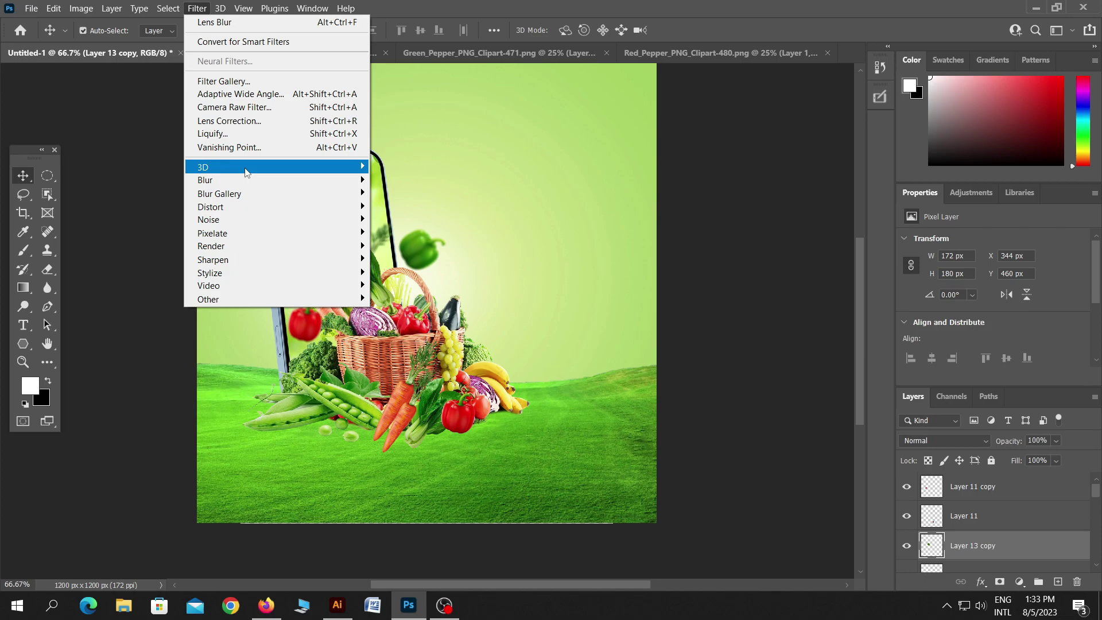
click(678, 16)
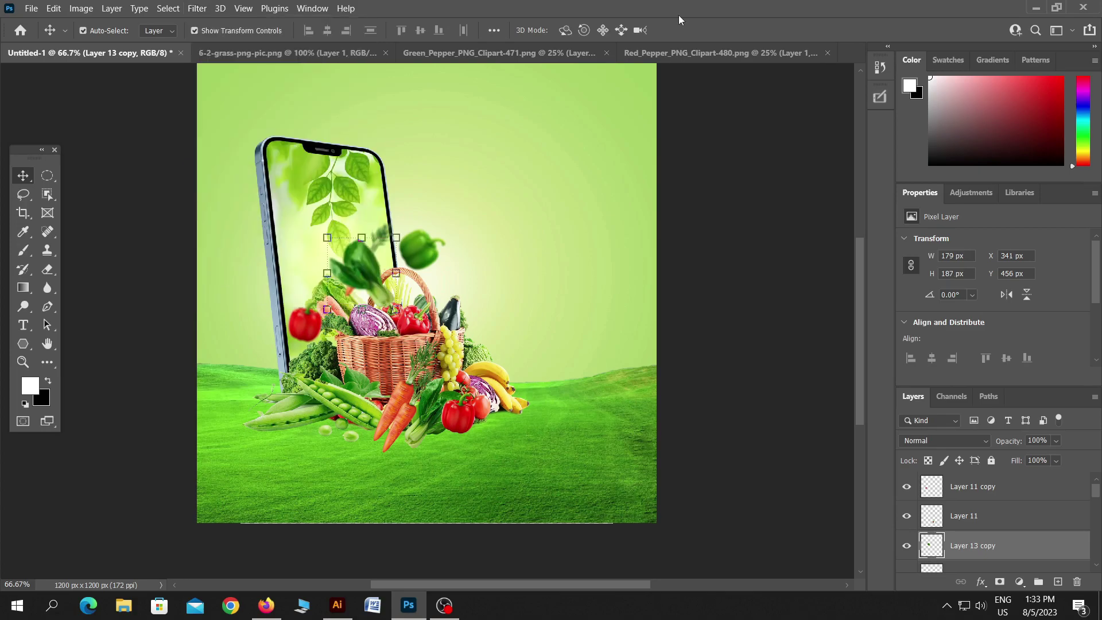
key(ctrl)
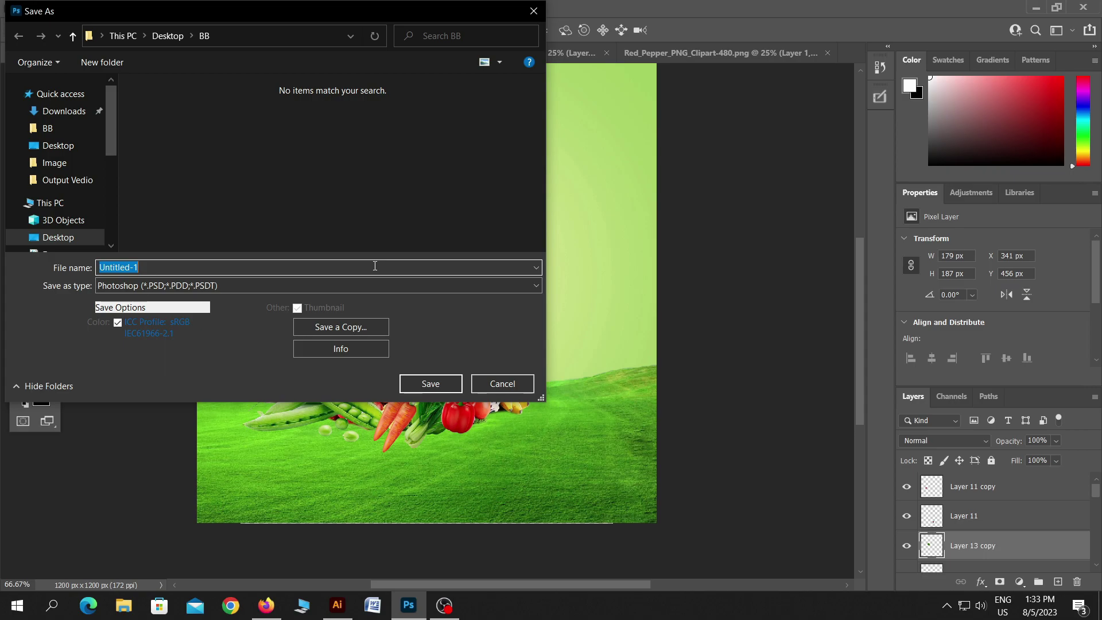
Finish saving the poster as Banner and bring up the Open dialog for another image.
key(Escape)
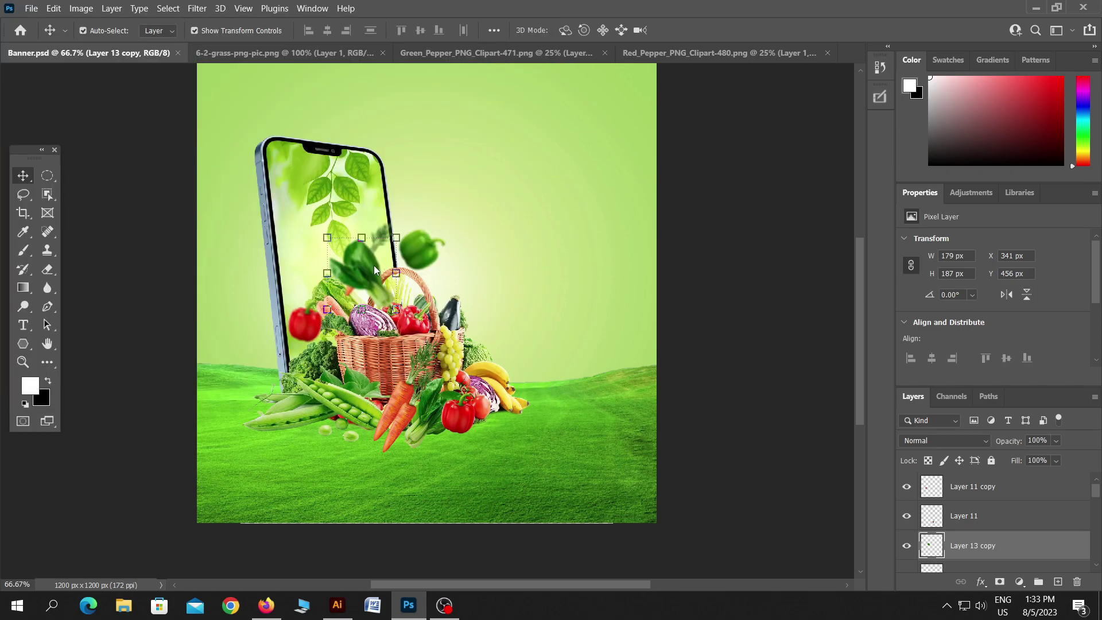
key(ctrl)
key(ctrl+o)
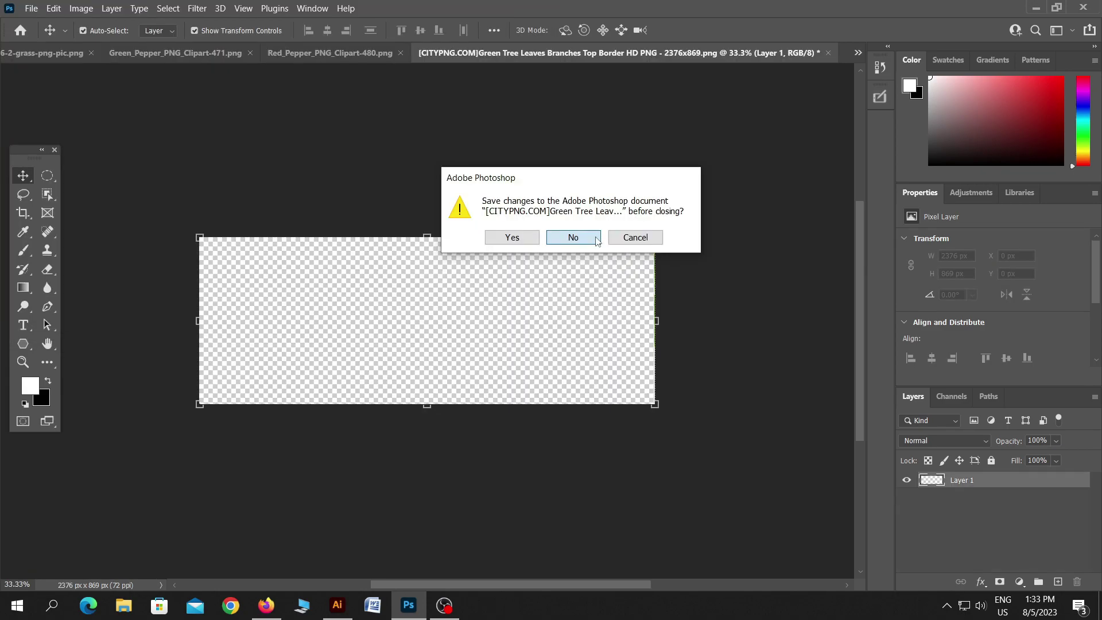
Close the leaves image unsaved and position Layer 14's leaves across the poster's top edge.
click(572, 237)
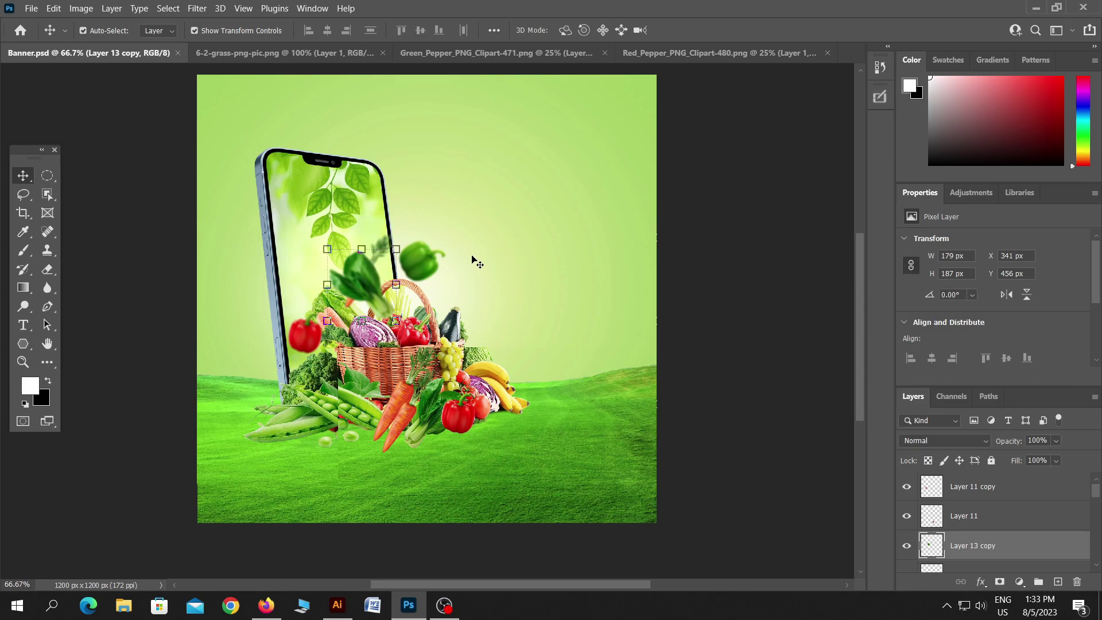
drag(477, 262, 225, 167)
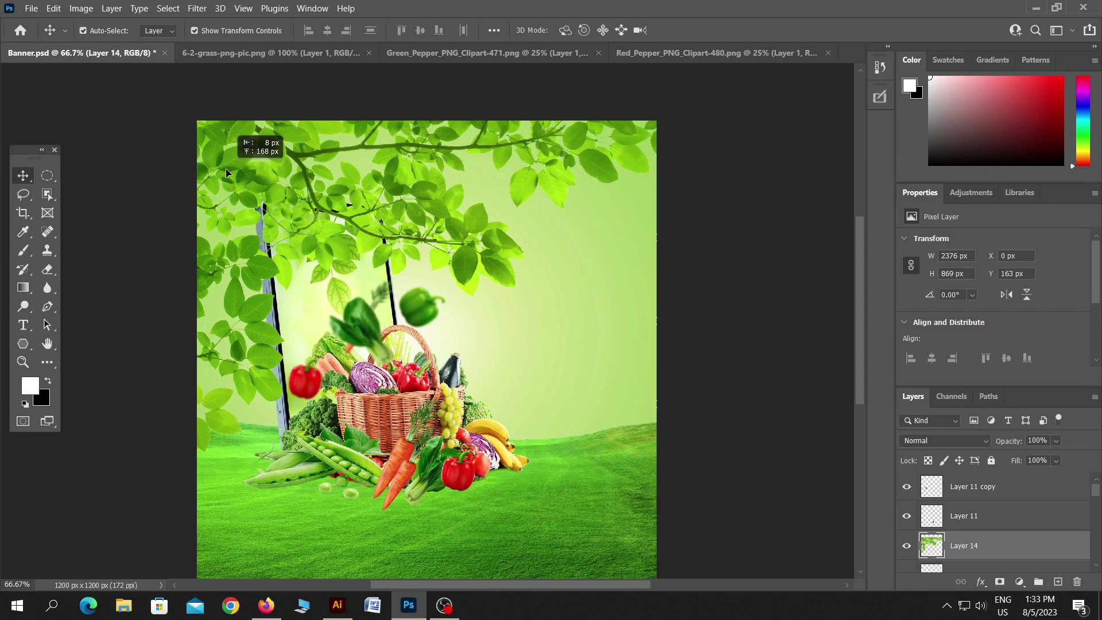
key(ctrl+minus)
key(ctrl+minus)
key(ctrl+minus)
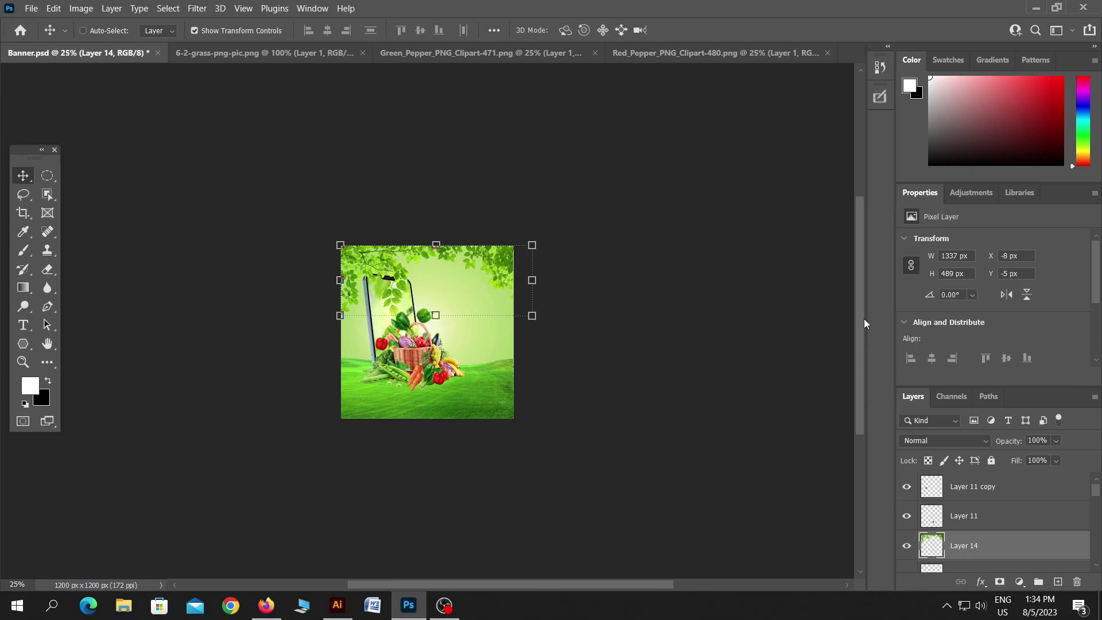
key(ctrl+plus)
key(ctrl+plus)
key(ctrl+plus)
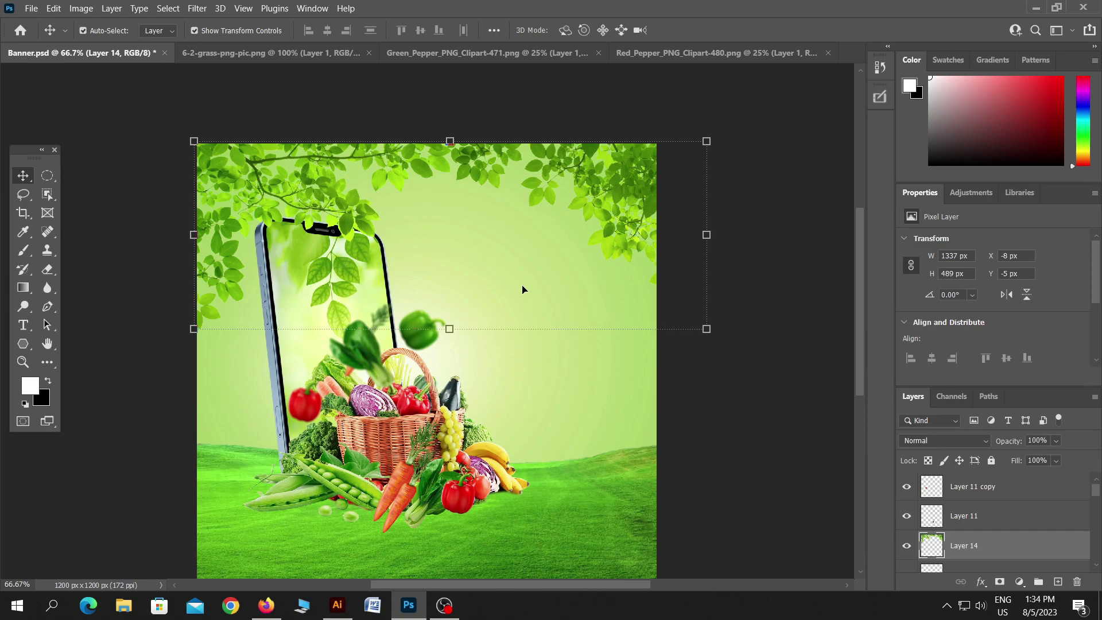
scroll(514, 251, down, 1)
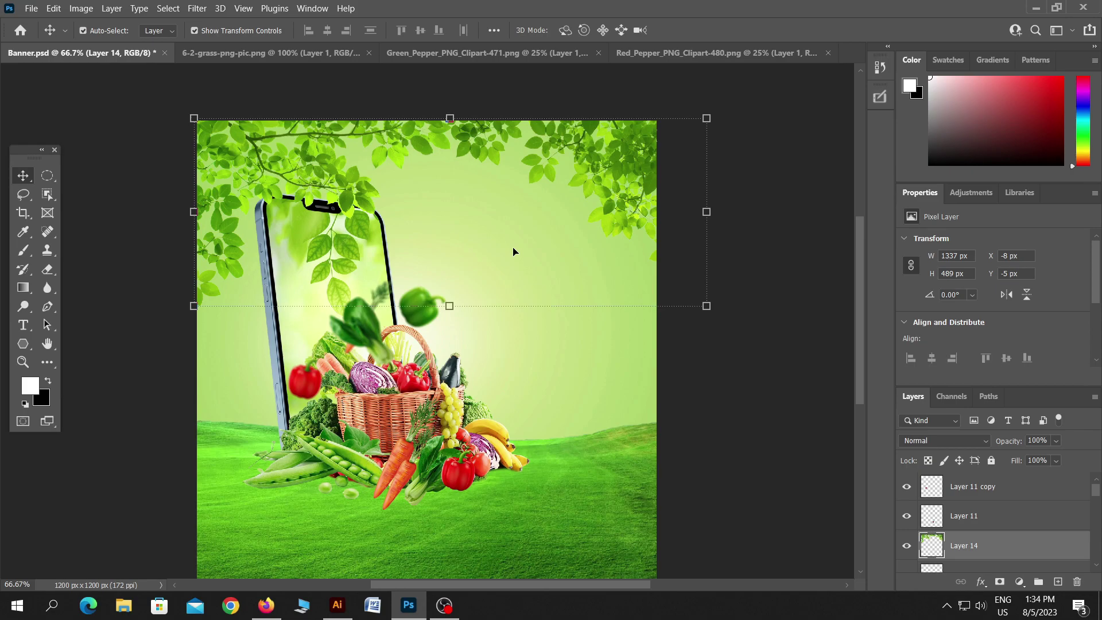
Separate the right-hand leaves onto Layer 15 and move them into the top-right corner.
click(47, 175)
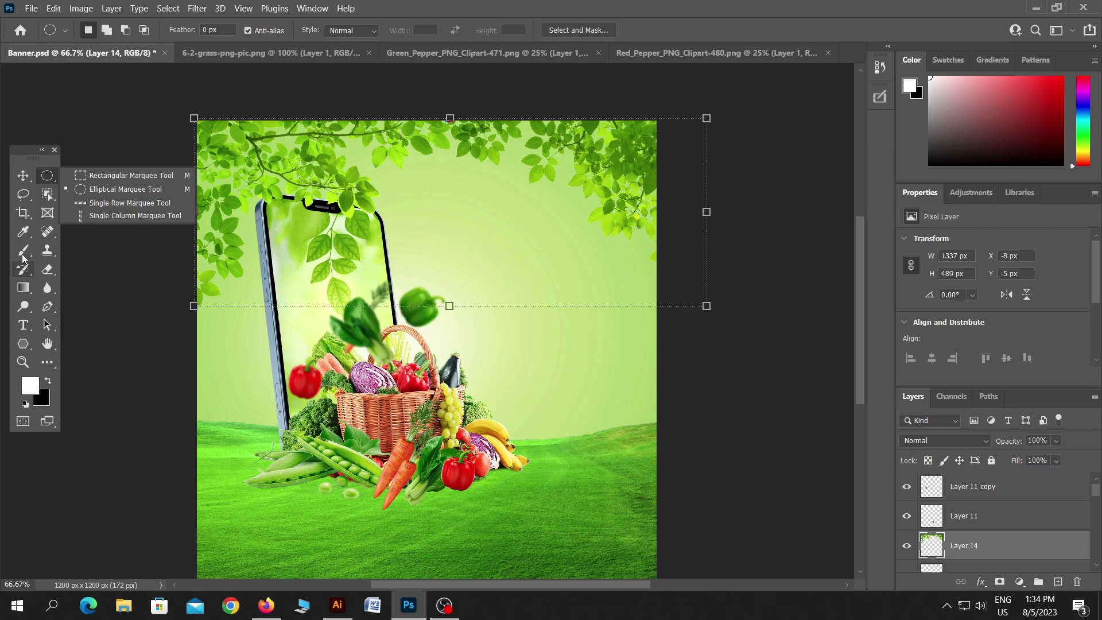
key(p)
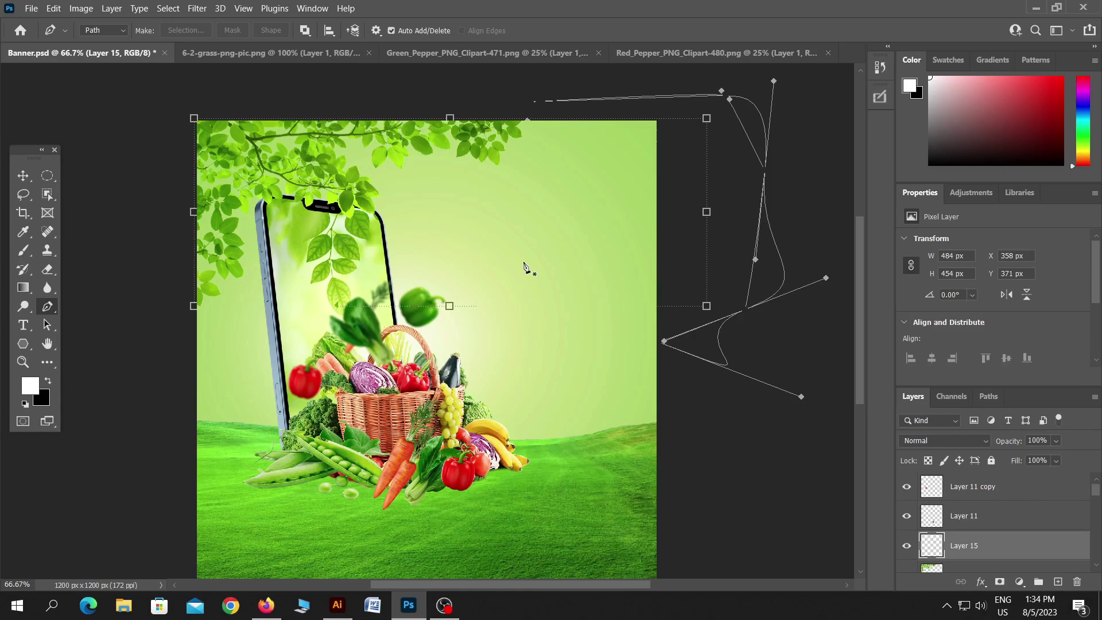
key(ctrl+v)
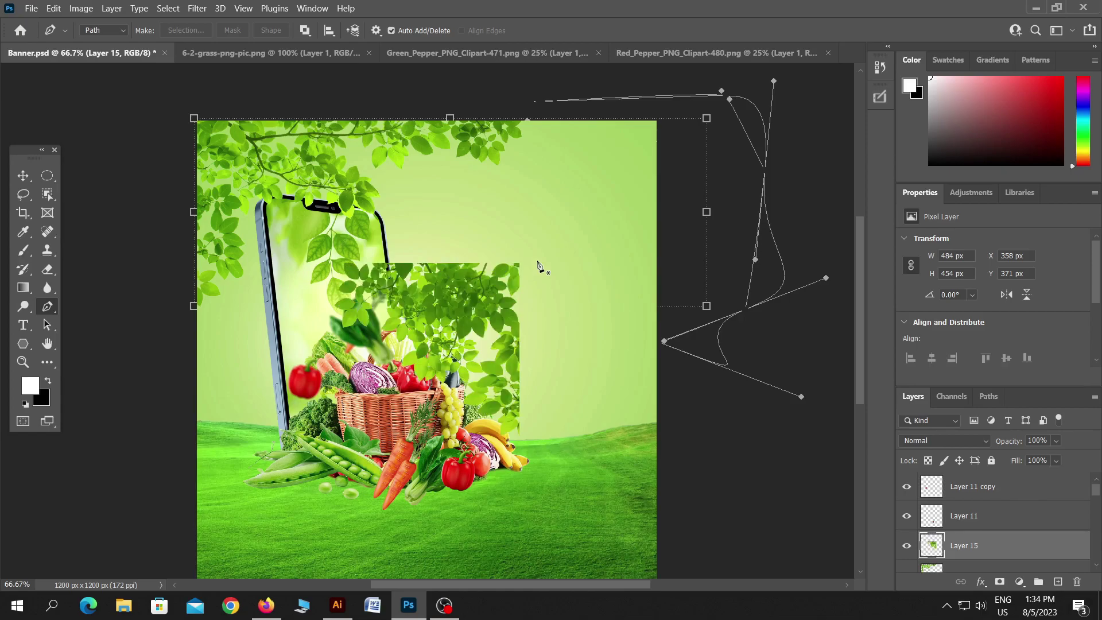
key(v)
drag(467, 270, 609, 151)
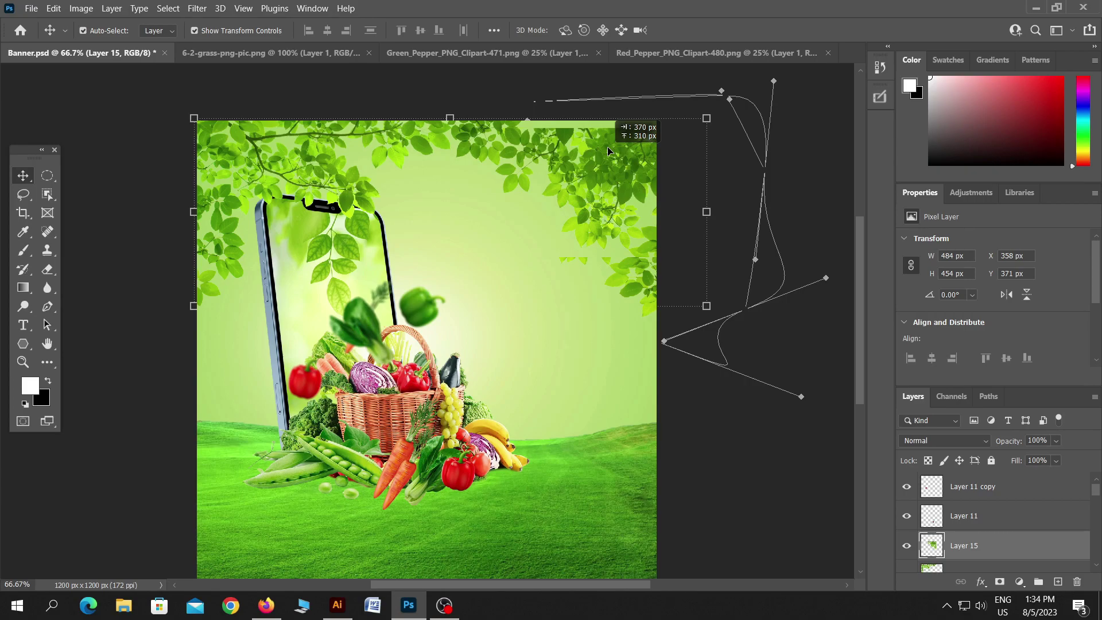
drag(608, 150, 641, 118)
Soften the corner leaves with a Gaussian Blur of radius about 4.5 pixels.
key(ctrl+alt+f)
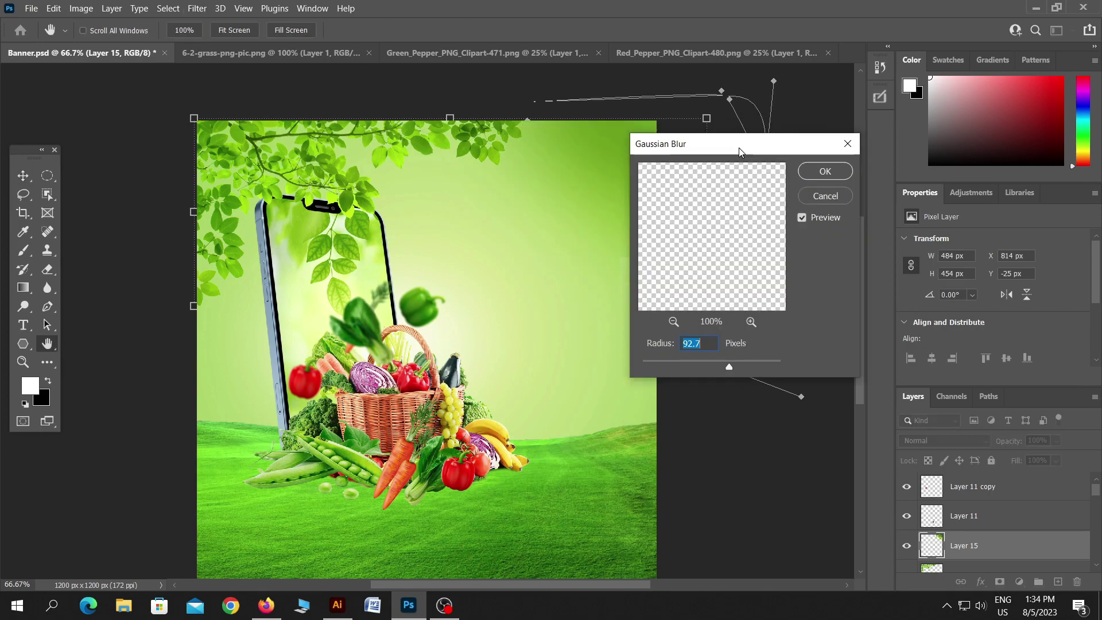
drag(739, 146, 755, 166)
drag(744, 385, 693, 383)
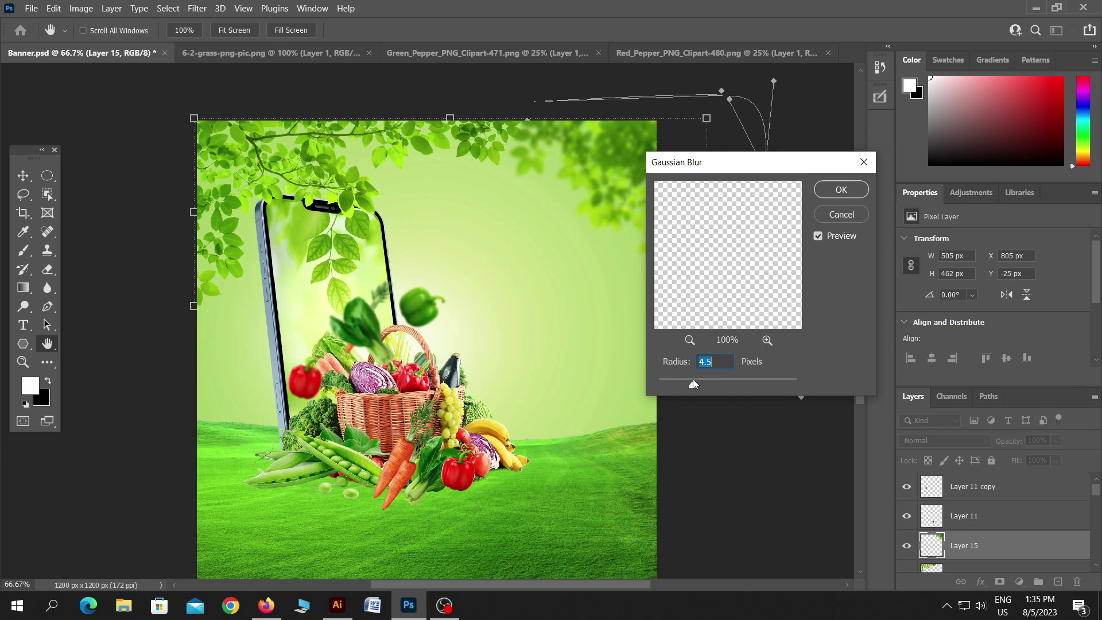
key(Return)
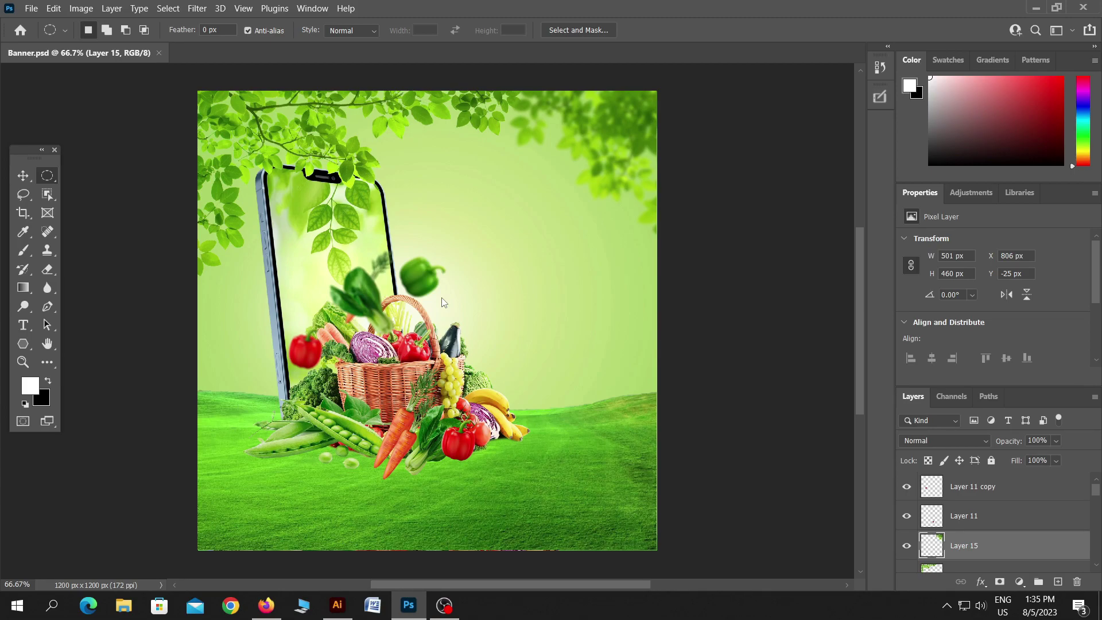
Move Layer 14's leaf border down the stack so it sits behind the phone.
key(alt+bracketleft)
key(ctrl+bracketleft)
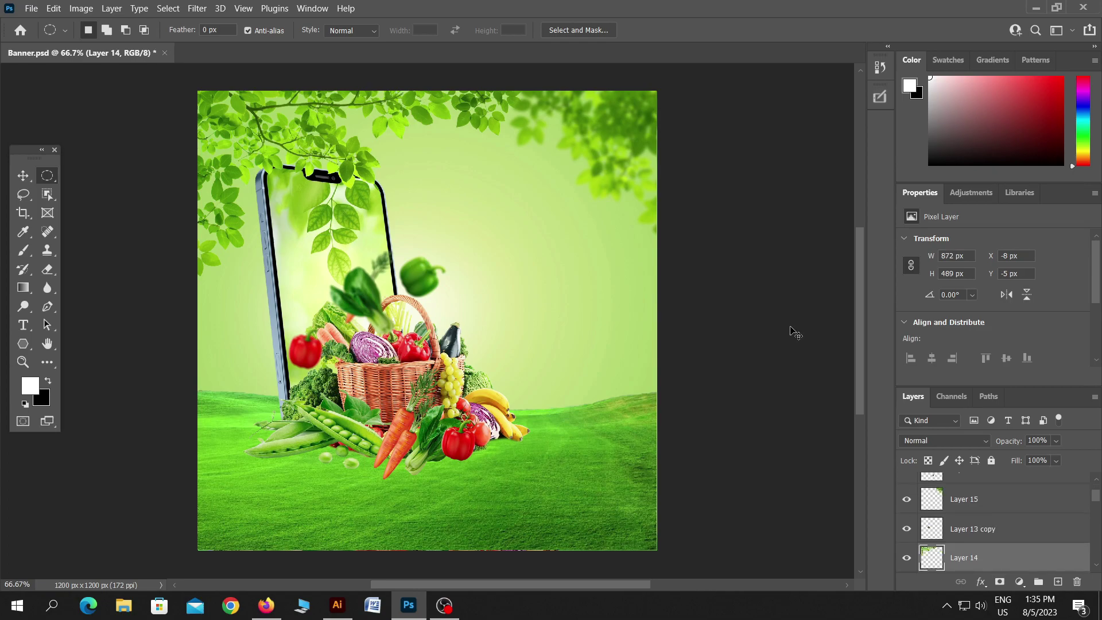
key(ctrl+bracketleft)
key(ctrl+bracketleft)
key(ctrl+bracketleft)
key(ctrl+bracketleft)
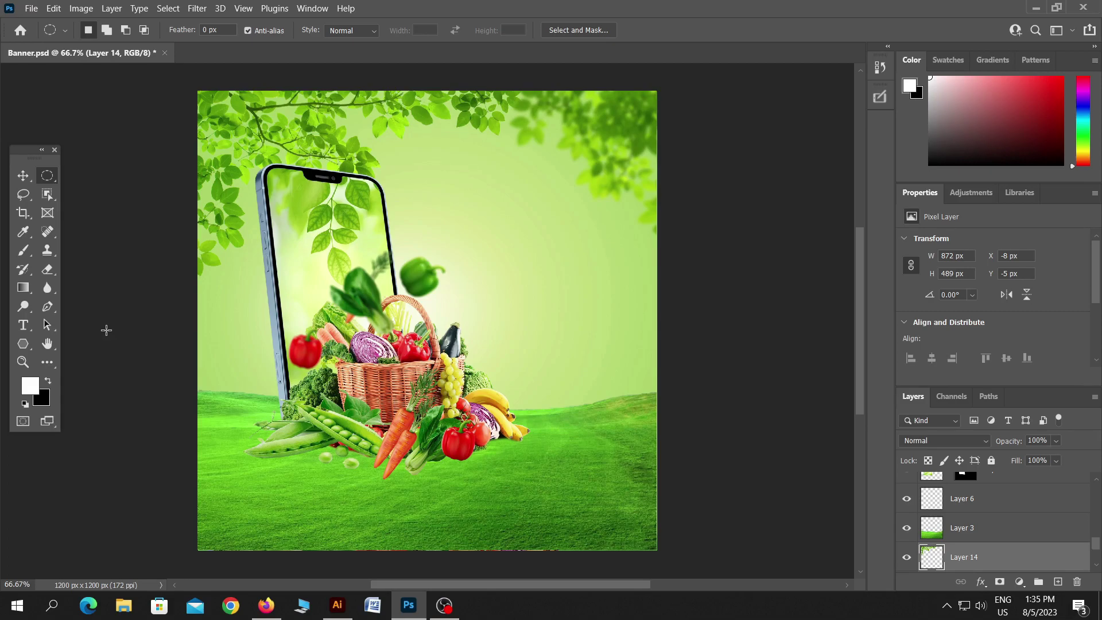
On the grass layer, make a wide elliptical selection over the horizon, feathered by 3.
key(alt+bracketright)
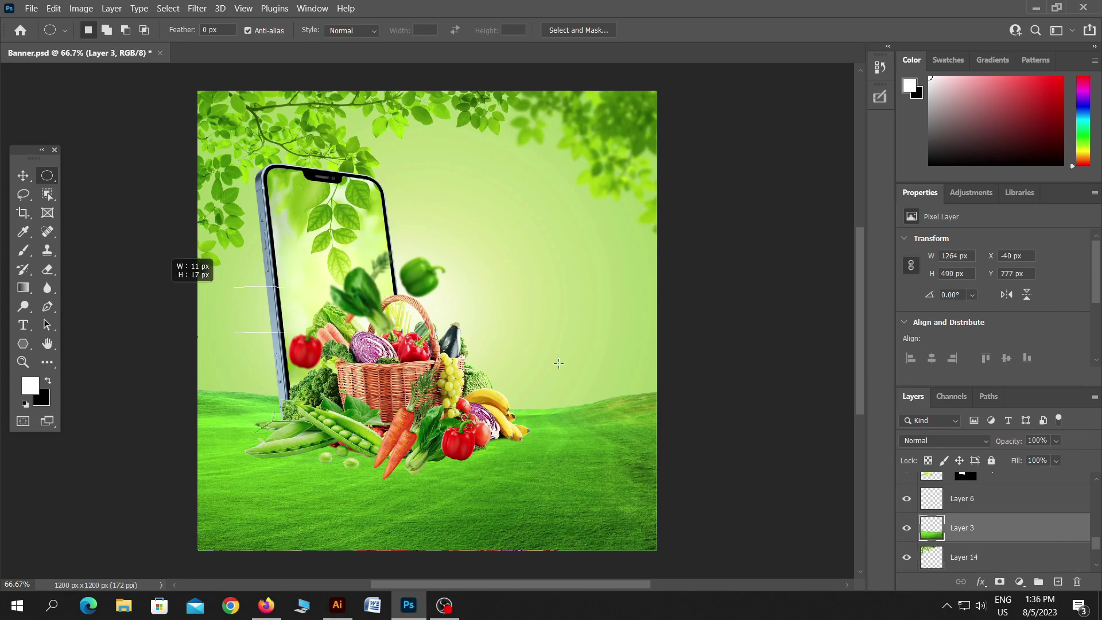
drag(558, 363, 774, 429)
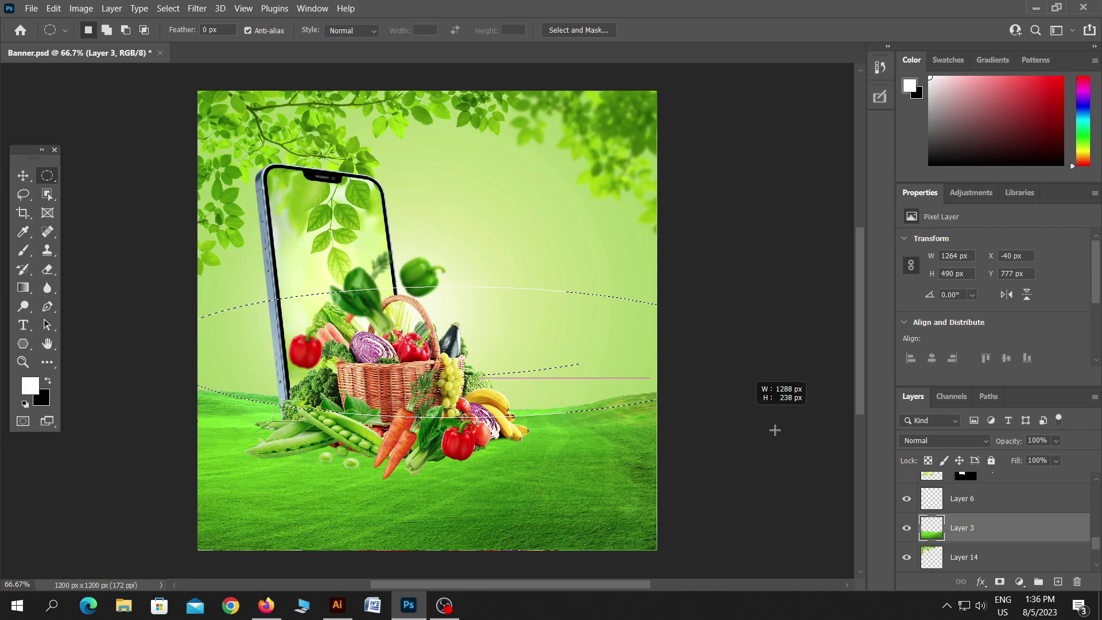
drag(775, 429, 774, 430)
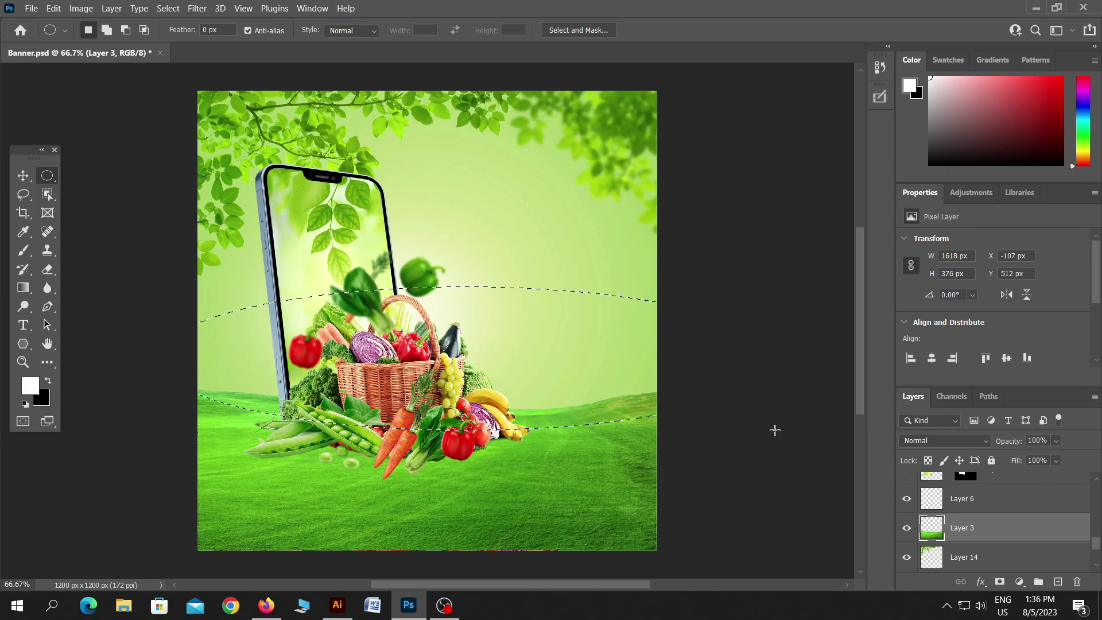
key(shift+F6)
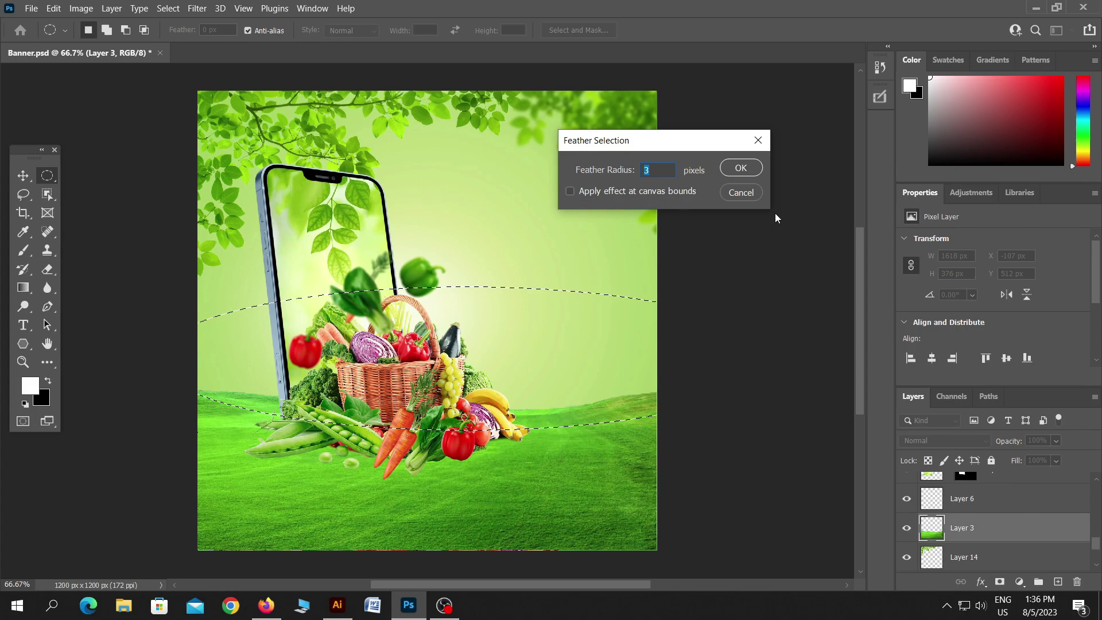
key(Return)
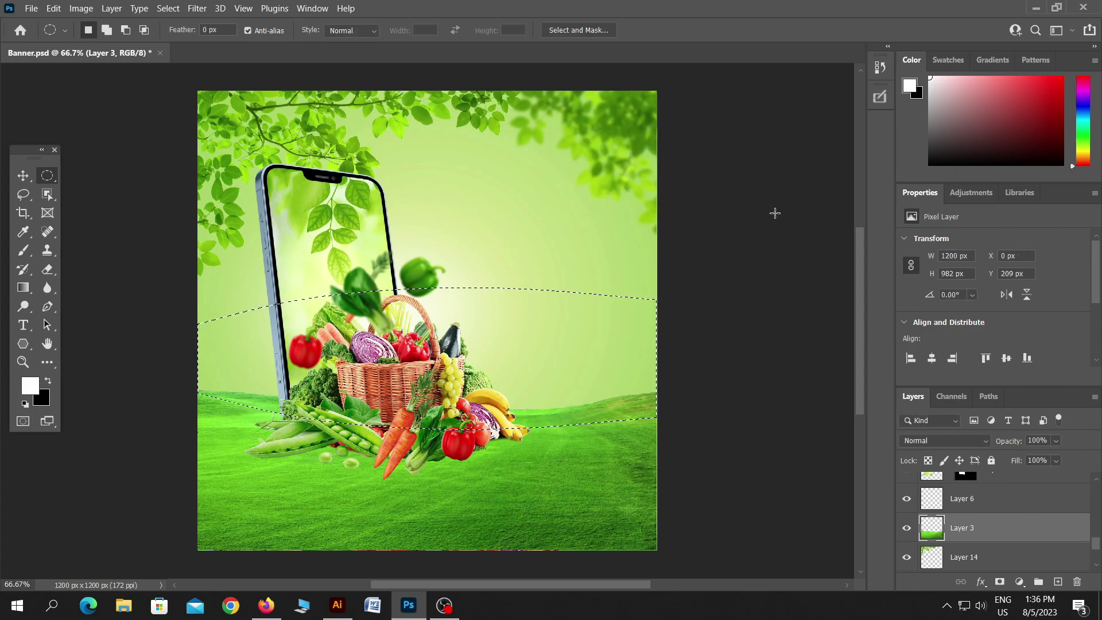
Delete the grass inside the feathered selection twice, then add a new layer above the grass.
key(Delete)
key(ctrl+z)
click(168, 8)
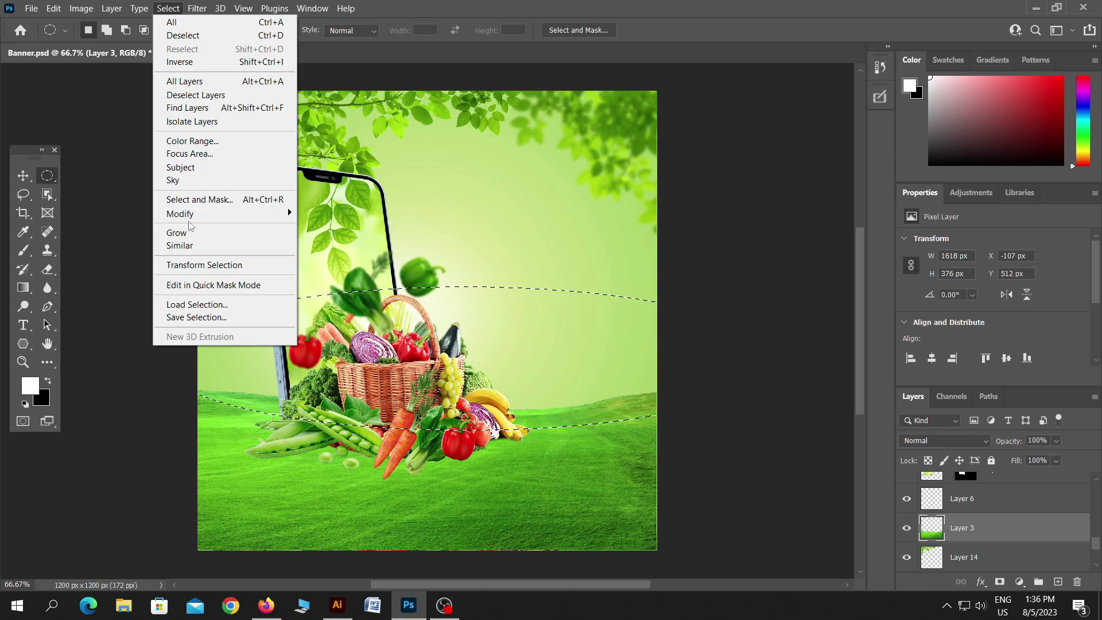
click(688, 281)
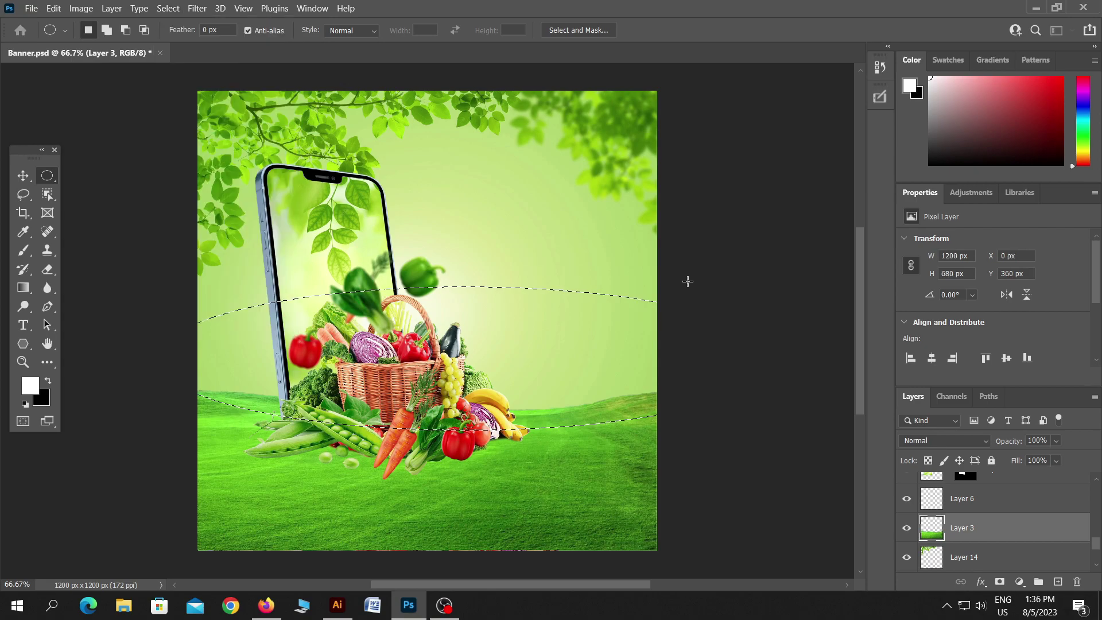
key(Delete)
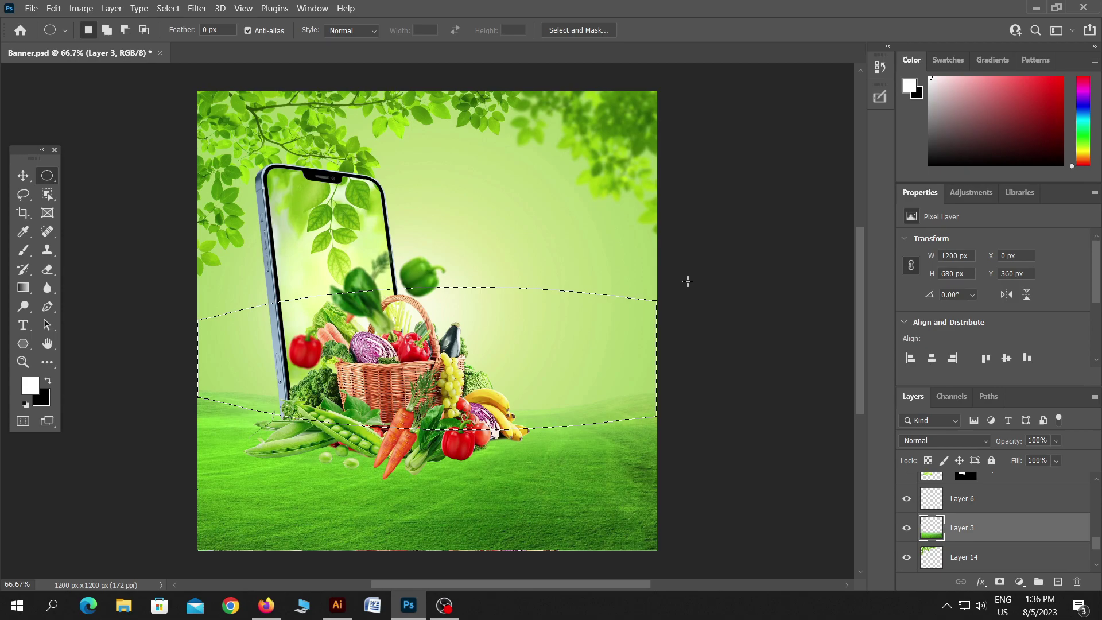
key(Delete)
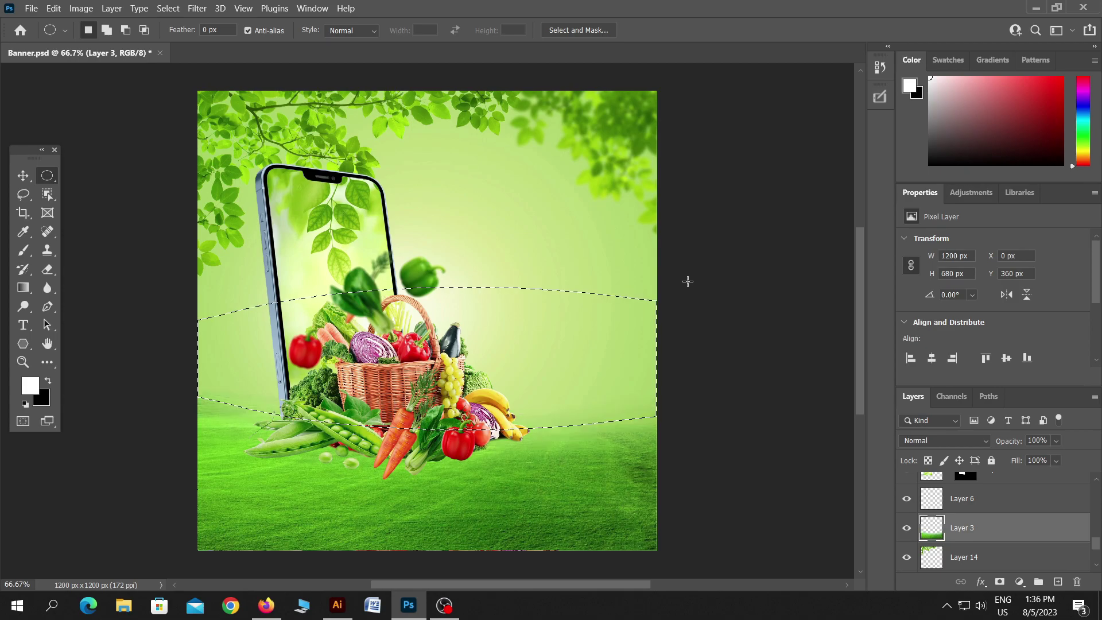
key(ctrl+j)
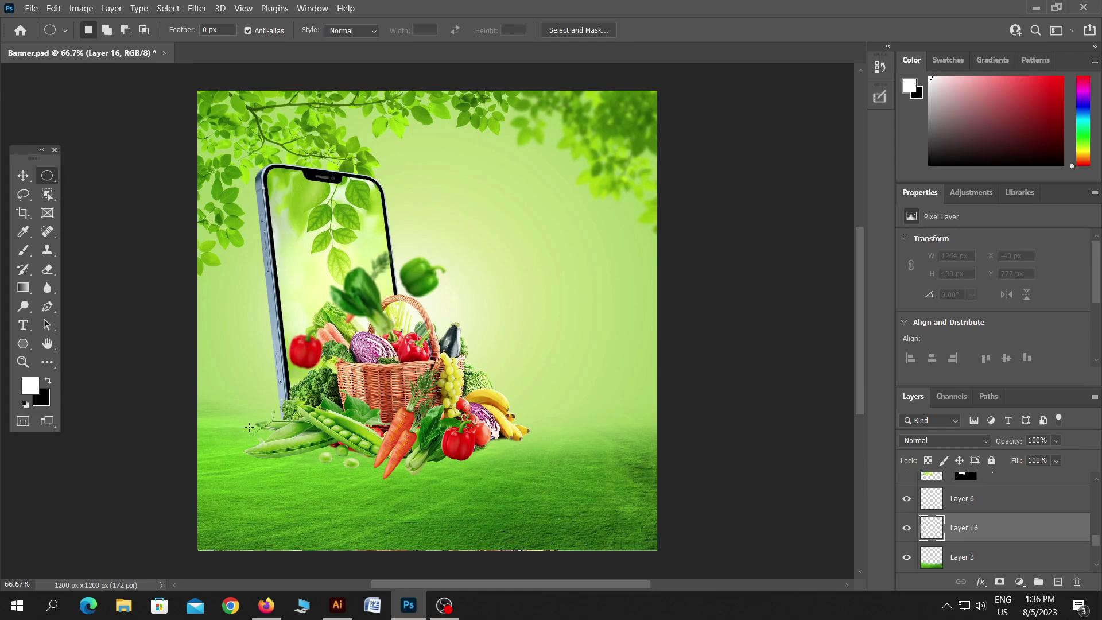
Draw a black-filled oval and move it down beneath the vegetable basket.
drag(250, 427, 537, 439)
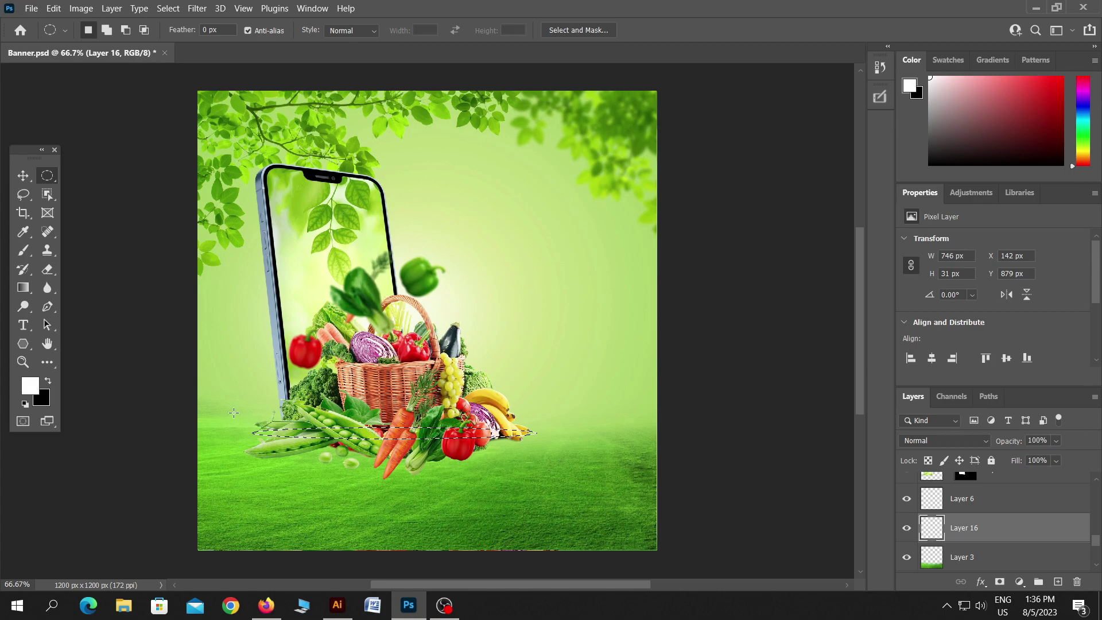
drag(248, 407, 532, 438)
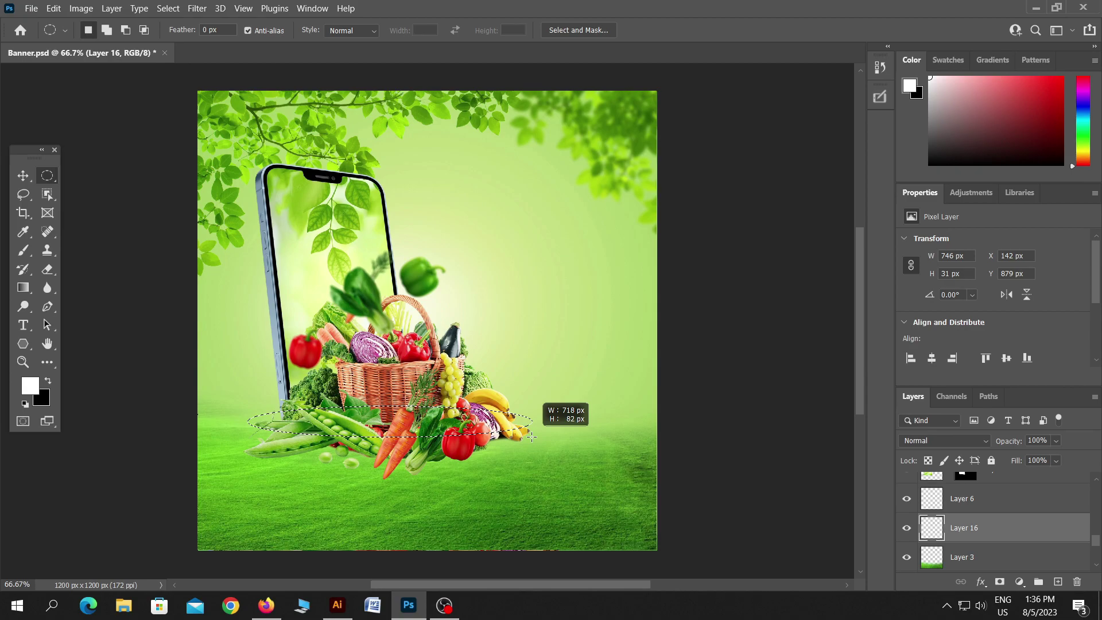
key(ctrl+BackSpace)
key(ctrl+d)
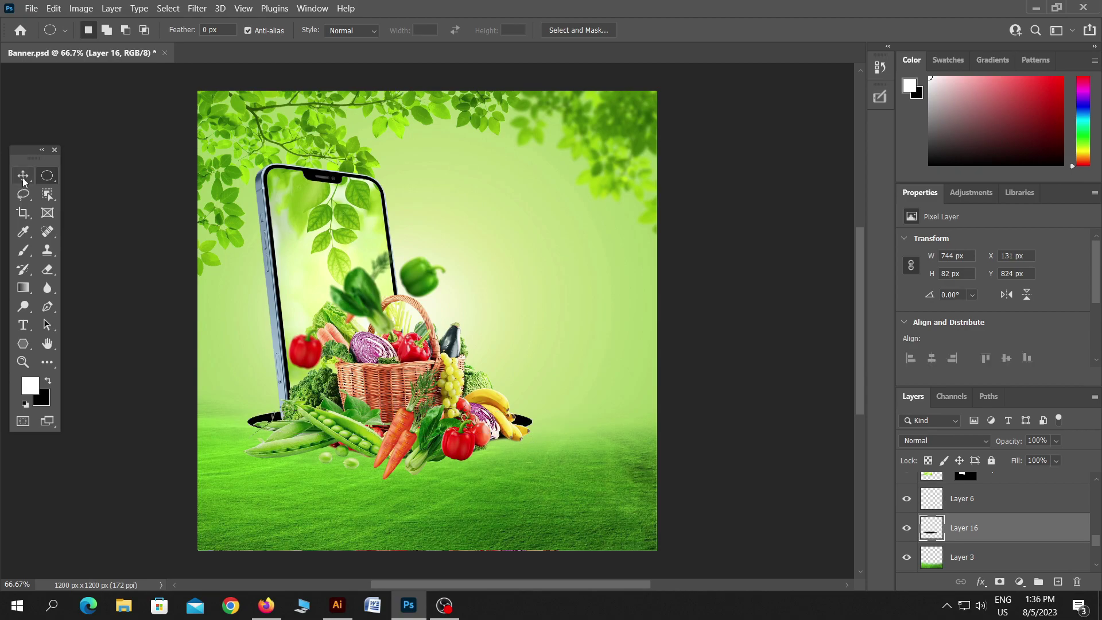
click(23, 181)
drag(259, 420, 273, 479)
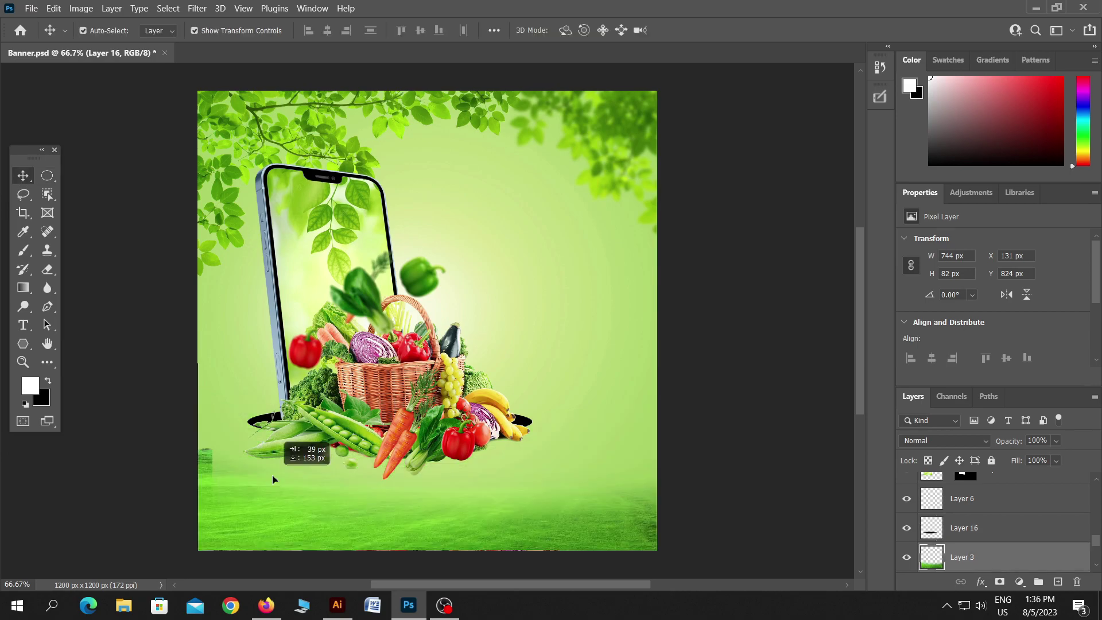
key(ctrl+z)
click(523, 422)
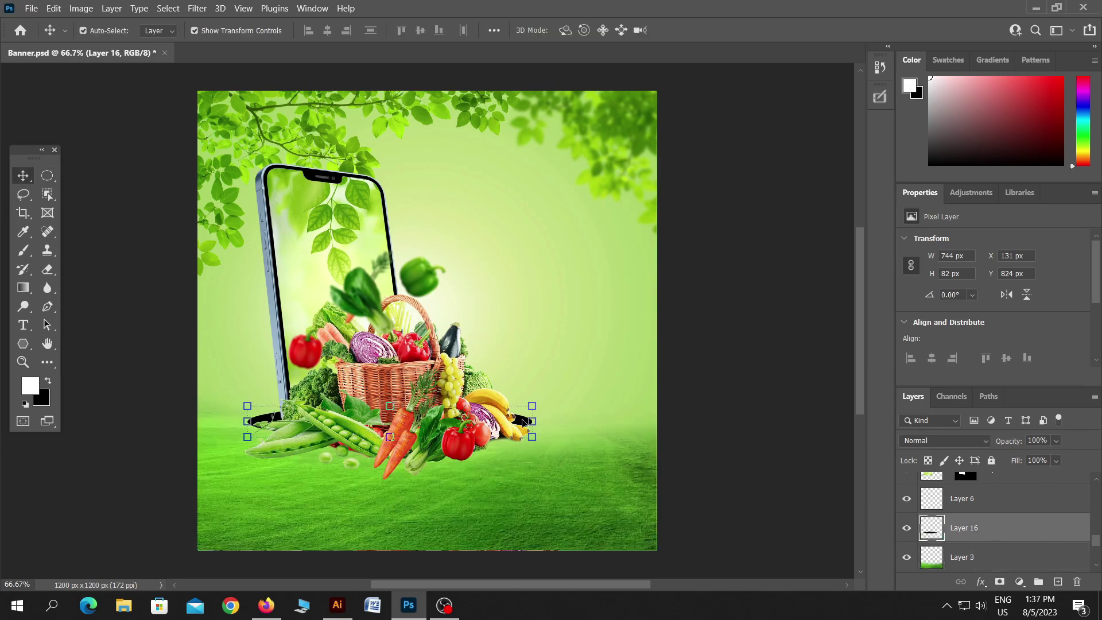
drag(524, 422, 571, 452)
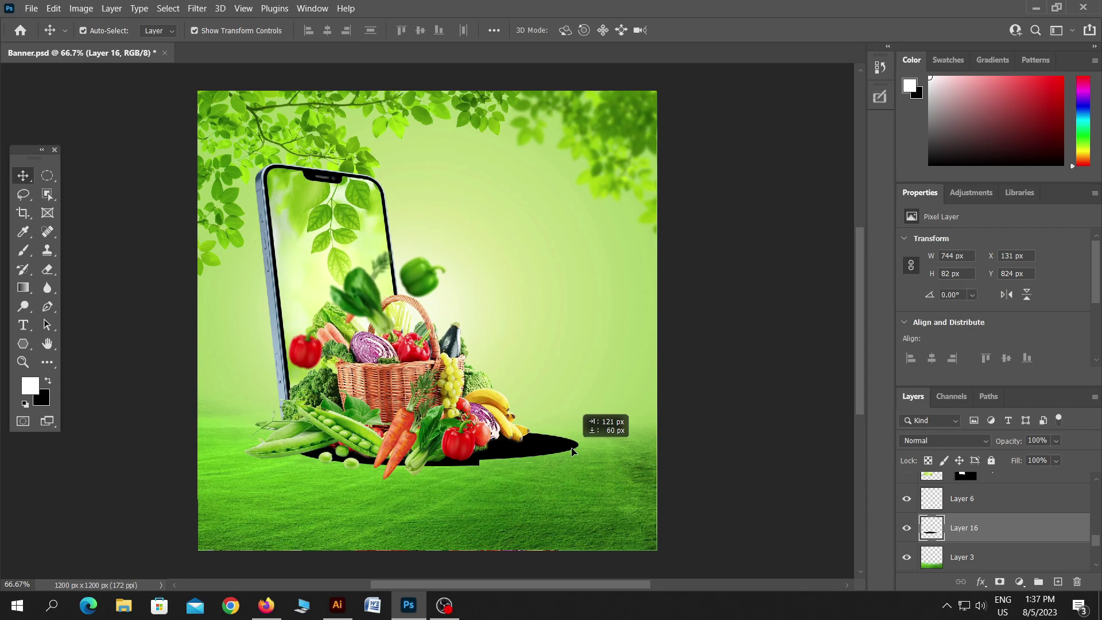
Blur the black oval with a Gaussian Blur of radius about 40.
click(197, 8)
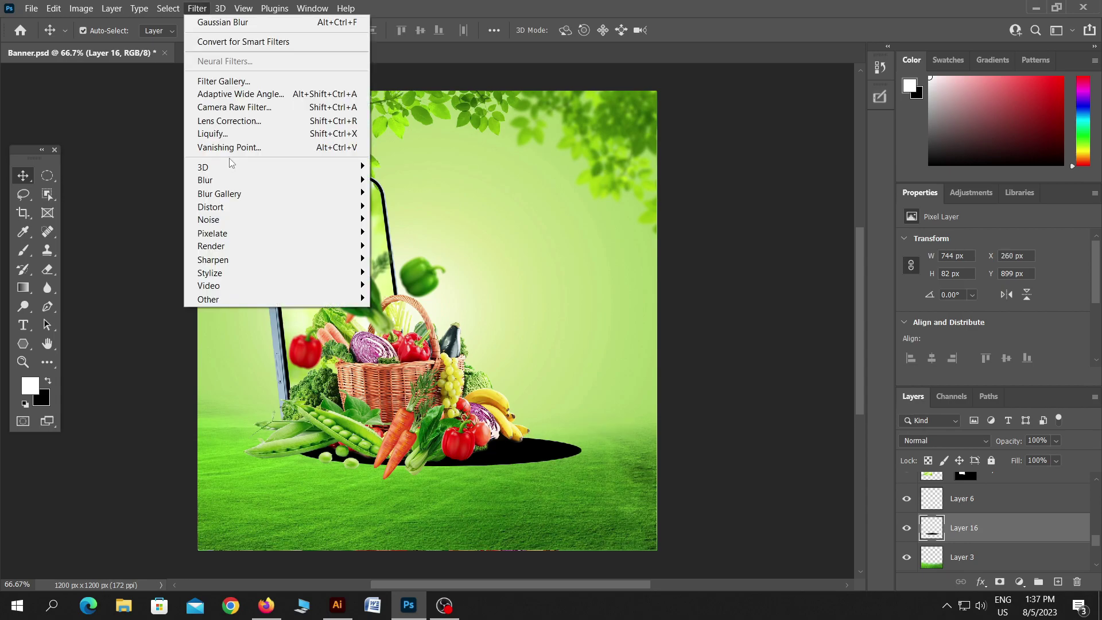
mouse_move(205, 180)
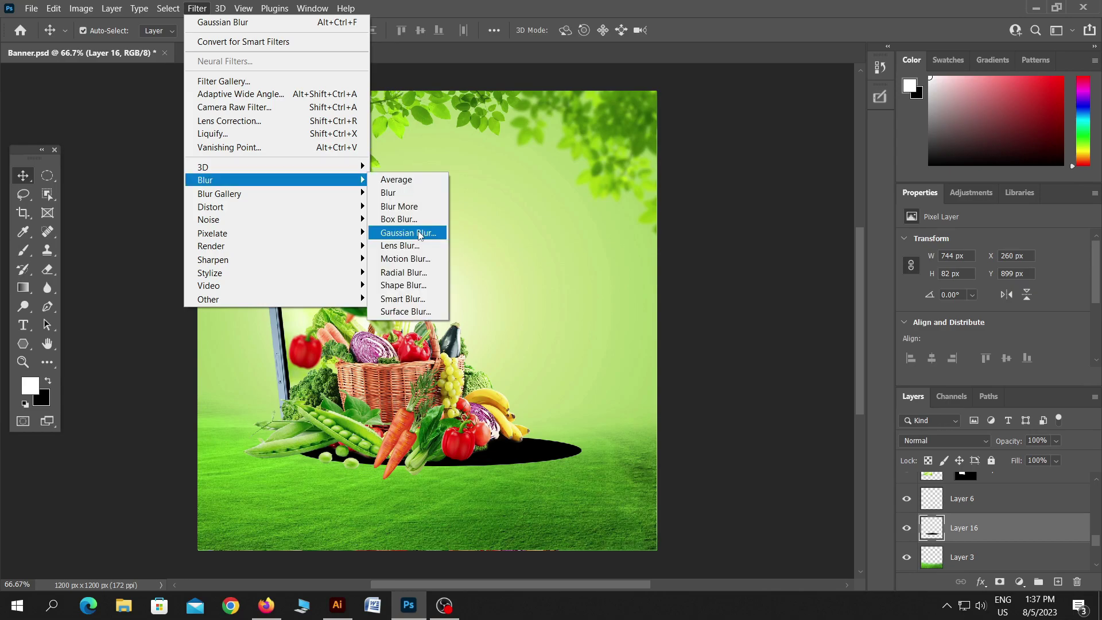
click(420, 233)
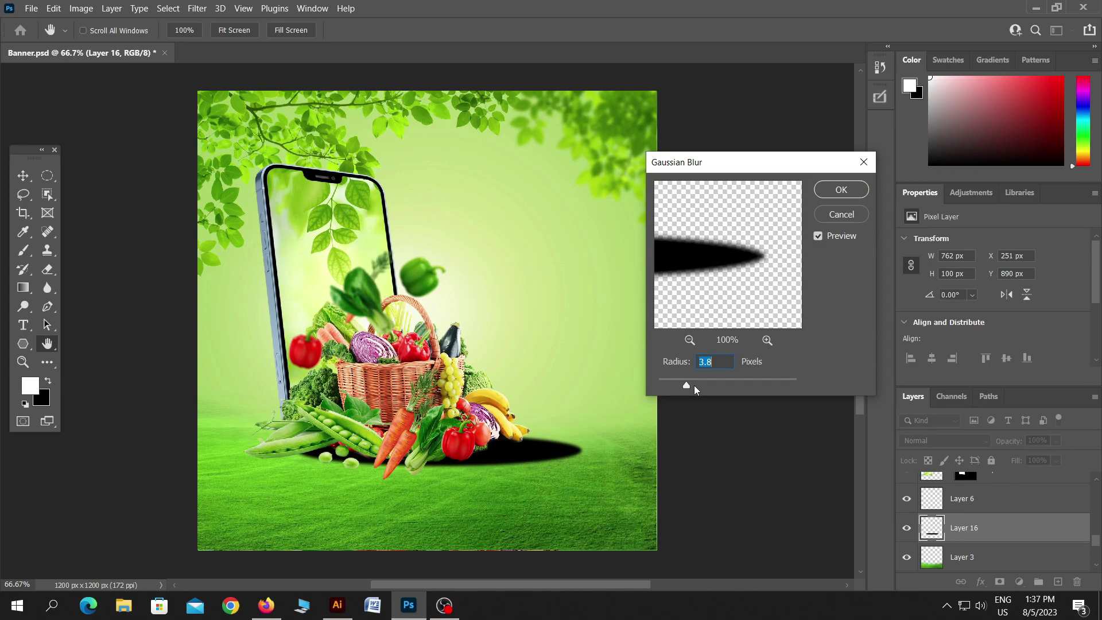
drag(694, 386, 728, 381)
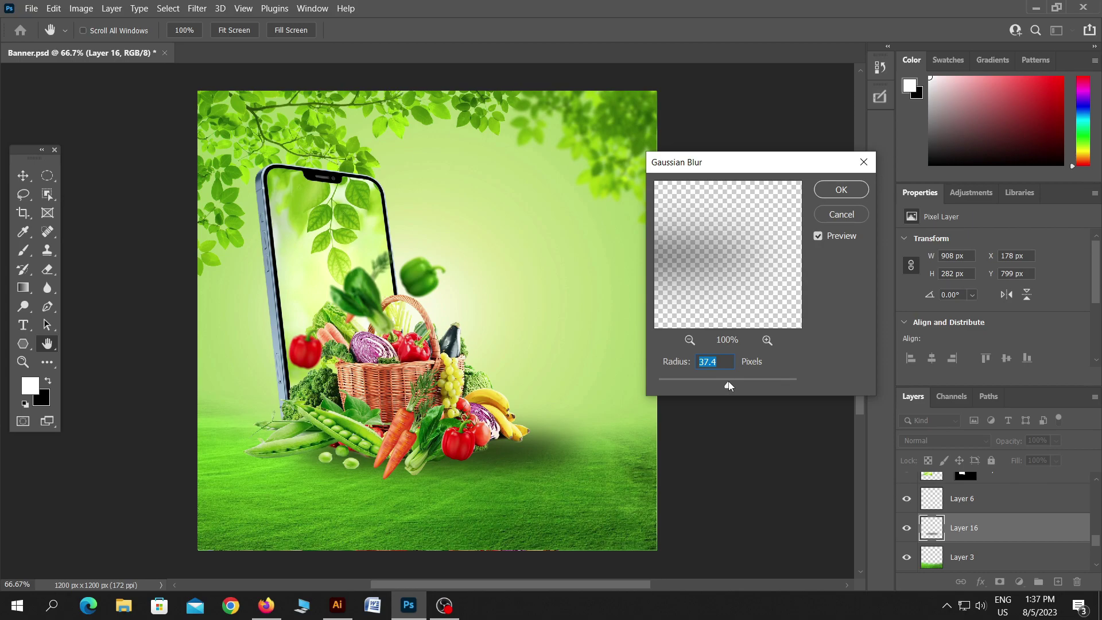
drag(728, 384, 726, 386)
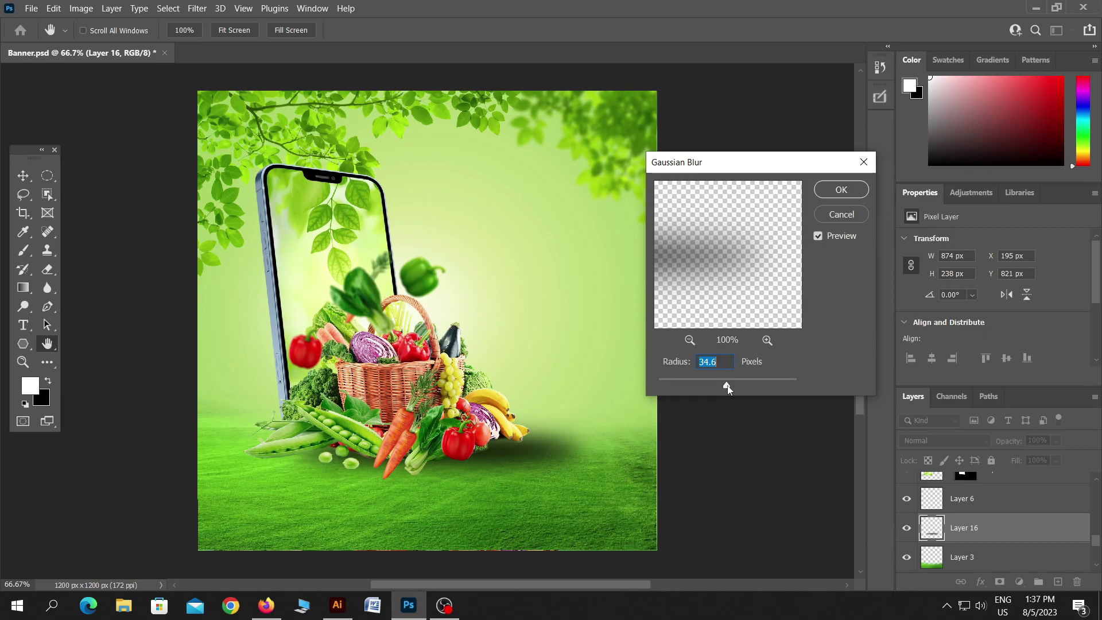
drag(727, 386, 729, 385)
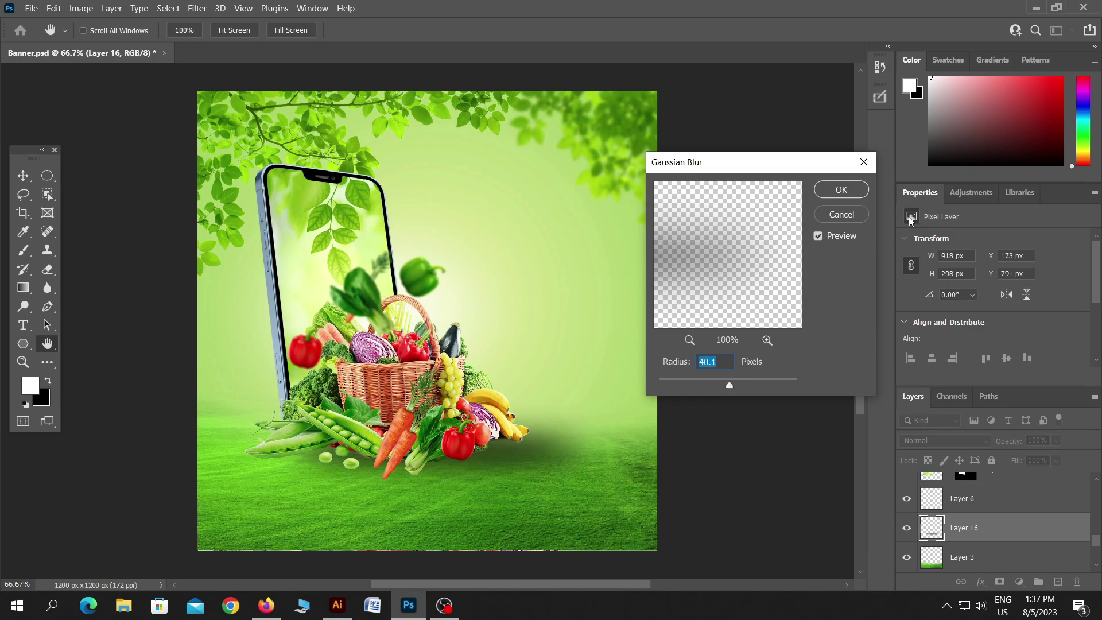
key(Return)
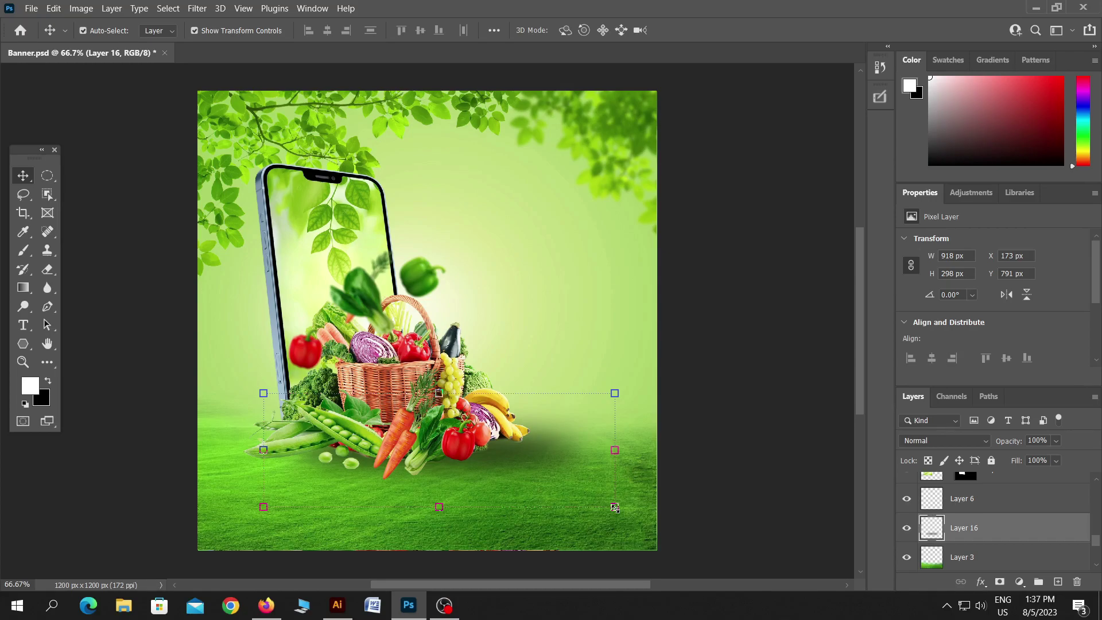
Rotate the shadow about 4 degrees, shift it left and scale it to about 85 percent.
drag(615, 508, 635, 507)
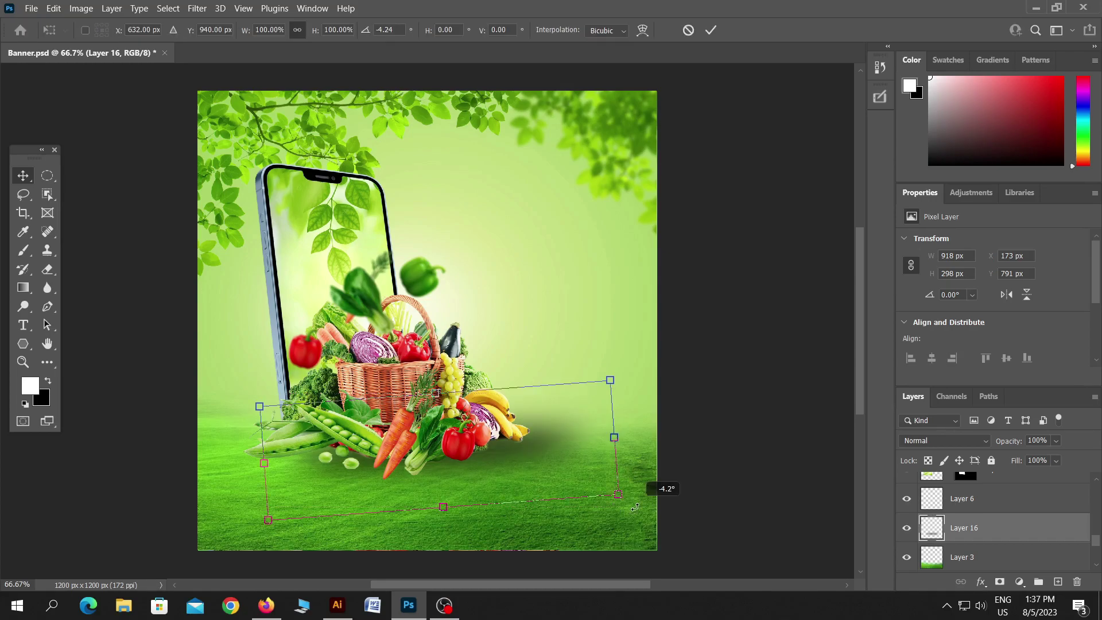
drag(539, 445, 501, 442)
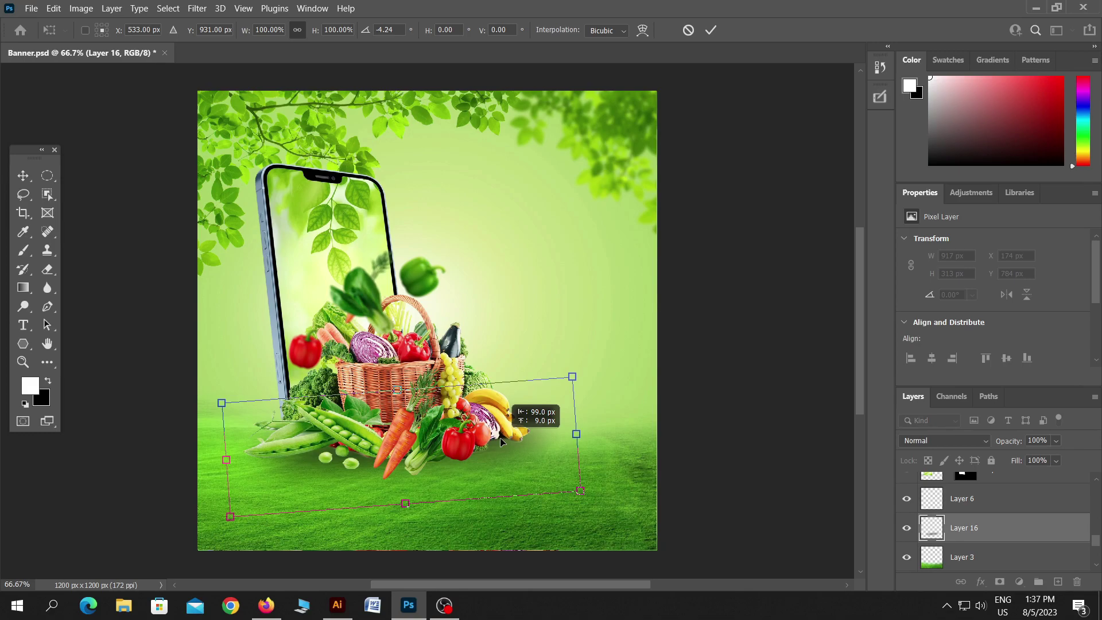
drag(405, 503, 408, 490)
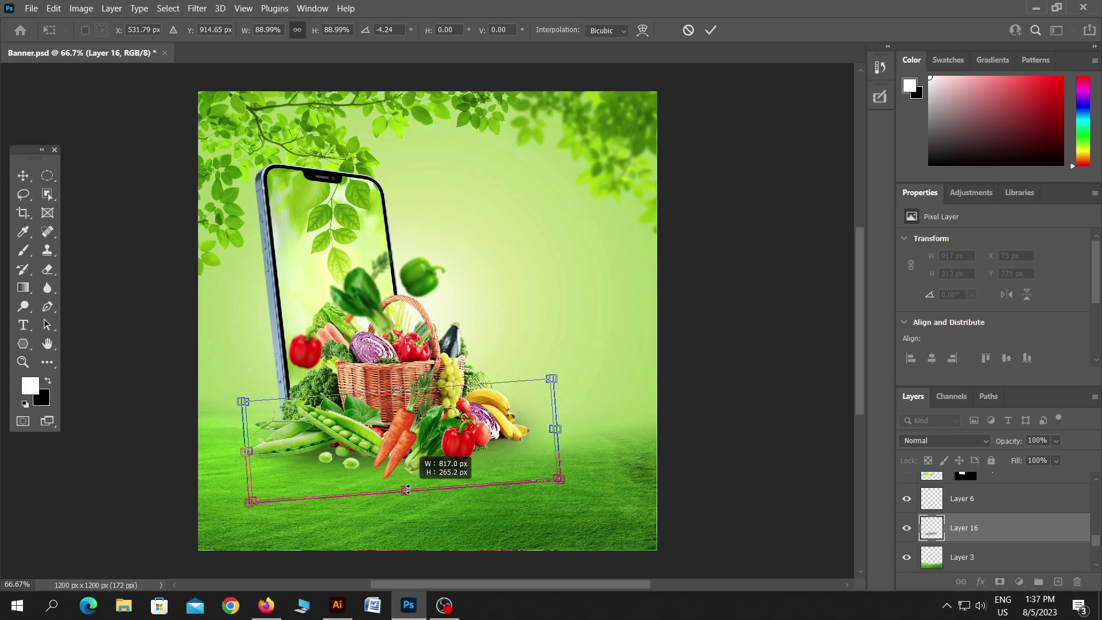
drag(408, 489, 404, 482)
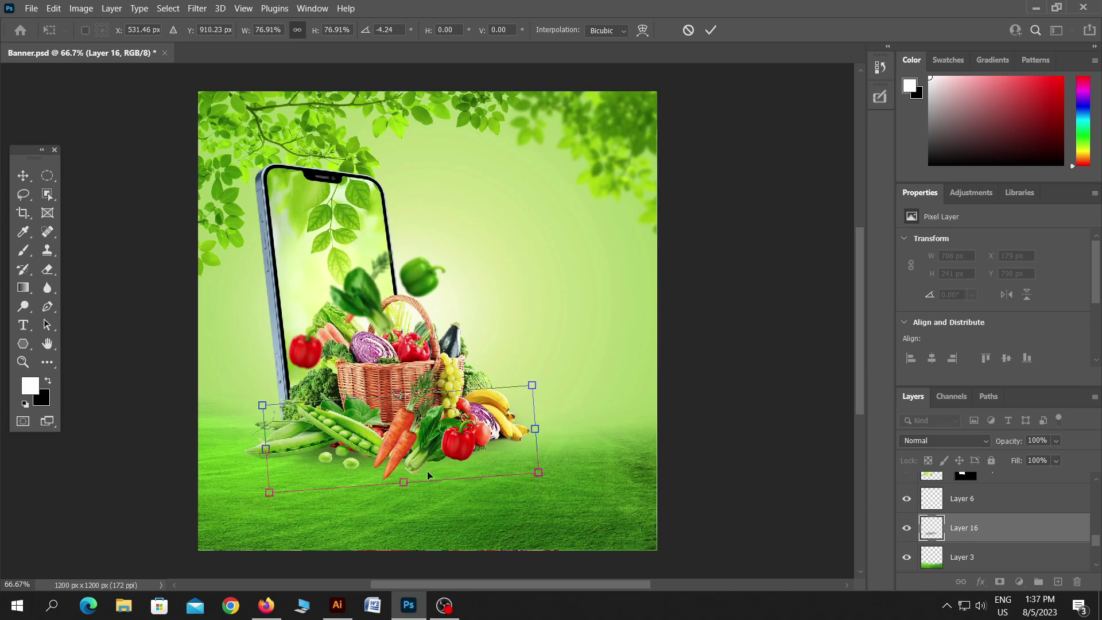
drag(403, 482, 408, 494)
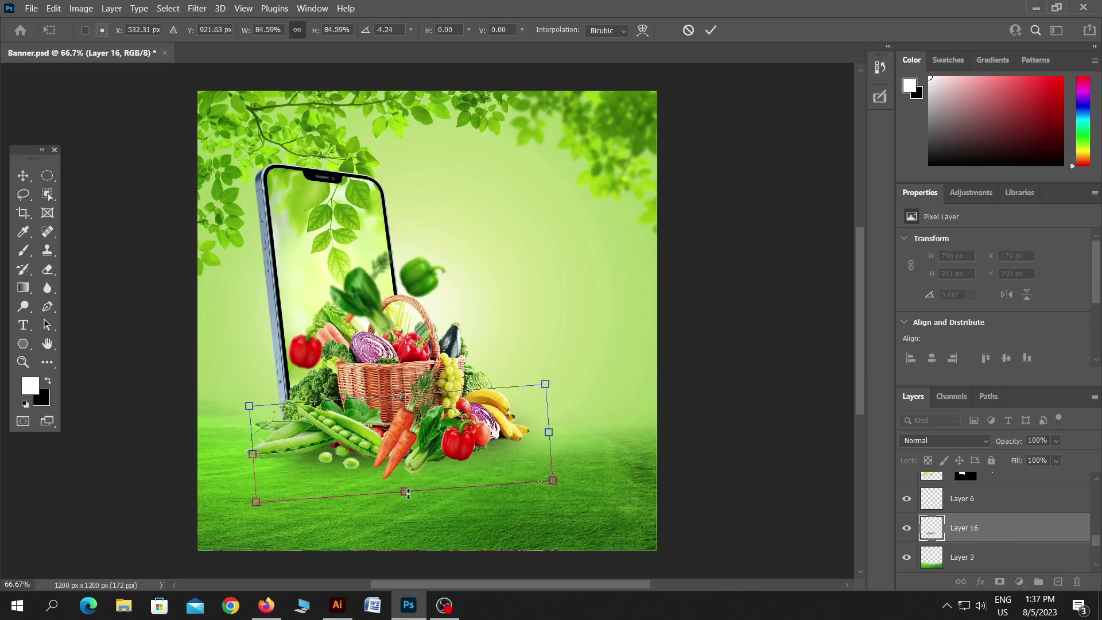
key(Return)
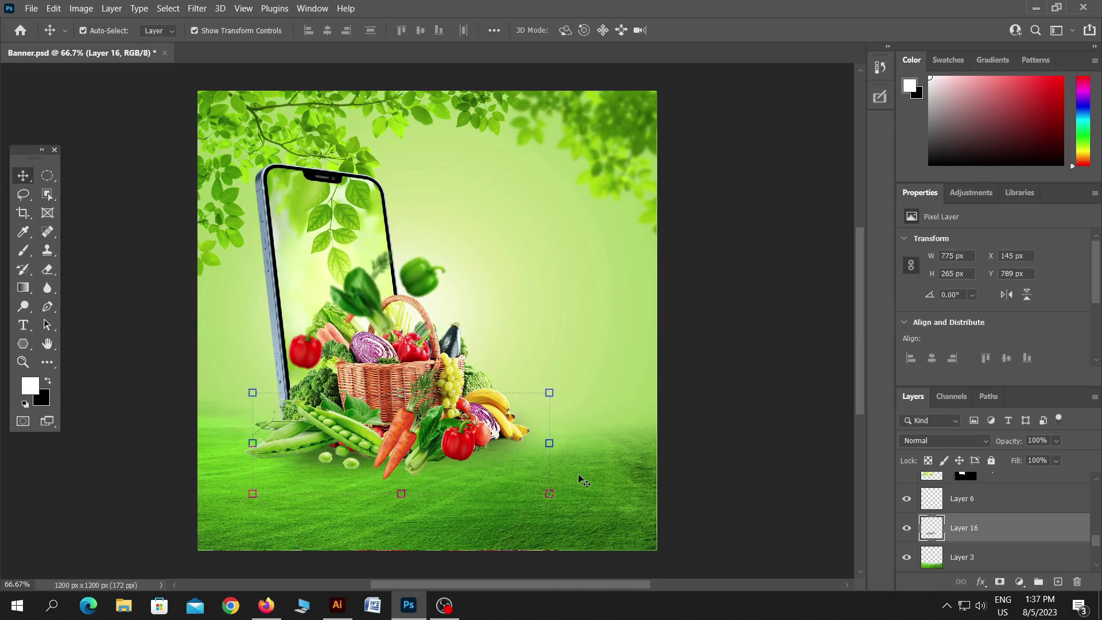
Duplicate the shadow and resize the copy to darken it under the basket.
key(ctrl+j)
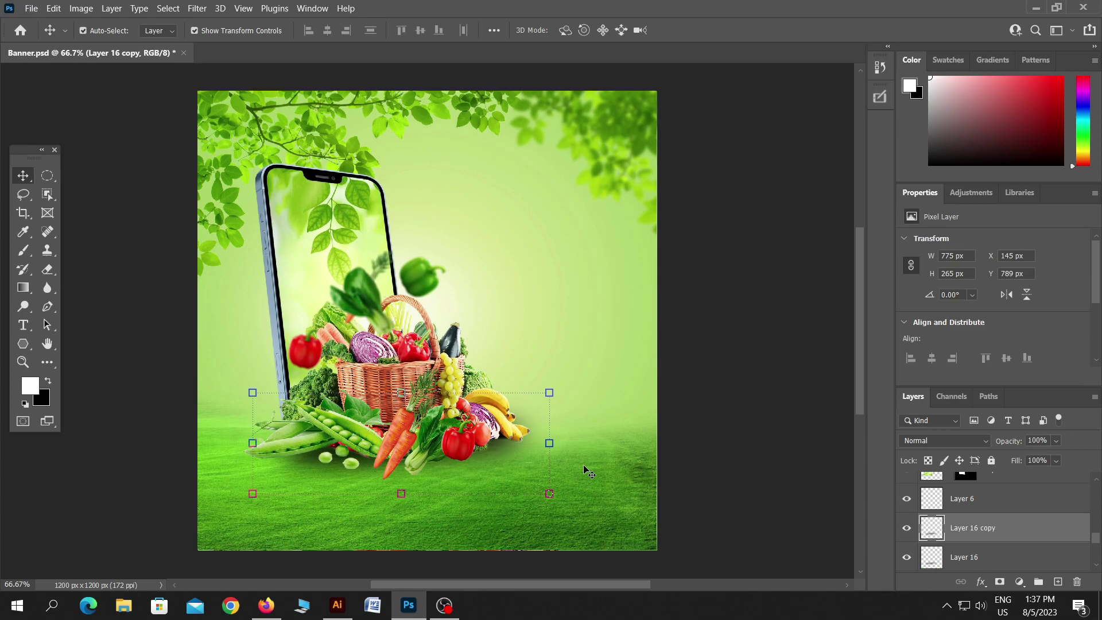
key(ctrl+t)
drag(549, 442, 532, 443)
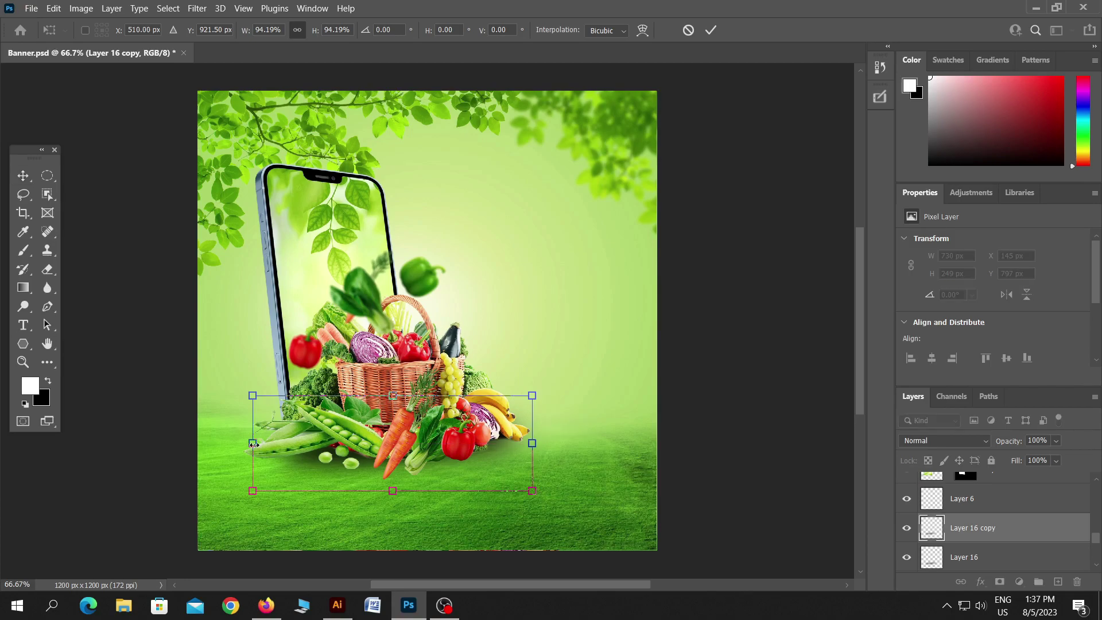
drag(253, 444, 246, 445)
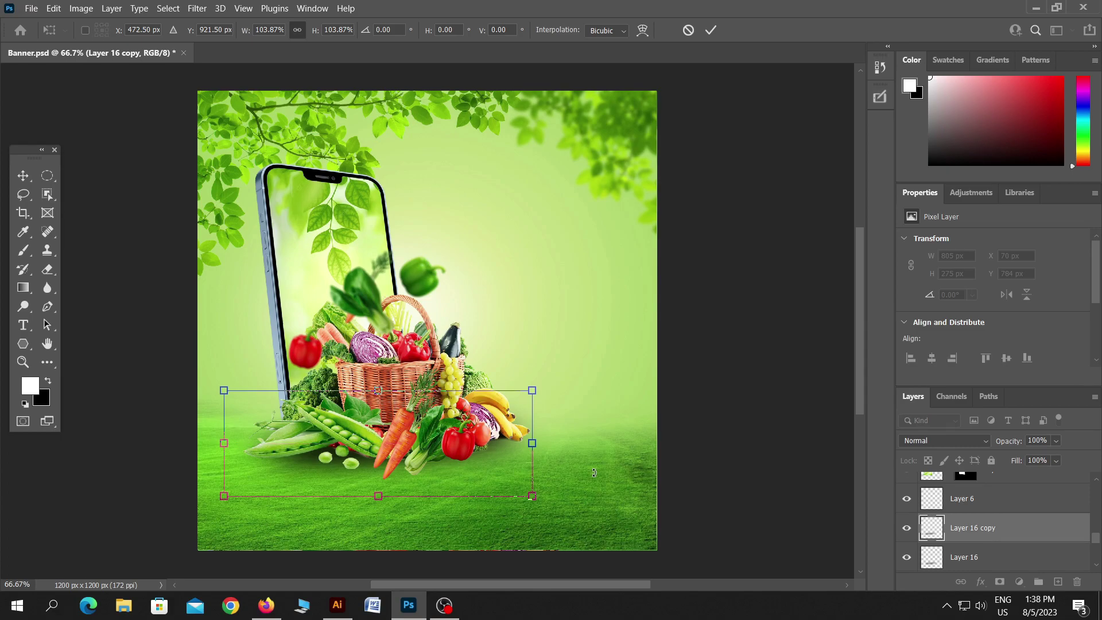
key(Return)
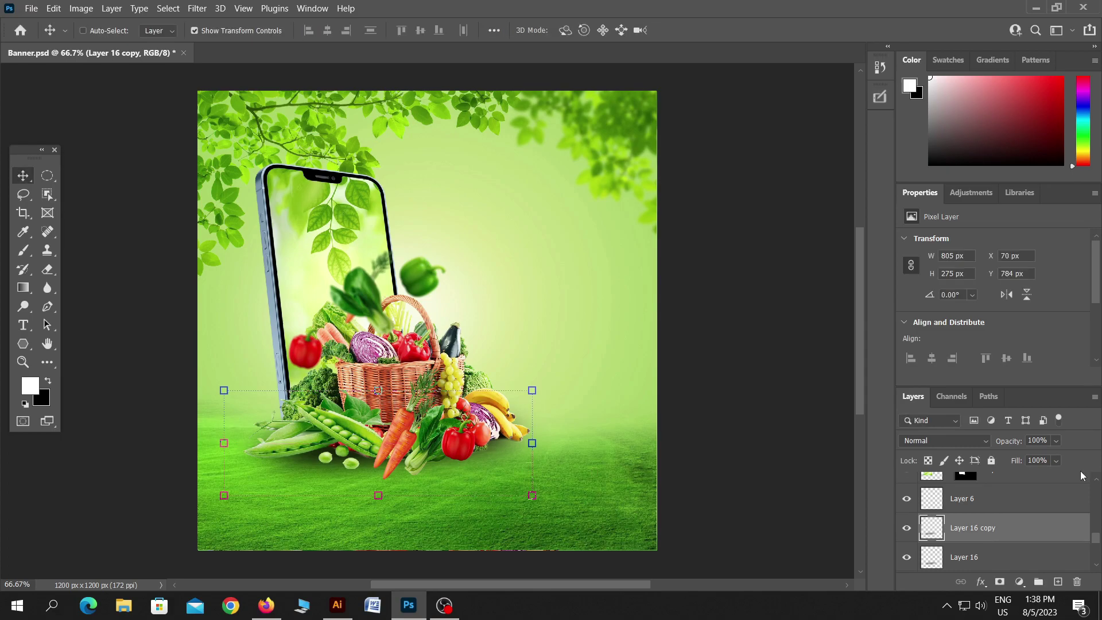
At 100 percent zoom, move the pea pods slightly lower and the red pepper down-left.
scroll(1004, 516, down, 3)
key(ctrl+1)
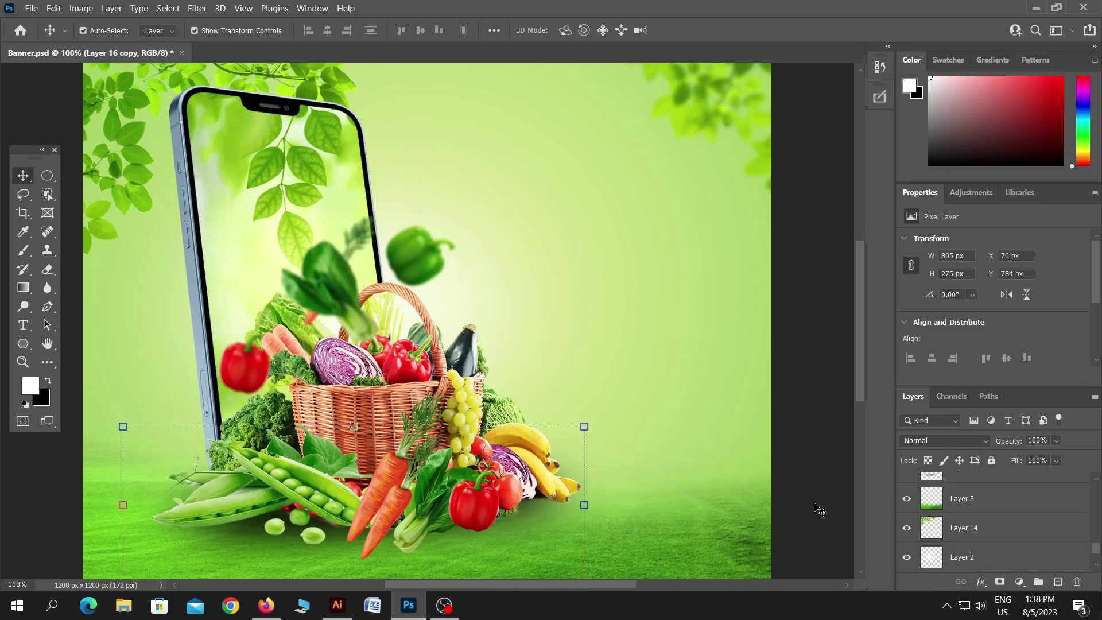
scroll(310, 509, down, 2)
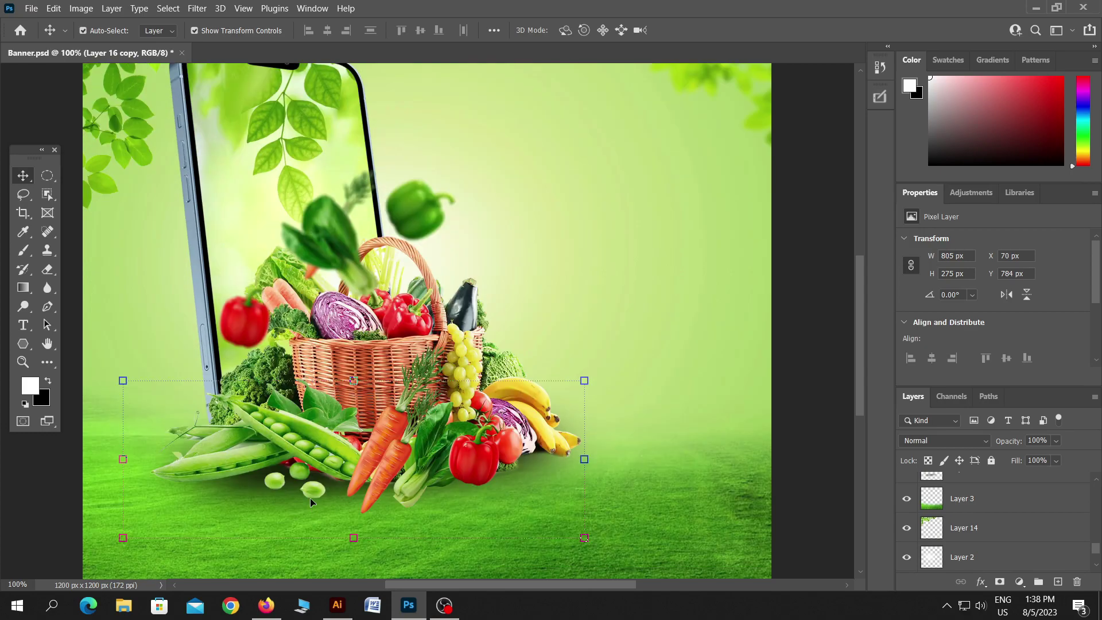
click(286, 456)
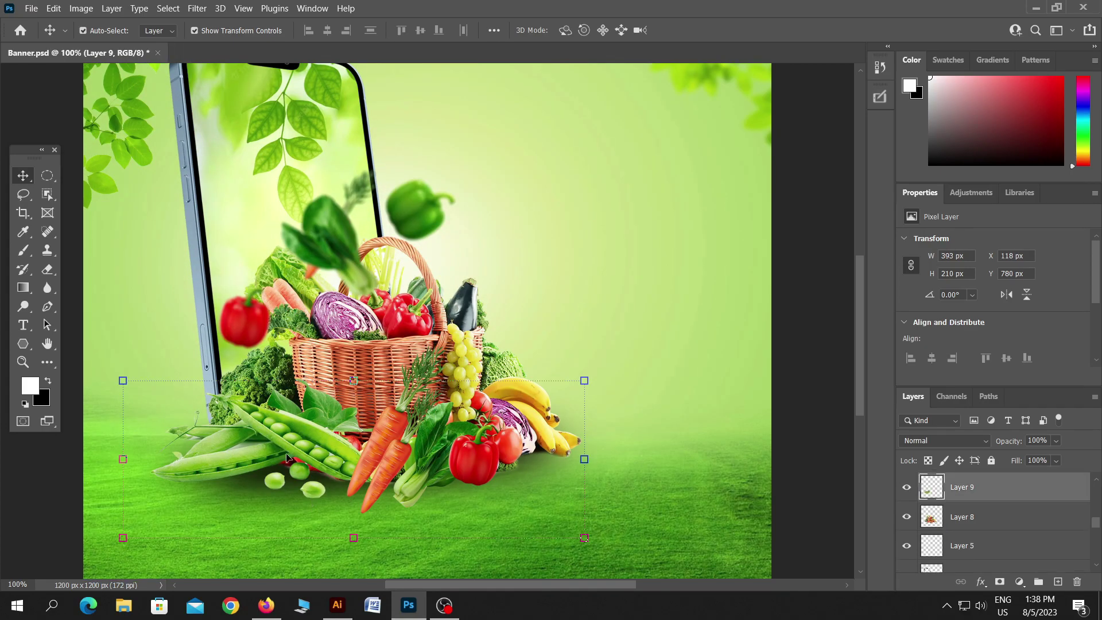
drag(286, 456, 287, 471)
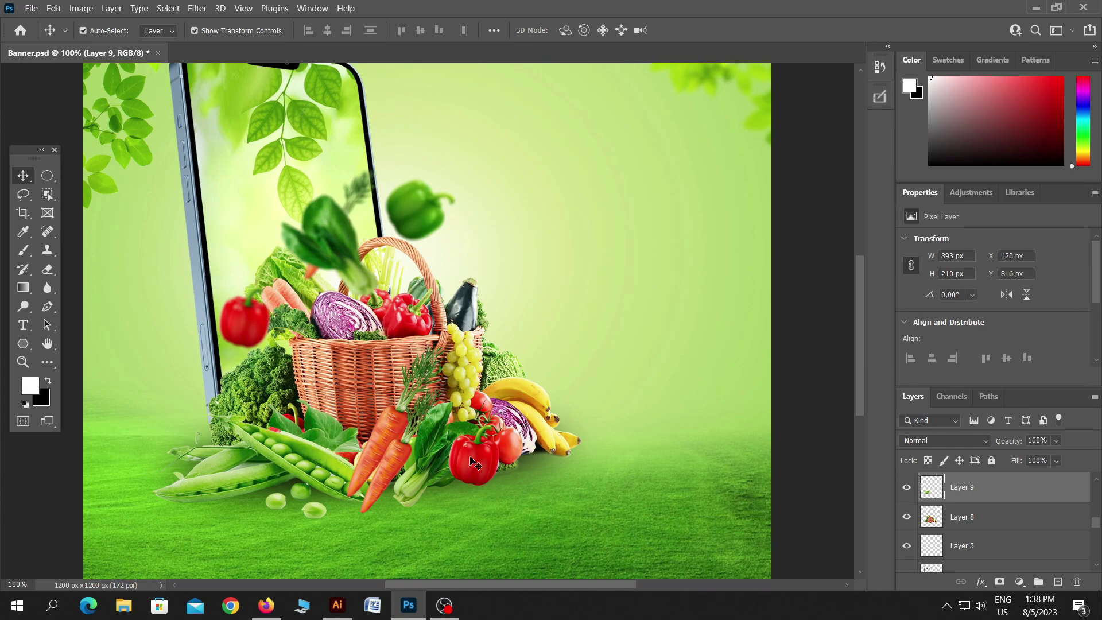
mouse_move(470, 461)
mouse_down()
mouse_move(465, 481)
mouse_move(410, 494)
mouse_up()
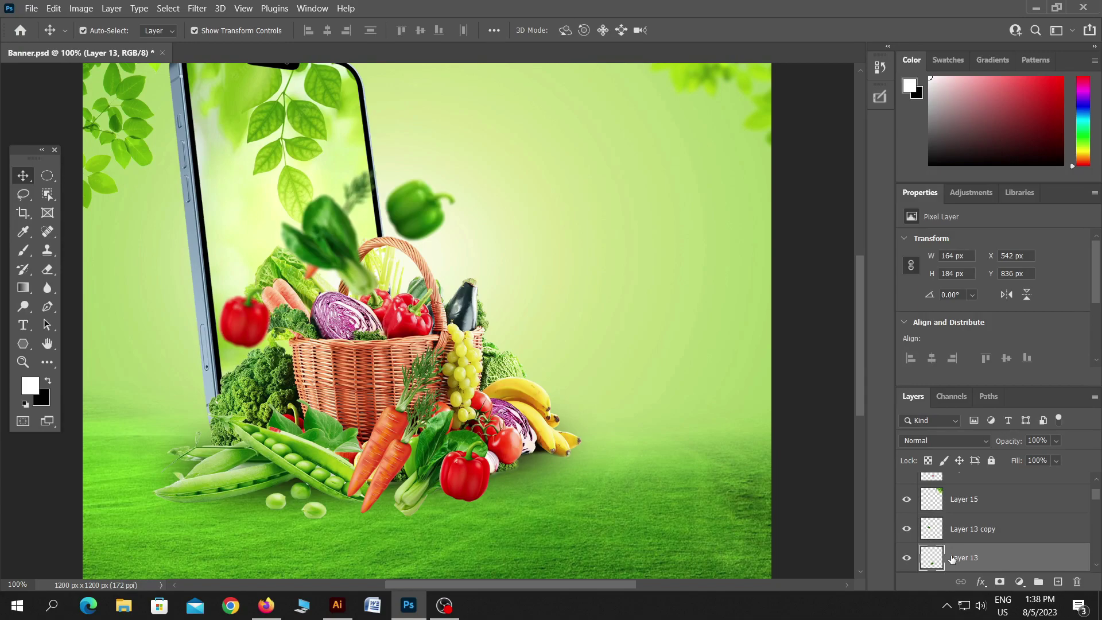
Hide the Layer 16 copy shadow and zoom out to view the whole poster.
scroll(952, 558, down, 2)
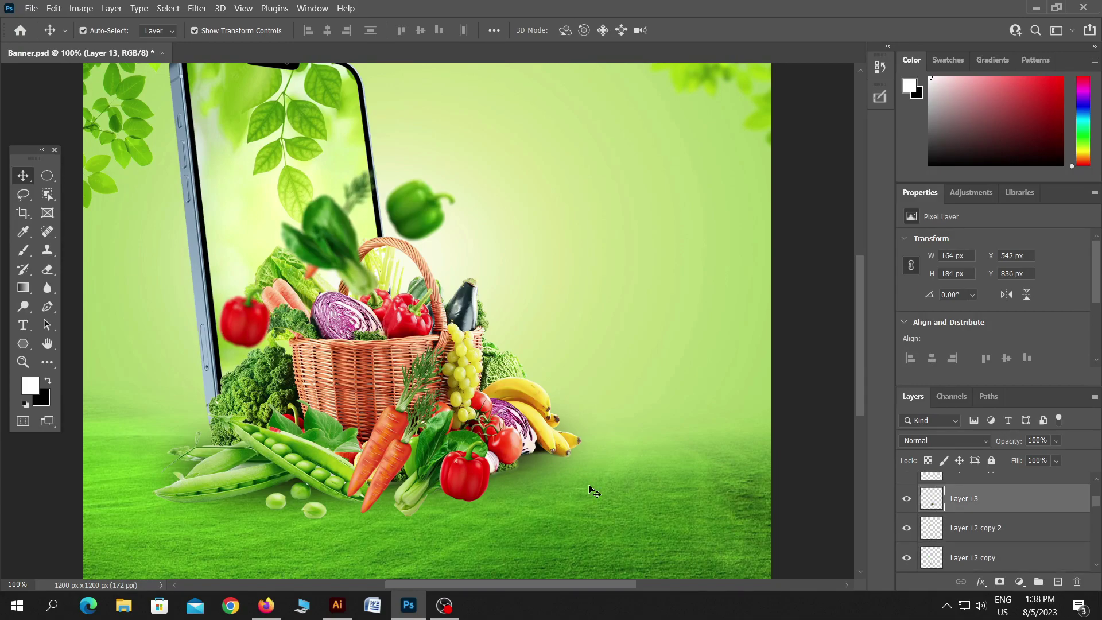
scroll(987, 537, down, 3)
scroll(970, 519, down, 3)
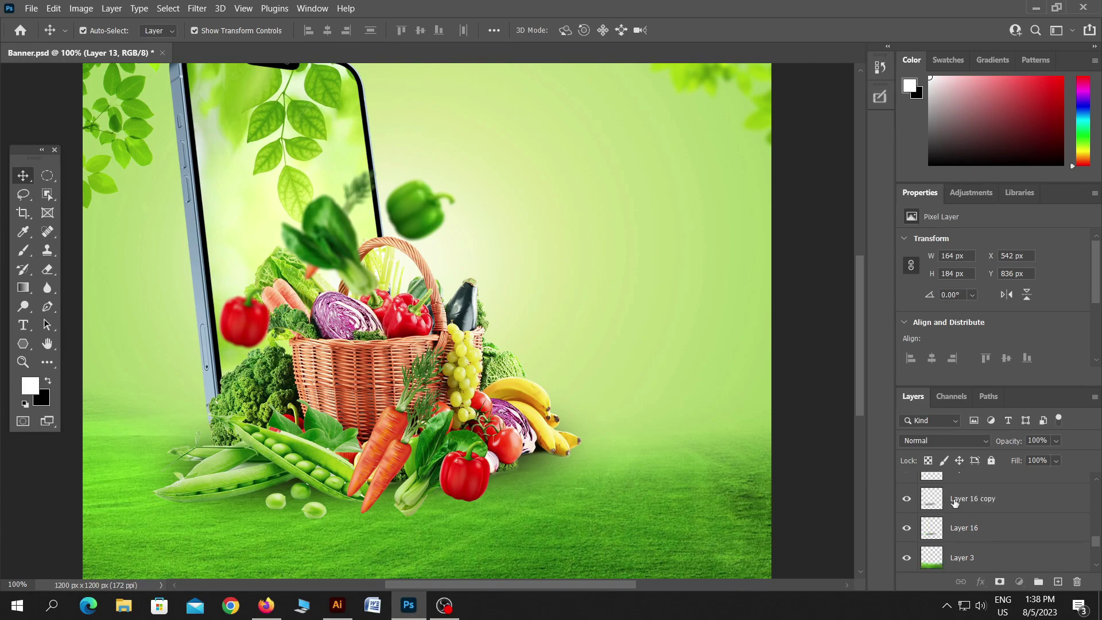
click(954, 502)
click(906, 499)
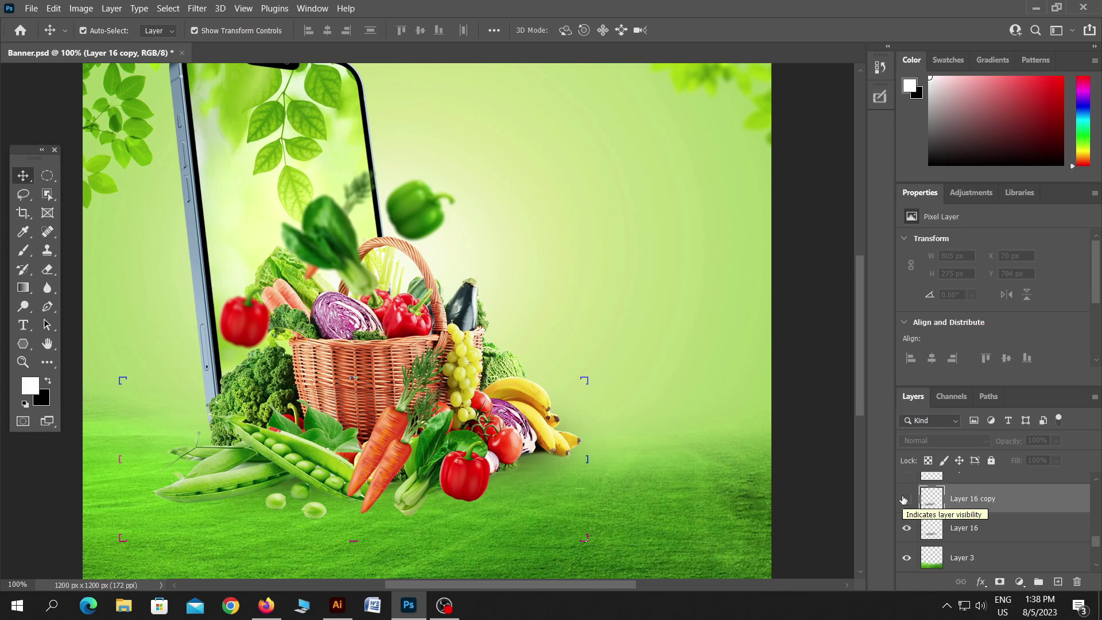
key(ctrl+minus)
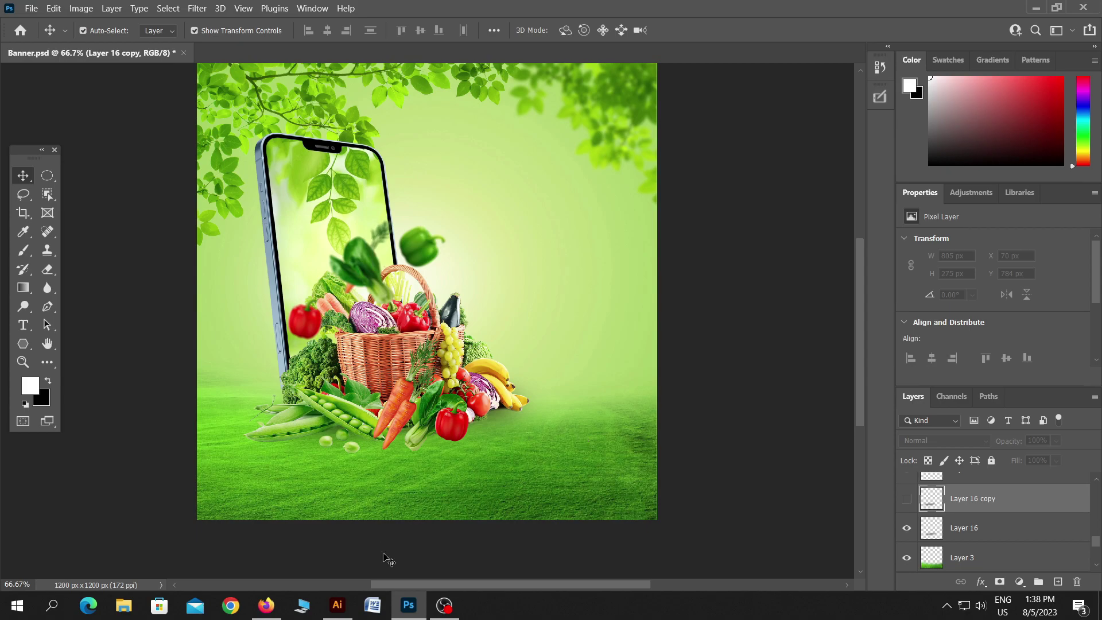
Open the Untitled-2 drawing in Illustrator.
click(340, 612)
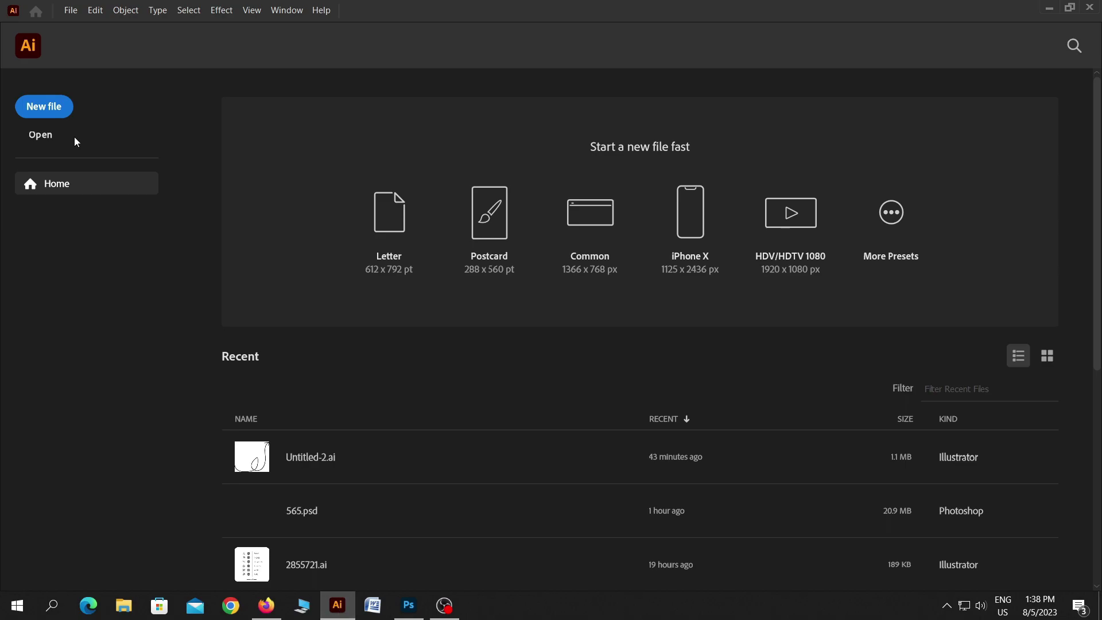
click(41, 135)
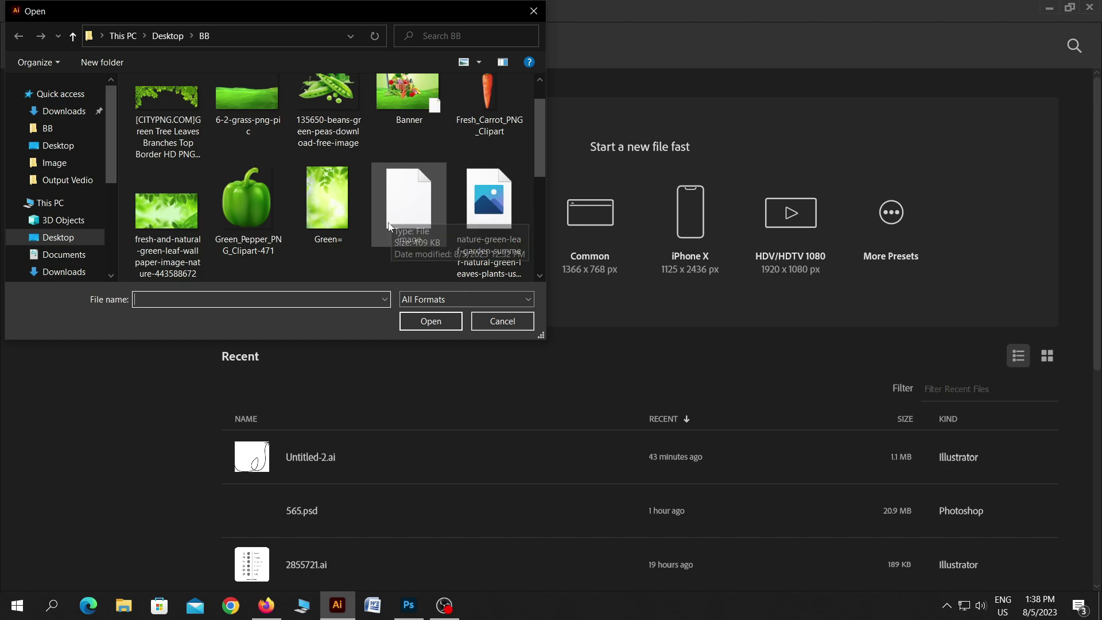
scroll(388, 226, down, 5)
click(248, 229)
click(426, 321)
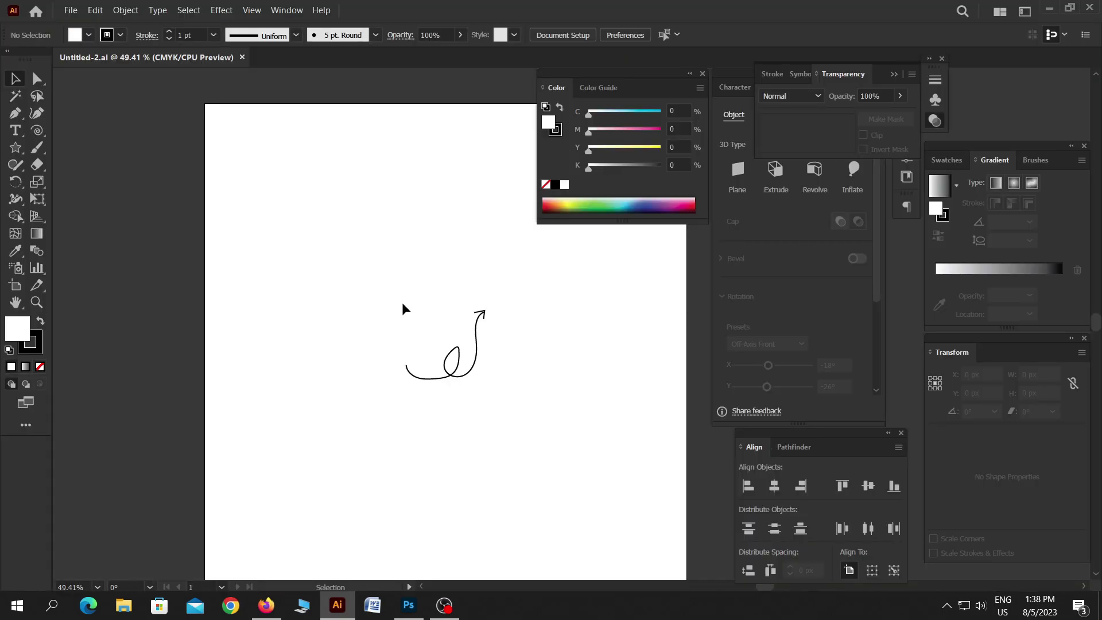
Select the curly arrow doodle and give its stroke a green colour, then return to Photoshop.
drag(375, 291, 529, 393)
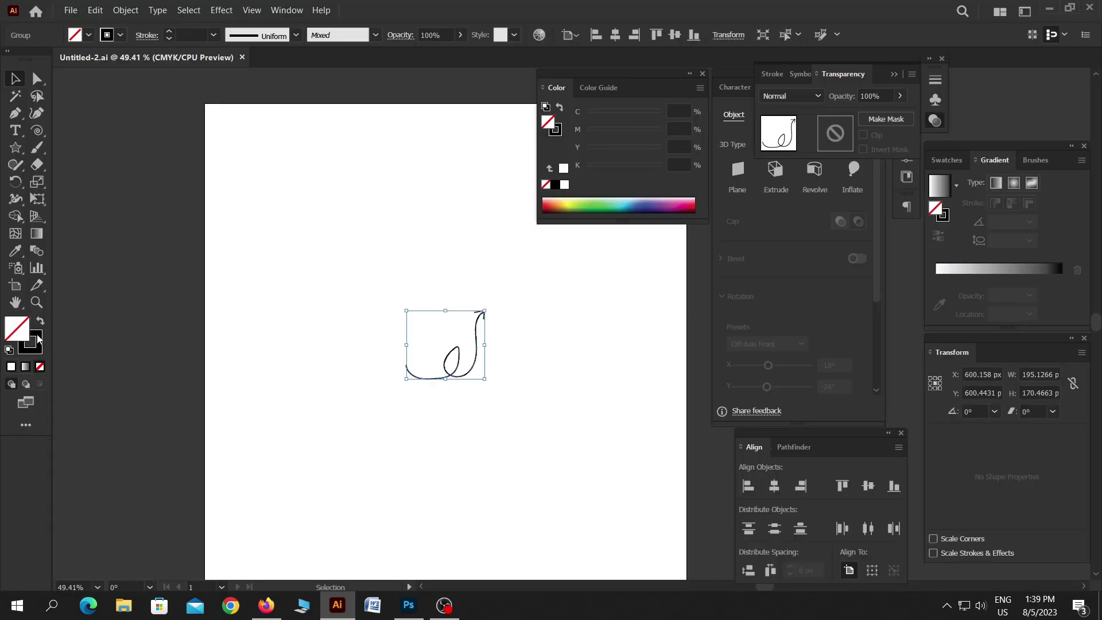
click(37, 341)
click(564, 184)
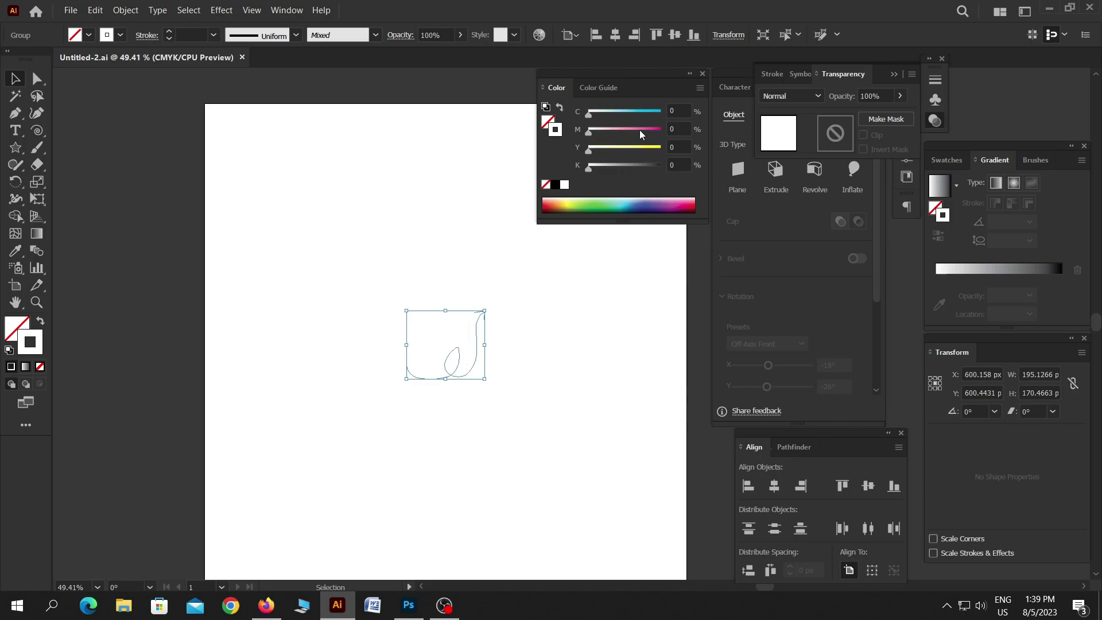
click(580, 204)
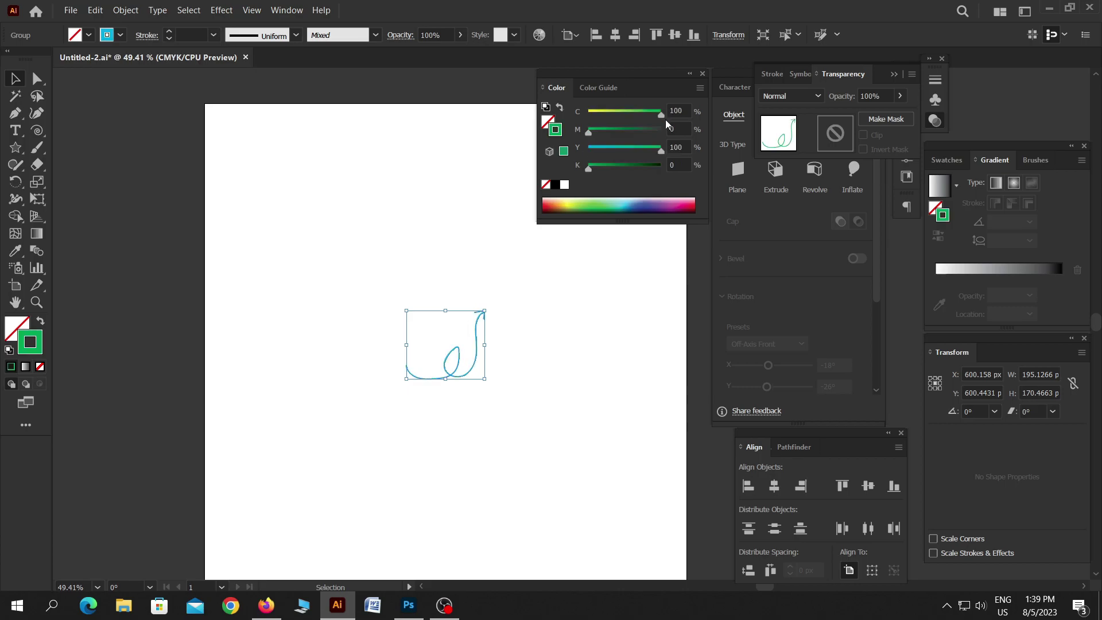
drag(649, 111, 634, 256)
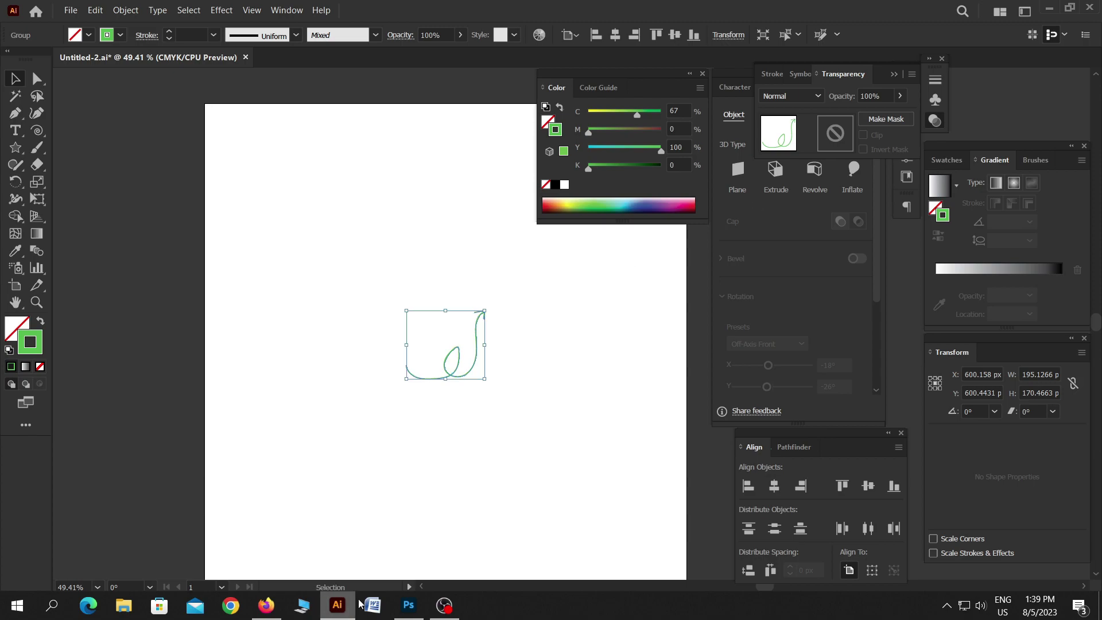
click(408, 605)
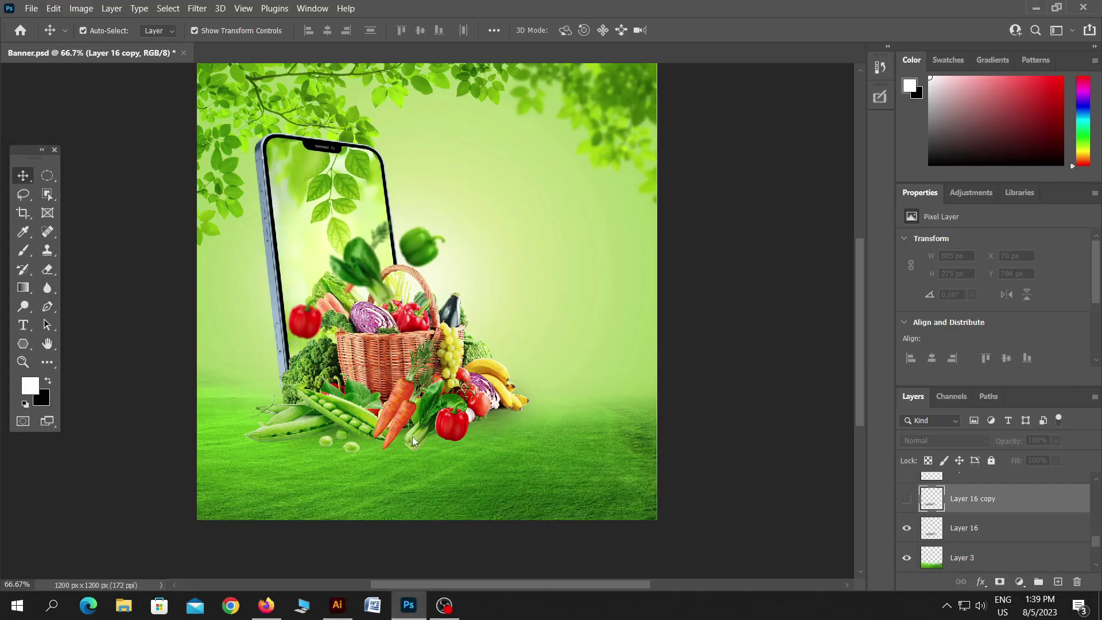
Paste the green arrow as Layer 17 and place it just right of the vegetable basket.
key(ctrl+v)
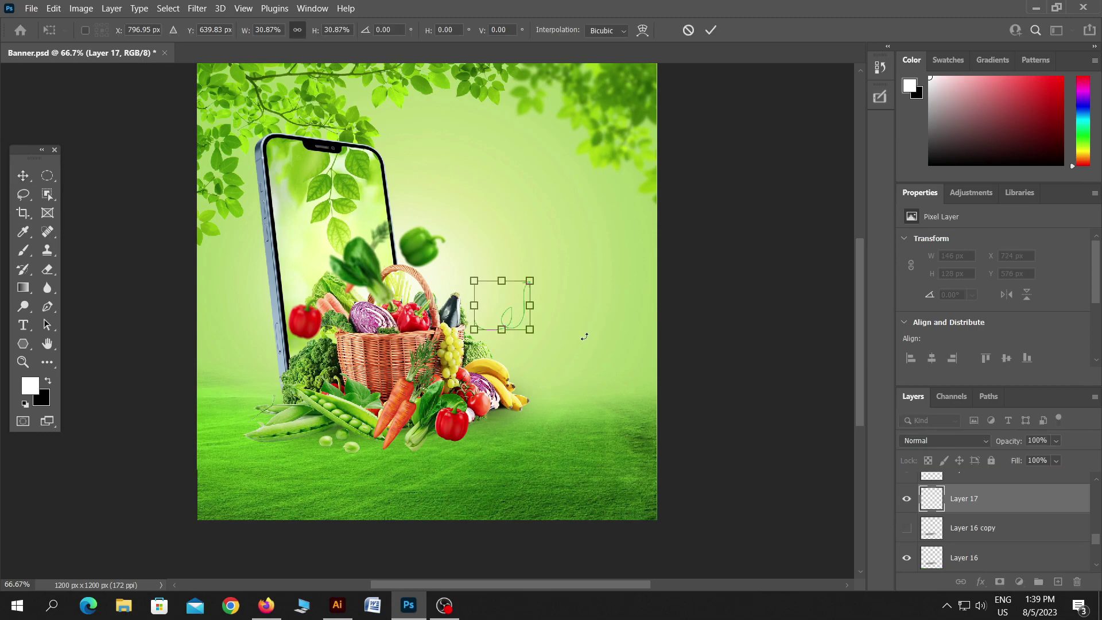
key(Return)
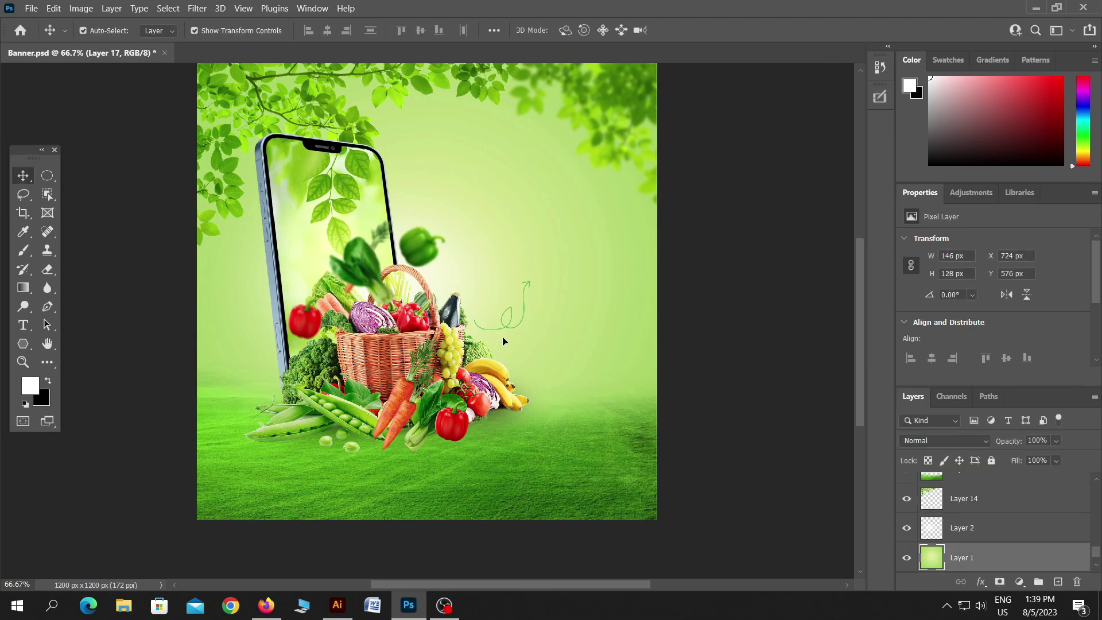
click(503, 341)
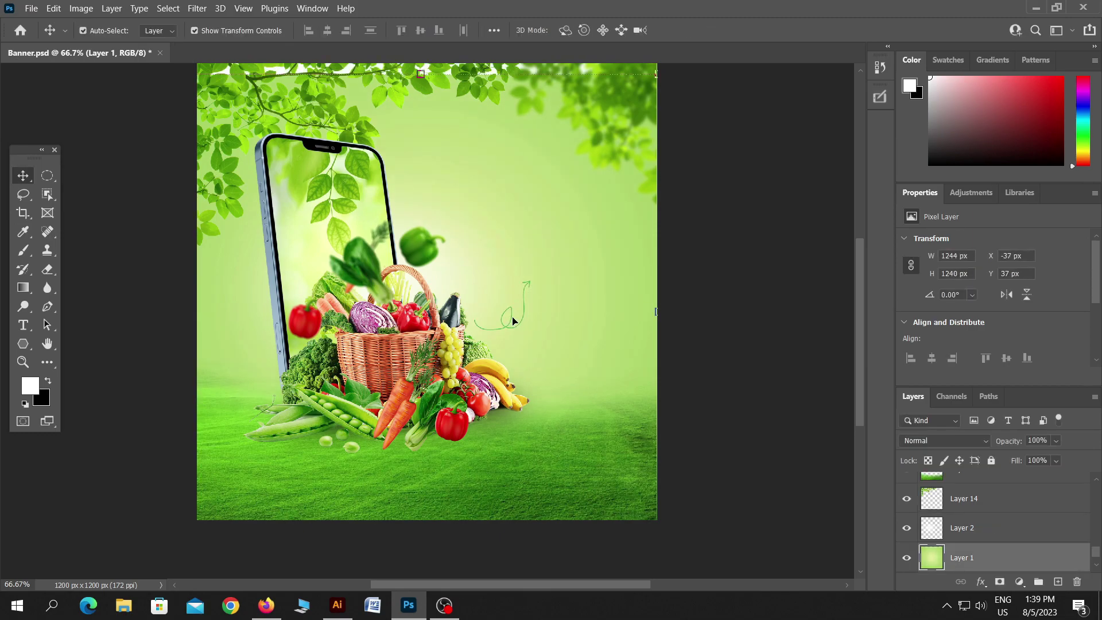
right_click(511, 320)
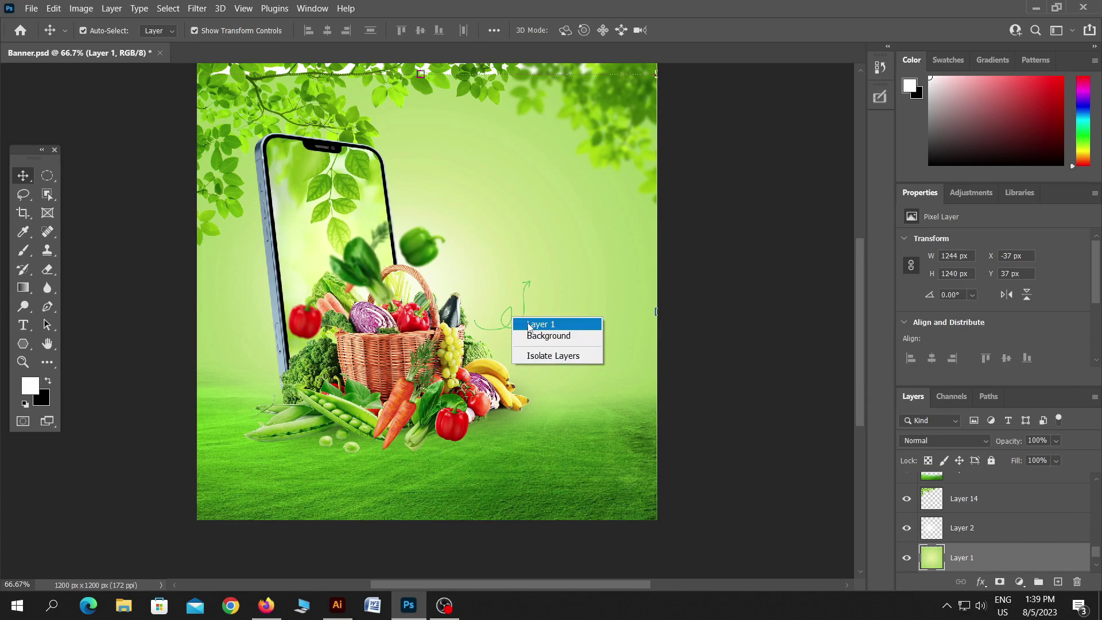
click(528, 323)
right_click(528, 282)
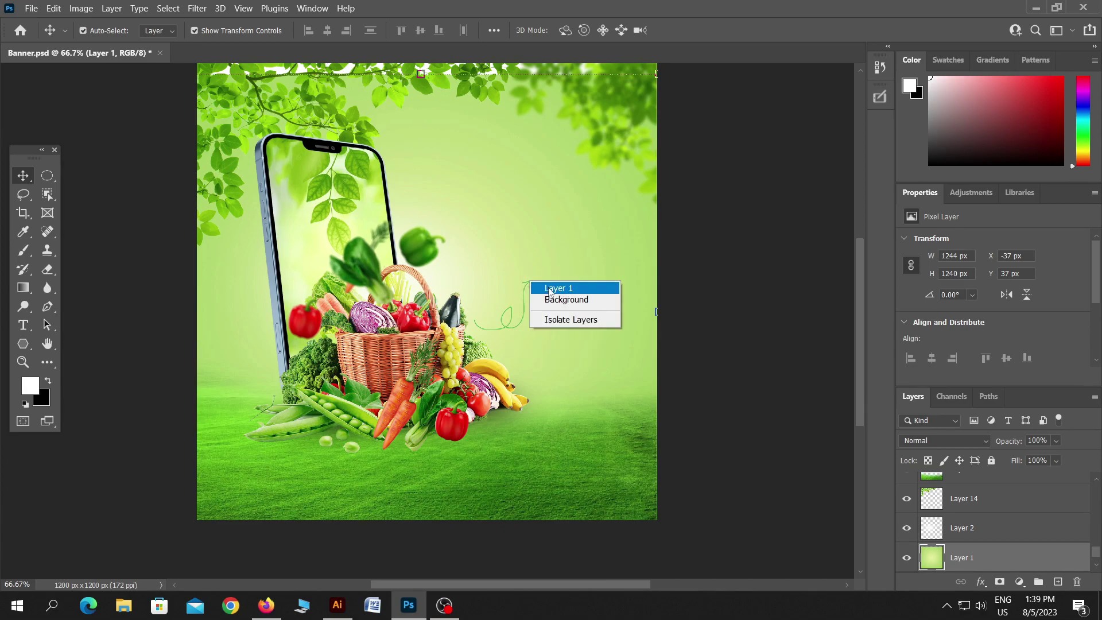
click(528, 287)
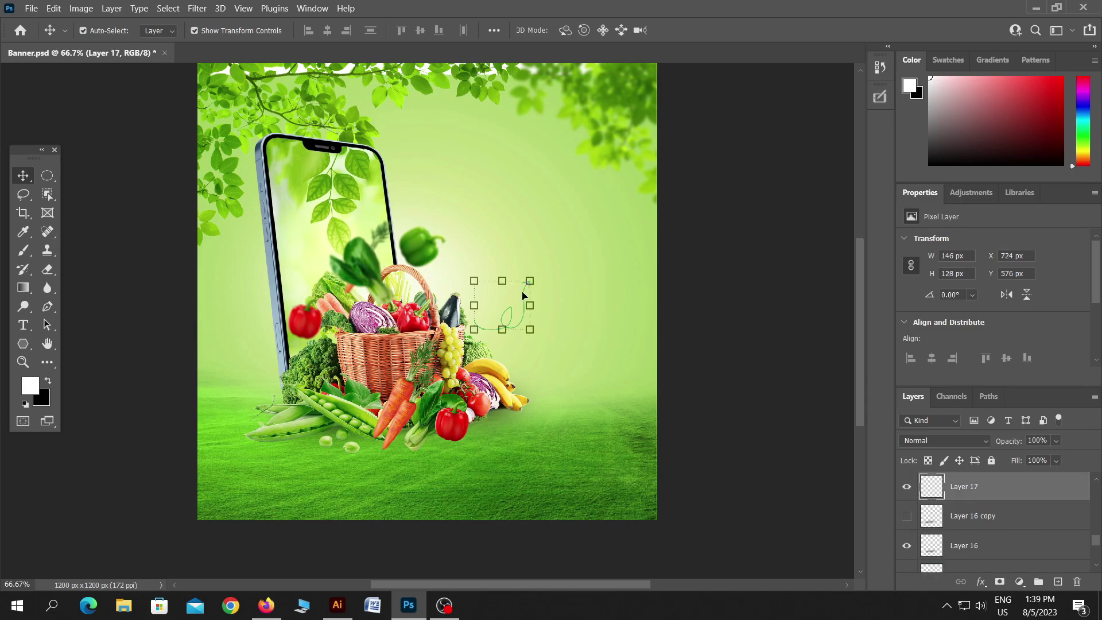
drag(524, 296, 513, 311)
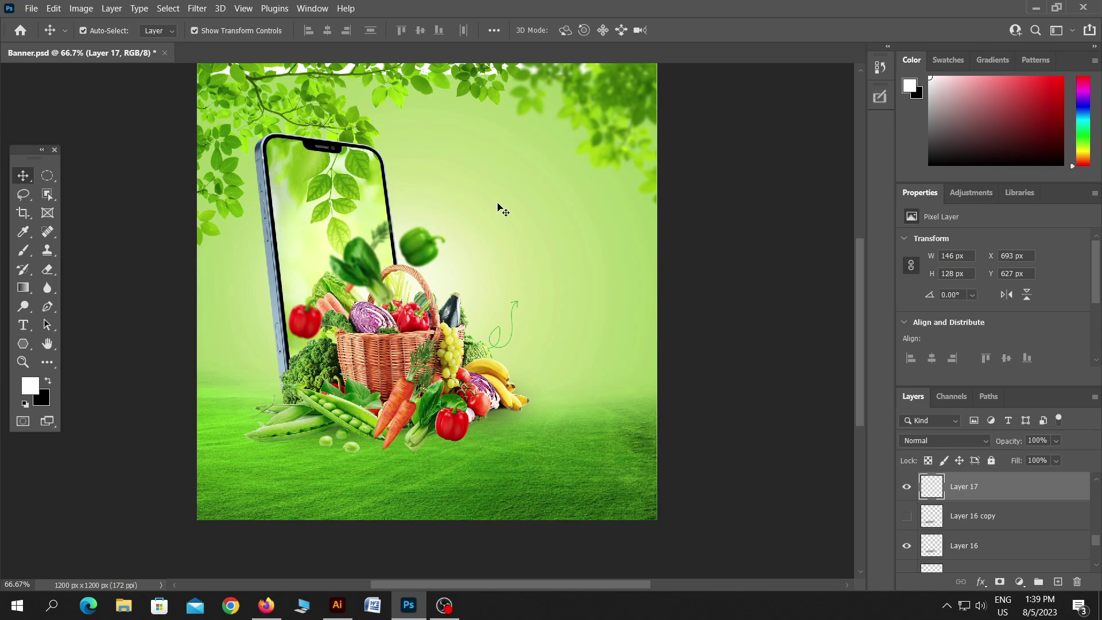
Select the light green background layer, nudge it up and stretch it slightly upward.
scroll(995, 505, down, 2)
scroll(994, 504, down, 3)
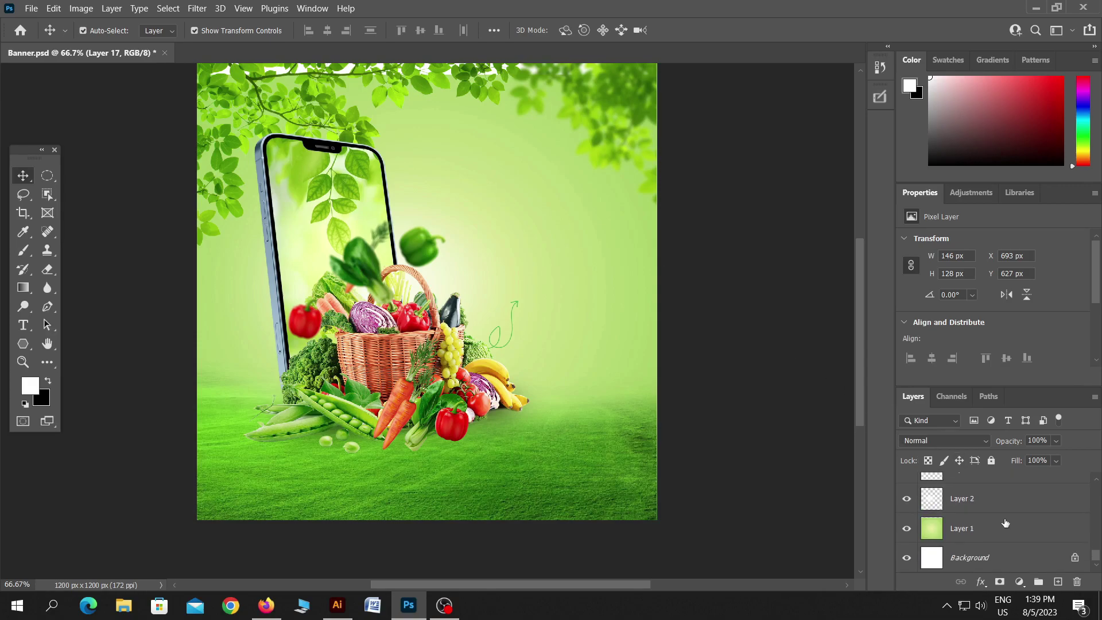
click(984, 529)
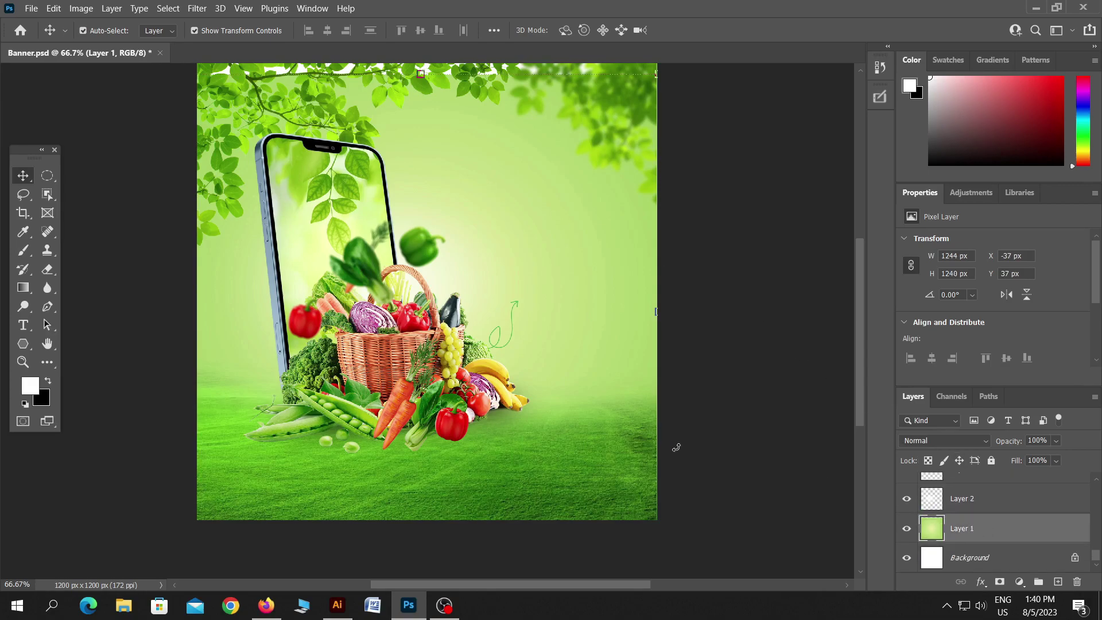
scroll(654, 436, up, 2)
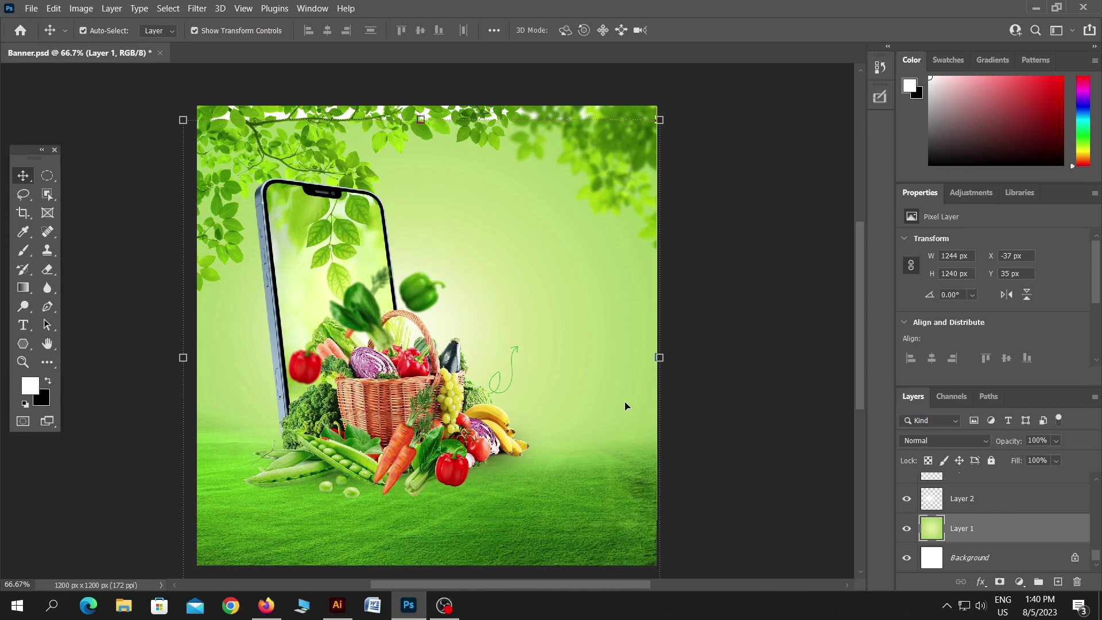
key(Up)
key(Up)
key(Up)
key(Up)
key(Up)
key(Up)
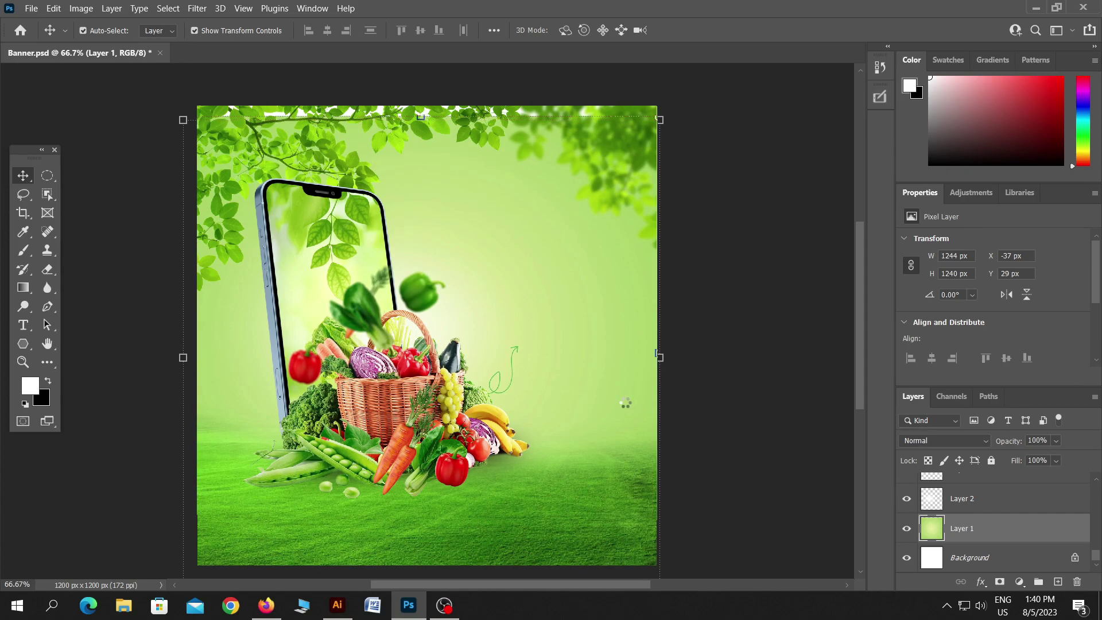
key(Up)
key(Up)
key(Up)
key(Up)
key(Up)
key(Up)
key(Up)
key(Up)
key(Up)
key(Up)
drag(423, 110, 427, 98)
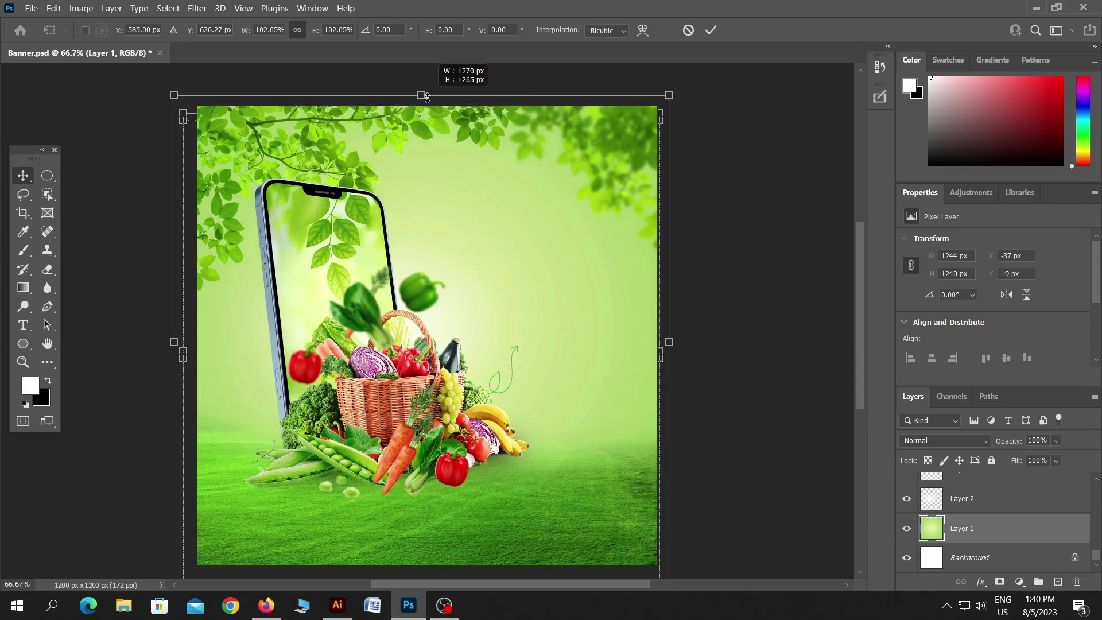
key(Return)
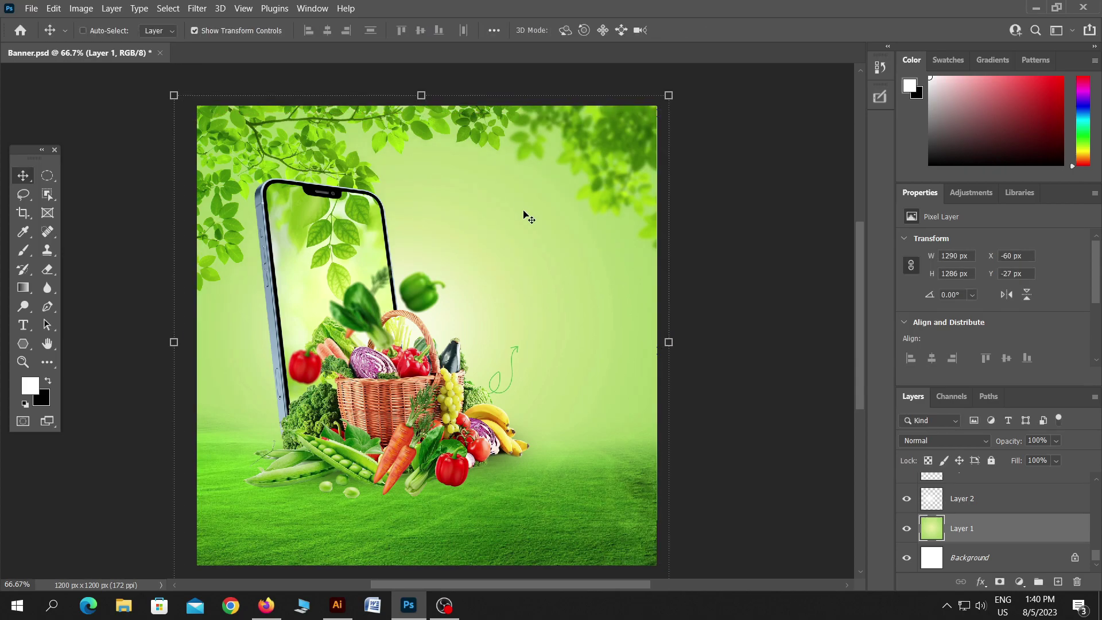
key(ctrl+minus)
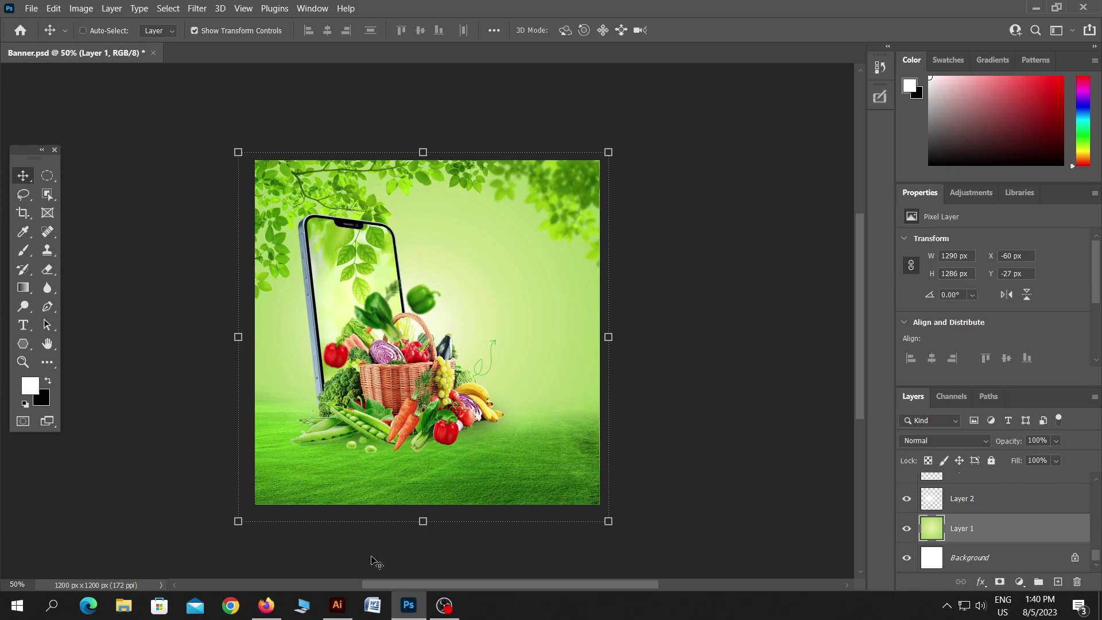
key(ctrl+plus)
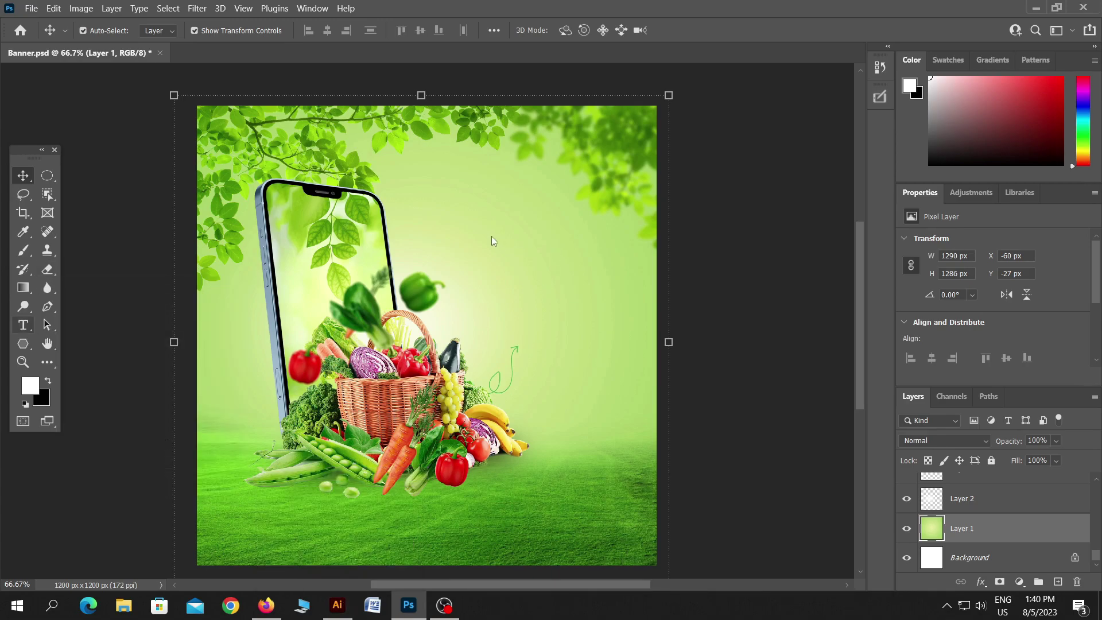
Add a 'HEALTHY' text line in the upper right of the poster.
key(t)
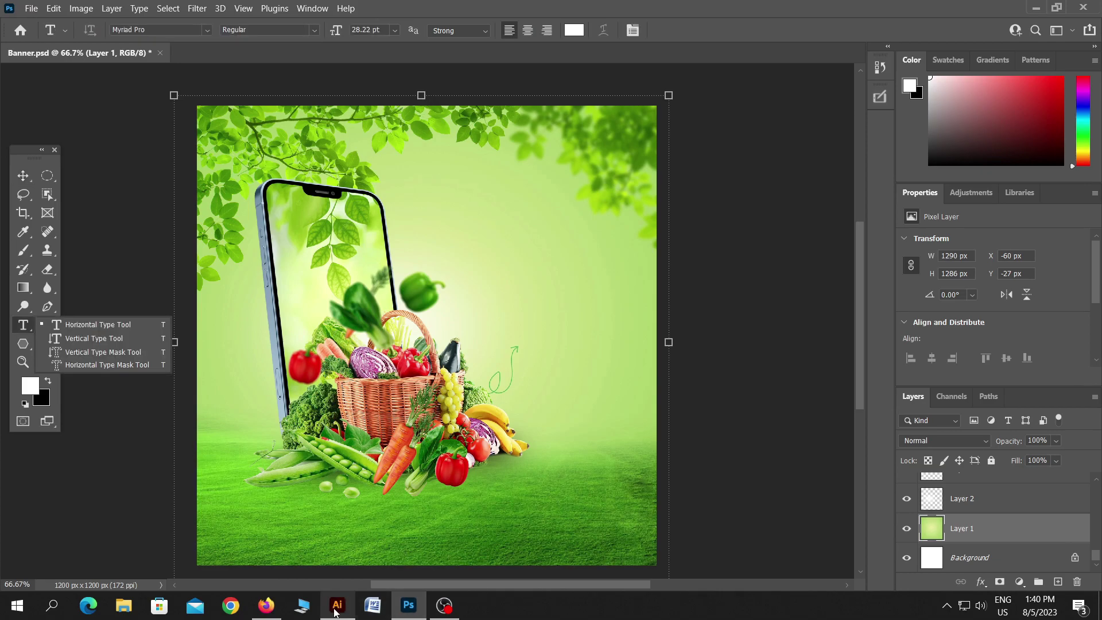
click(474, 224)
click(585, 264)
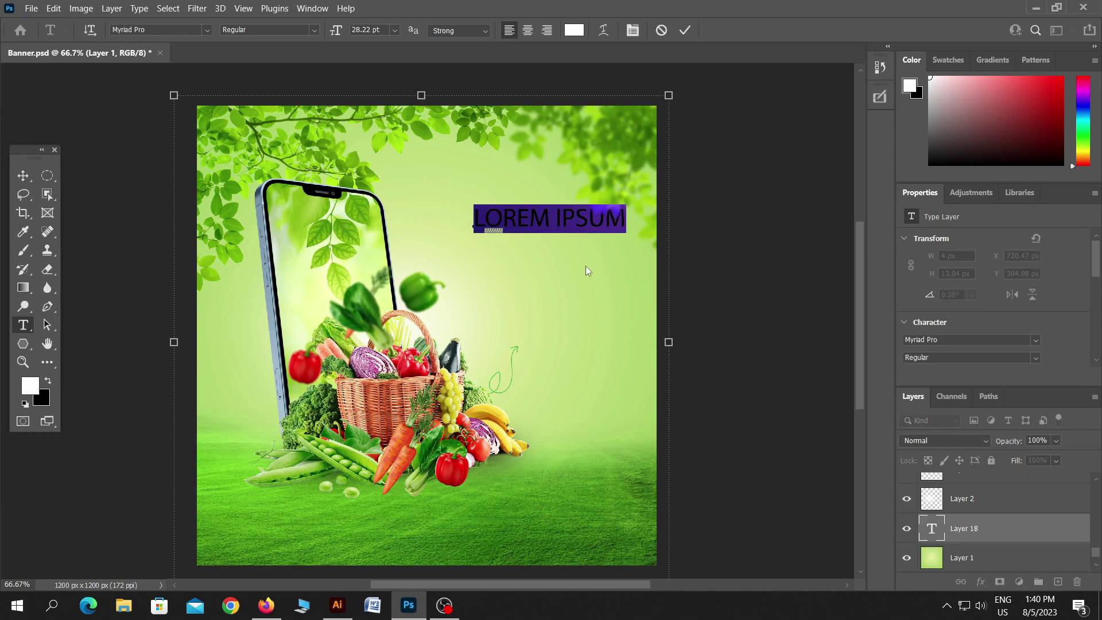
text(HEA)
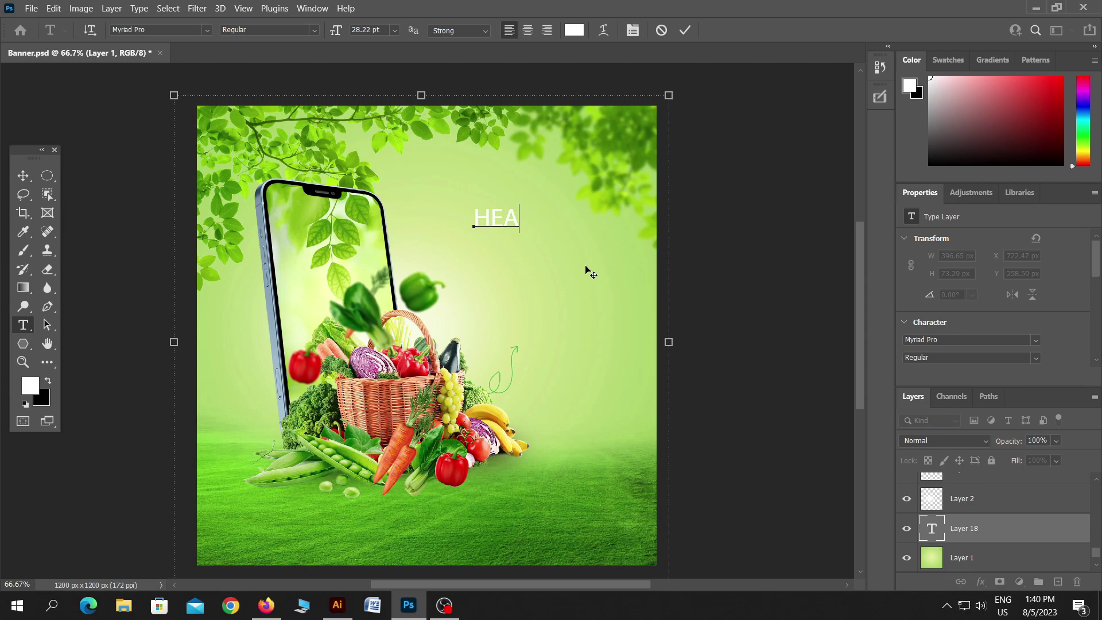
text(L)
text(THY)
Select all the HEALTHY text and set its font style to Bold.
click(26, 178)
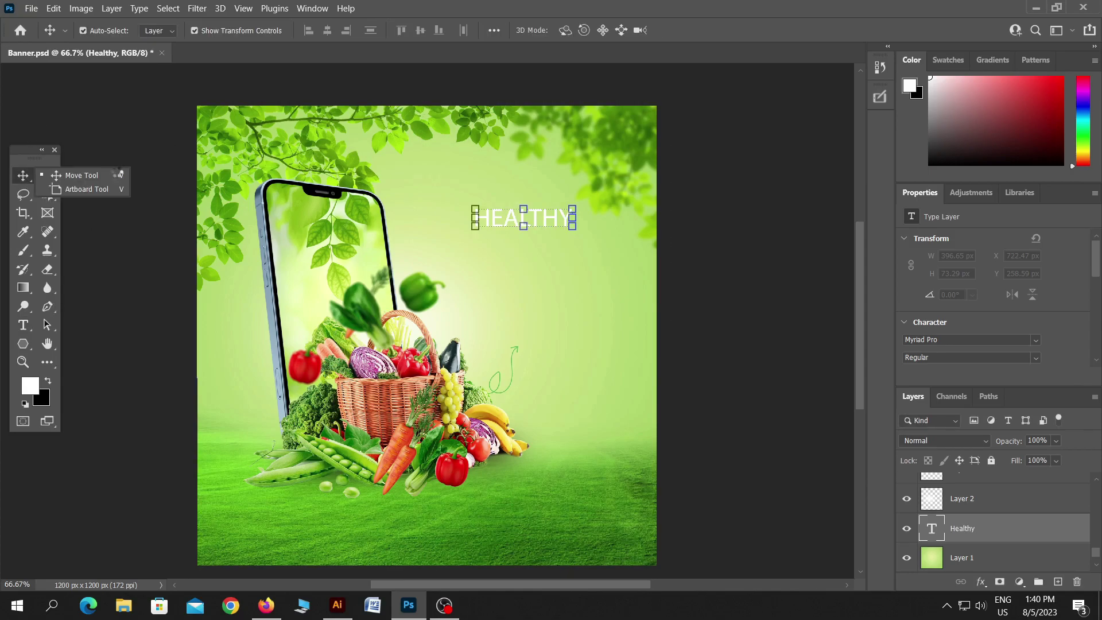
click(23, 325)
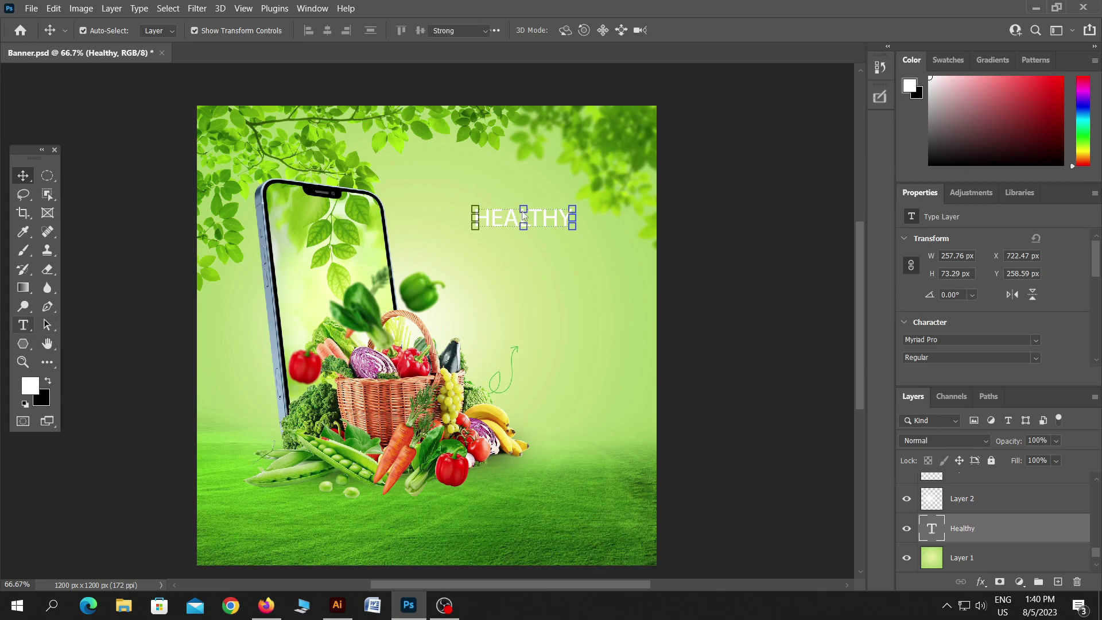
click(480, 223)
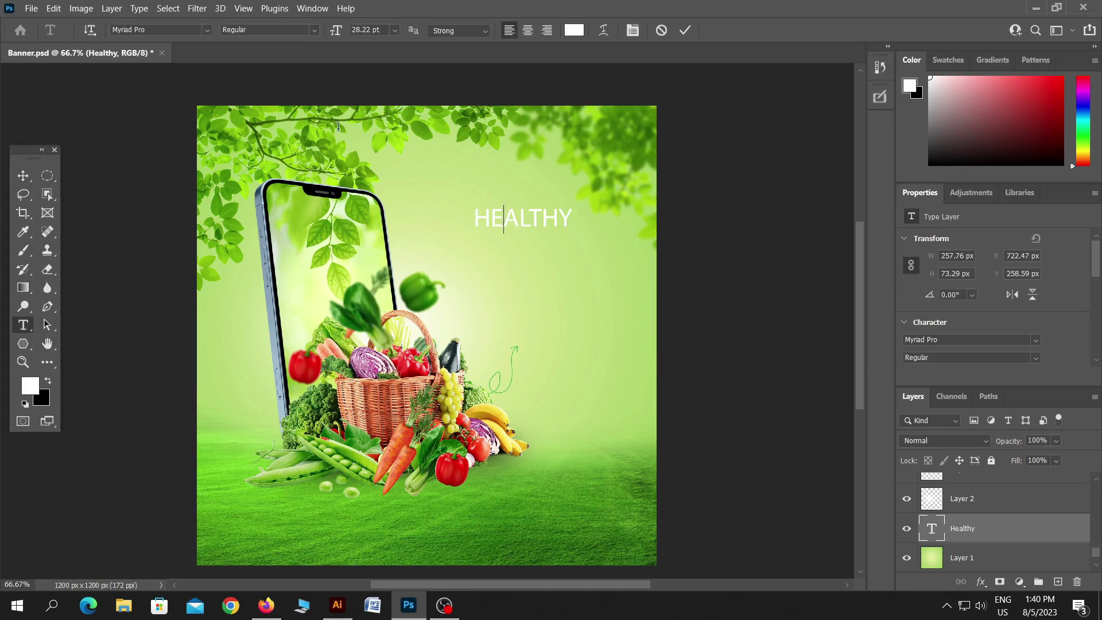
key(ctrl+a)
click(315, 31)
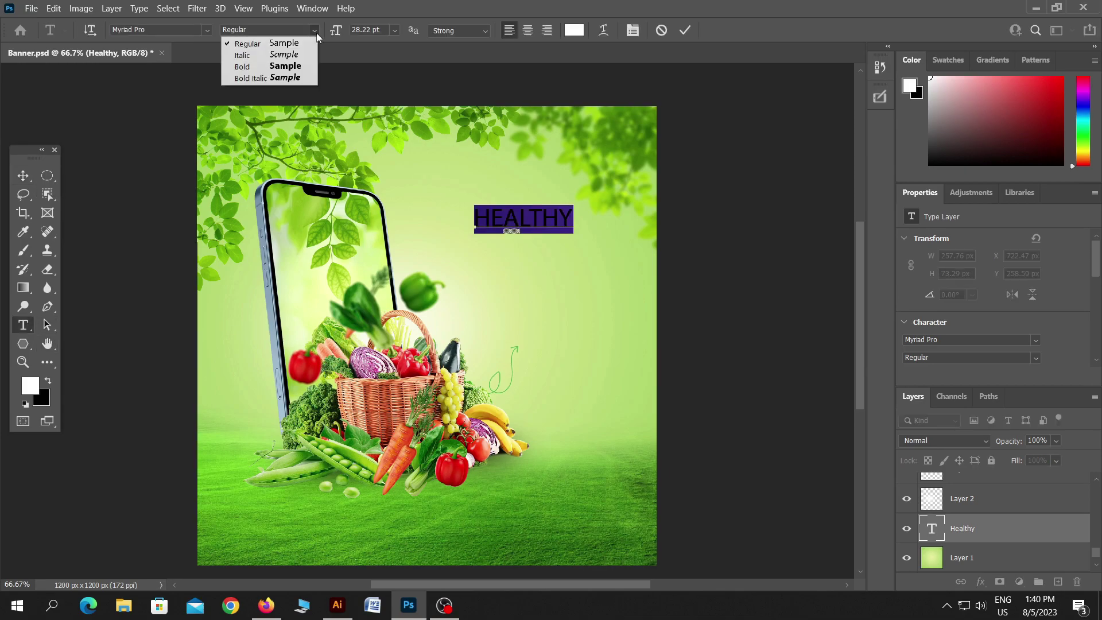
click(274, 67)
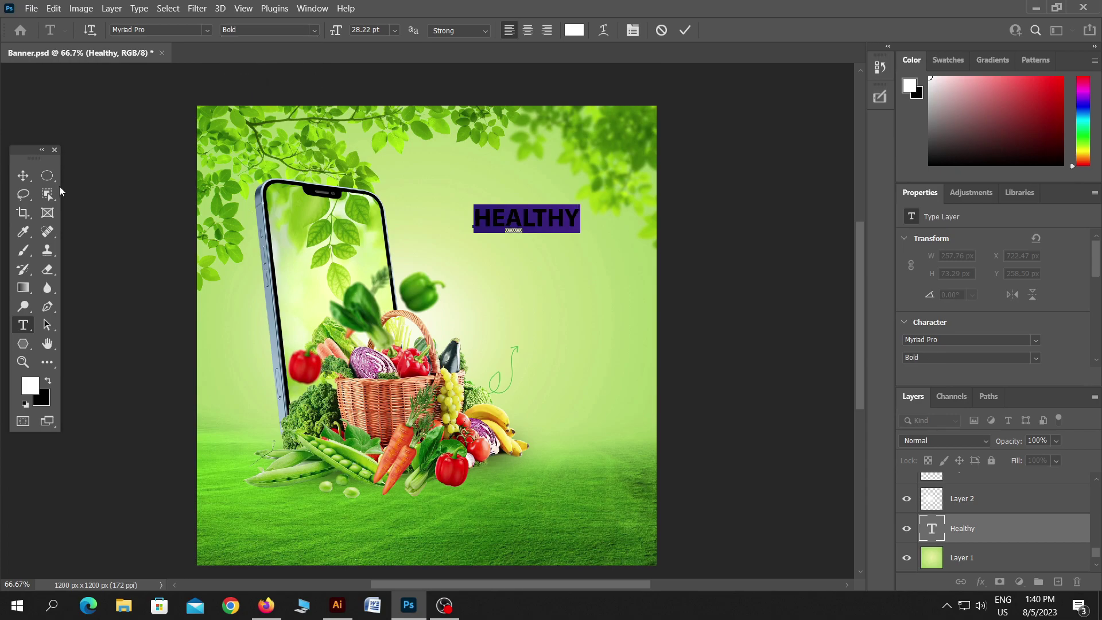
Make the HEALTHY headline dark red (c80000) and move it slightly higher.
click(573, 31)
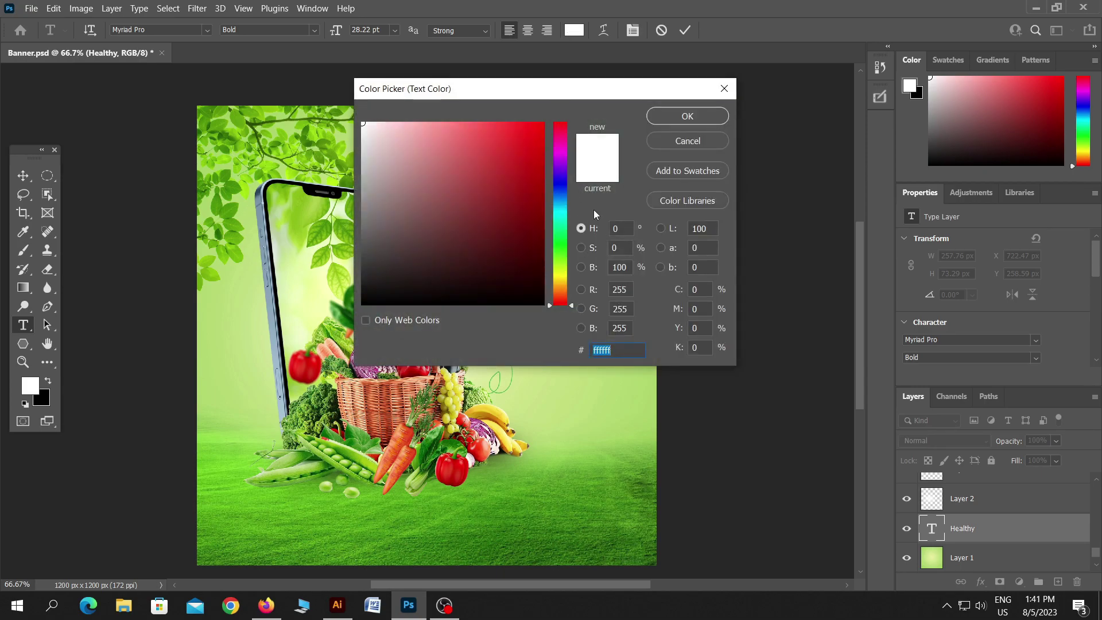
text(c80000)
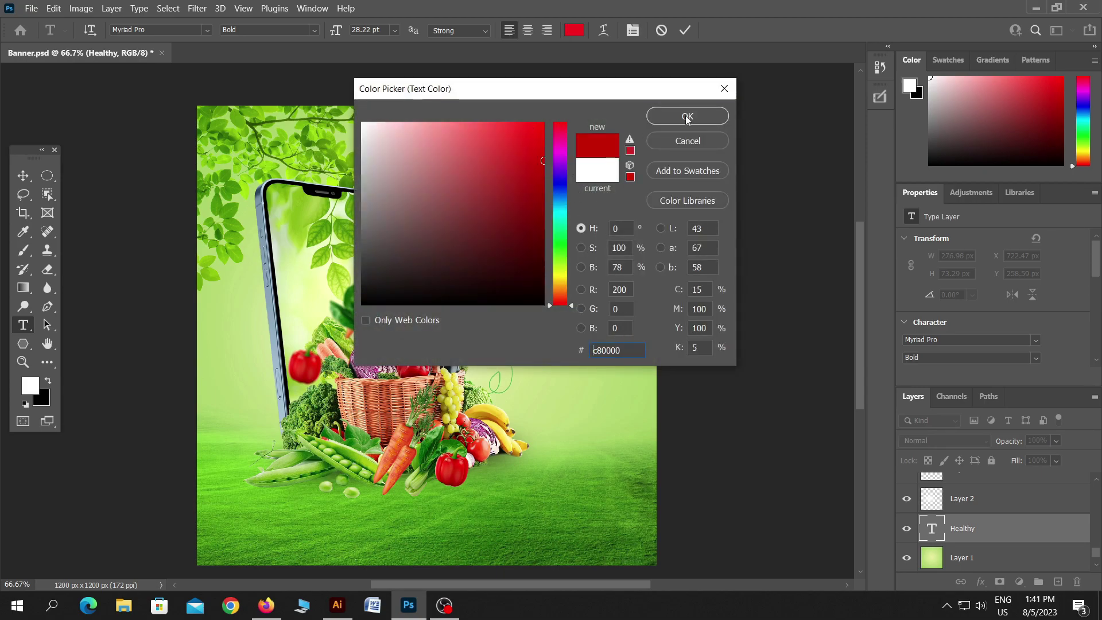
click(687, 117)
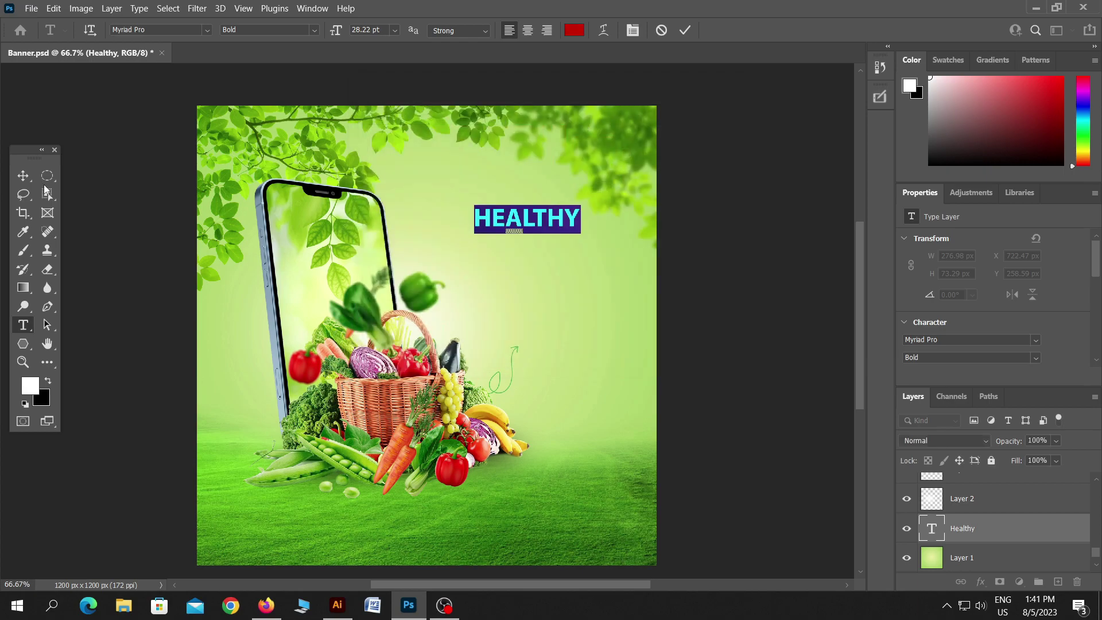
click(23, 176)
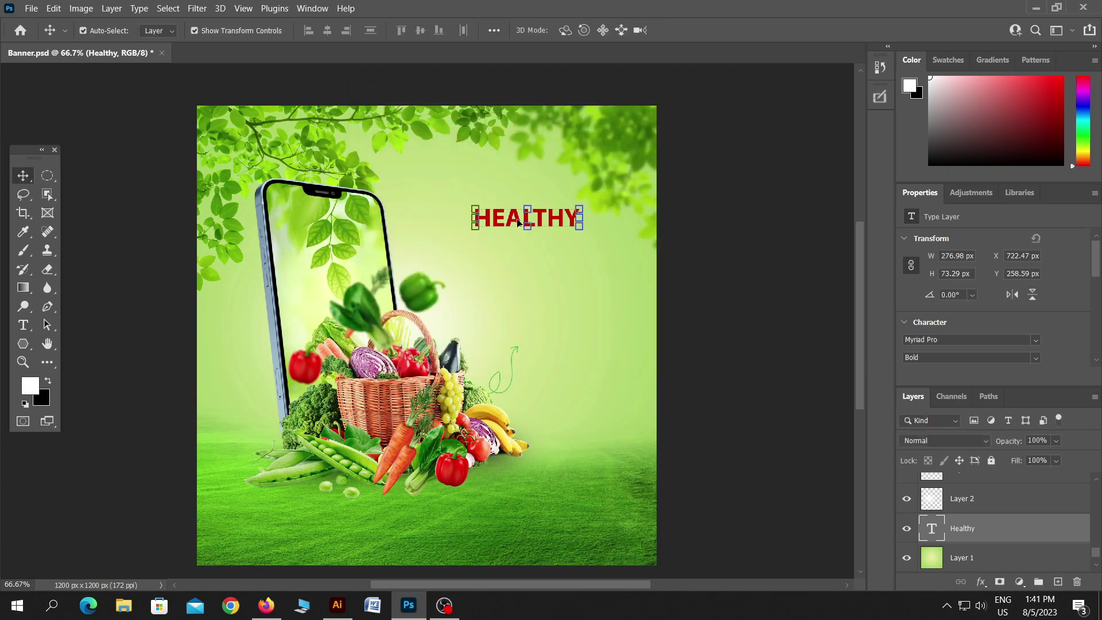
drag(517, 222, 517, 212)
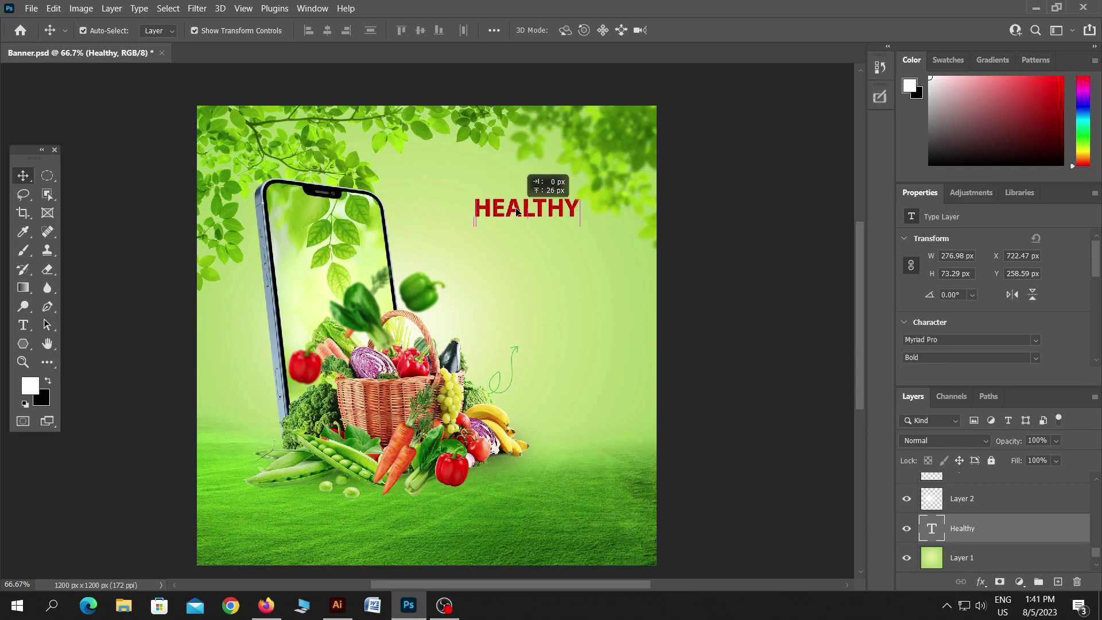
drag(517, 212, 516, 223)
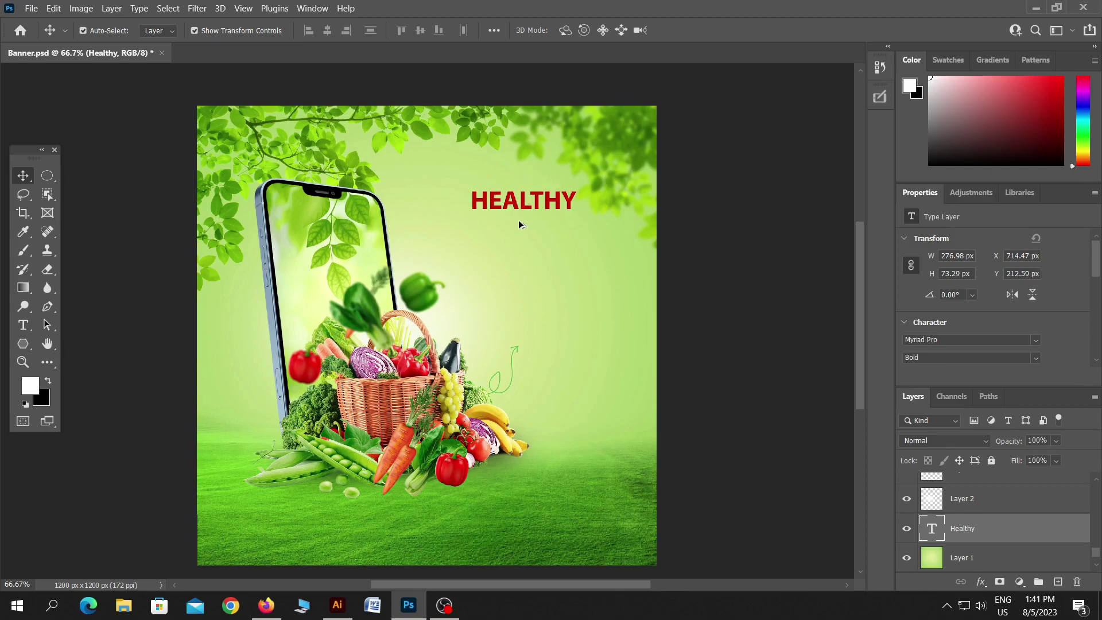
Duplicate HEALTHY just below itself and select all of the copy's text.
drag(518, 223, 515, 235)
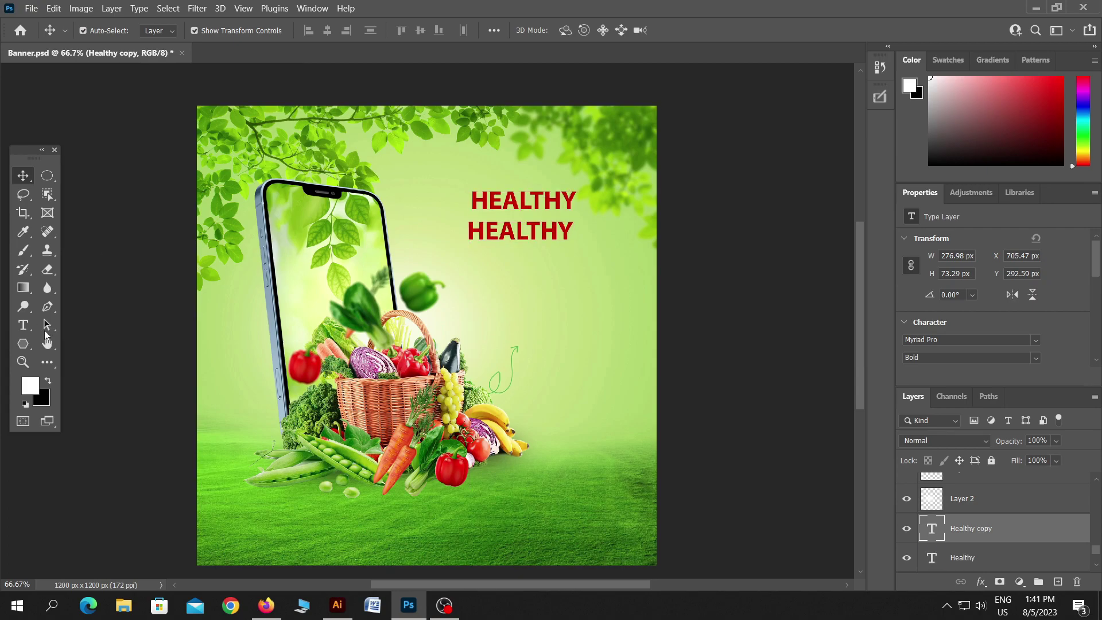
click(23, 325)
click(518, 231)
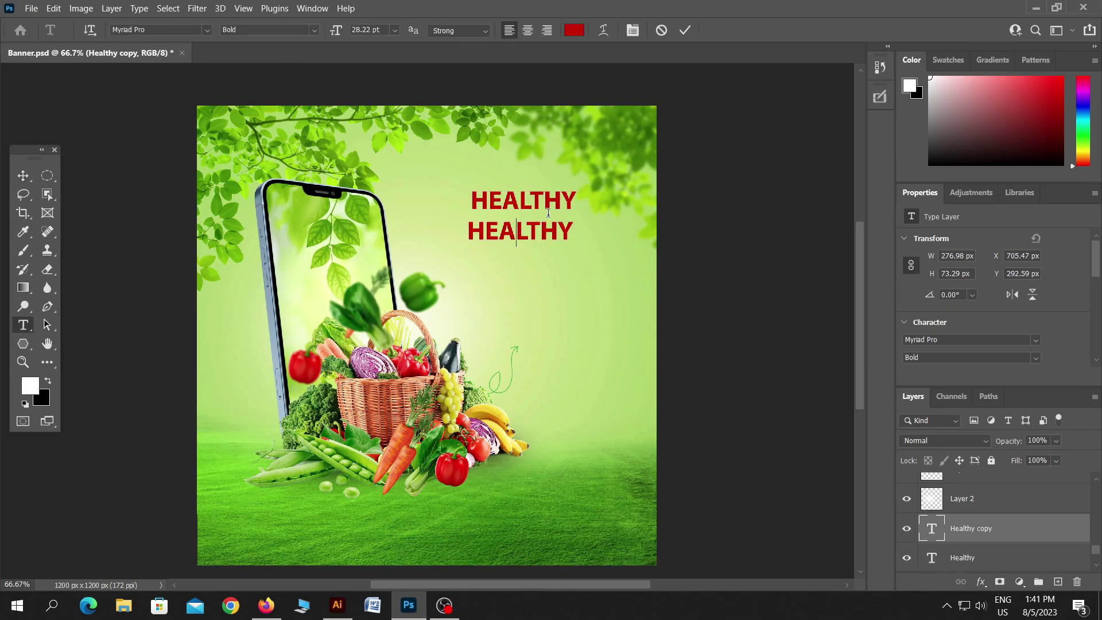
key(ctrl+a)
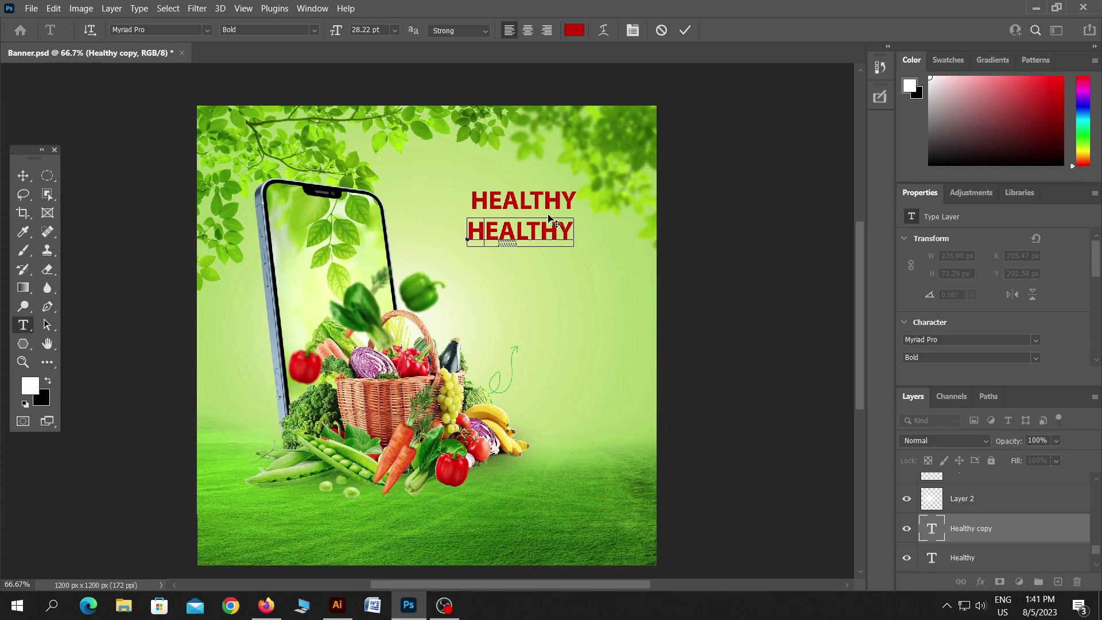
Retype the copy as VEGEATABLE and align it under HEALTHY with right edges matching.
text(VER)
key(BackSpace)
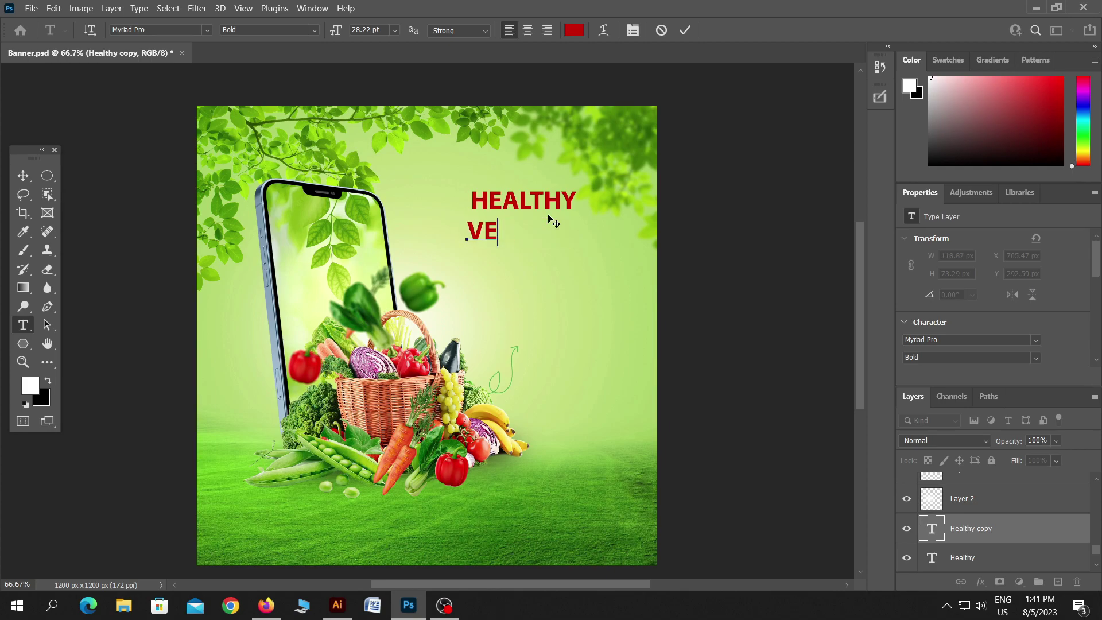
text(GEATA)
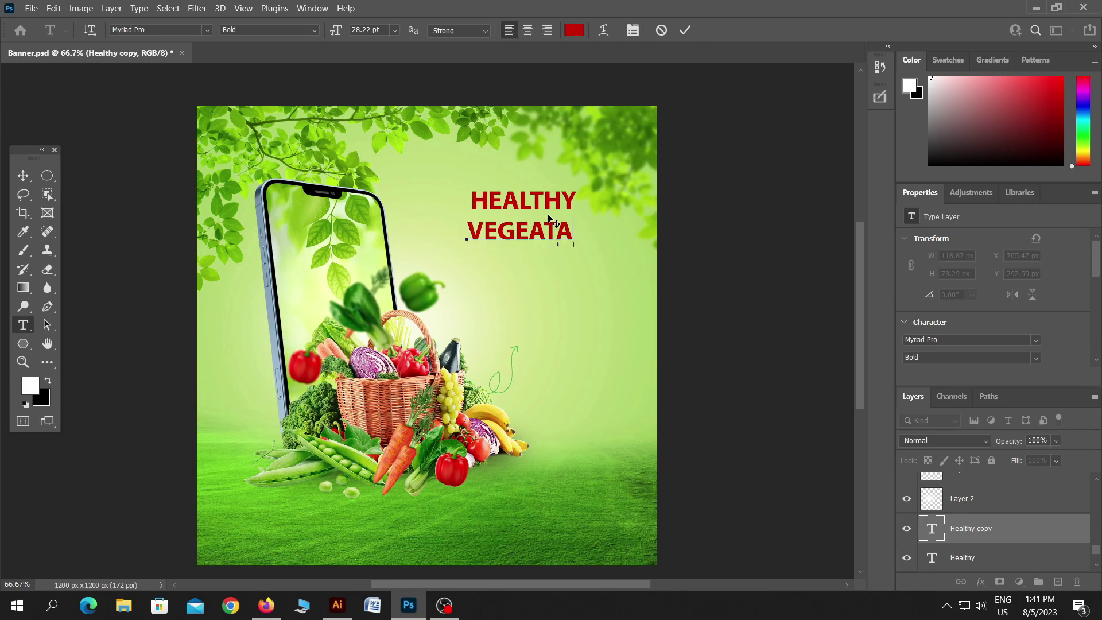
text(BLE)
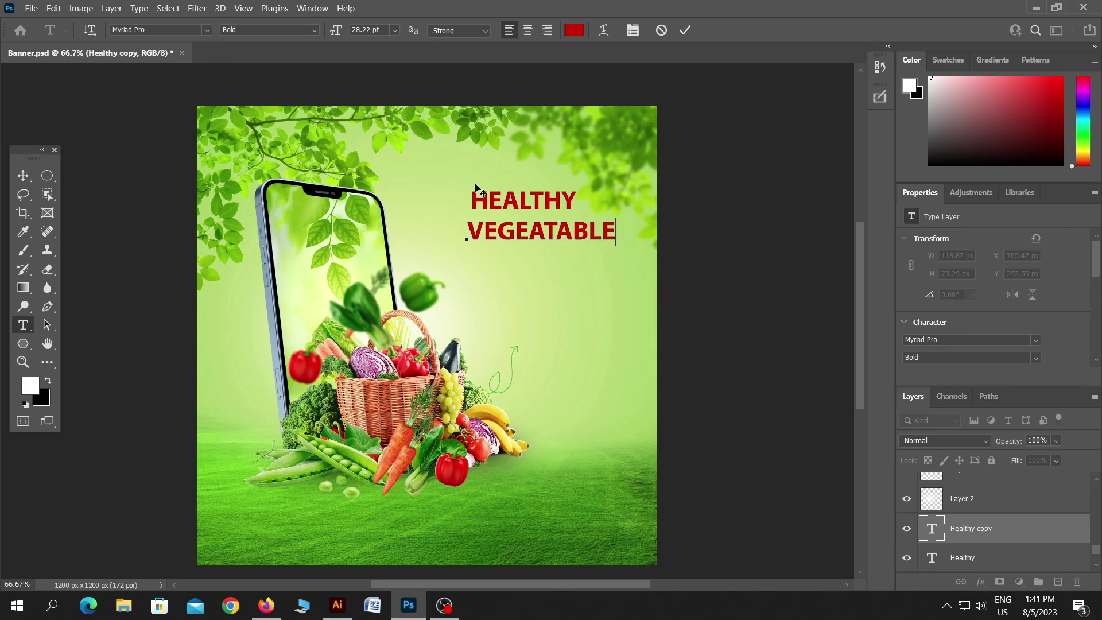
click(23, 176)
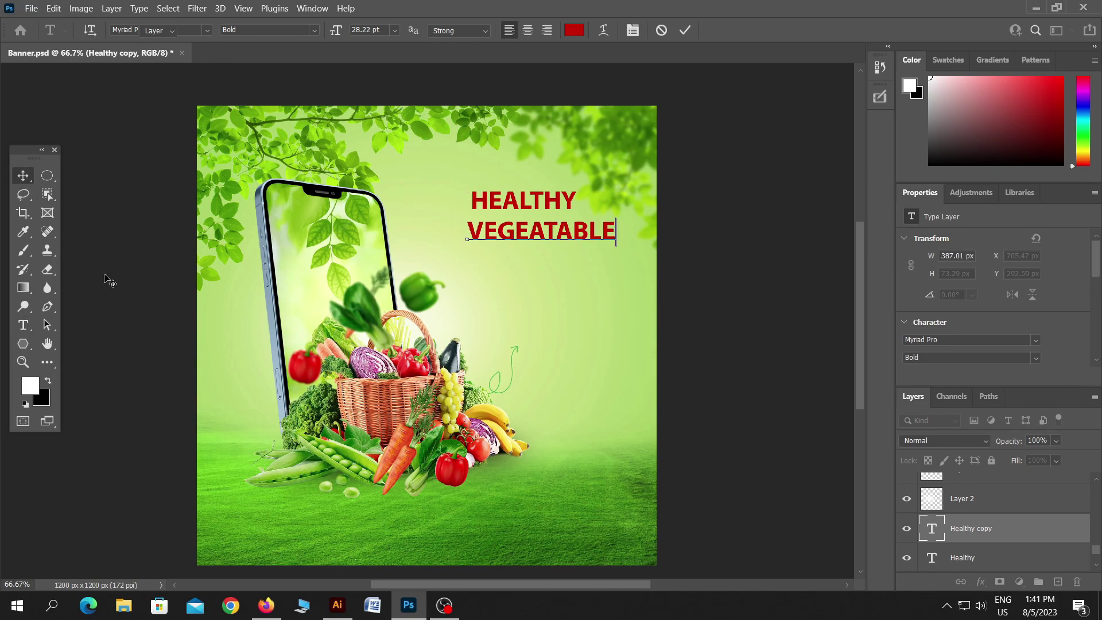
drag(569, 234, 530, 226)
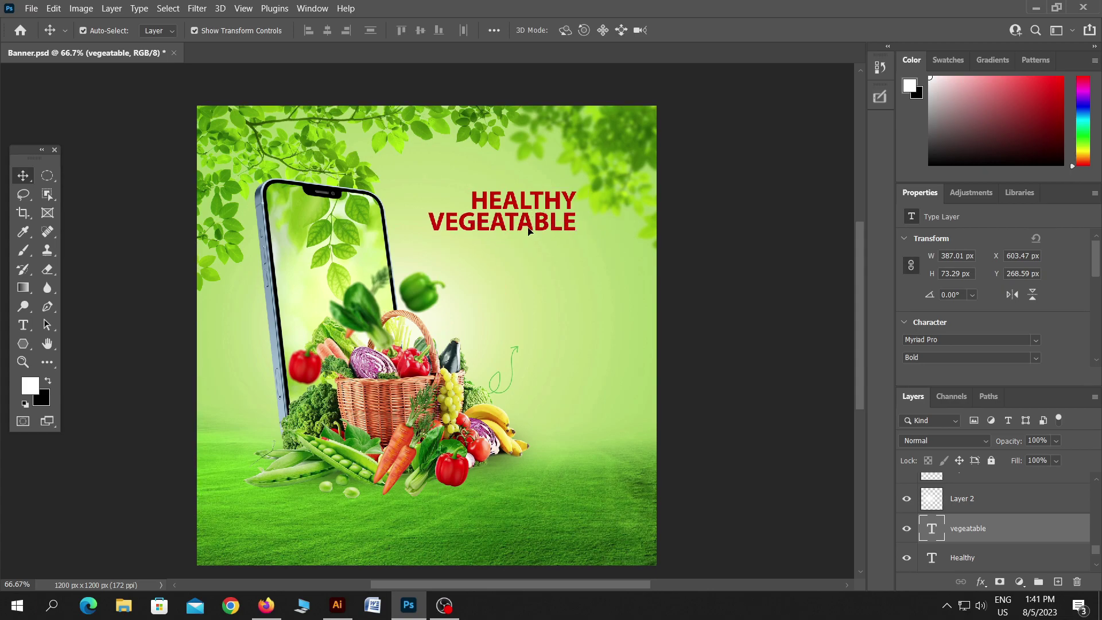
Recolour the VEGEATABLE text from red to bright green (0ec900).
double_click(963, 527)
click(23, 325)
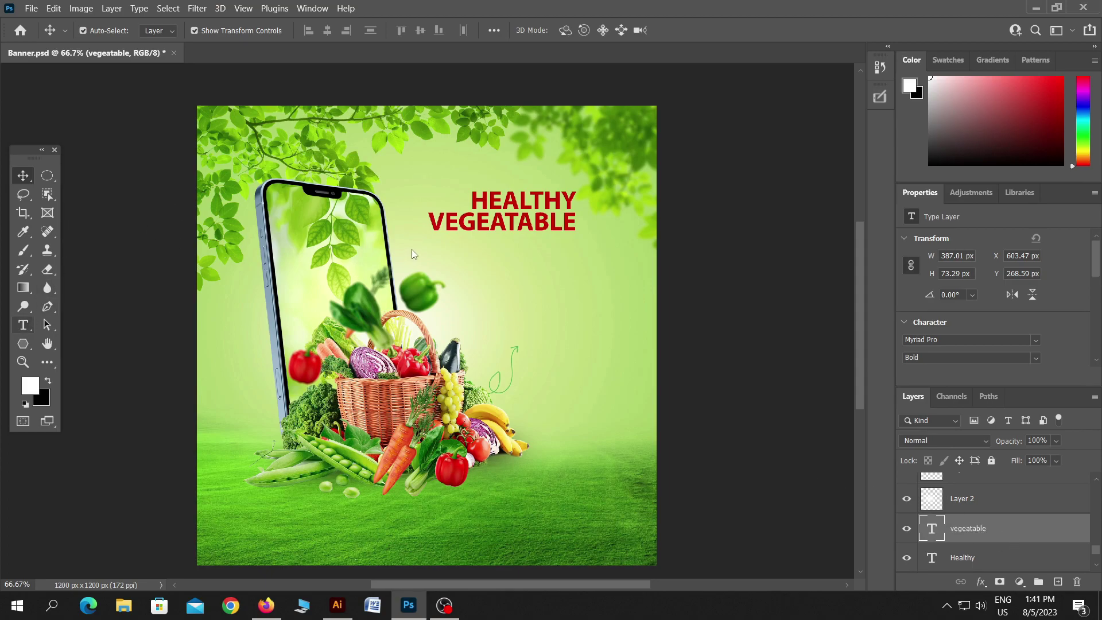
click(483, 224)
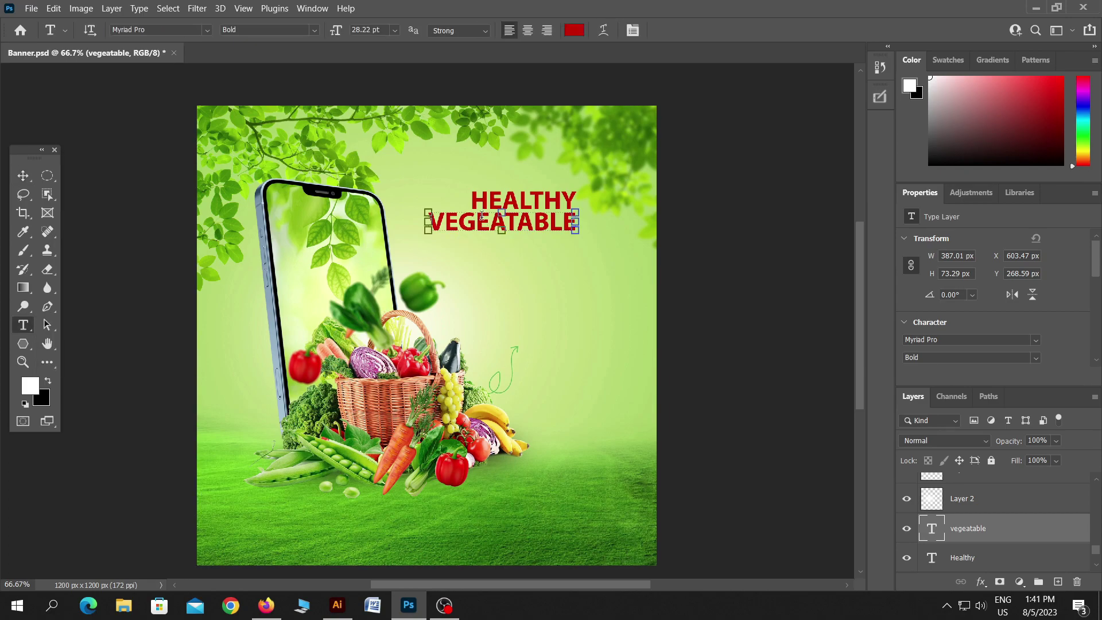
key(ctrl+a)
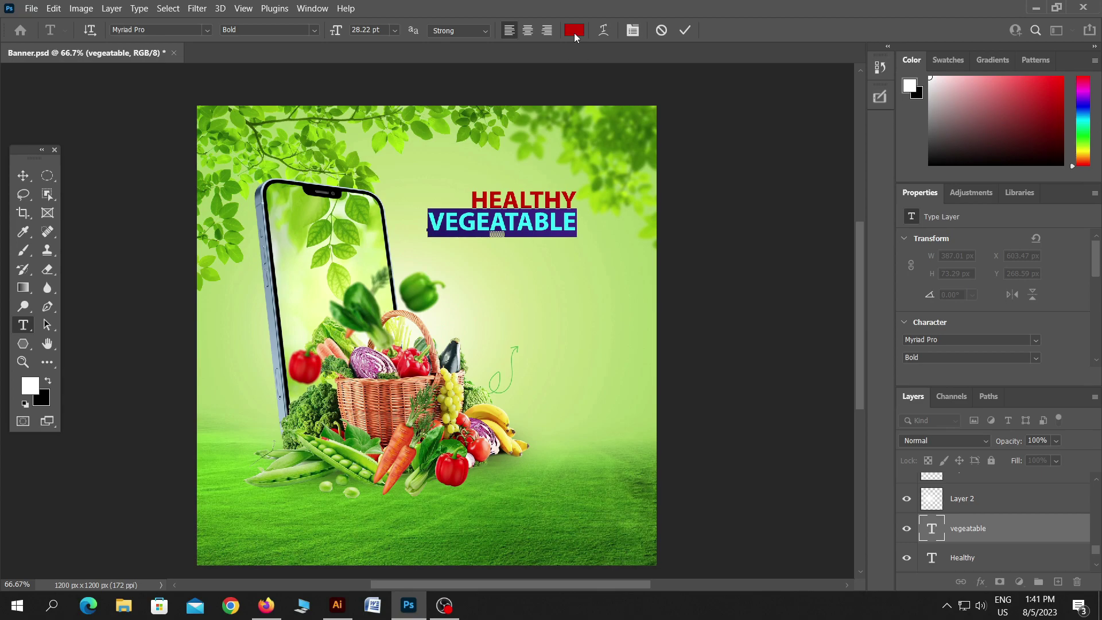
click(574, 31)
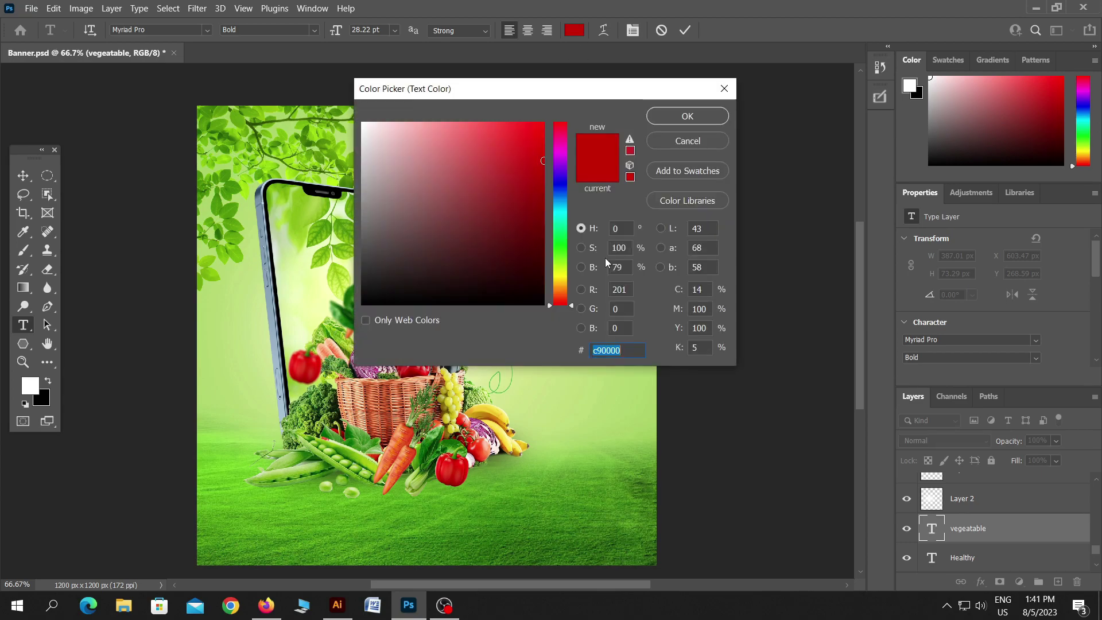
click(683, 142)
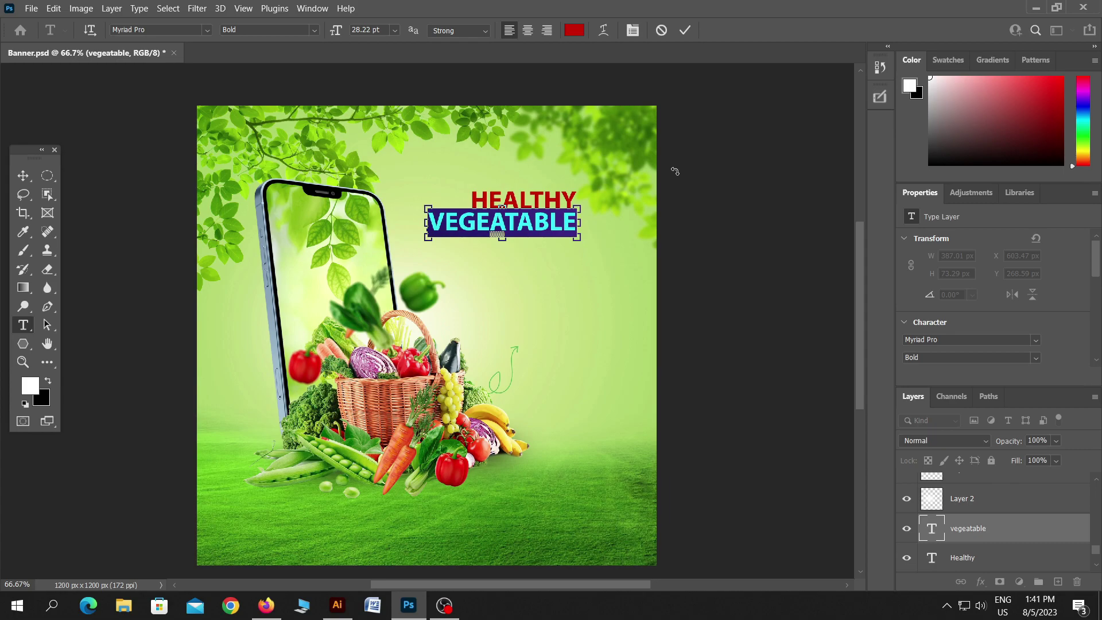
click(477, 225)
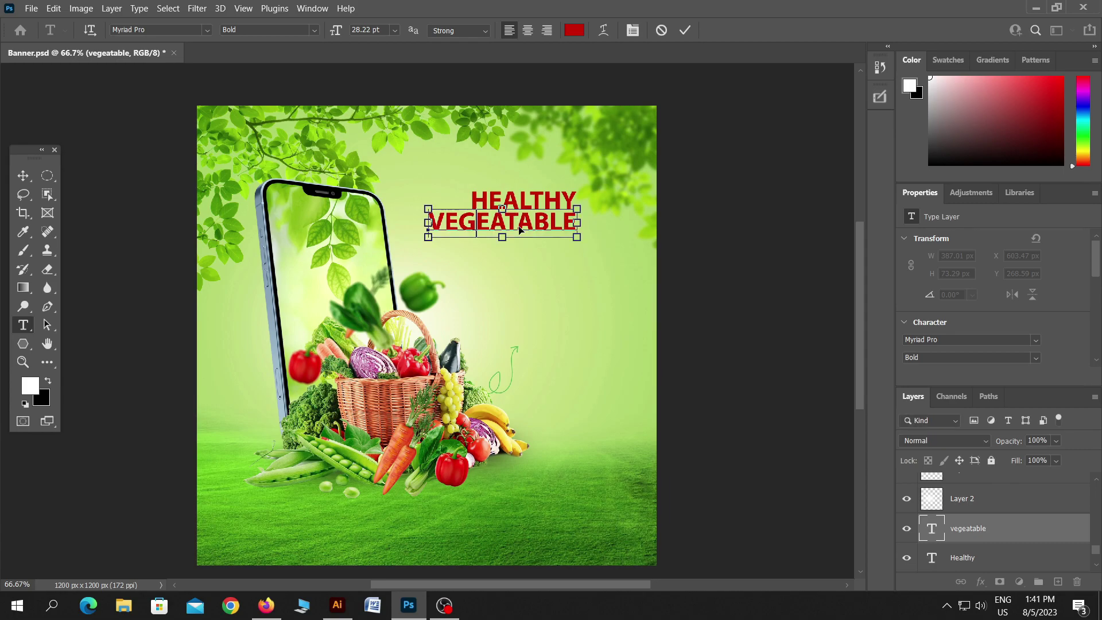
key(ctrl+a)
click(574, 32)
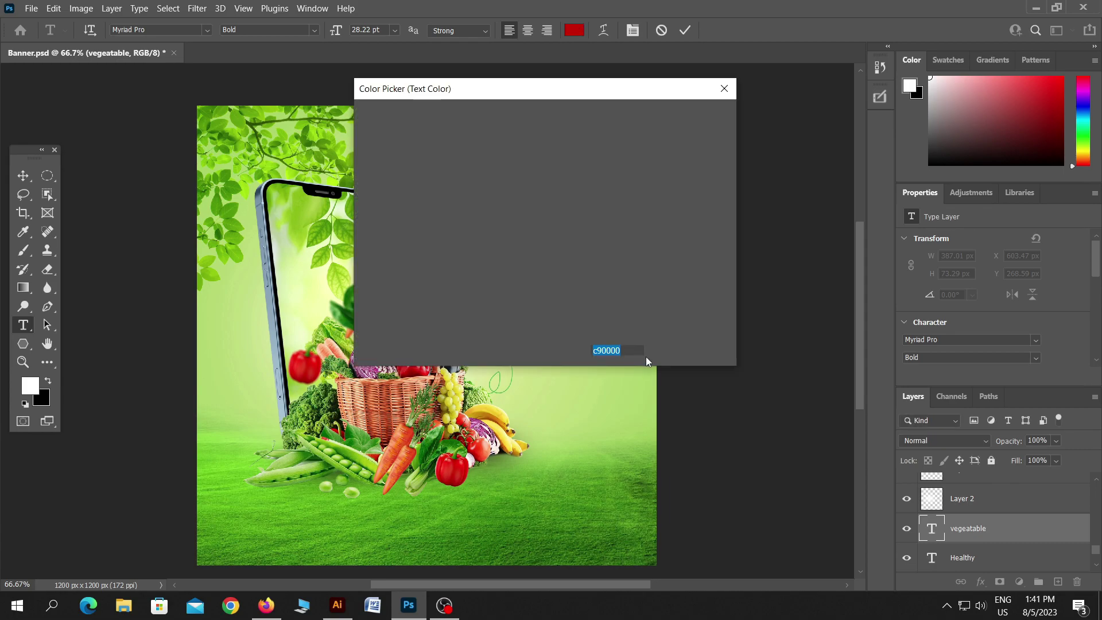
click(559, 247)
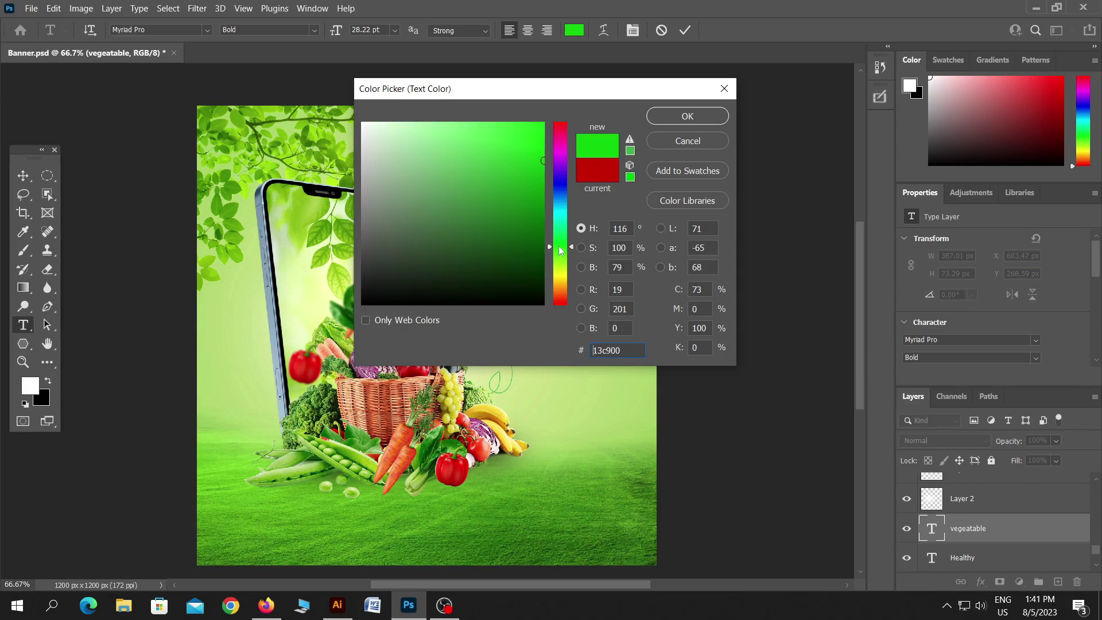
click(665, 116)
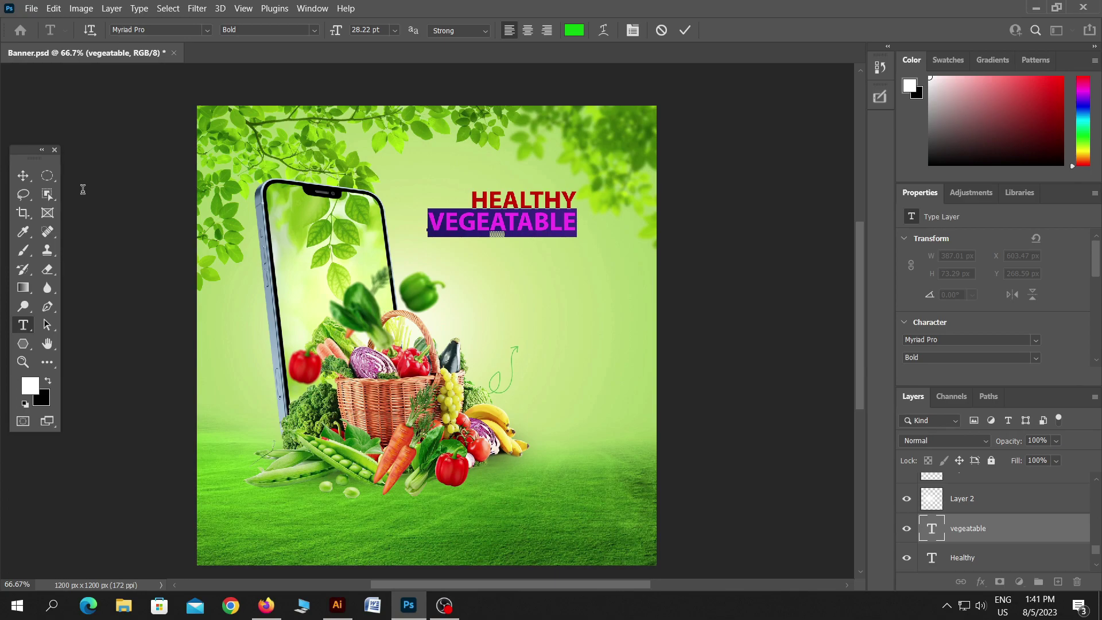
click(24, 178)
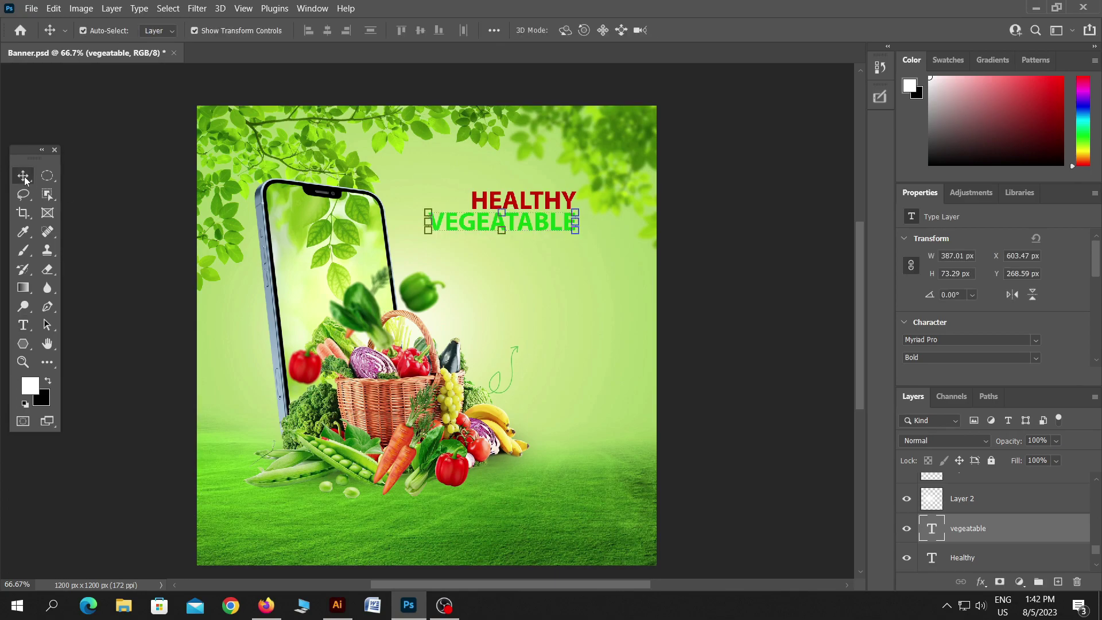
Select the VEGEATABLE text and try sampling a leaf green with the Eyedropper.
drag(468, 221, 482, 224)
key(ctrl+a)
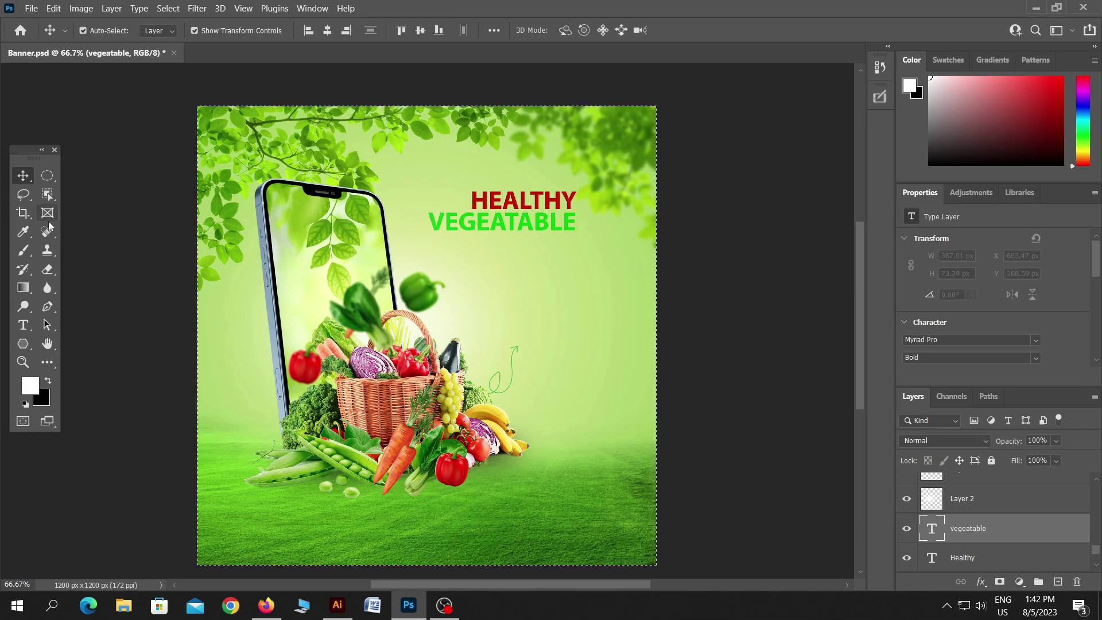
click(23, 325)
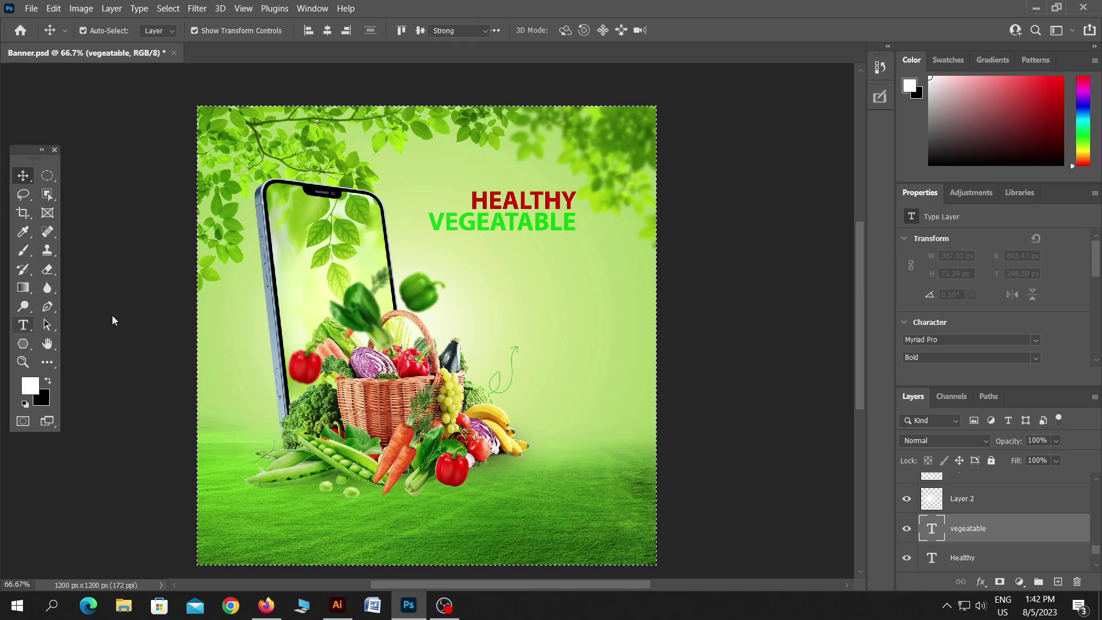
click(517, 222)
key(ctrl+a)
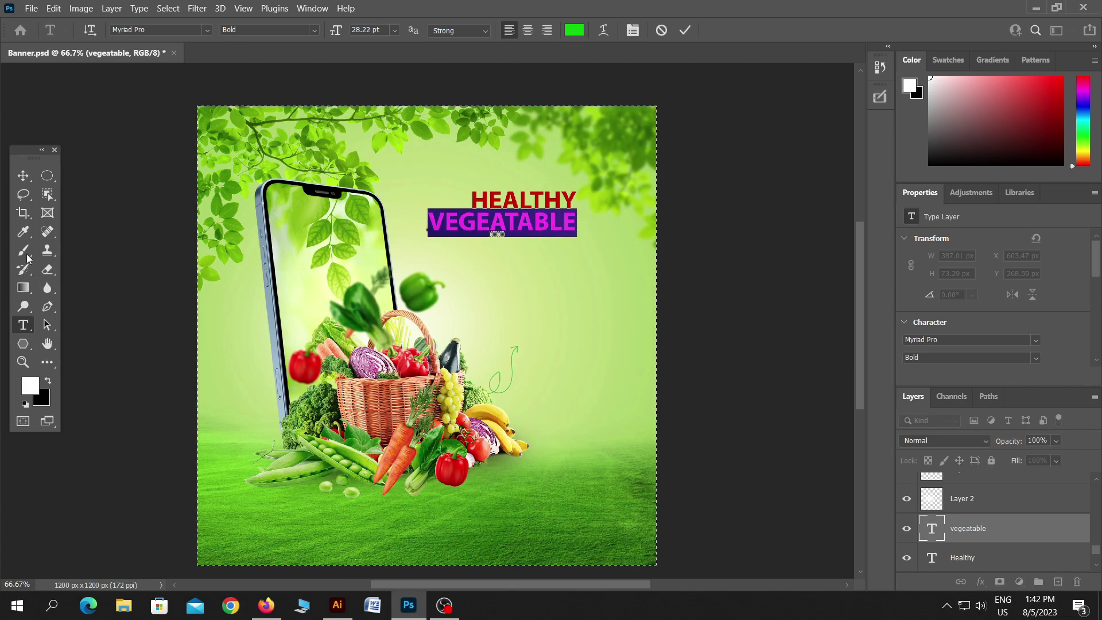
click(23, 232)
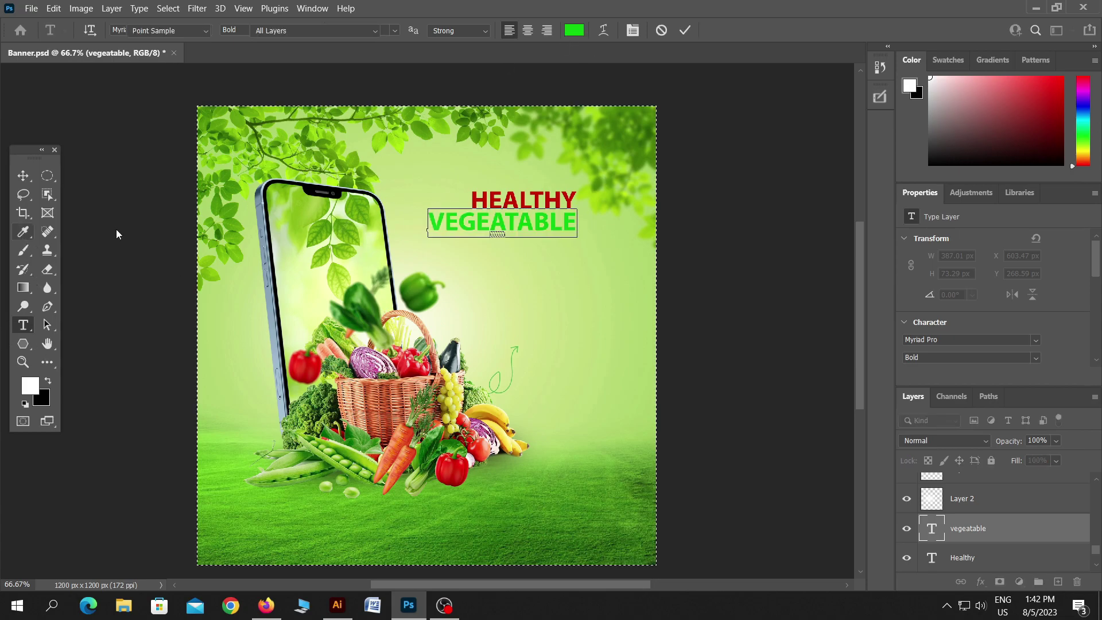
click(630, 135)
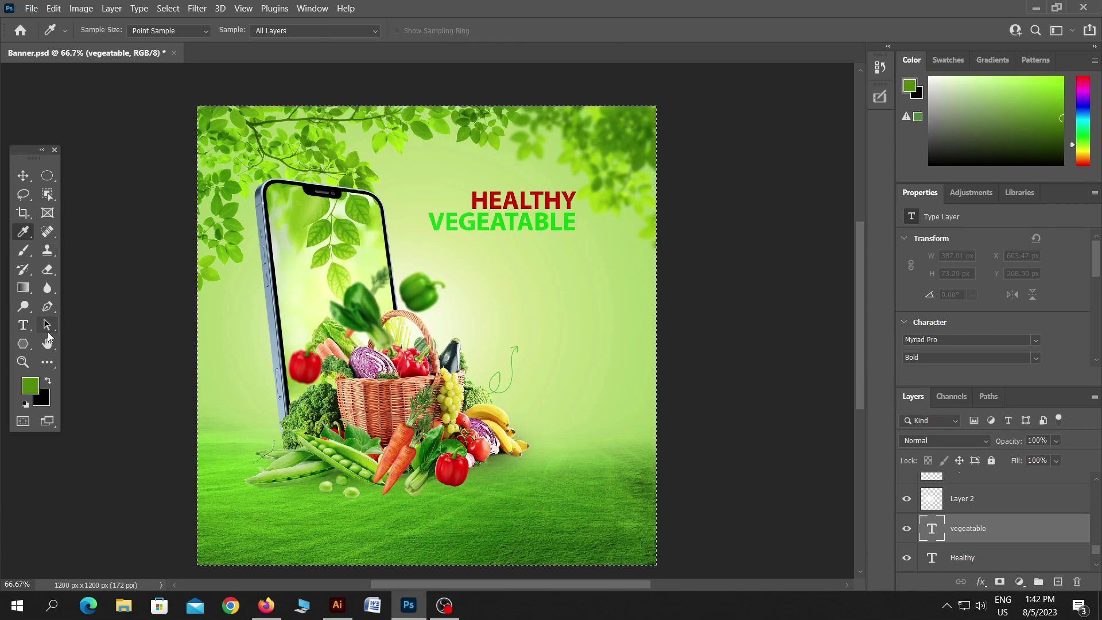
click(23, 325)
drag(480, 221, 566, 221)
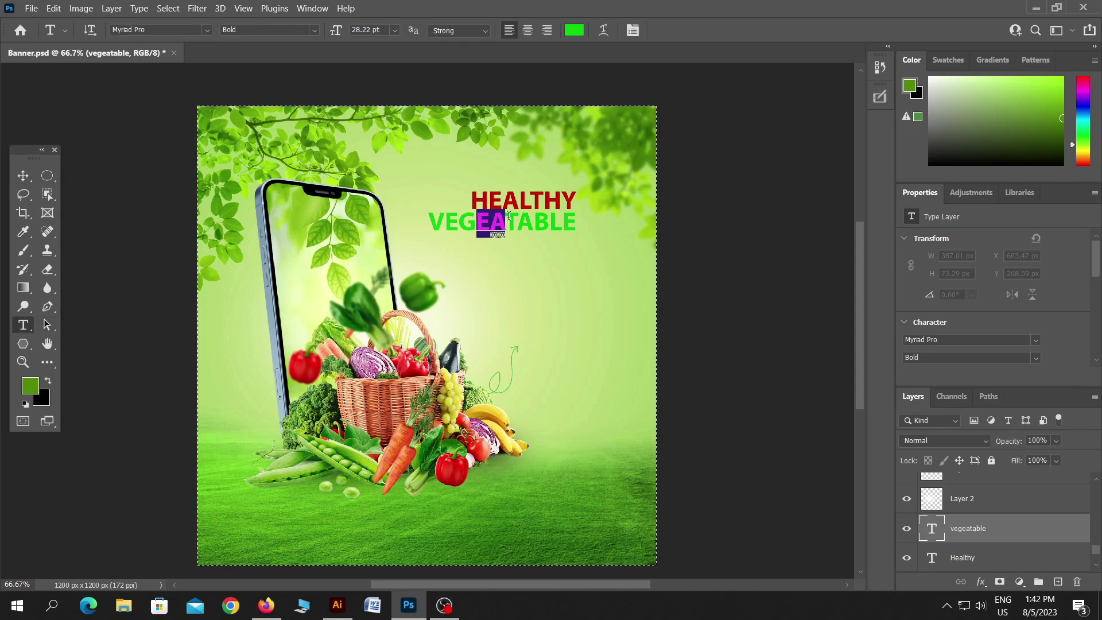
double_click(562, 222)
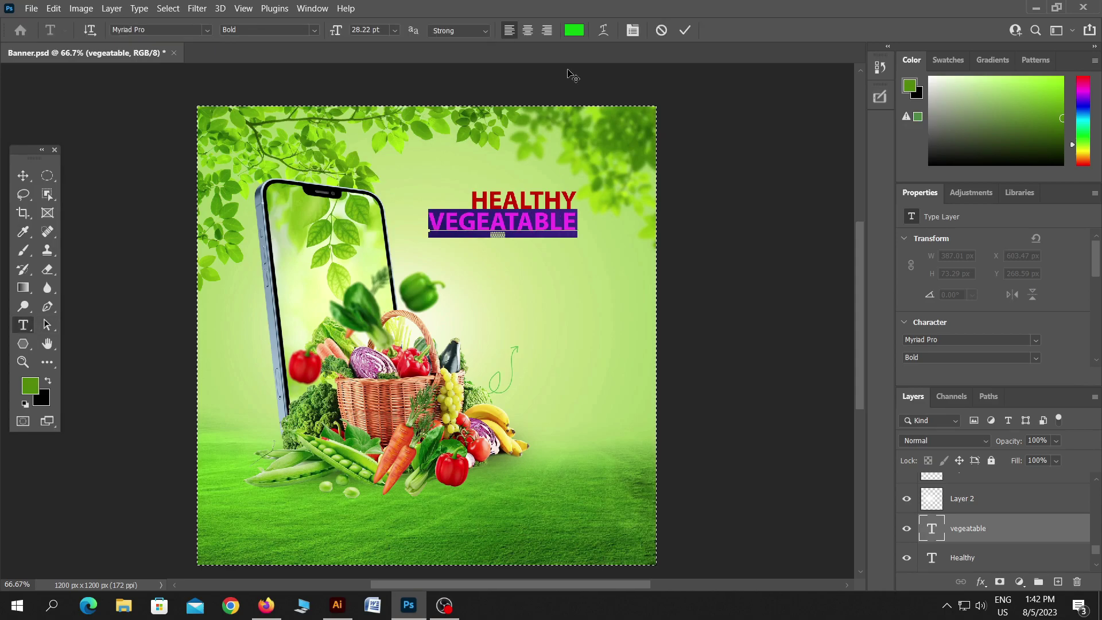
click(572, 31)
click(572, 32)
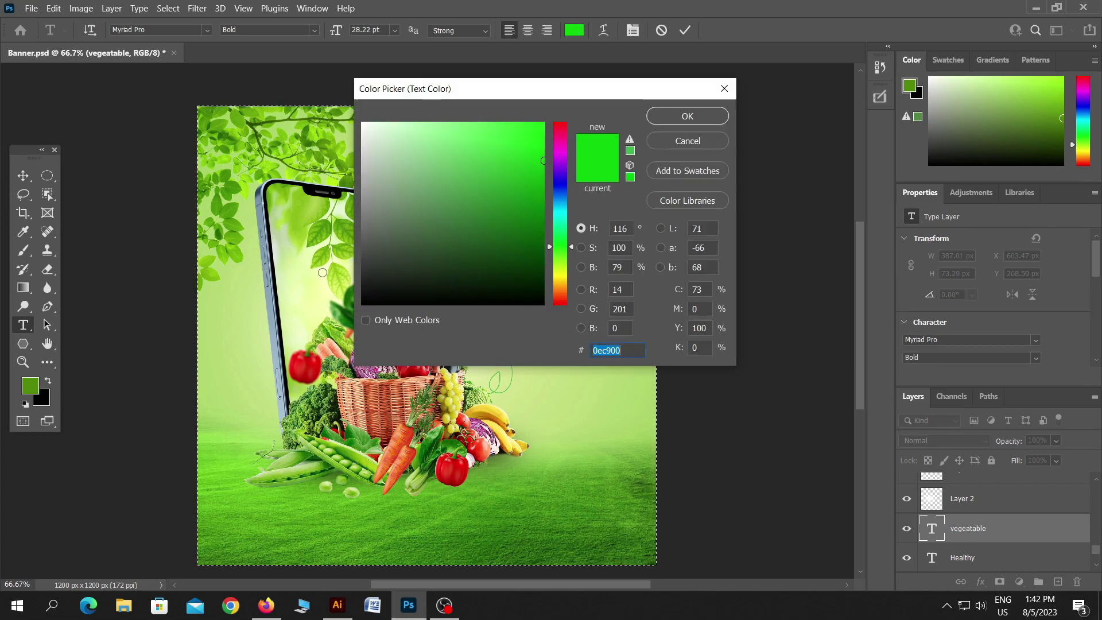
click(687, 141)
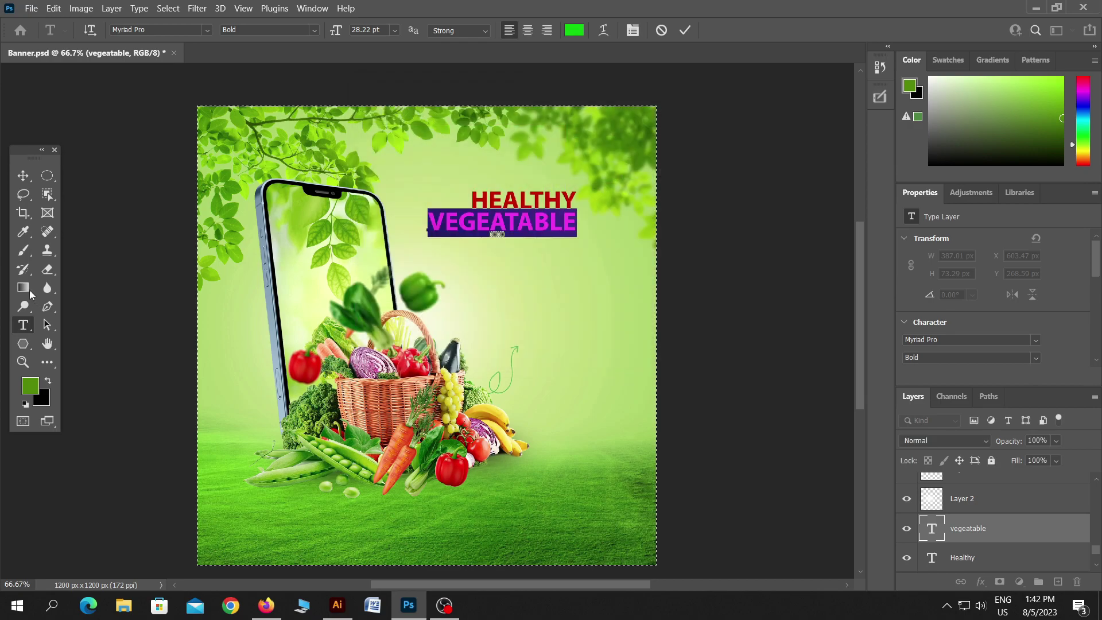
Darken VEGEATABLE to a muted leaf green with K 20 (hex 5a9f38).
click(24, 234)
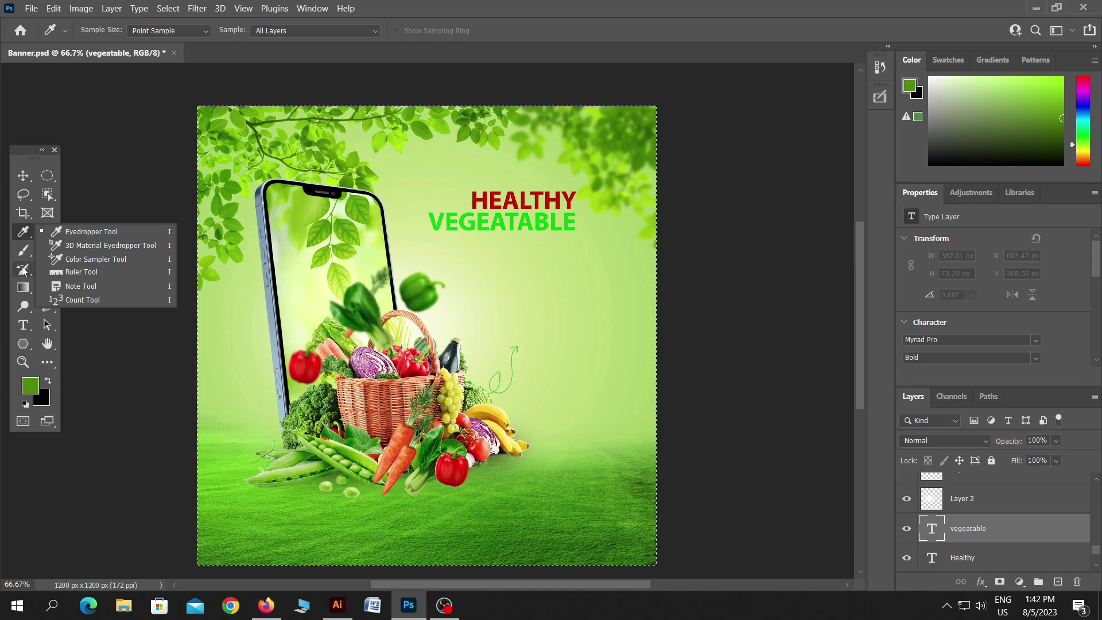
click(27, 327)
click(461, 223)
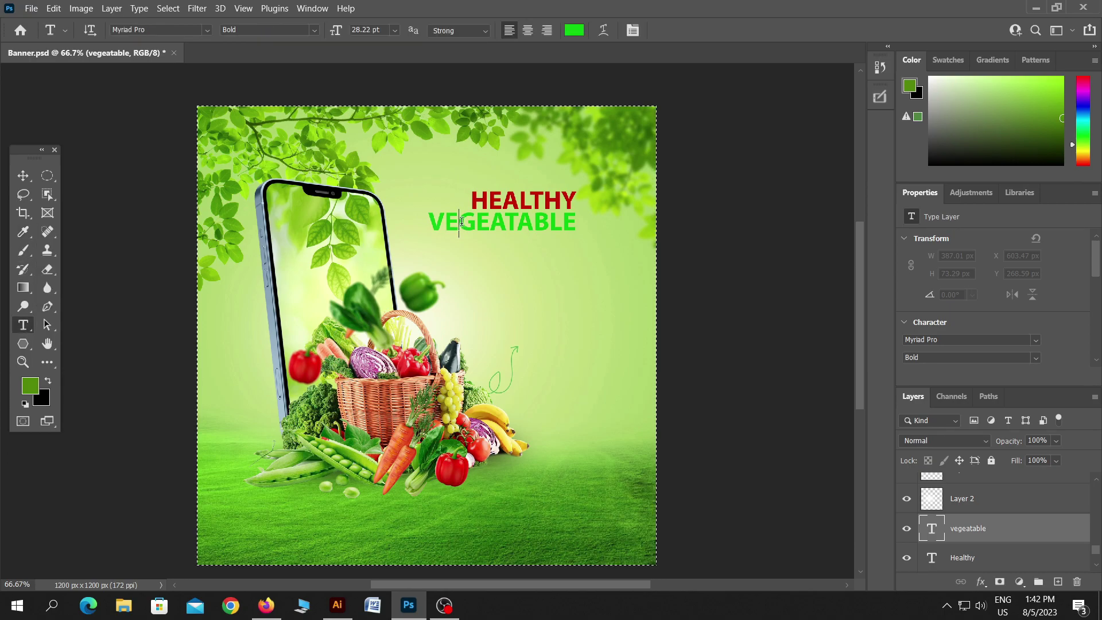
click(572, 31)
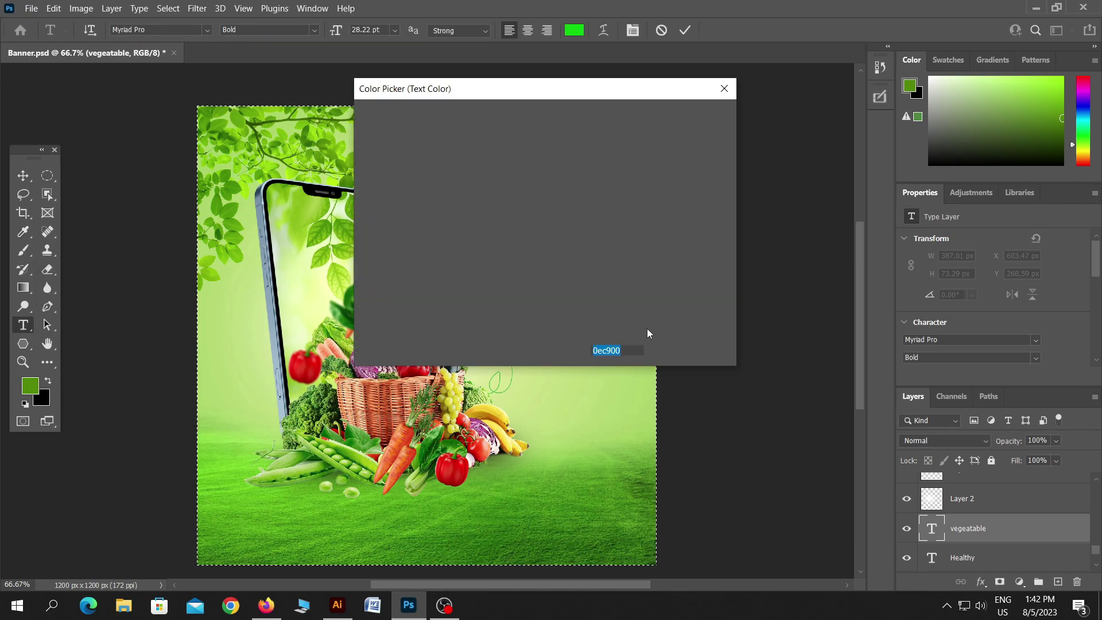
drag(578, 101, 726, 118)
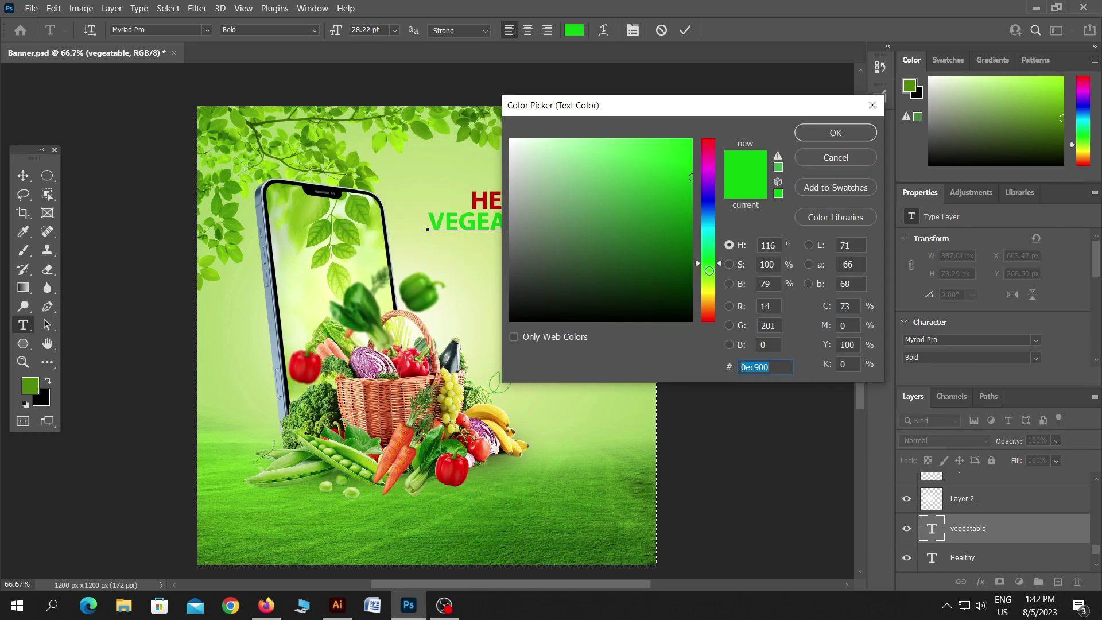
drag(720, 264, 722, 277)
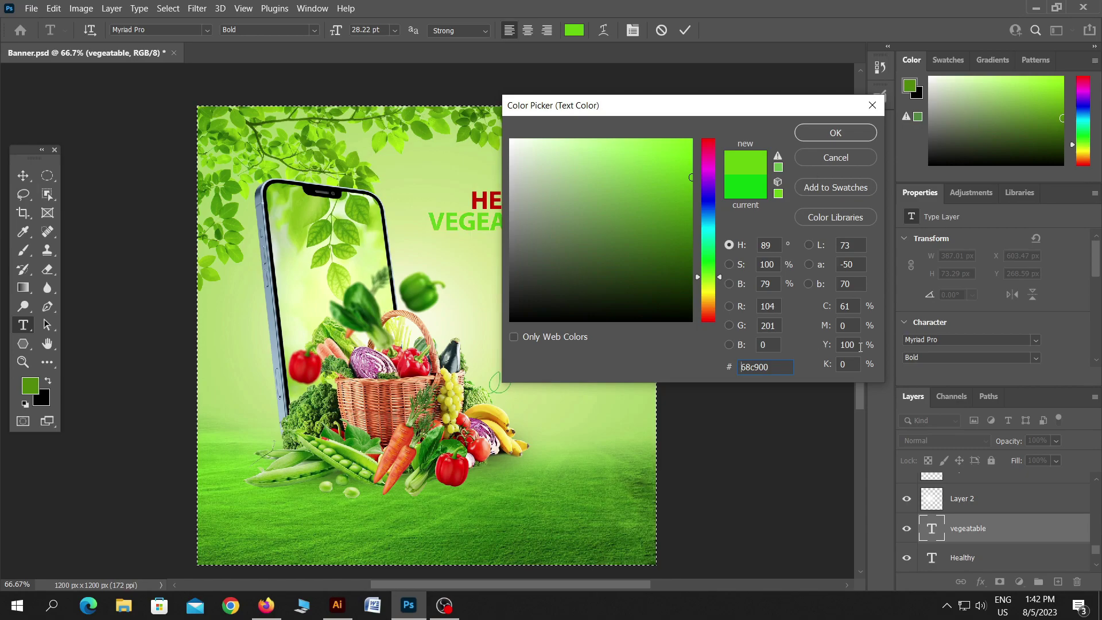
double_click(845, 364)
text(20)
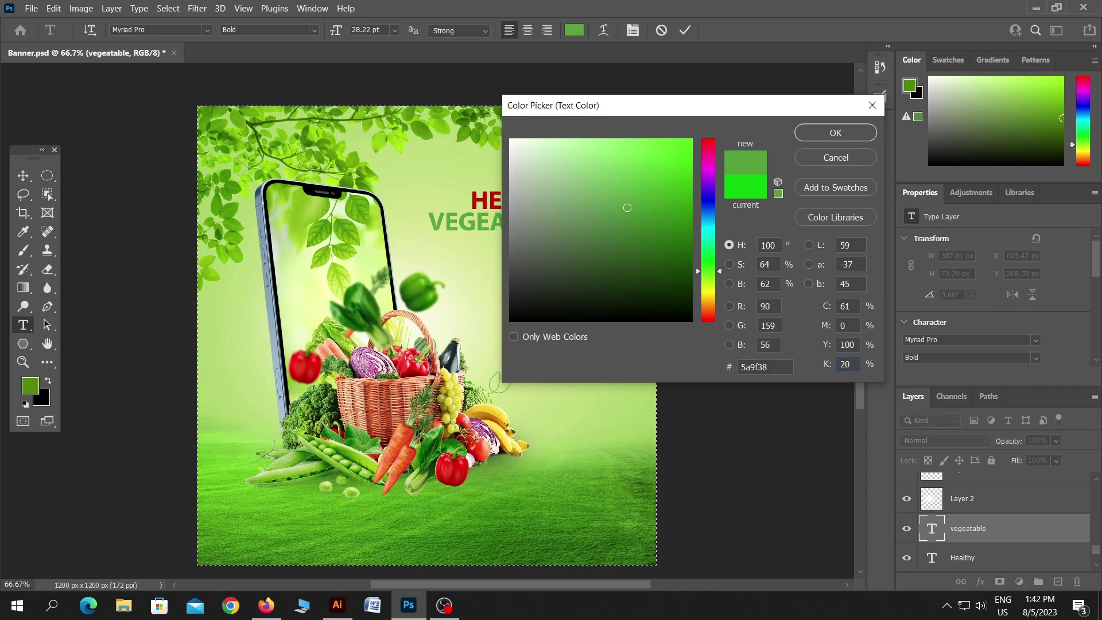
click(834, 134)
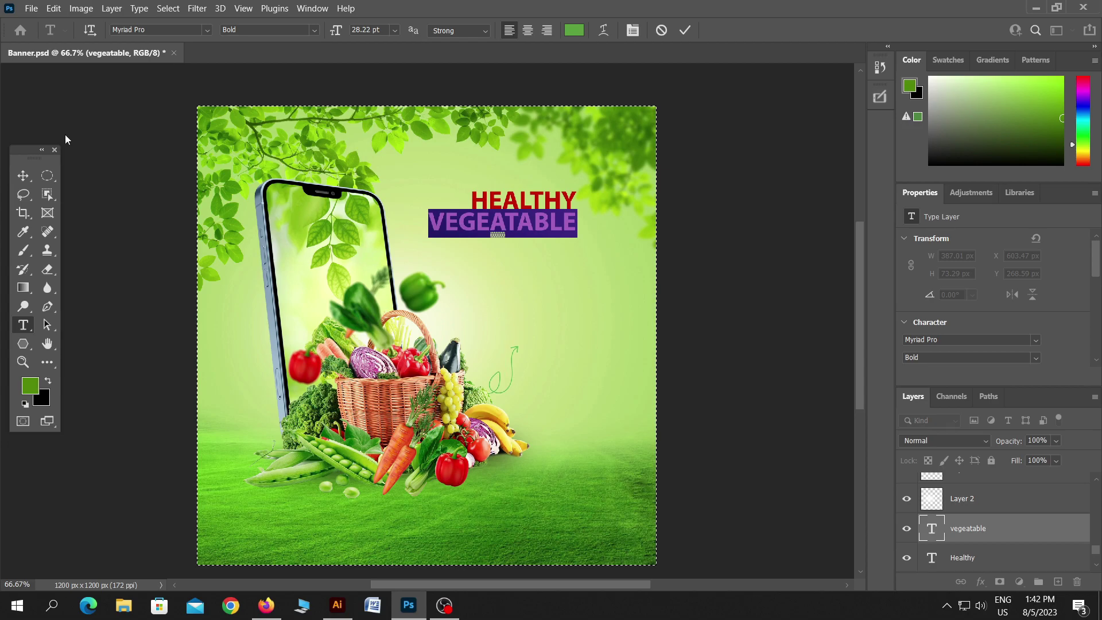
click(29, 177)
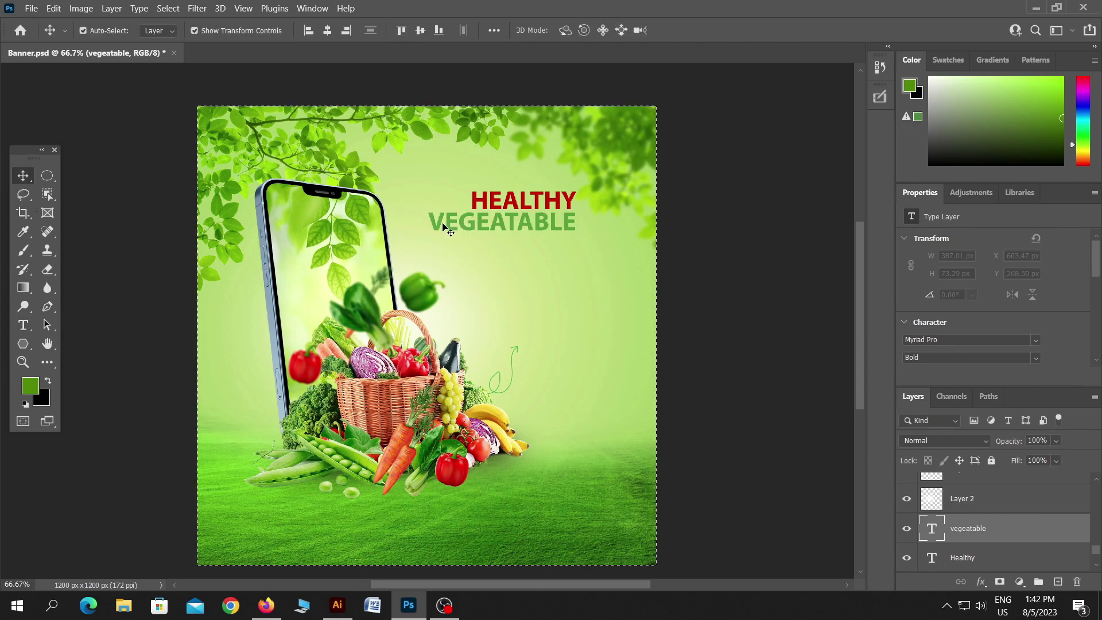
Add a LOREM IPSUM placeholder subtitle below VEGEATABLE and filter fonts by 'ari'.
click(22, 325)
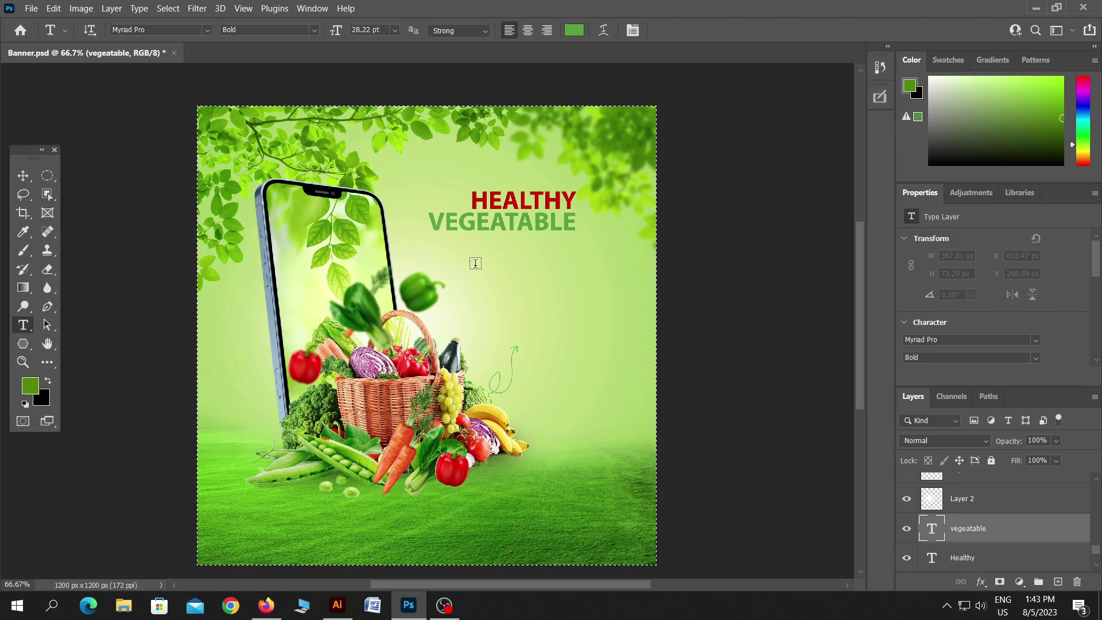
click(597, 288)
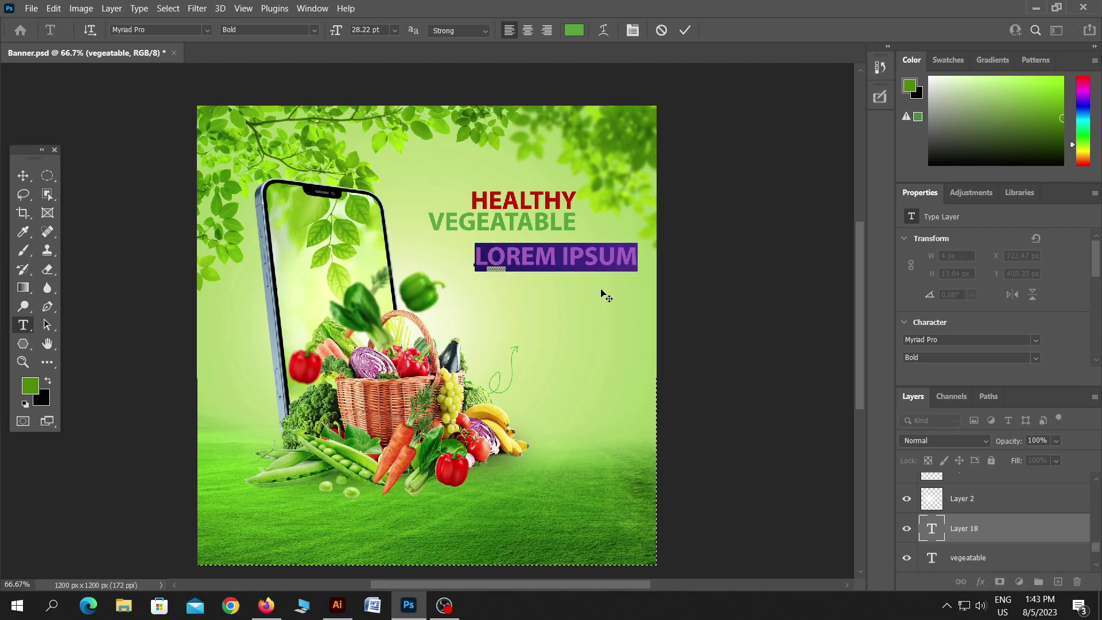
click(156, 31)
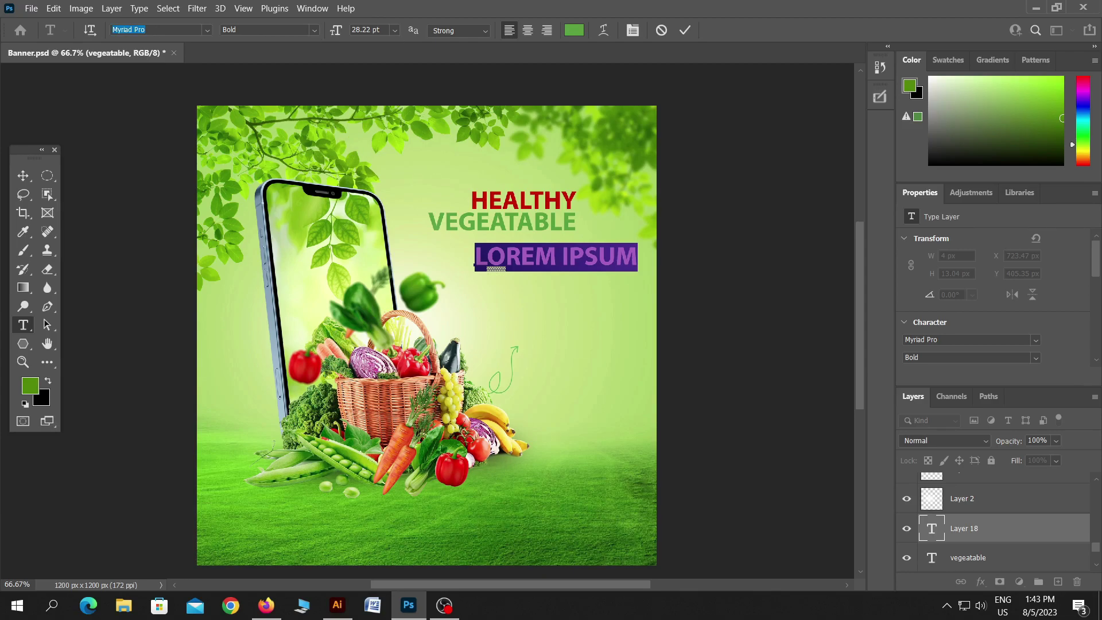
text(a)
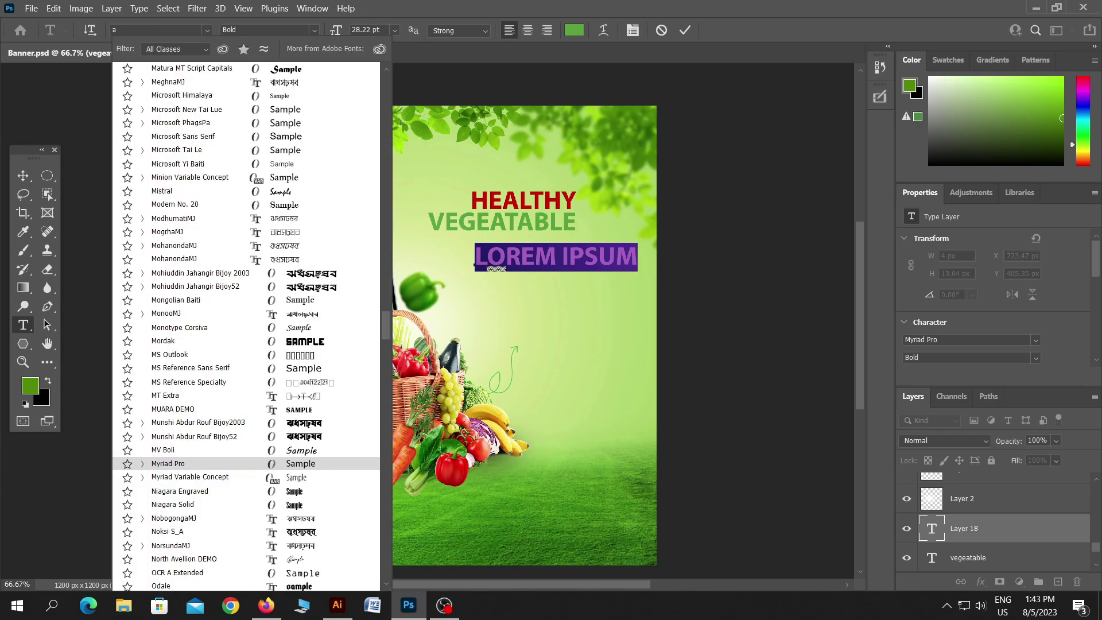
text(rial)
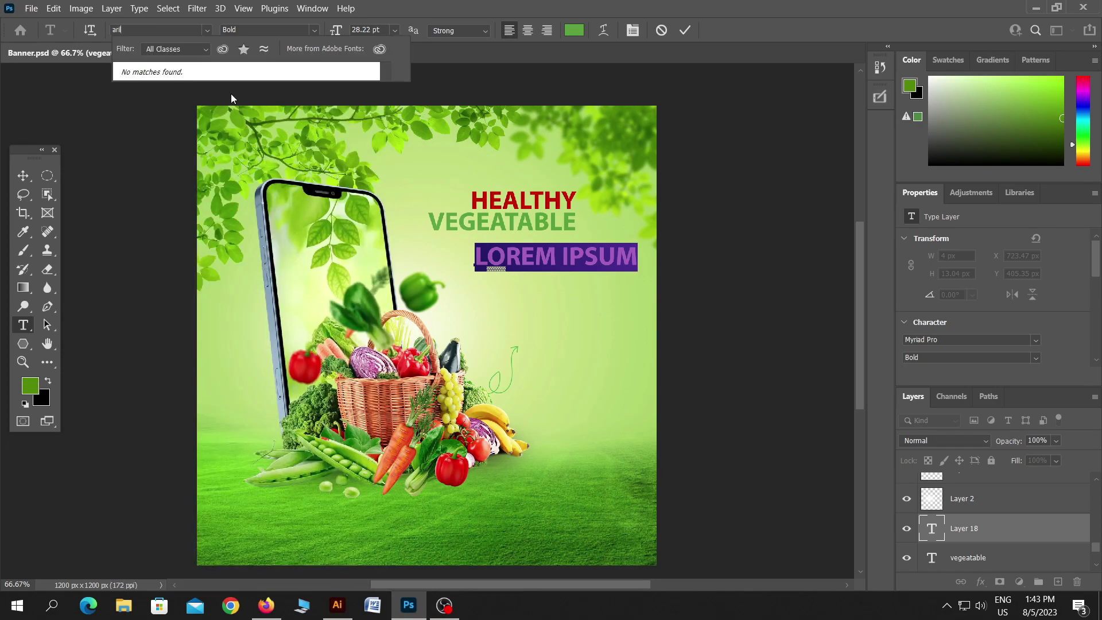
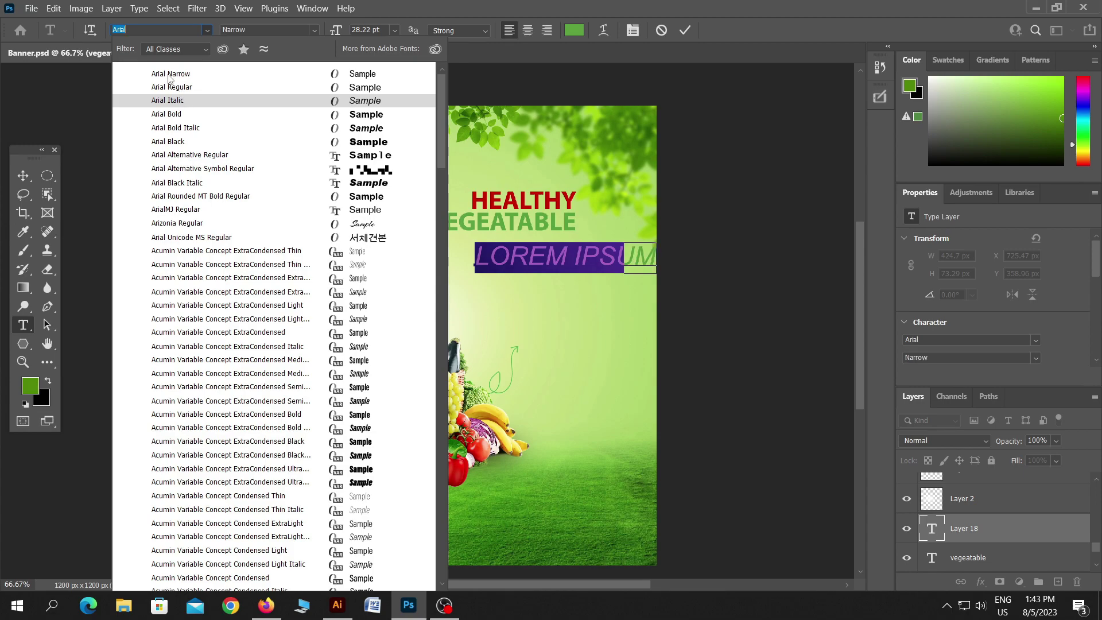
Replace the LOREM IPSUM placeholder with '100% PURE ORGAN' in Arial Narrow.
click(170, 75)
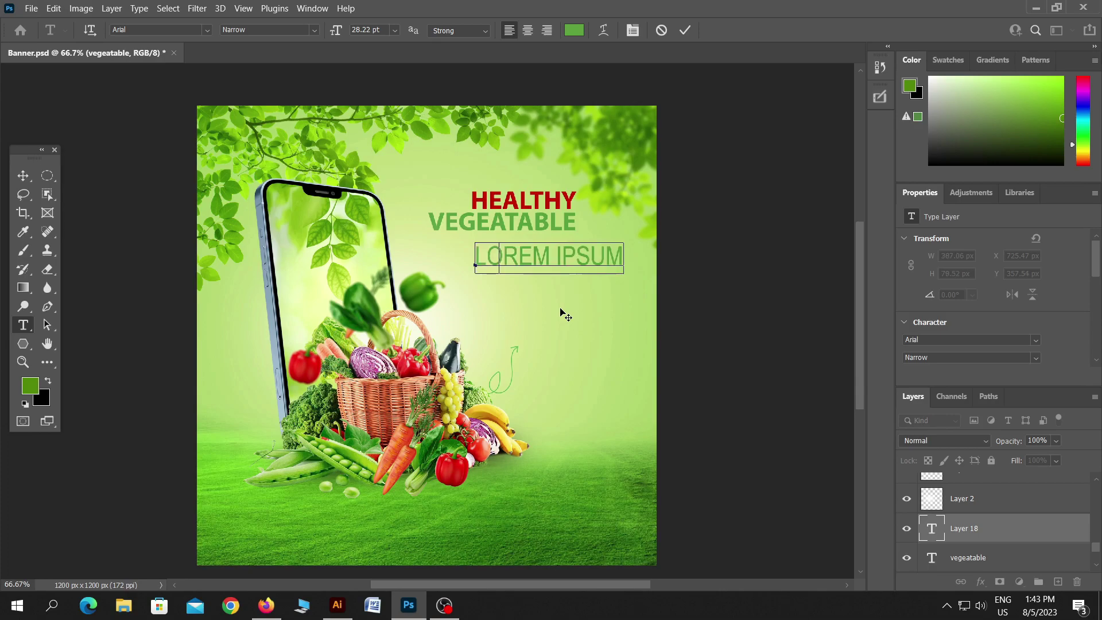
text(100%)
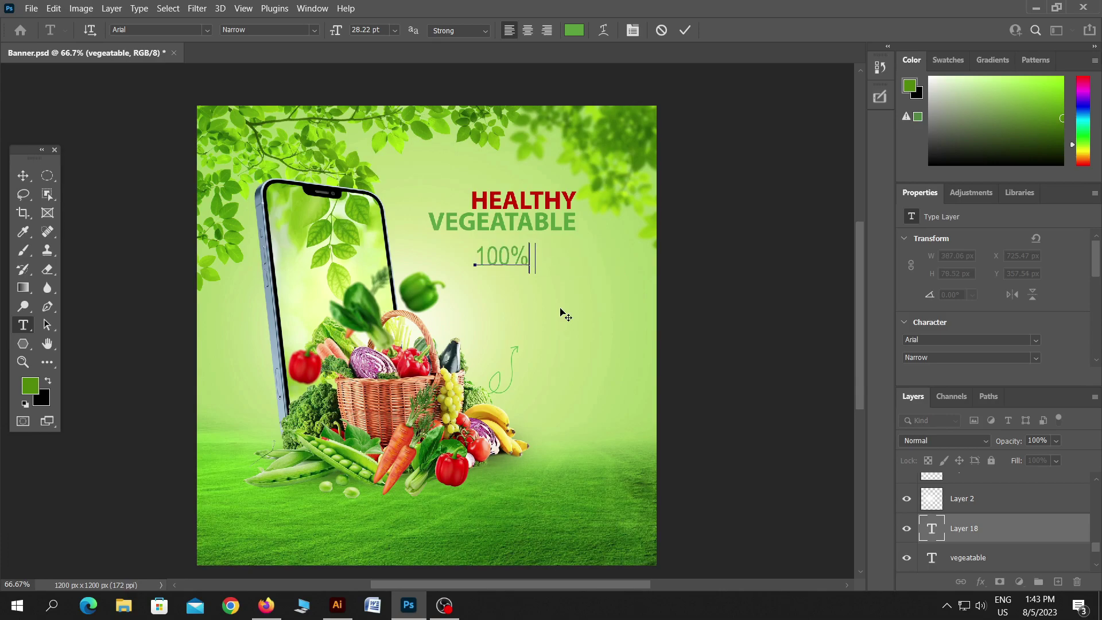
text( PURE)
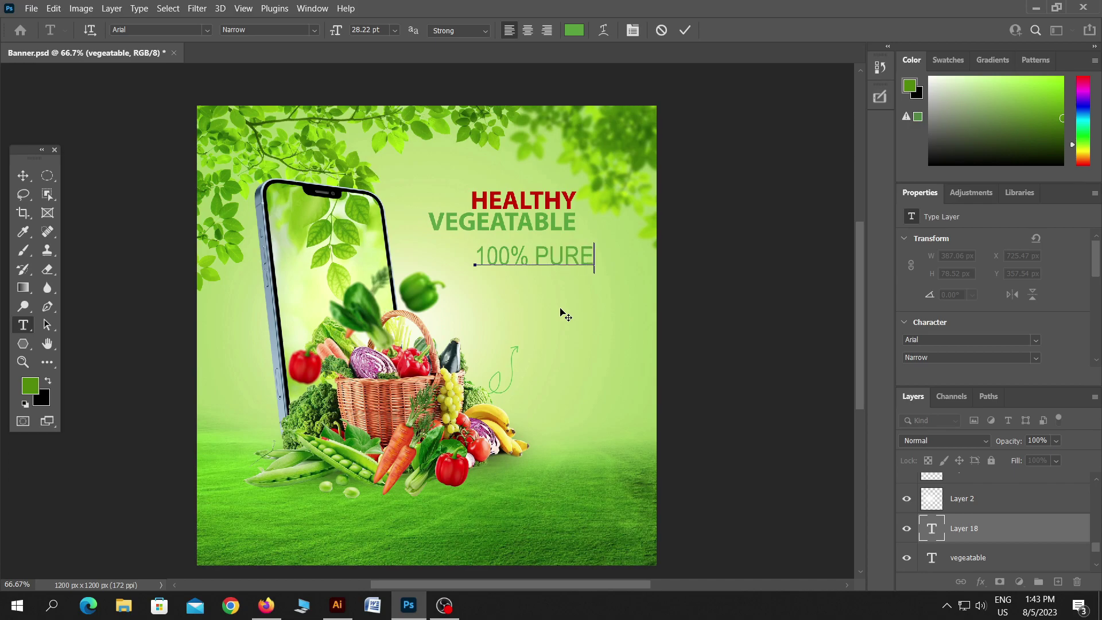
text( O)
text(RGANI)
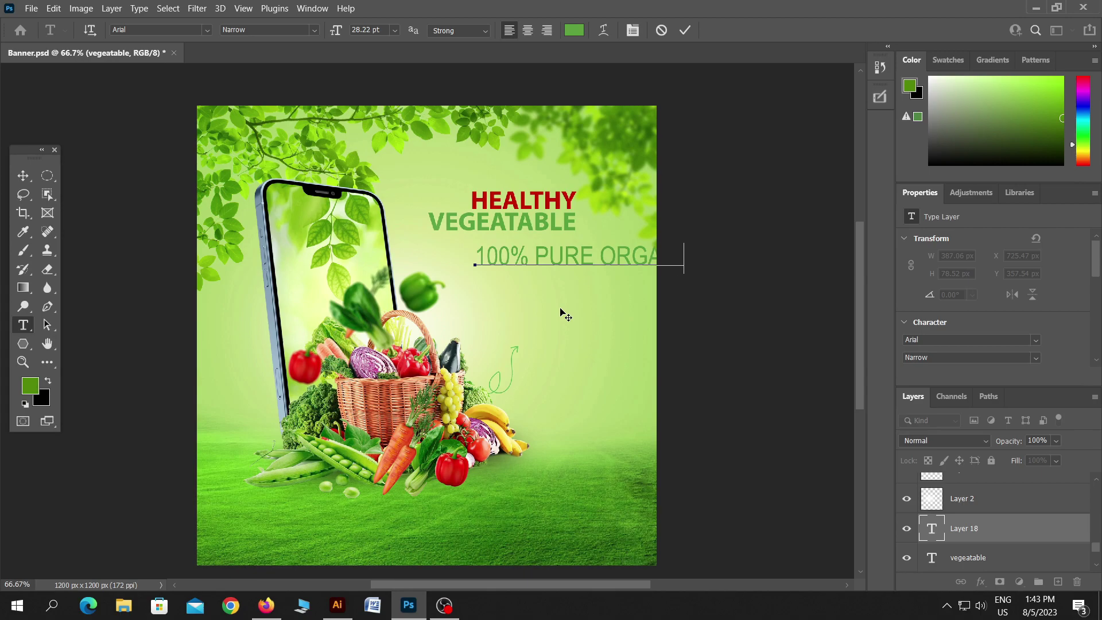
key(Left)
Drag the 100% PURE ORGAN text layer left and up beneath the VEGEATABLE heading.
click(23, 175)
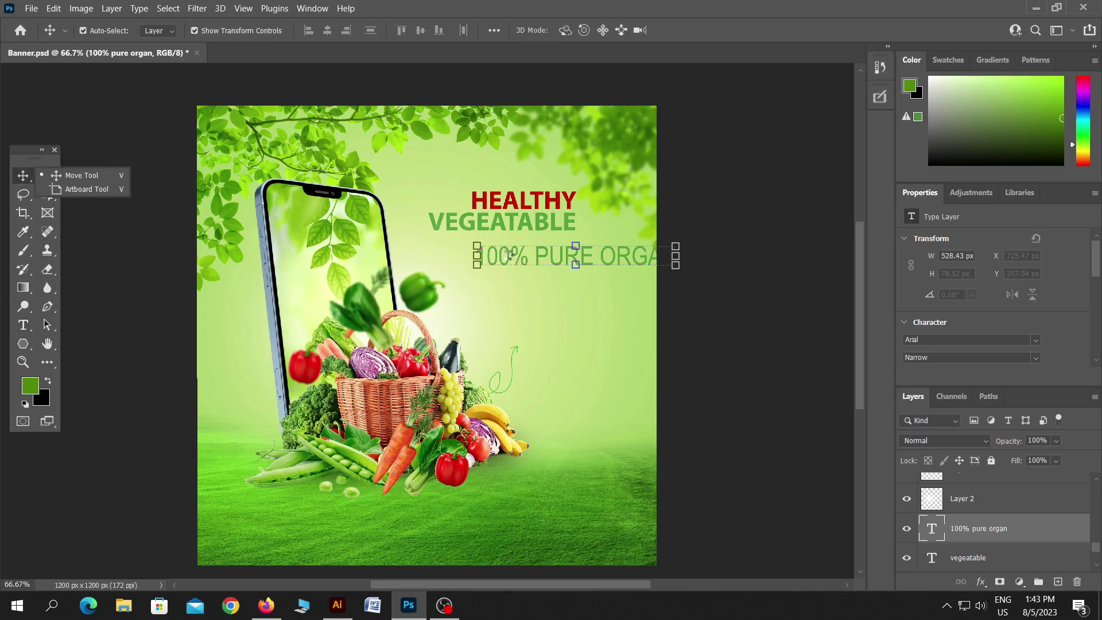
click(464, 251)
drag(464, 251, 393, 241)
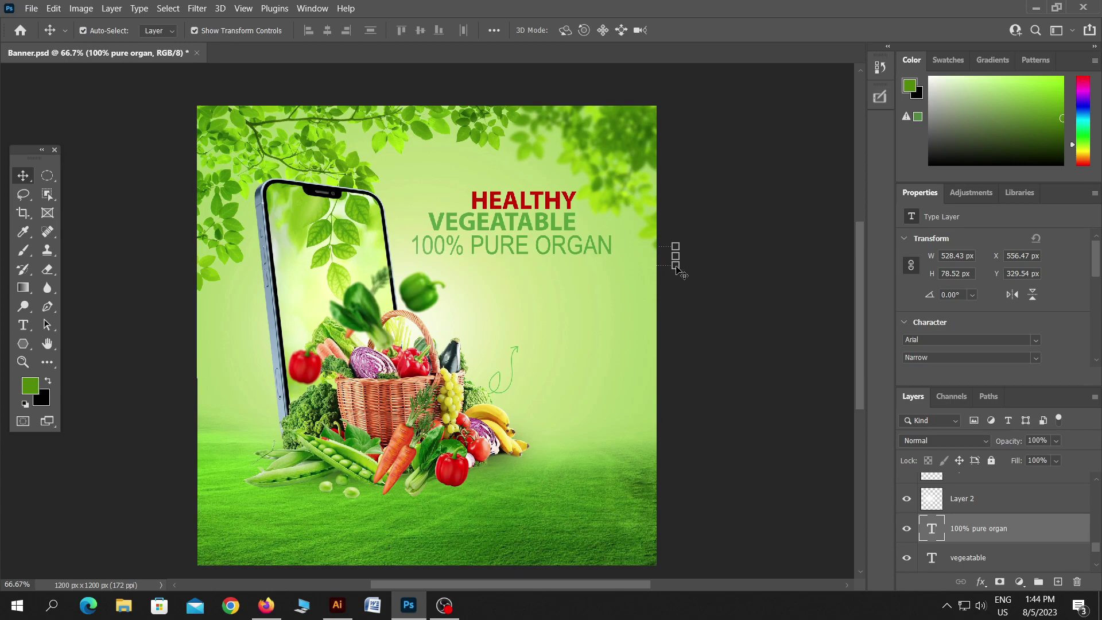
click(679, 280)
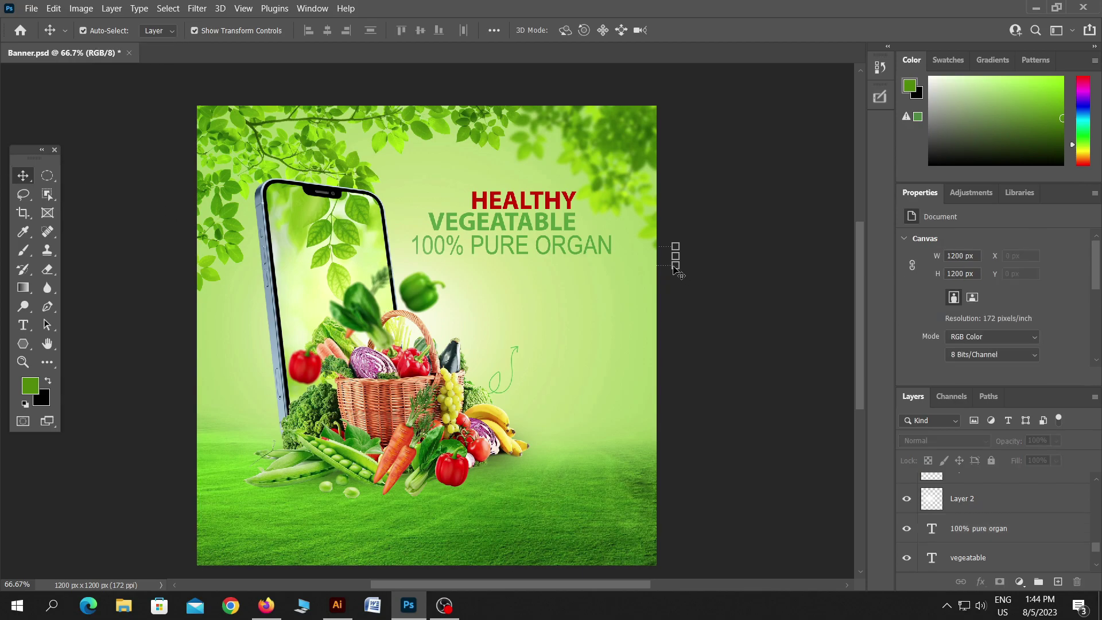
drag(675, 269, 553, 249)
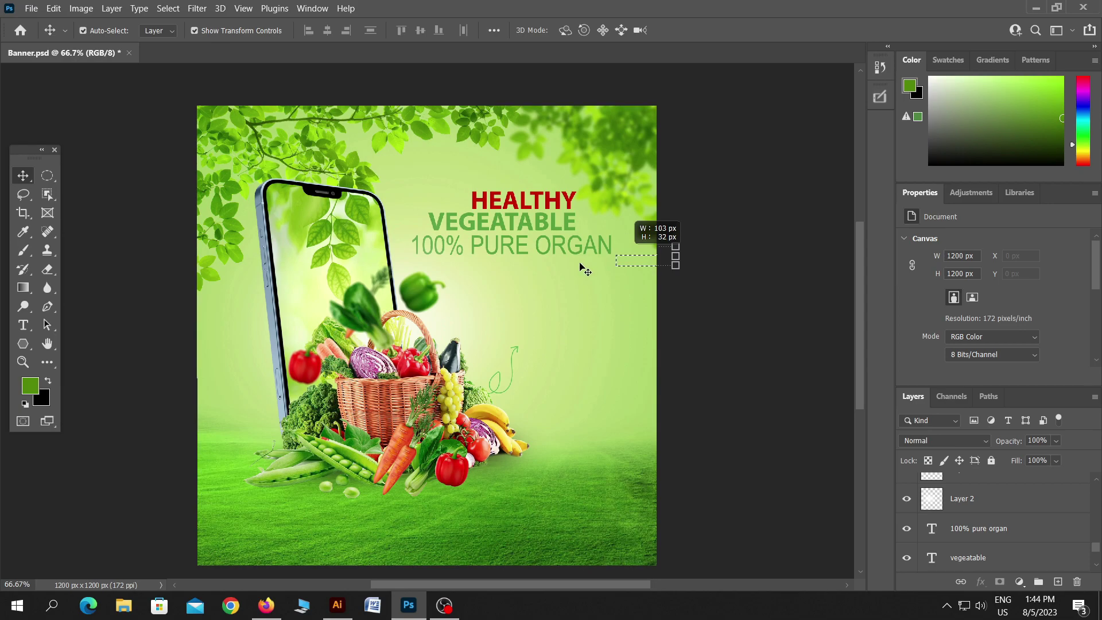
click(551, 249)
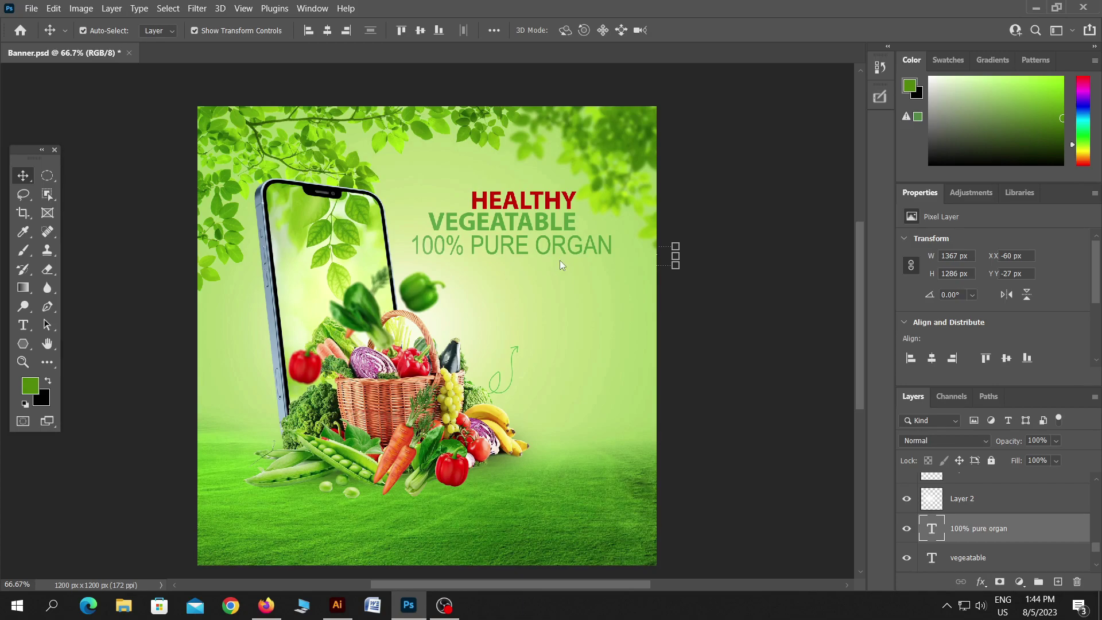
click(52, 178)
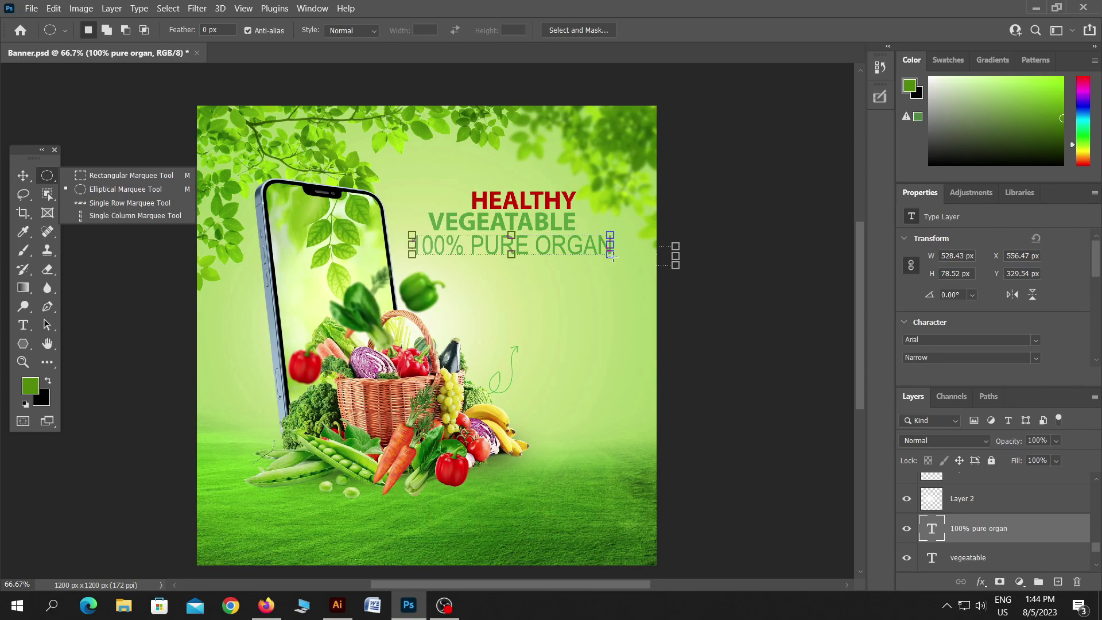
click(27, 177)
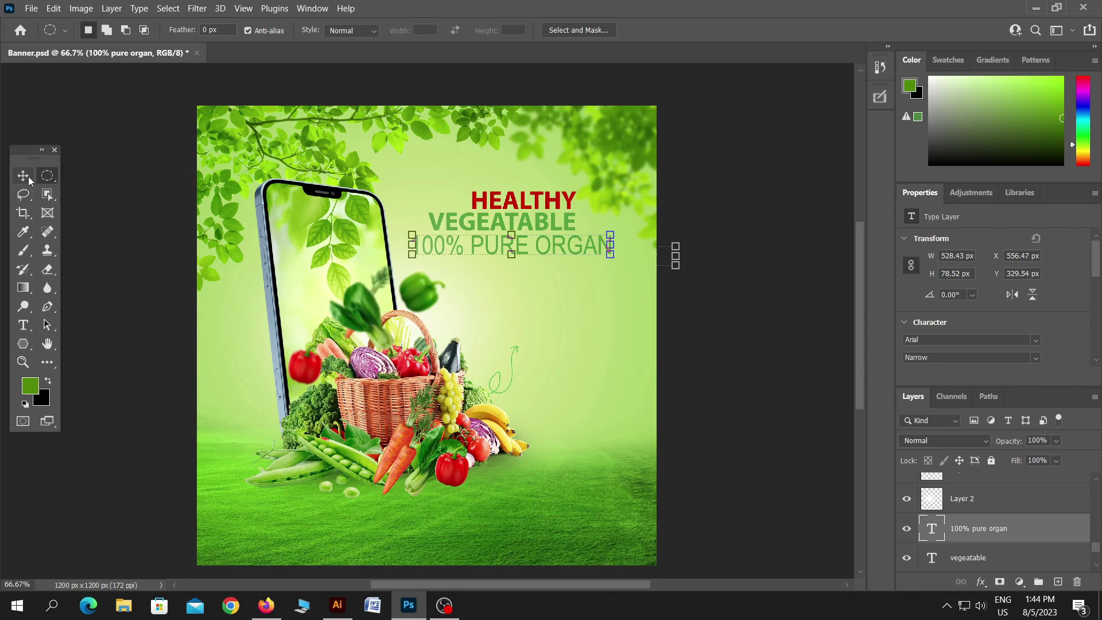
Scale the 100% PURE ORGAN line down to about 244 px wide.
click(613, 258)
drag(613, 257, 524, 242)
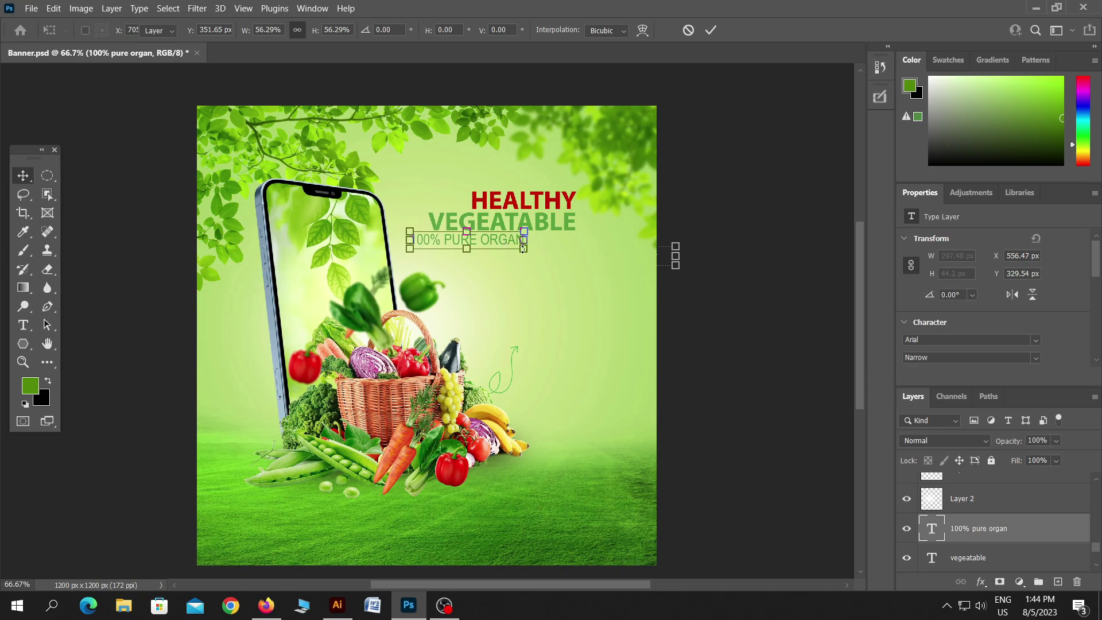
drag(523, 248, 506, 244)
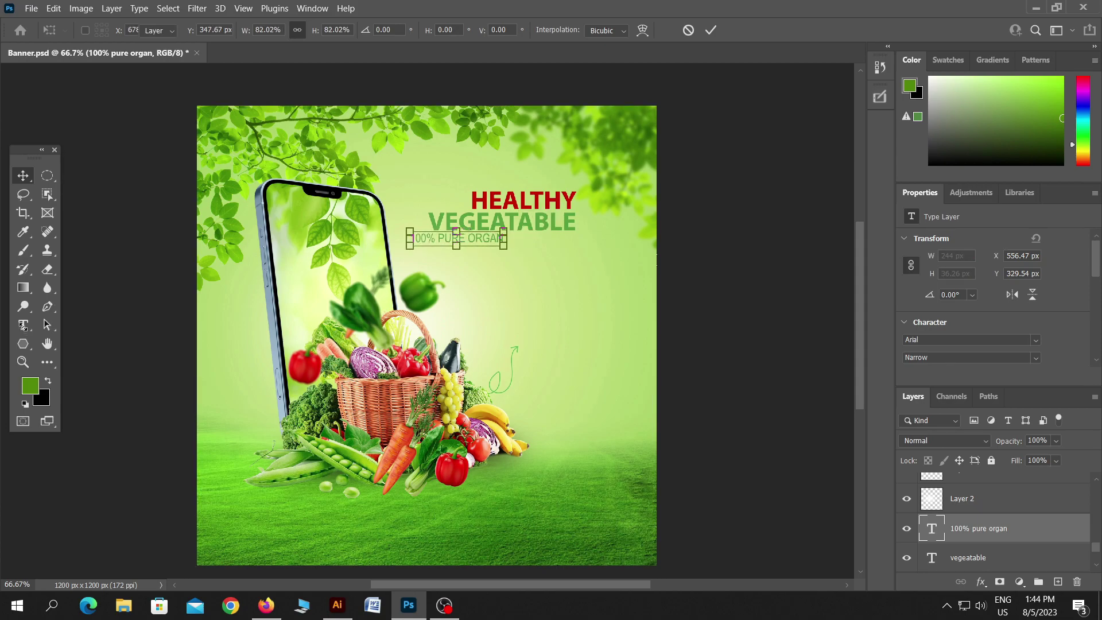
click(23, 326)
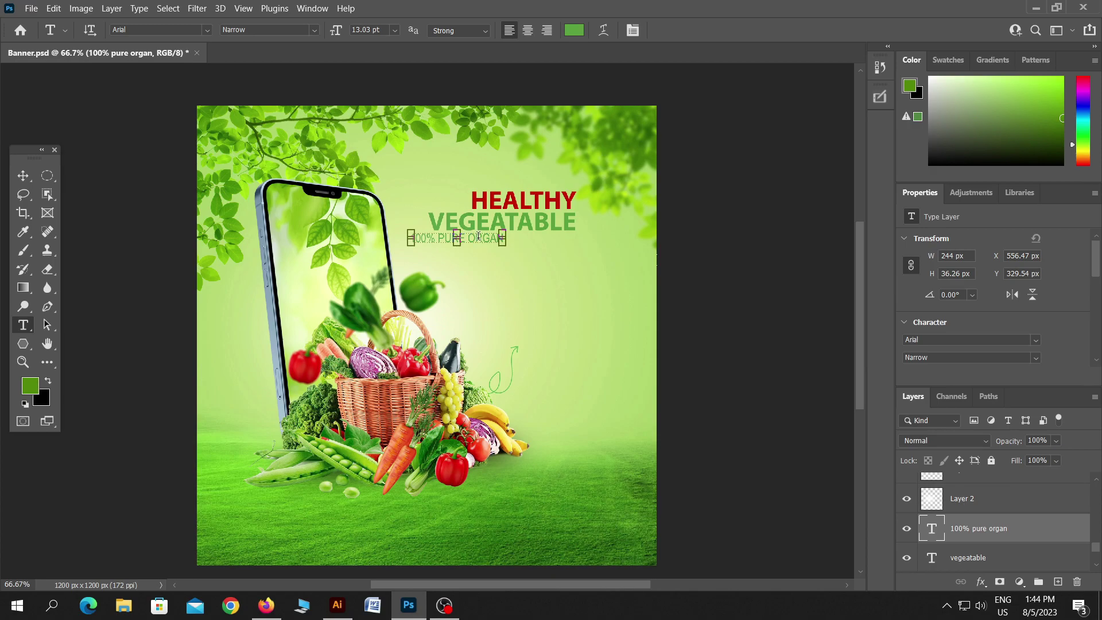
Extend the subtitle so it reads '100% PURE ORGANEG AND NATURAL'.
click(477, 237)
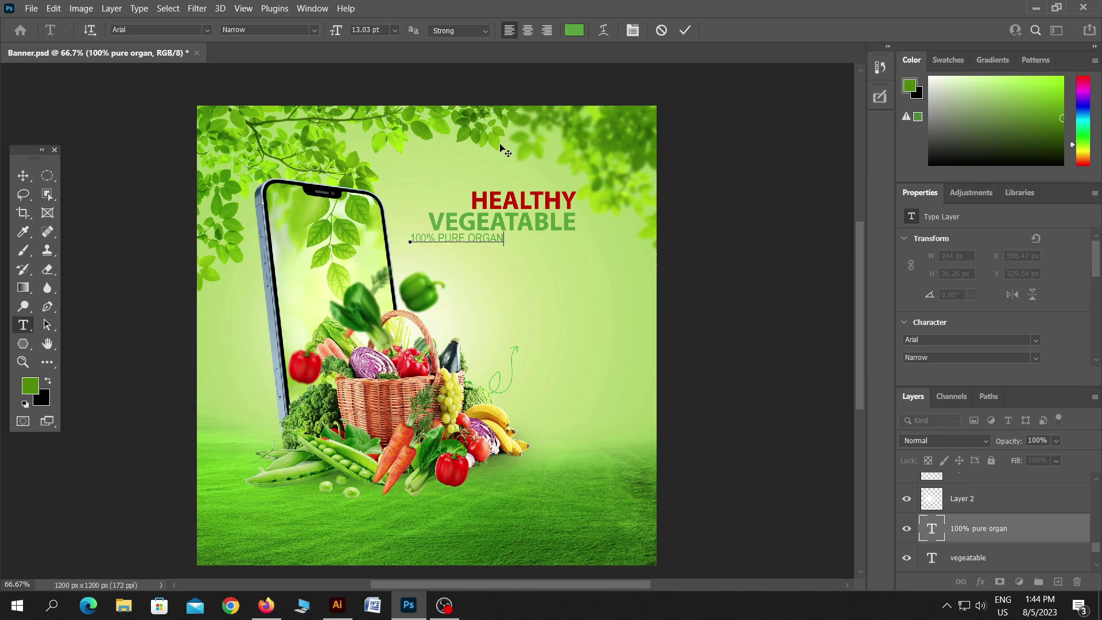
text(eg)
text( and)
text(natu)
text(ra)
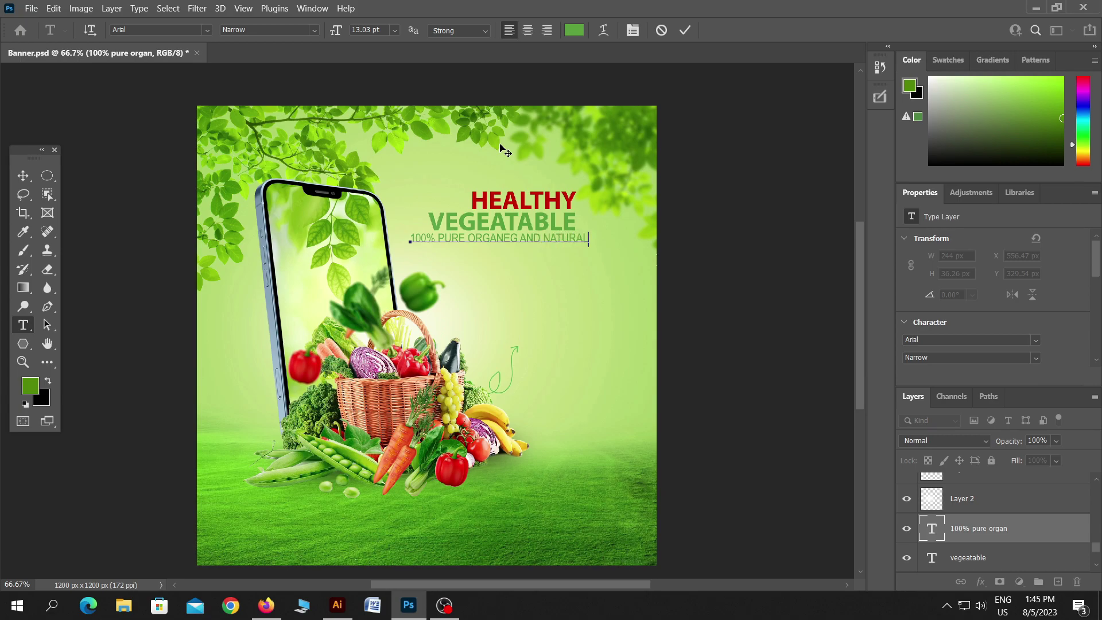
click(24, 175)
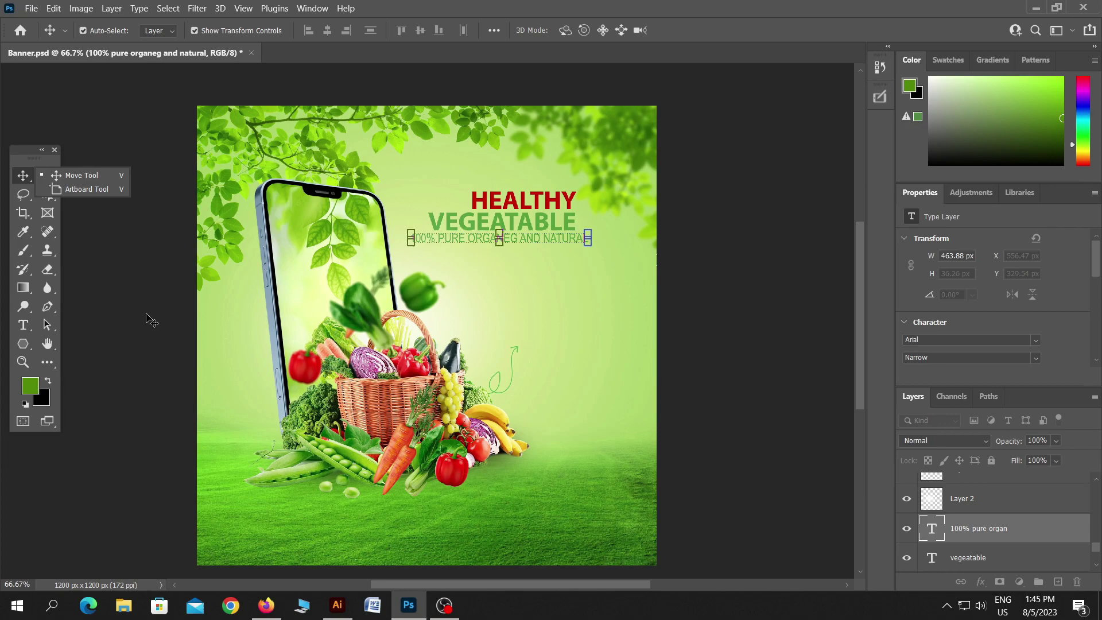
Scale the subtitle slightly smaller, to about 425 px wide.
click(150, 319)
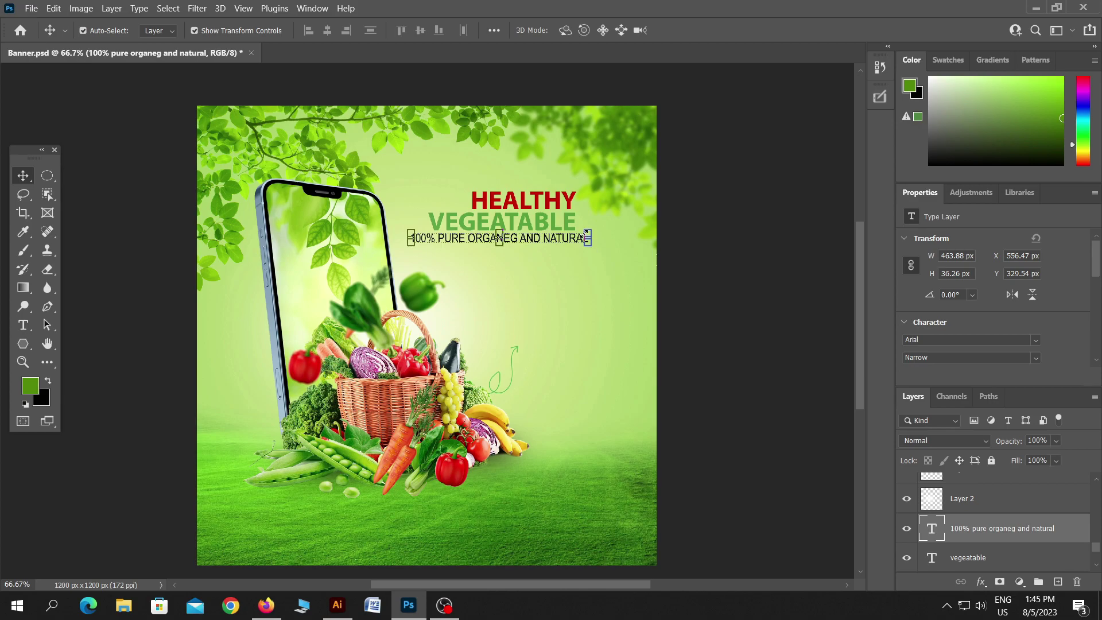
drag(585, 234, 572, 232)
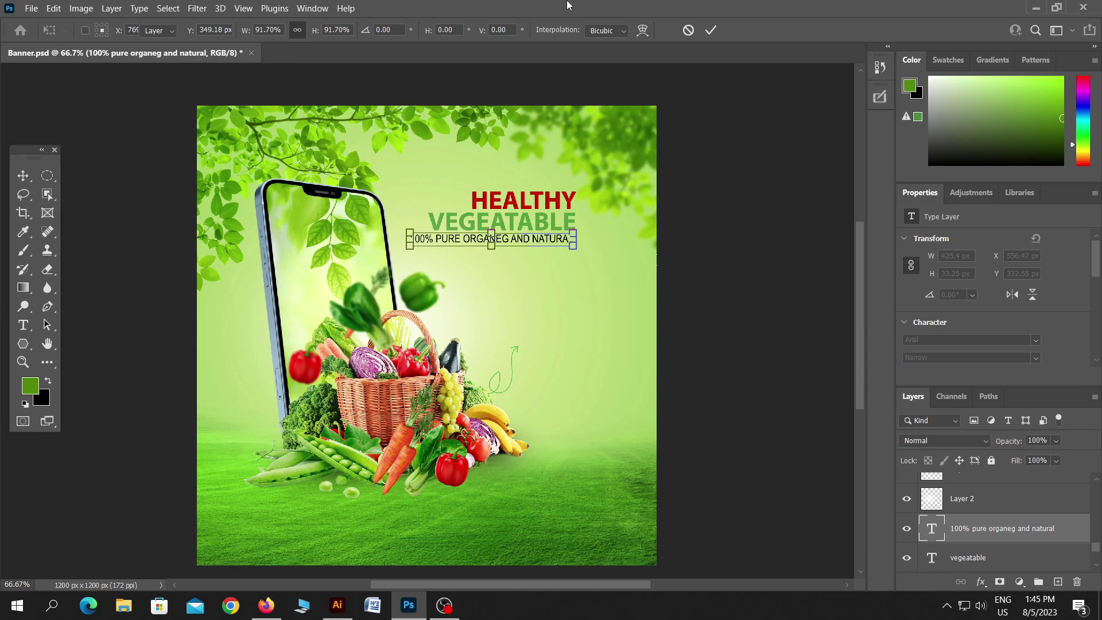
key(Return)
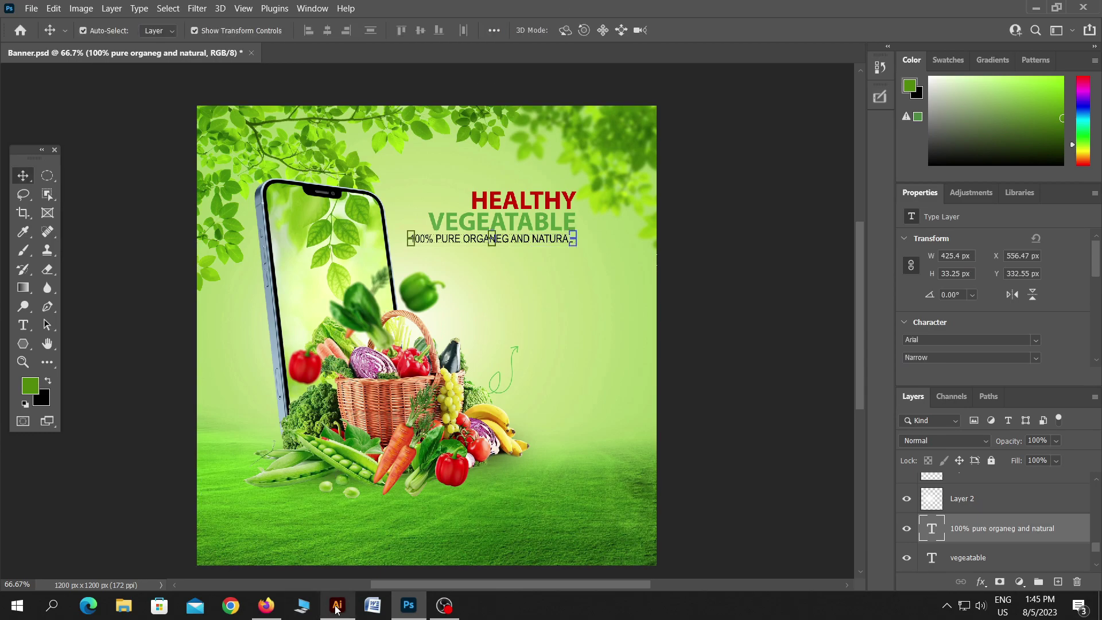
In Illustrator, draw a small green-filled circle near the artboard's upper left.
click(336, 605)
click(62, 182)
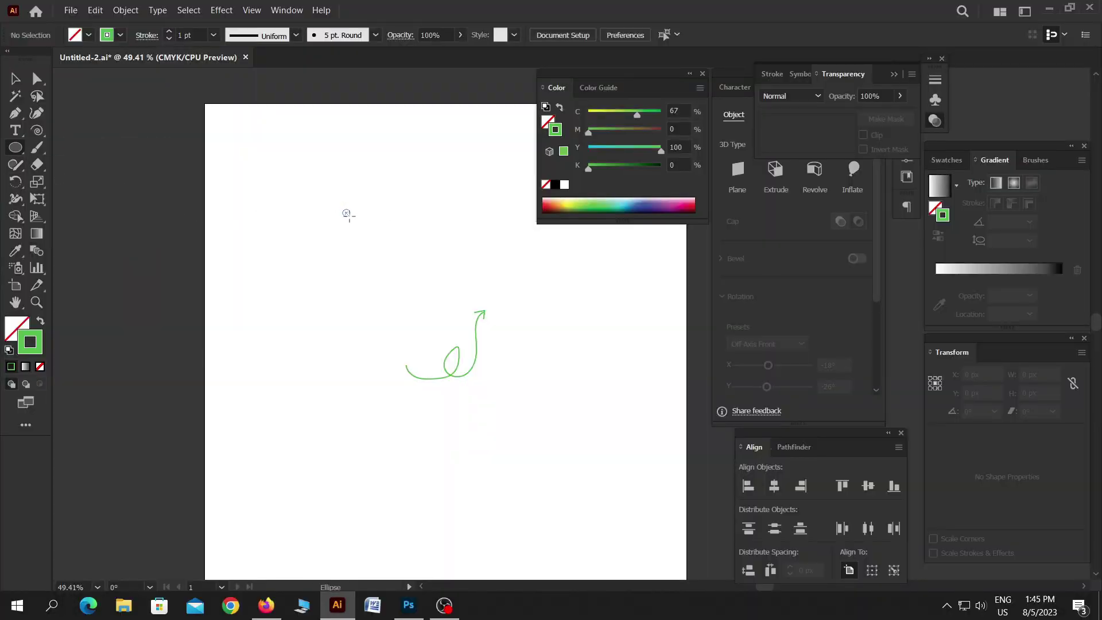
drag(343, 210, 348, 216)
click(40, 321)
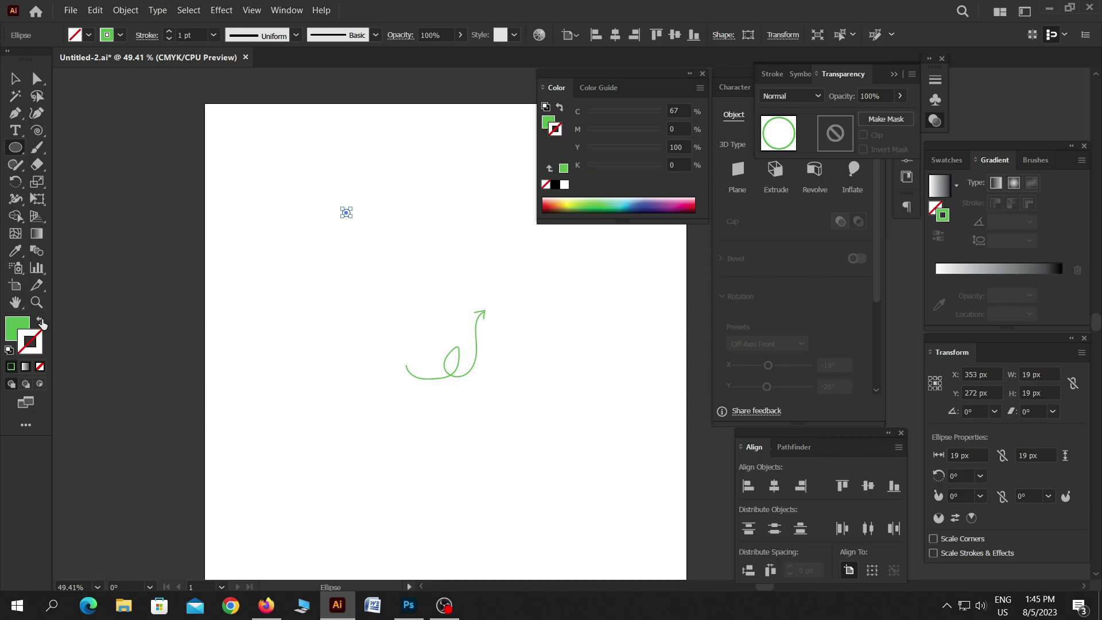
key(v)
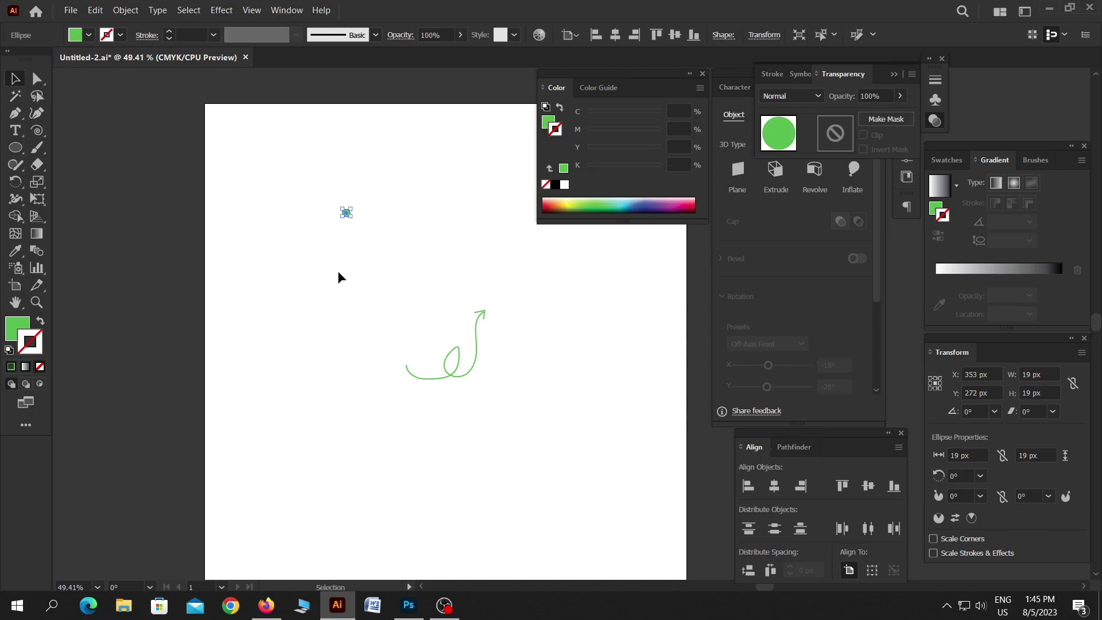
click(315, 192)
mouse_move(315, 192)
mouse_down()
mouse_move(361, 231)
mouse_move(347, 213)
mouse_up()
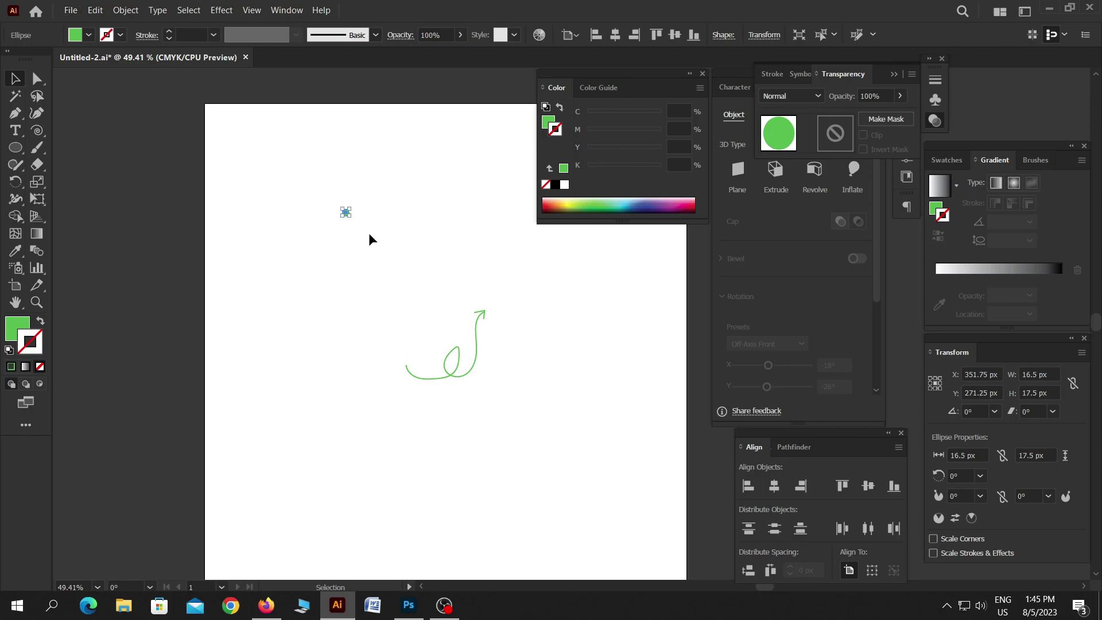
click(319, 195)
drag(312, 181, 360, 222)
Duplicate the dot into a row of four, then repeat the row into four rows.
drag(344, 212, 362, 216)
key(ctrl+d)
key(ctrl+d)
mouse_move(283, 185)
mouse_down()
mouse_move(421, 231)
mouse_move(395, 241)
mouse_up()
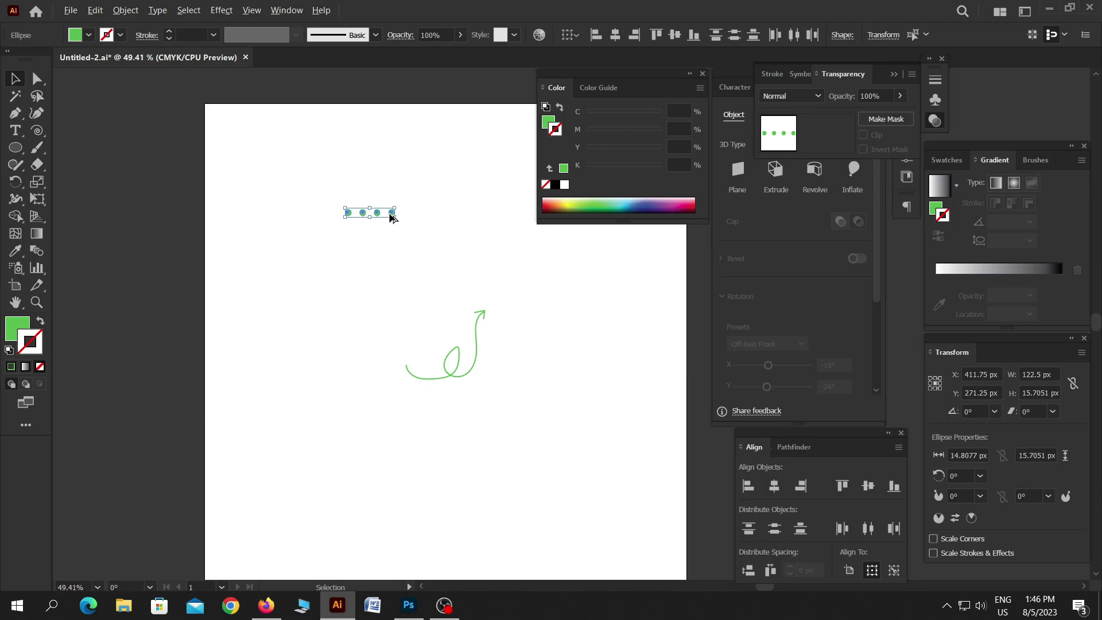
drag(391, 216, 391, 227)
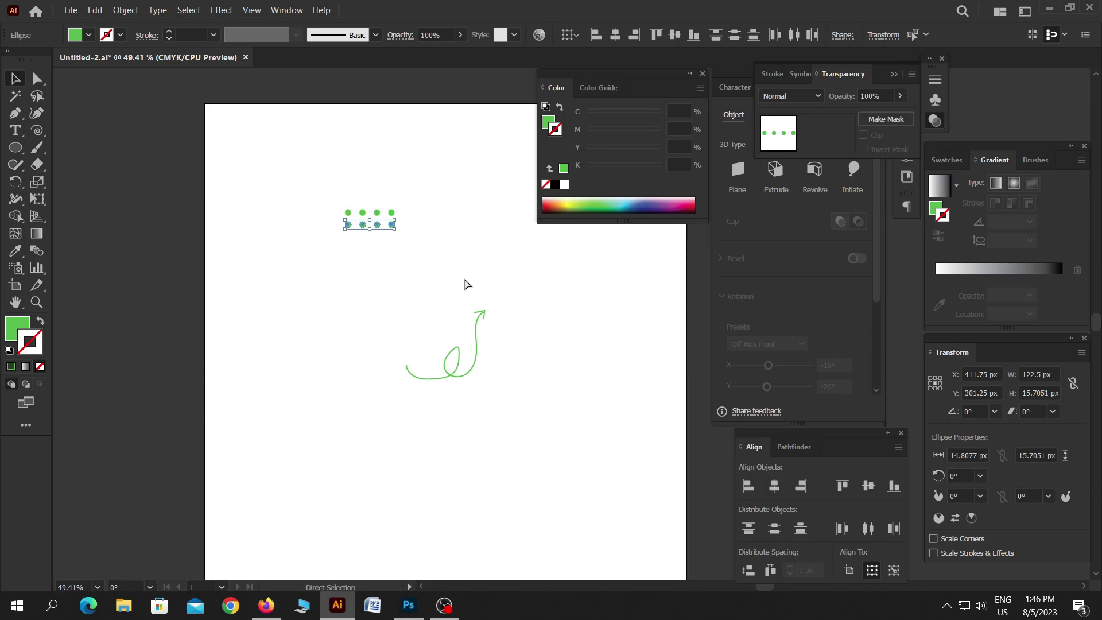
key(ctrl+d)
key(ctrl+d)
click(332, 201)
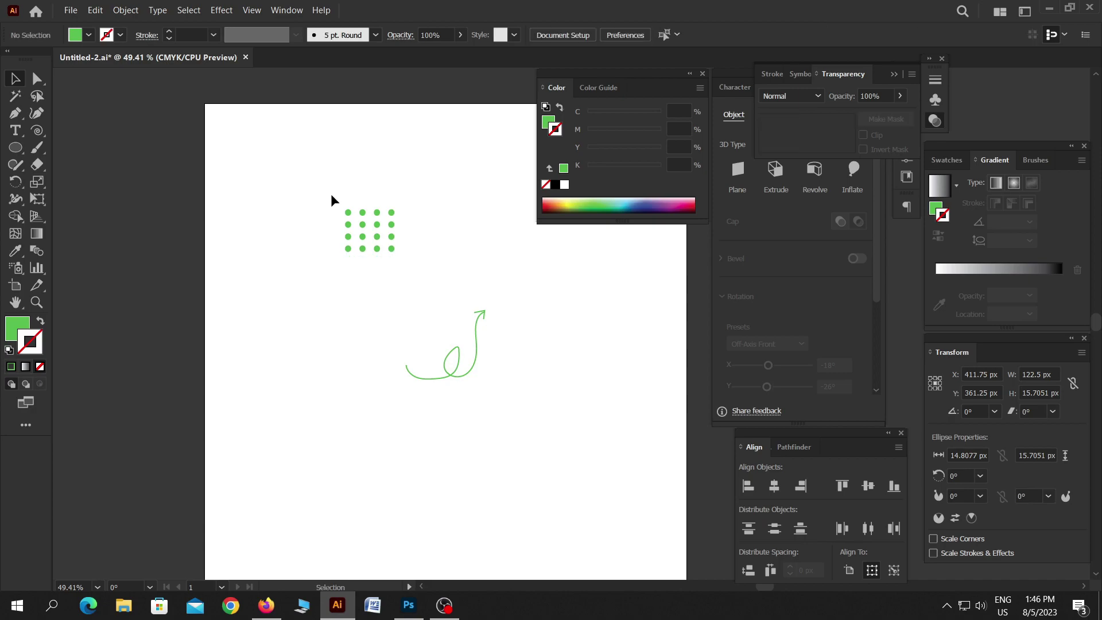
Recolour the whole four-by-four dot grid white.
drag(310, 166, 439, 282)
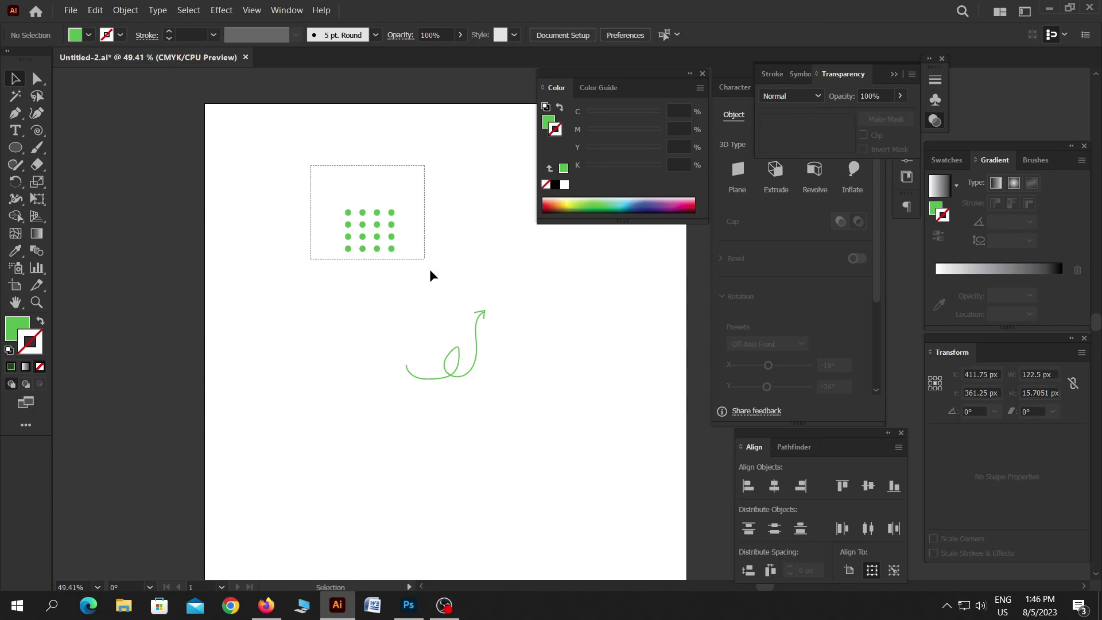
click(19, 328)
click(564, 185)
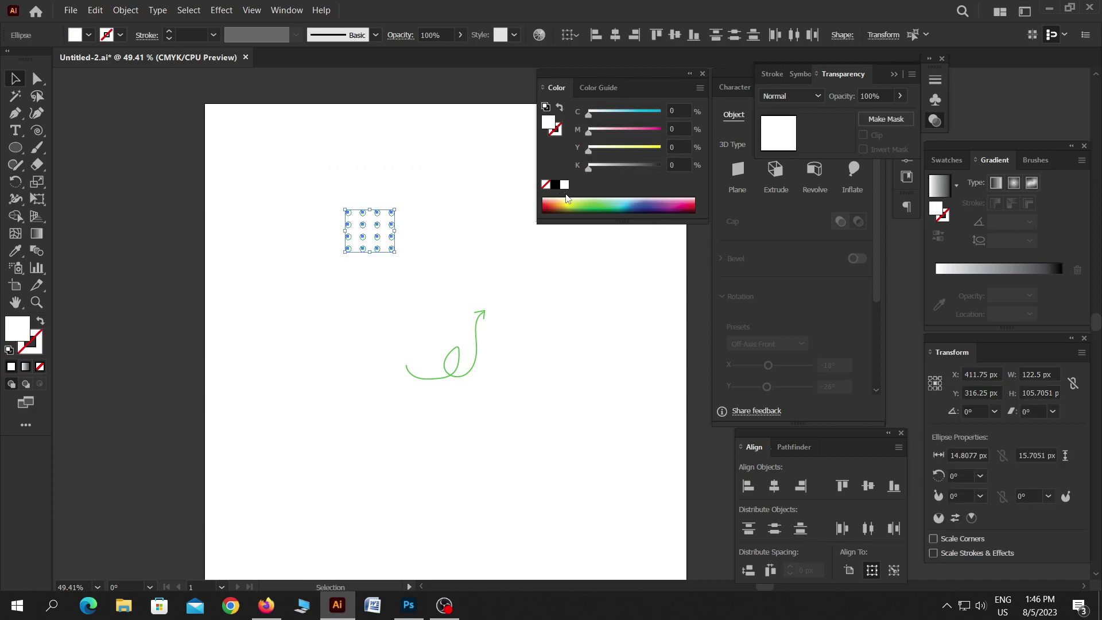
click(407, 606)
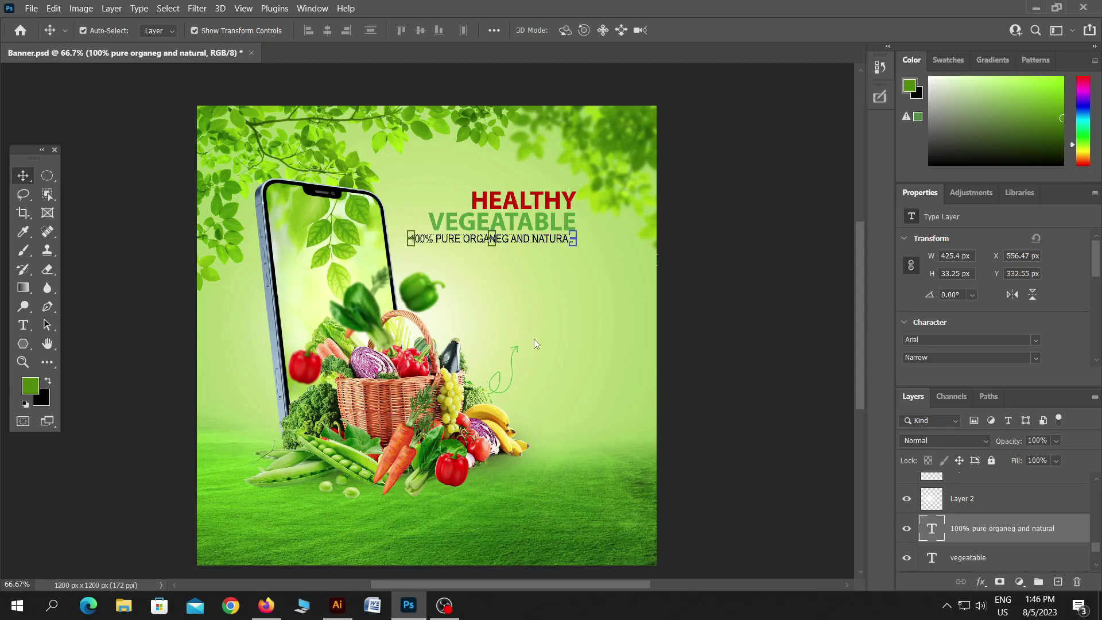
Paste the dot grid as pixels and scale it to about 33%, roughly 99 by 85 px.
key(ctrl+v)
key(Return)
drag(572, 303, 557, 292)
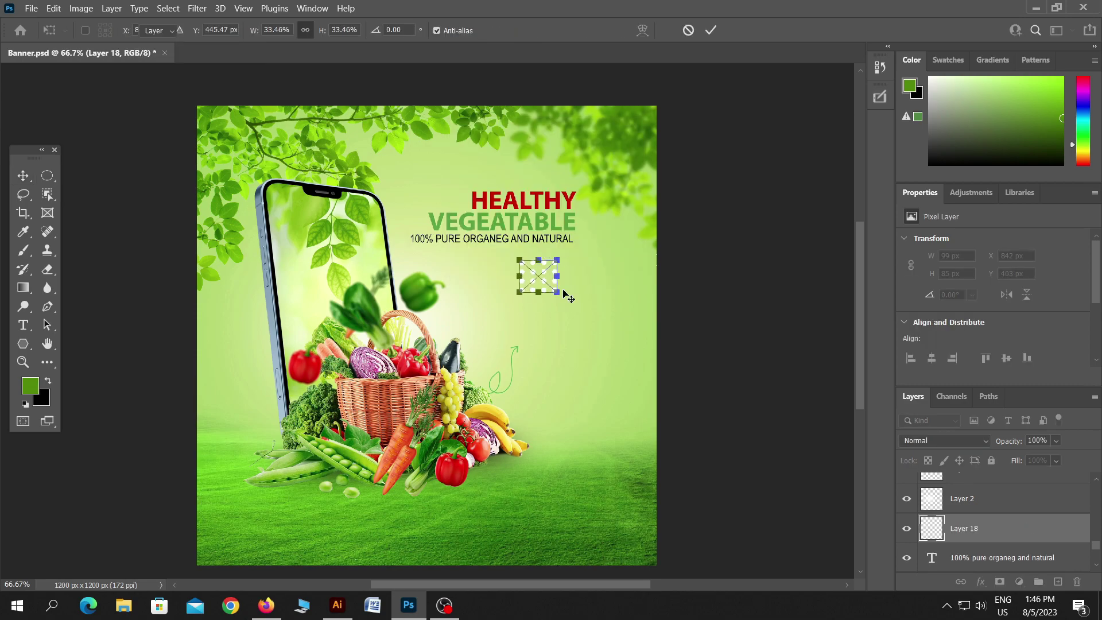
key(Return)
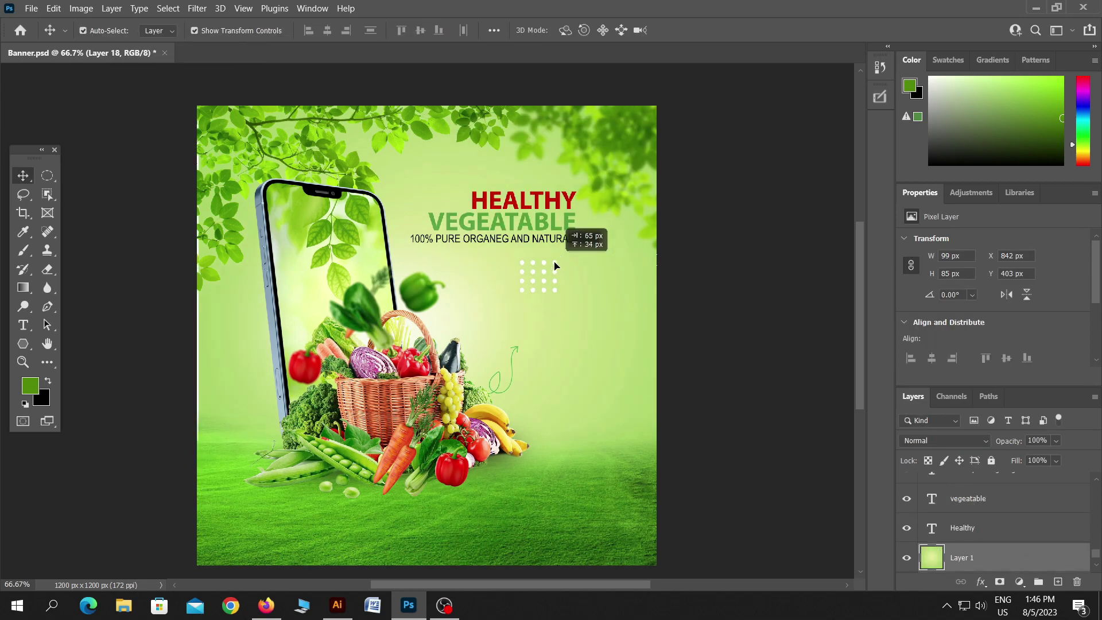
right_click(554, 264)
click(559, 266)
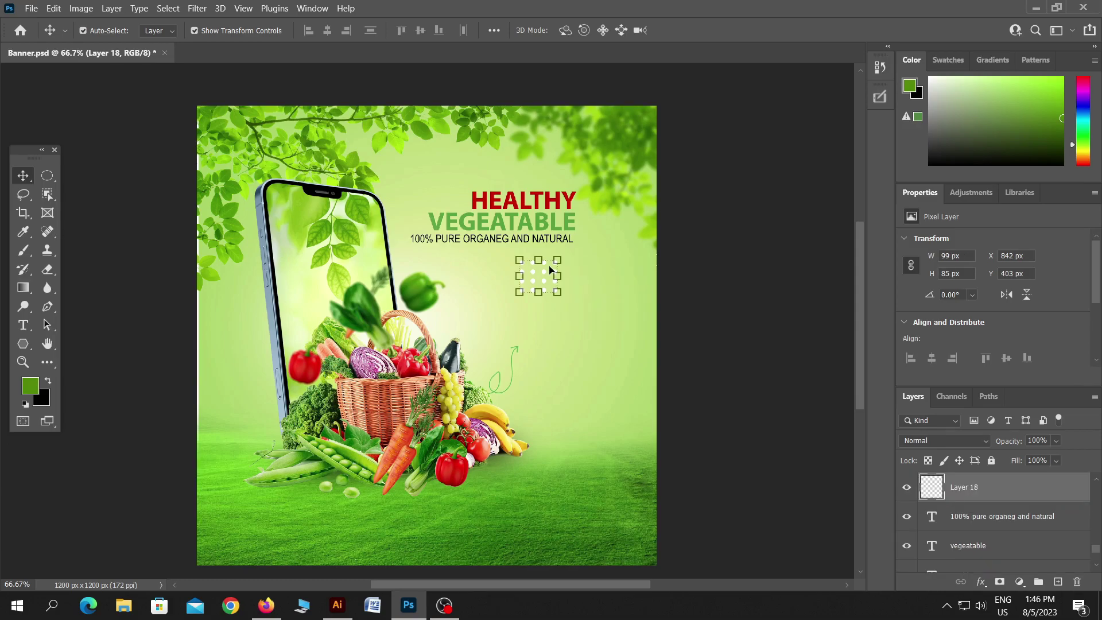
Move the dot grid beside the heading and Alt-drag a copy to the lower right.
drag(545, 274, 607, 211)
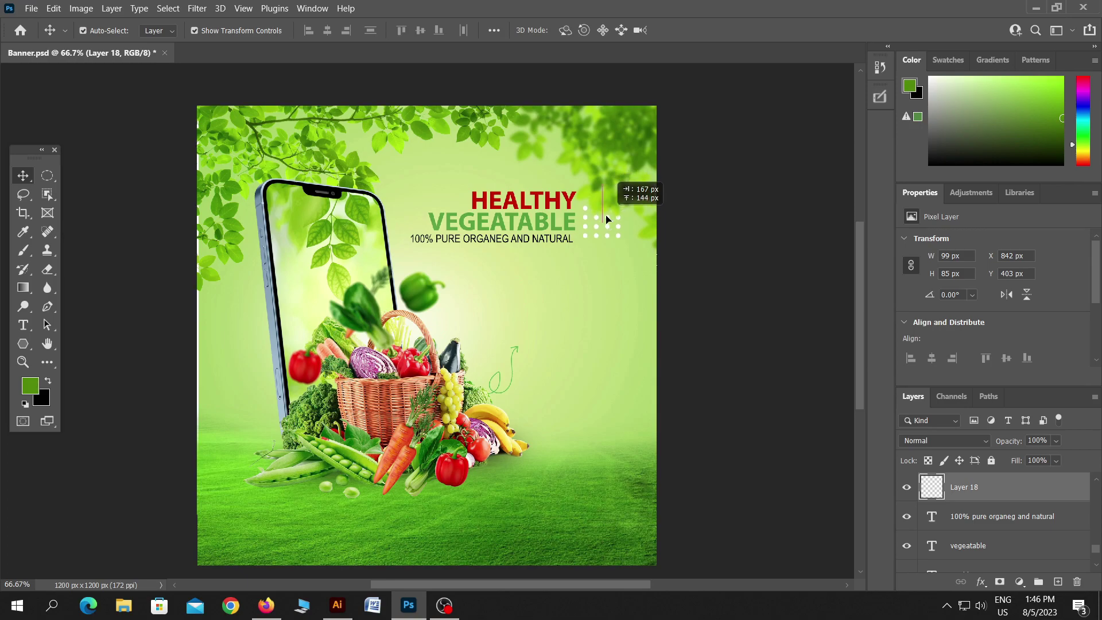
key(alt)
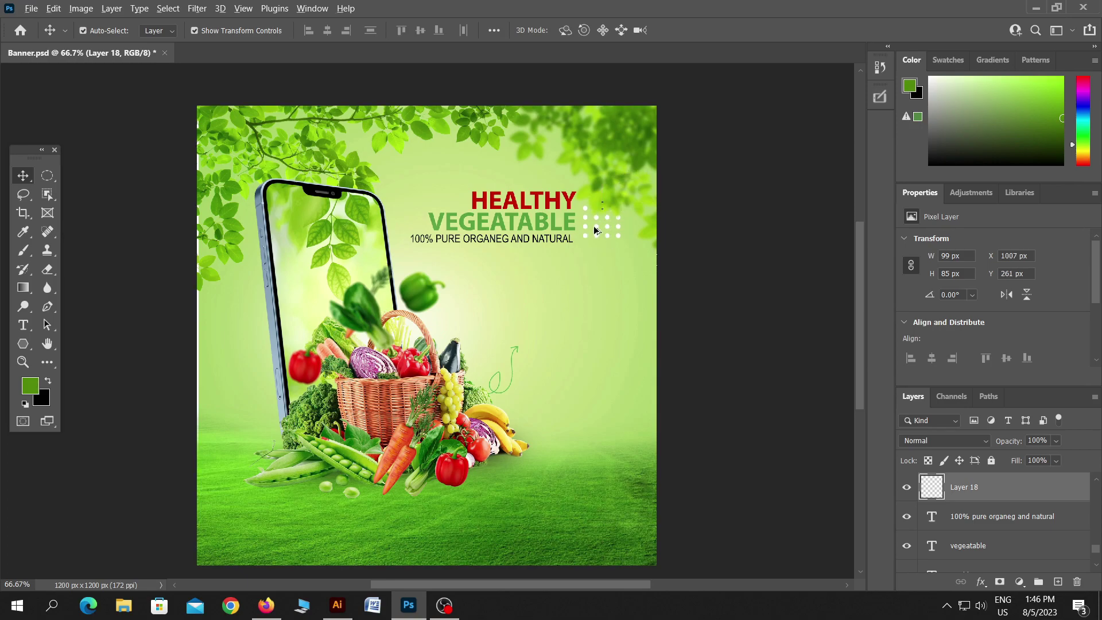
drag(593, 237, 440, 419)
drag(510, 375, 240, 515)
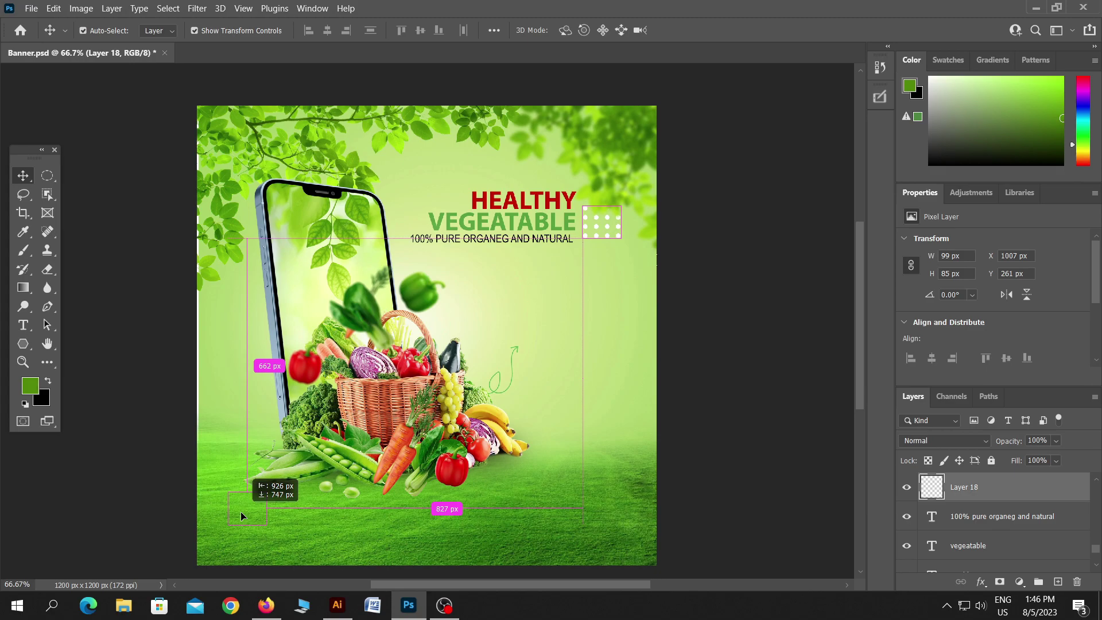
drag(240, 511, 595, 457)
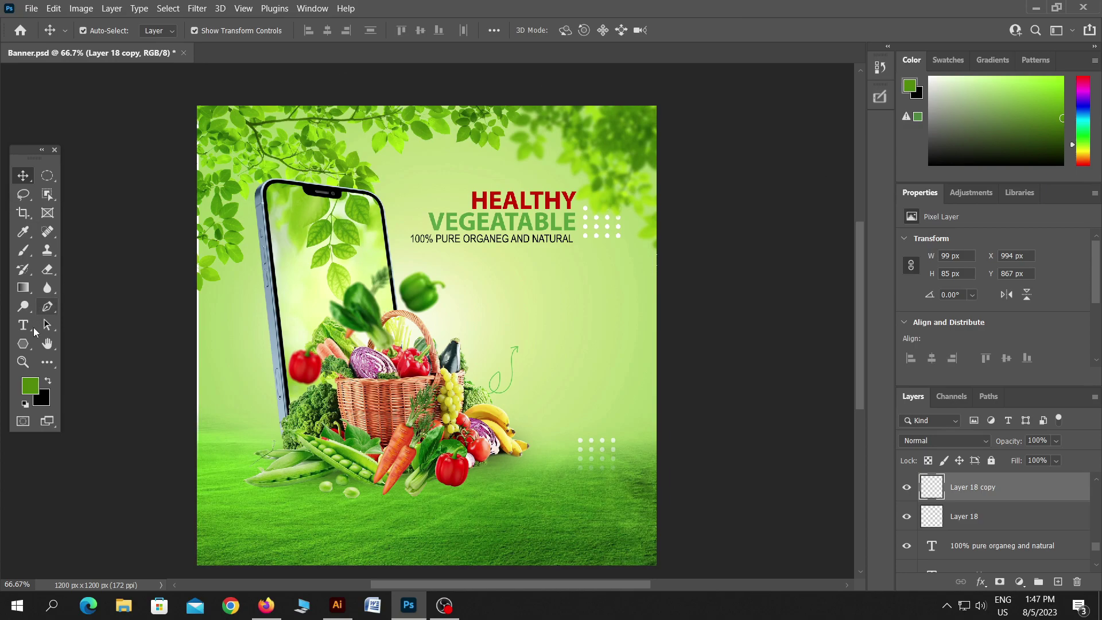
Draw a green 267 by 58 px rectangle at the lower left, then add an empty layer.
click(29, 344)
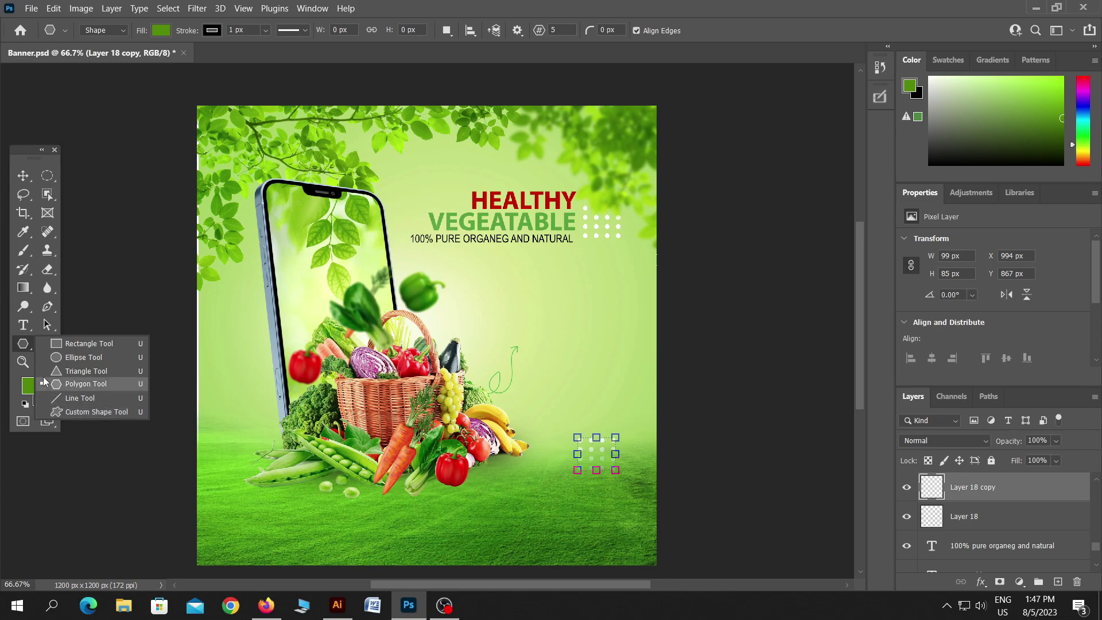
click(19, 351)
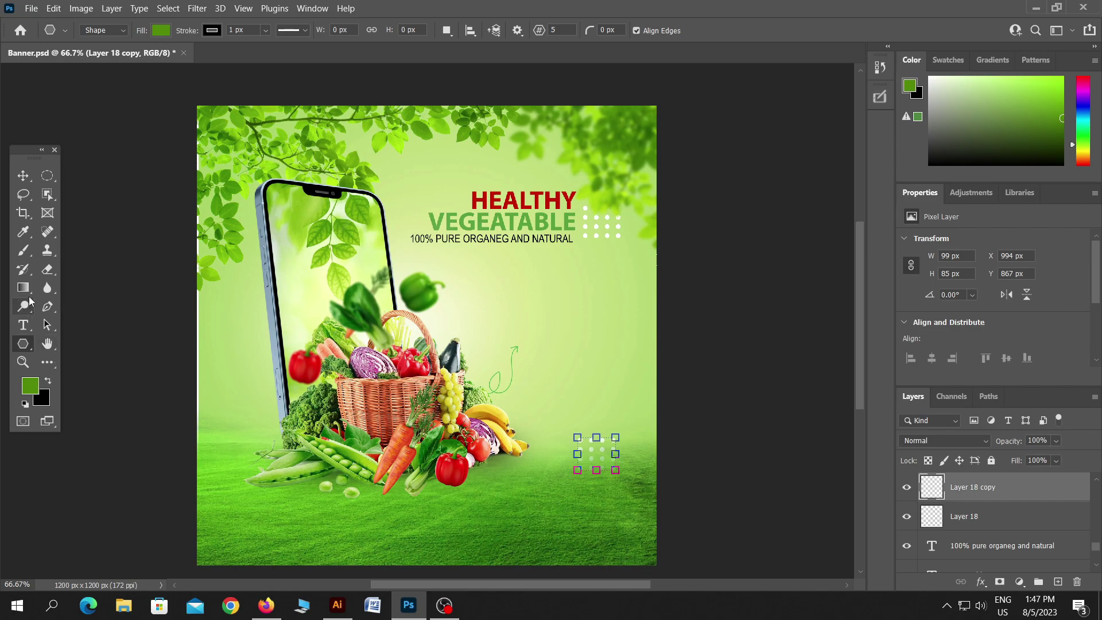
right_click(20, 351)
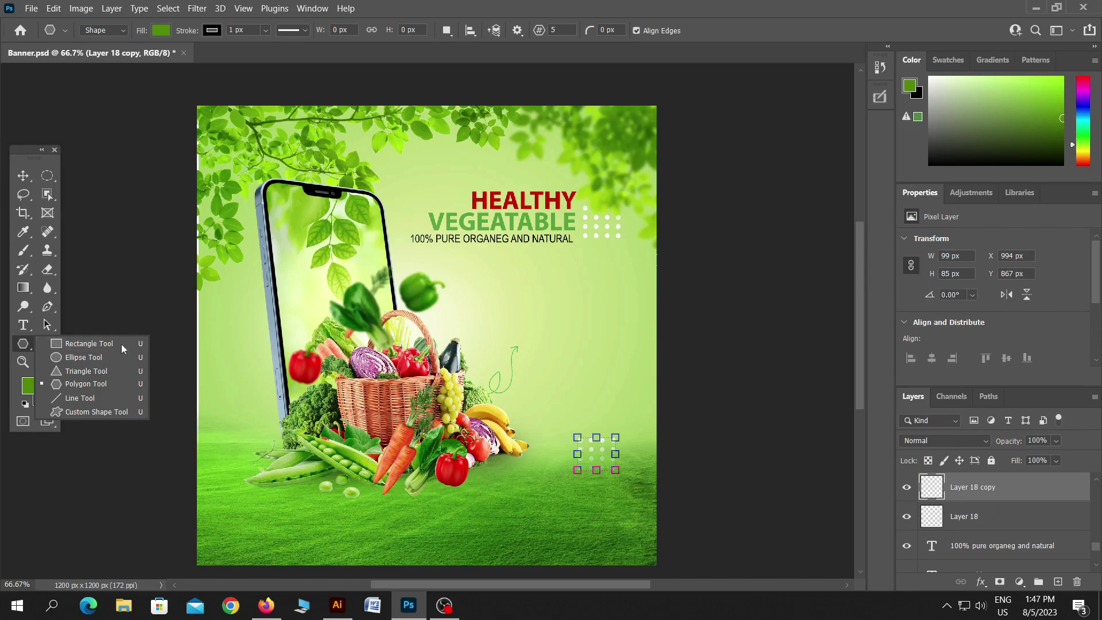
click(295, 496)
key(shift+u)
key(shift+u)
key(shift+u)
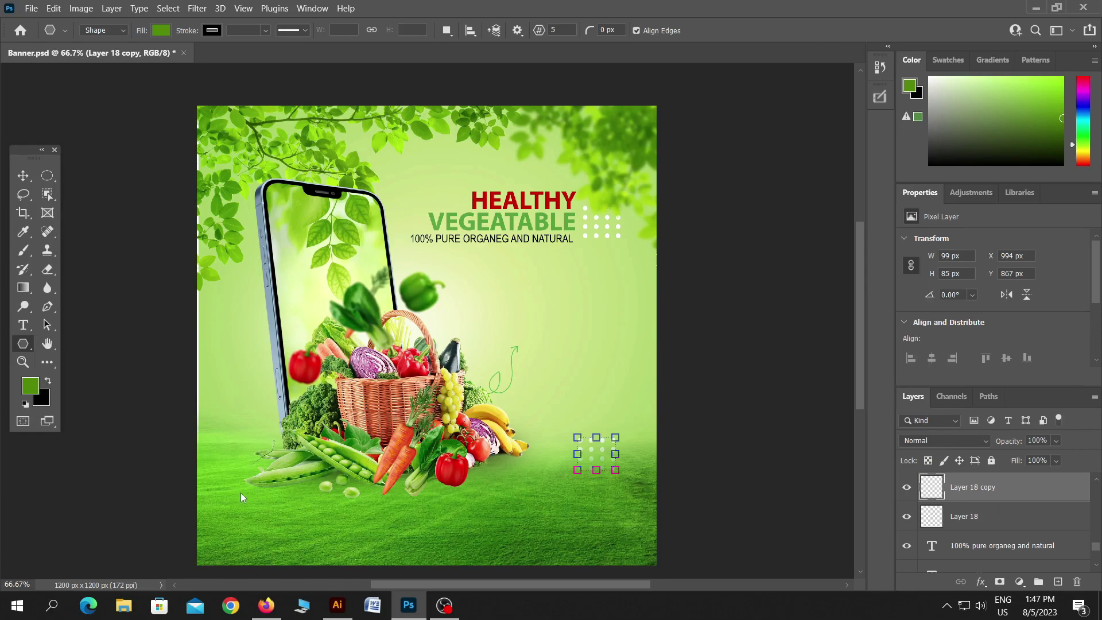
drag(239, 492, 342, 511)
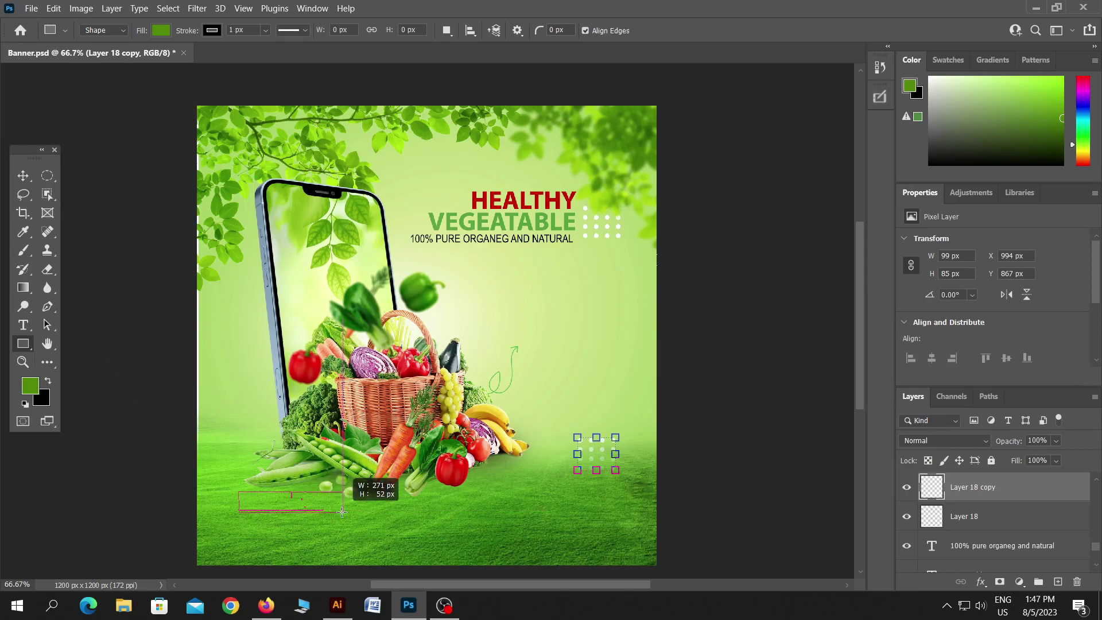
drag(342, 511, 341, 514)
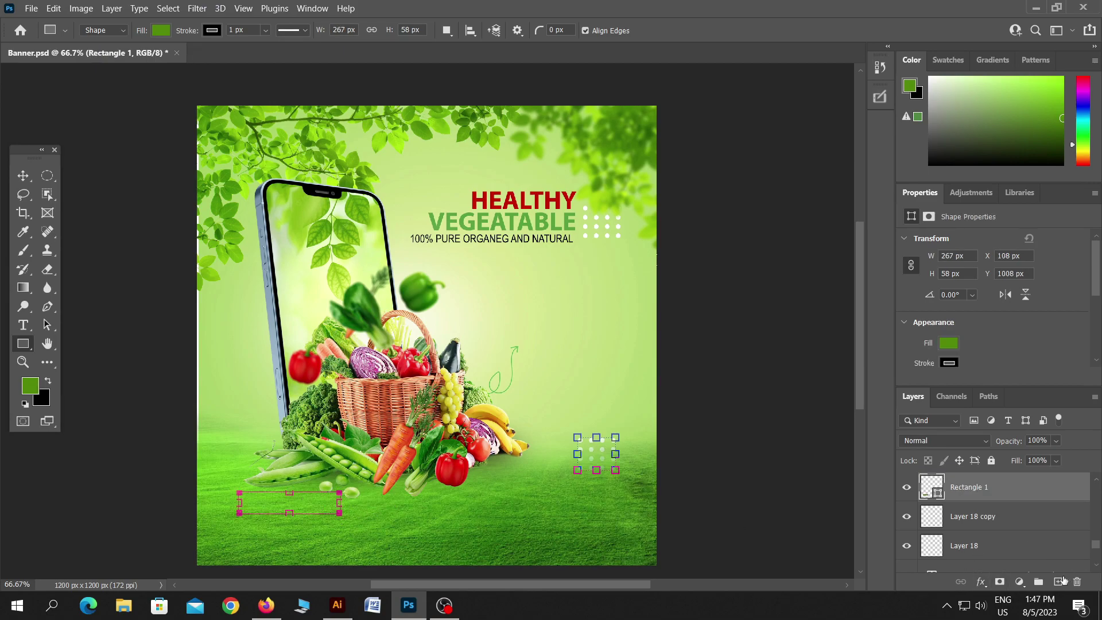
click(1057, 581)
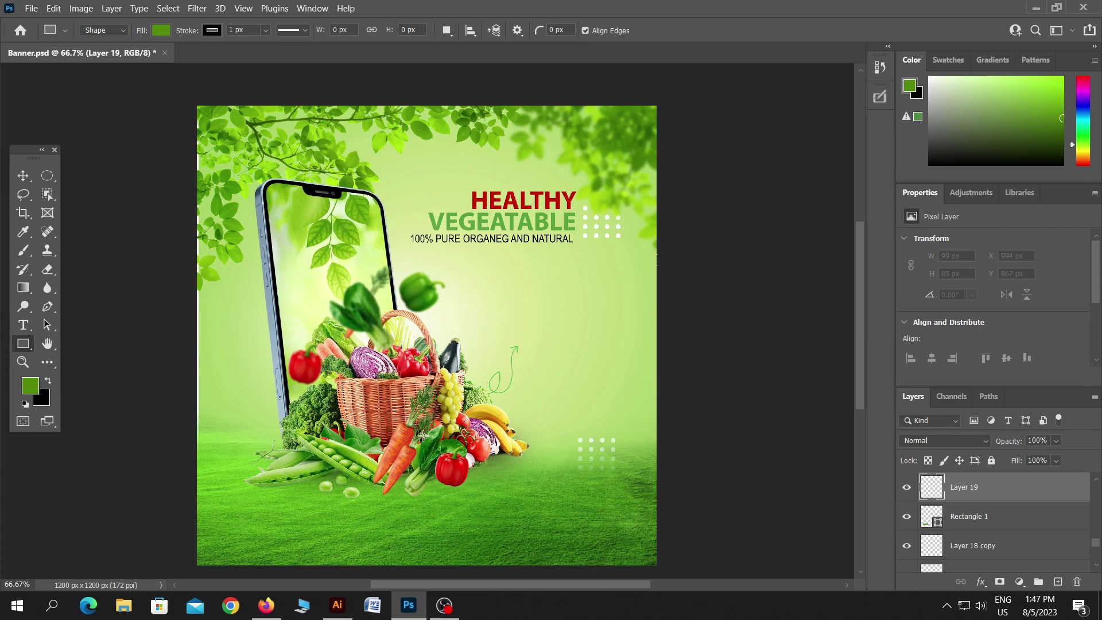
Set the foreground colour to white.
click(33, 391)
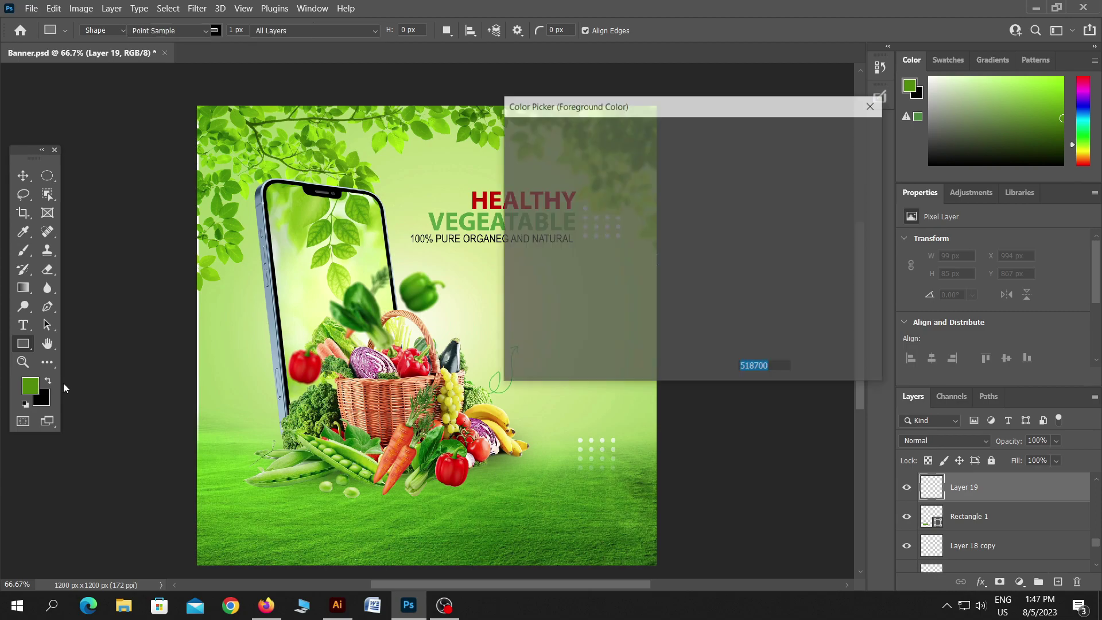
click(510, 140)
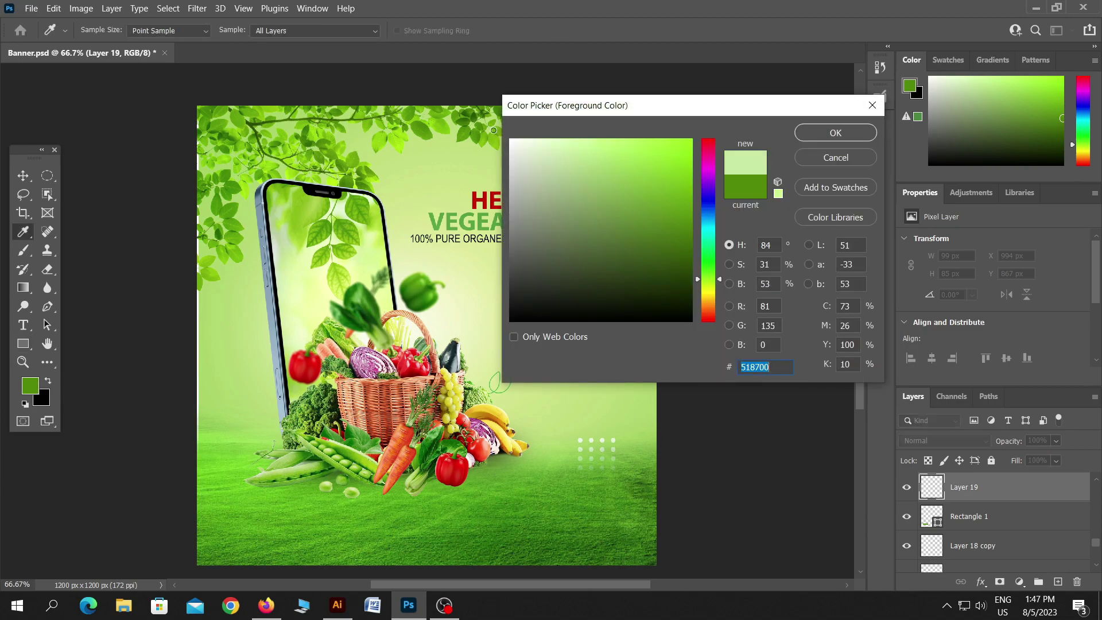
click(835, 133)
Draw a 277 by 81 px rectangle at the lower left and fill it white.
key(u)
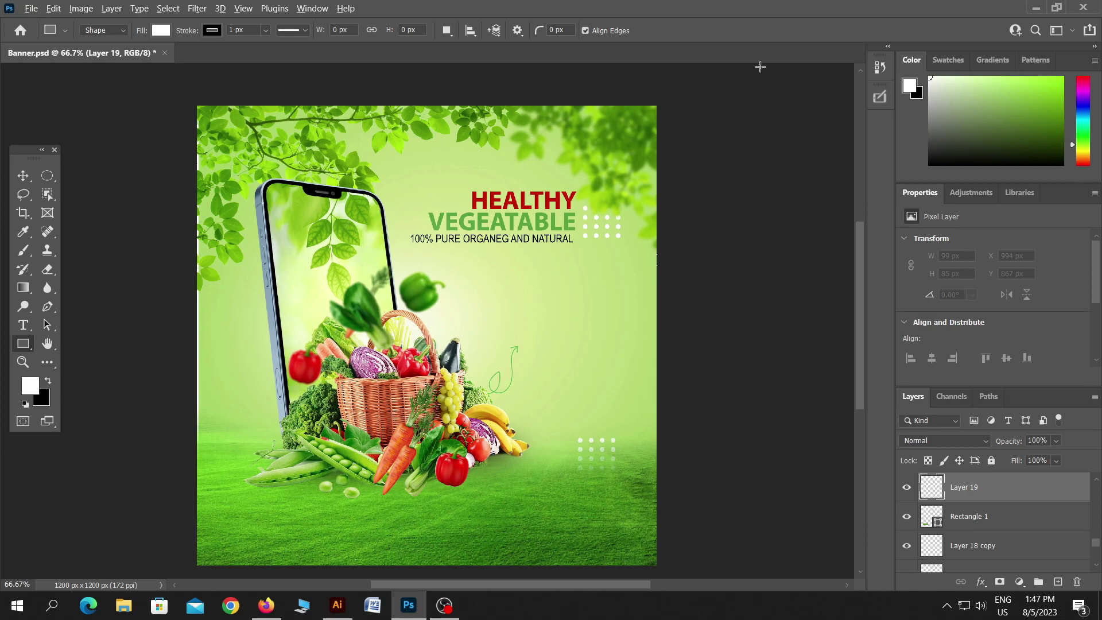
key(alt)
drag(232, 491, 334, 519)
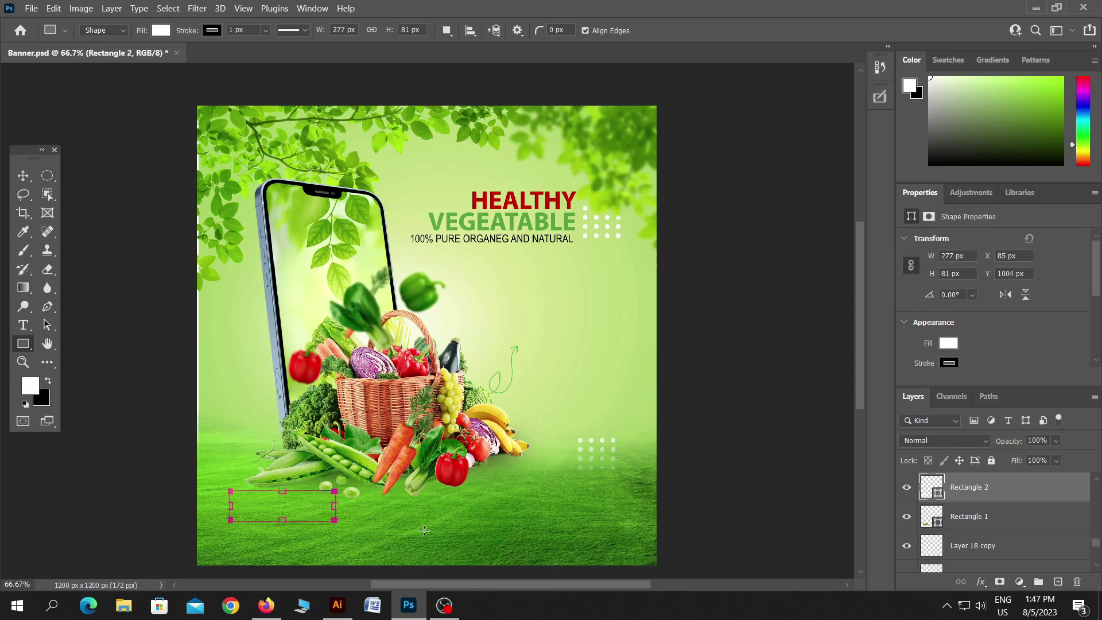
key(ctrl+Return)
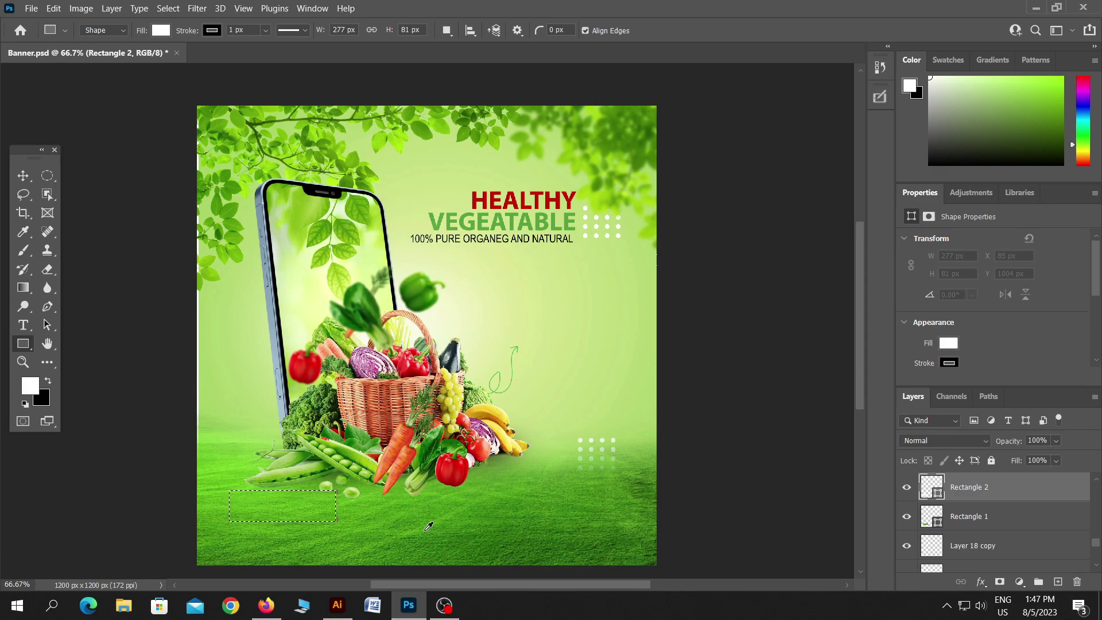
key(alt+BackSpace)
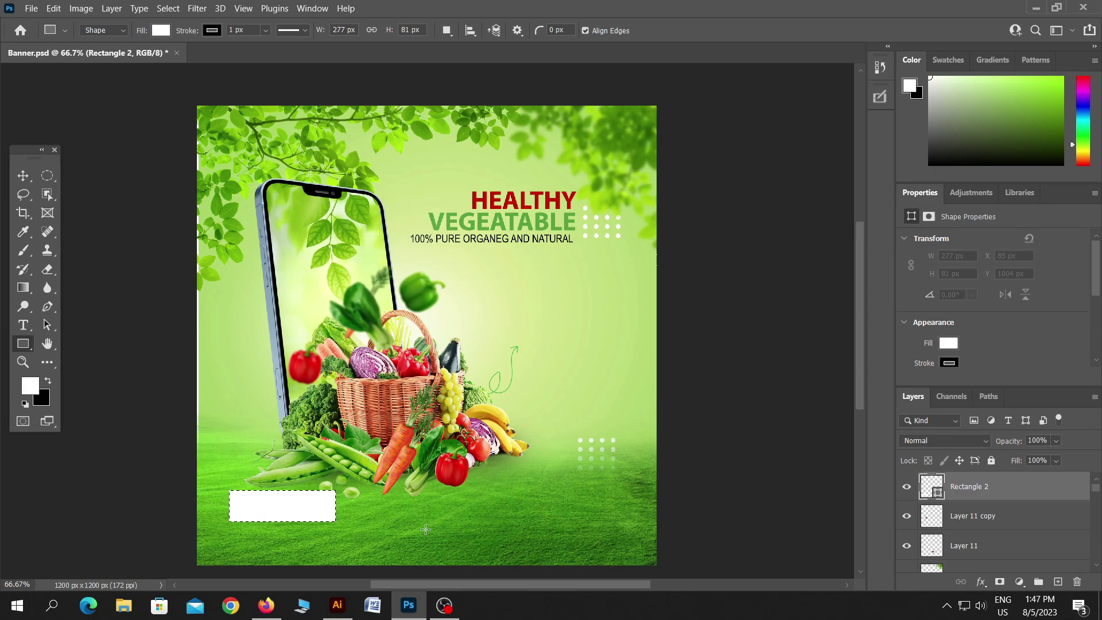
key(ctrl+d)
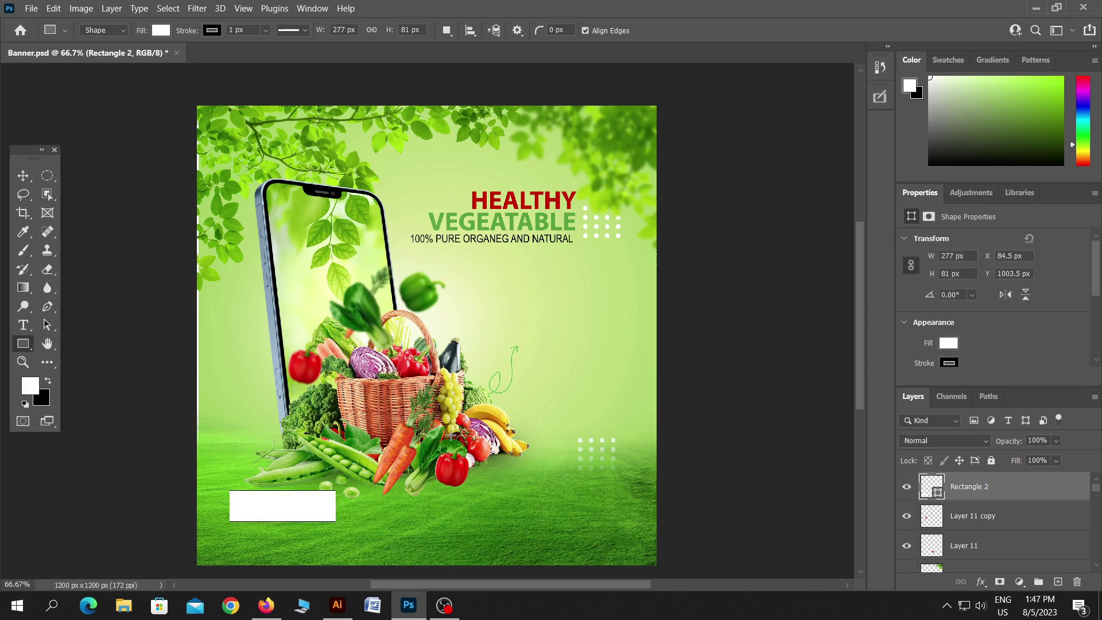
click(47, 176)
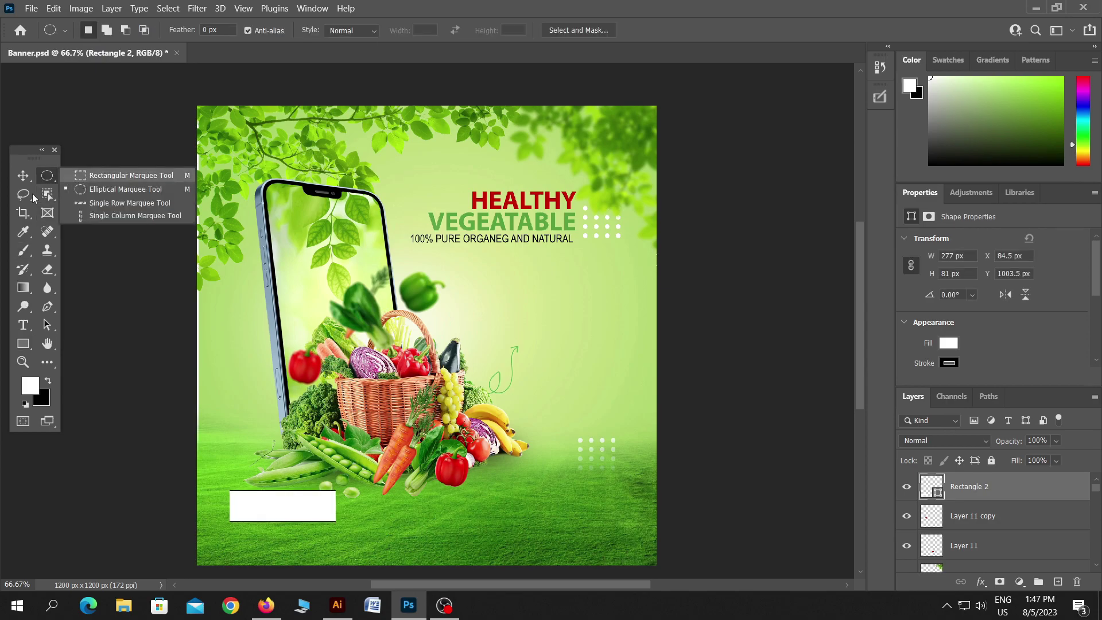
Skew the white Rectangle 2 so its lower right corner slants downward.
click(23, 175)
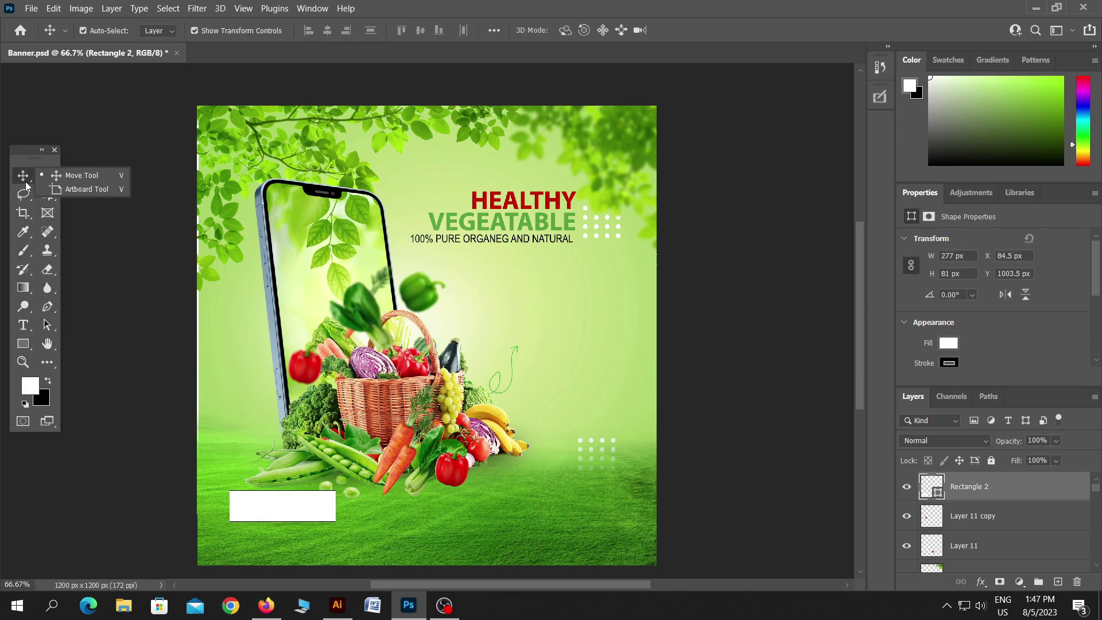
right_click(268, 511)
click(281, 510)
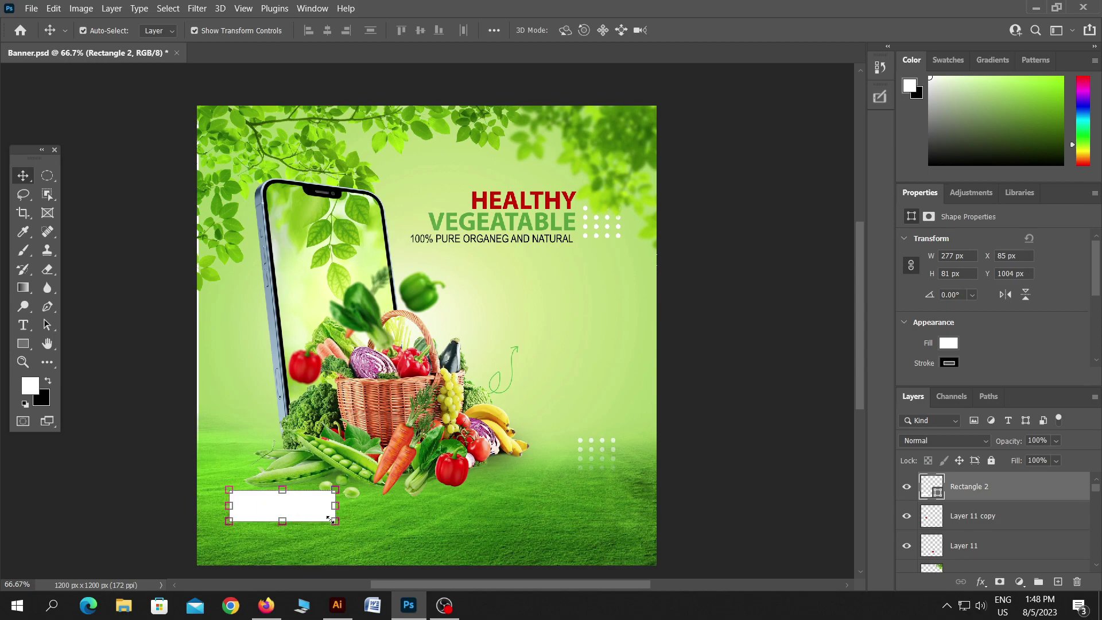
click(336, 522)
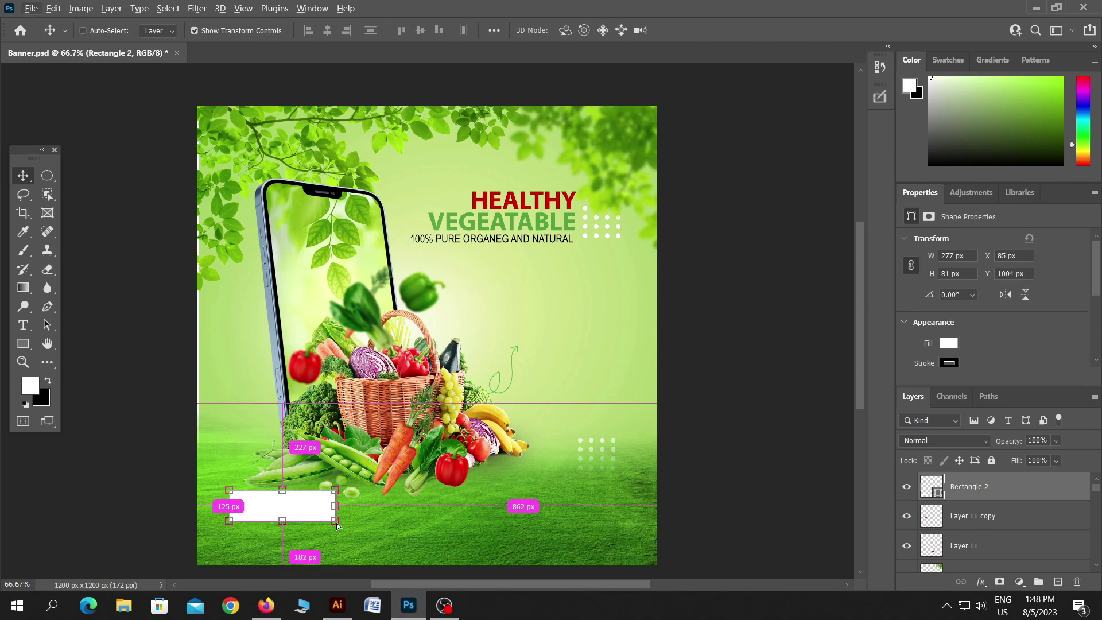
drag(336, 533, 337, 535)
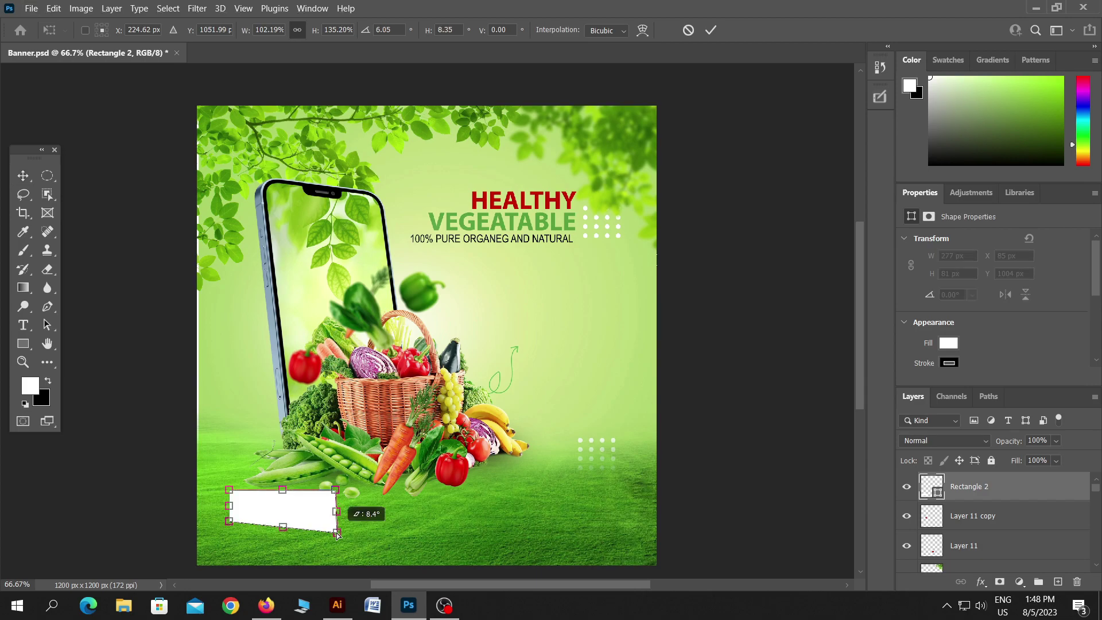
drag(337, 535, 338, 532)
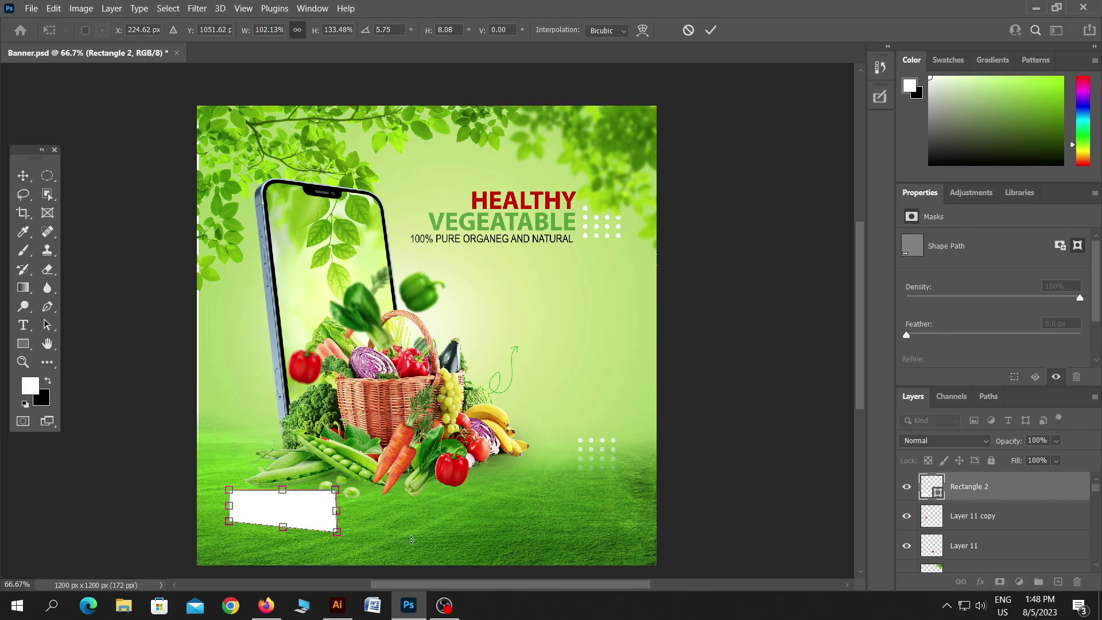
key(Return)
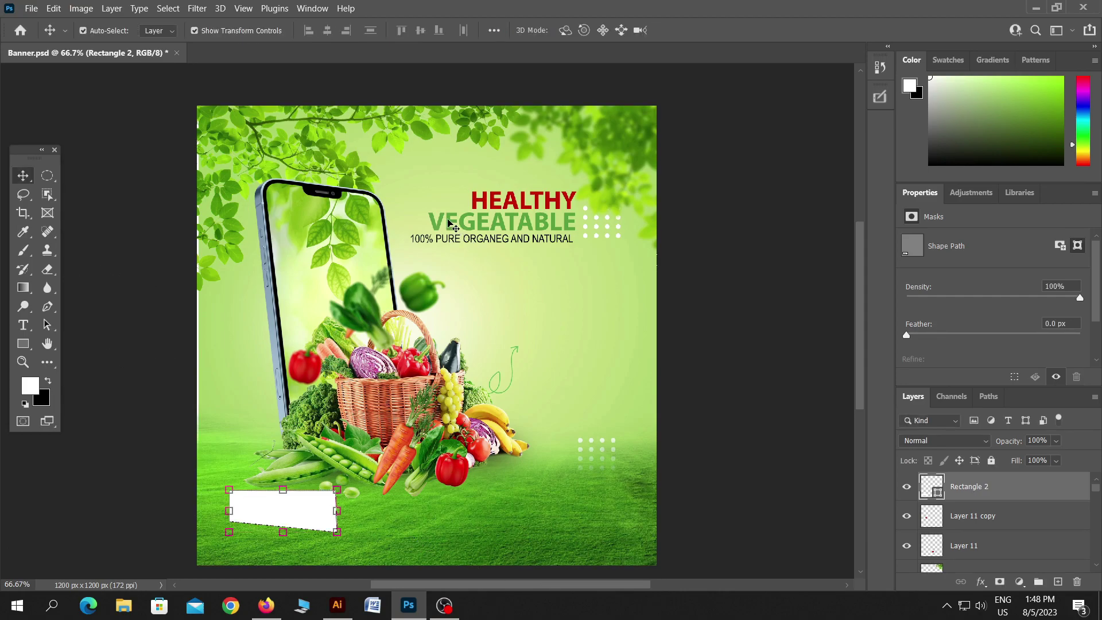
right_click(458, 229)
click(482, 227)
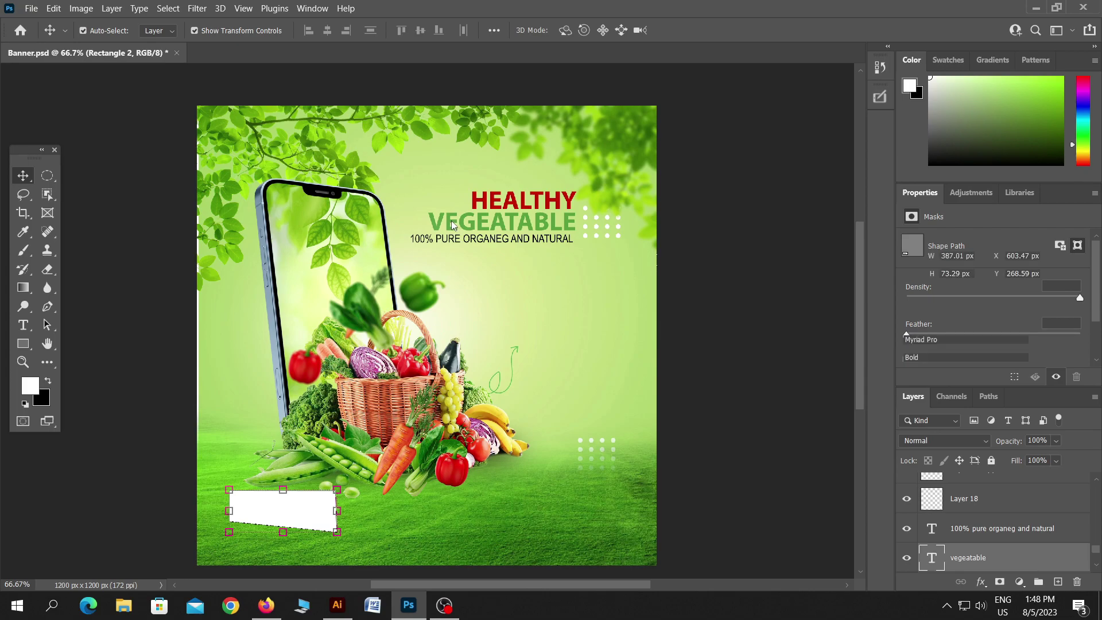
Duplicate the VEGEATABLE text onto the white shape and retype it as SHOP NOW.
drag(450, 224, 290, 511)
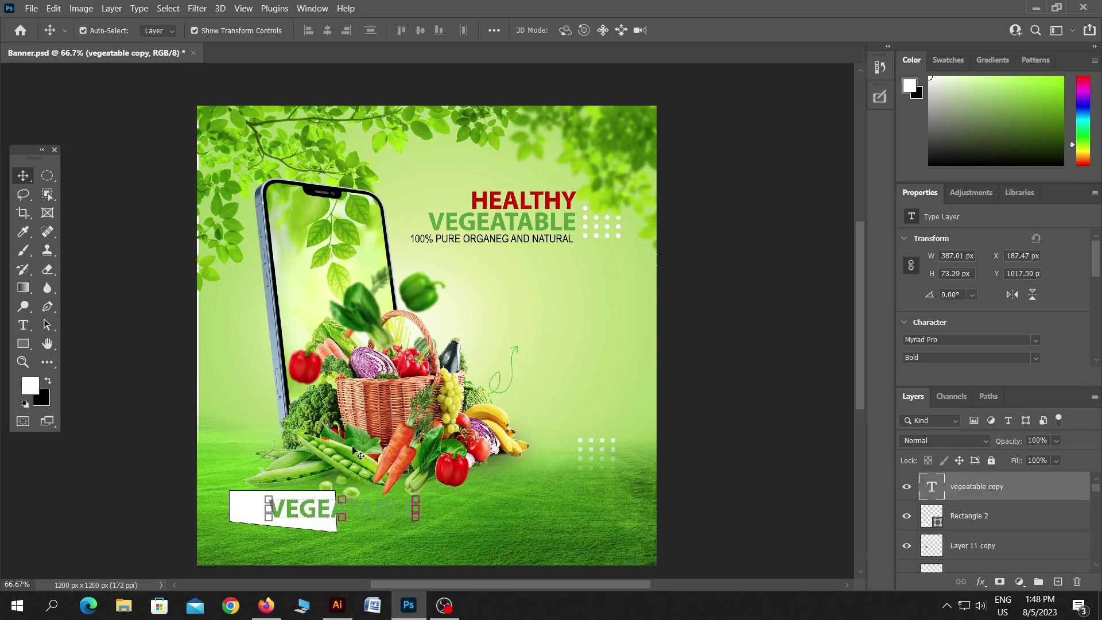
click(23, 325)
click(297, 508)
key(ctrl+a)
click(297, 508)
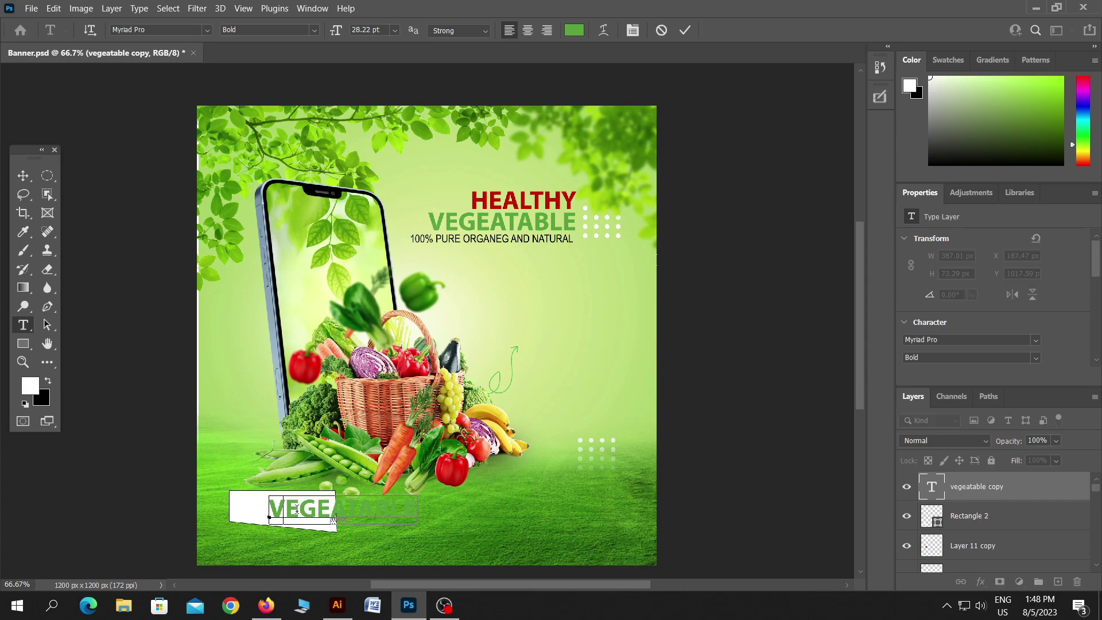
text(SHOP NOW)
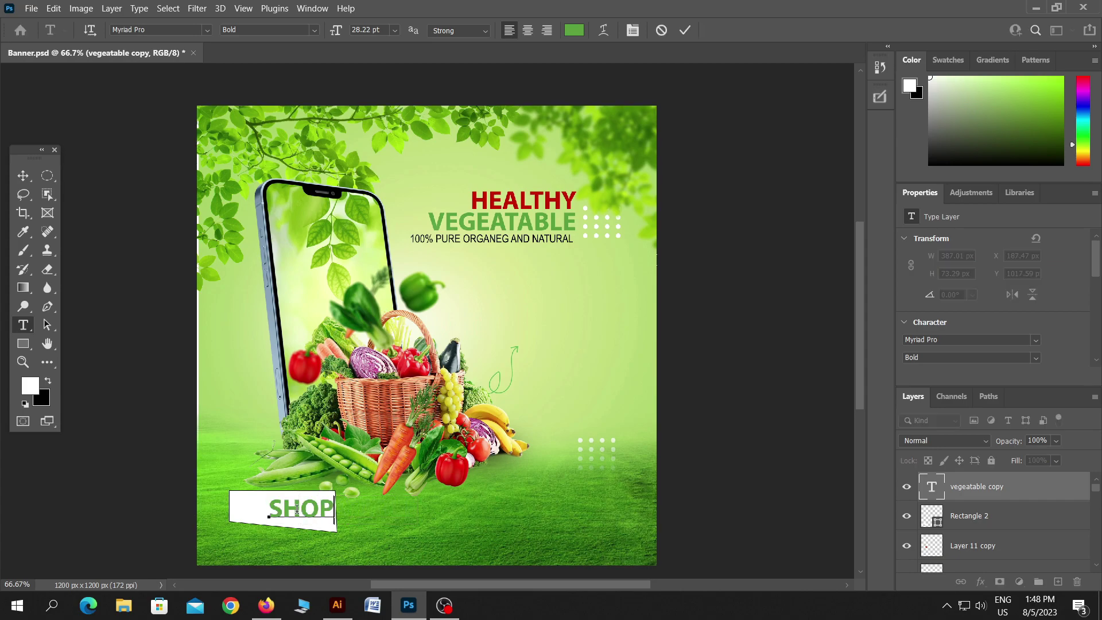
click(23, 176)
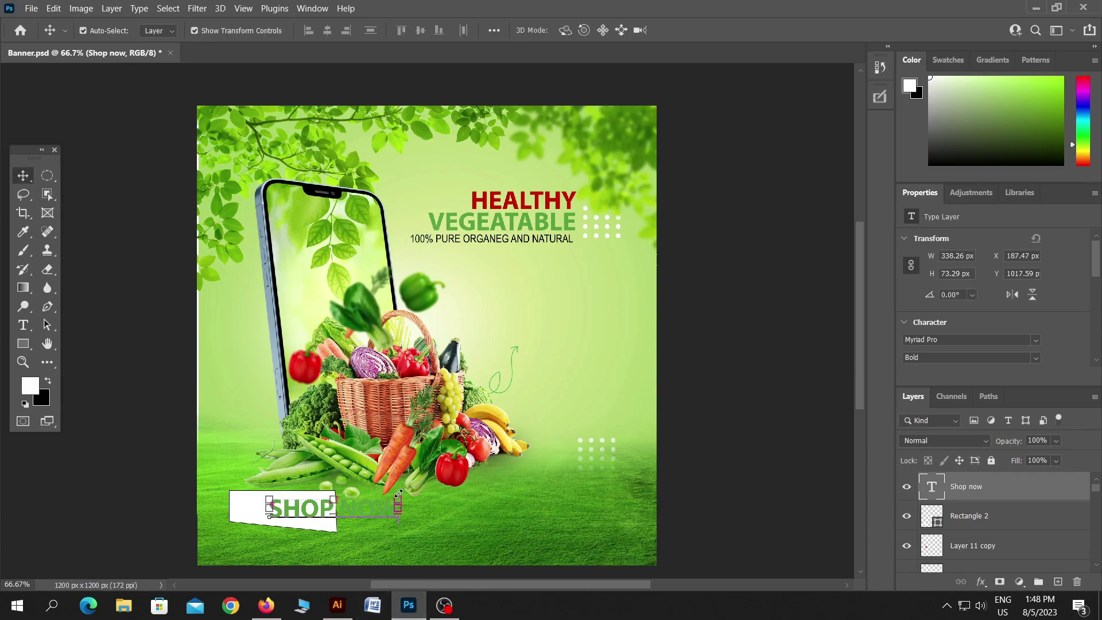
Scale the SHOP NOW text down to fit inside the slanted white button.
key(ctrl+t)
drag(393, 495, 269, 506)
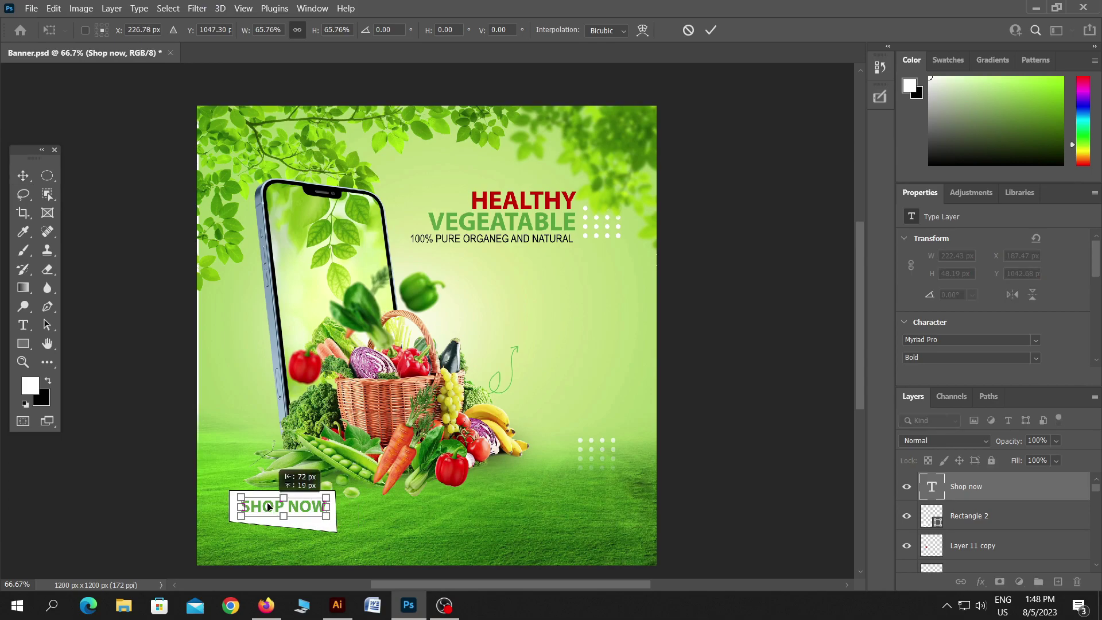
key(Return)
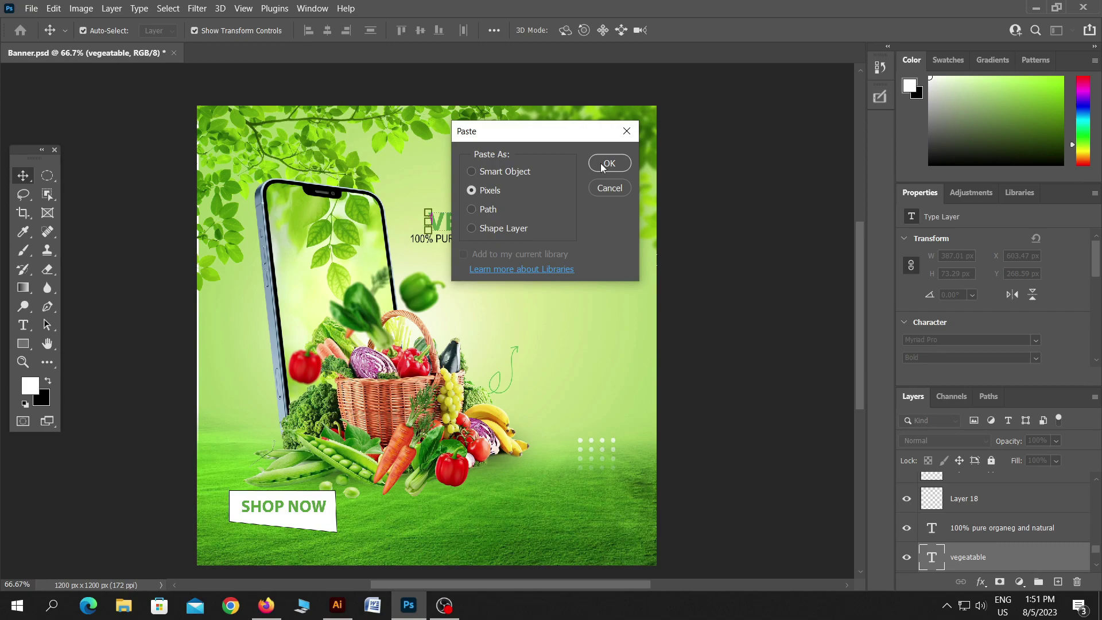
Paste the 50% OFF graphic as pixels and scale it down.
click(485, 192)
click(609, 164)
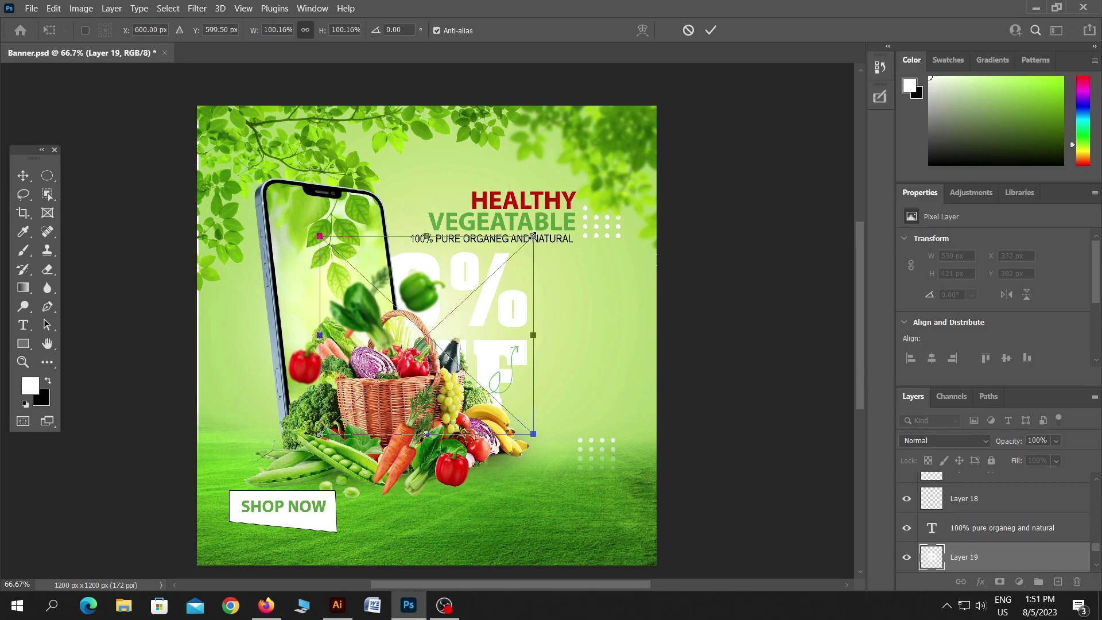
drag(505, 314, 588, 312)
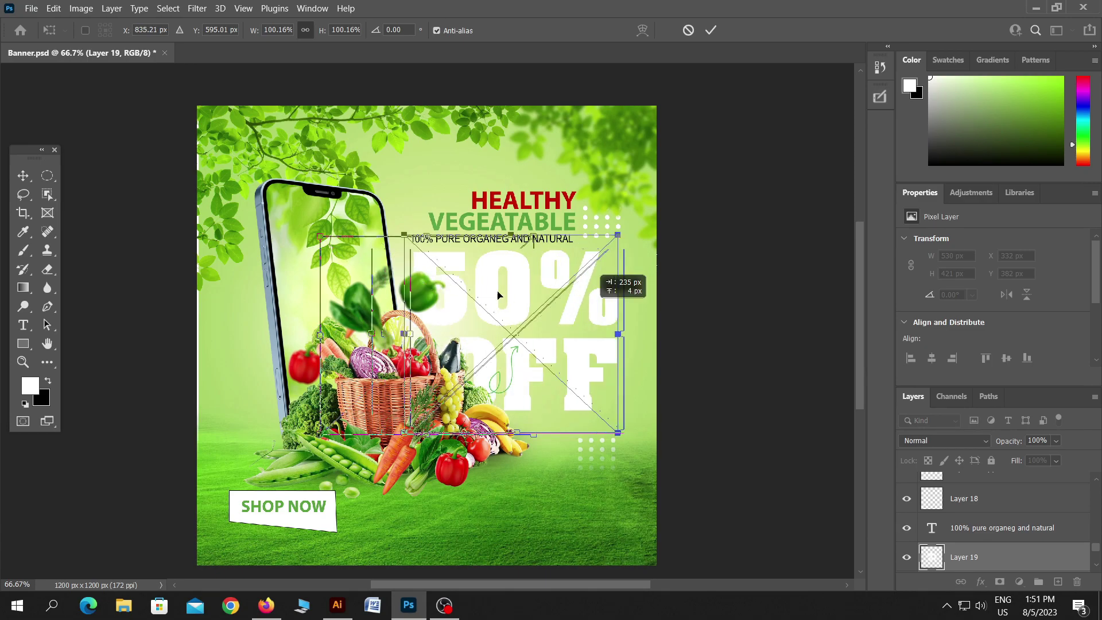
drag(405, 235, 502, 292)
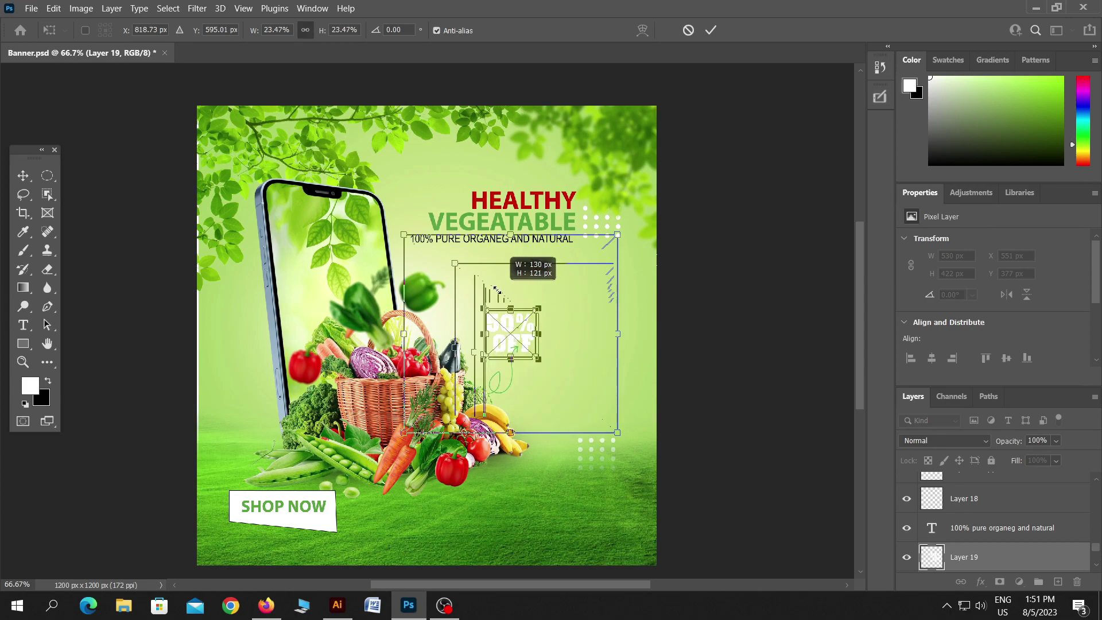
mouse_move(502, 292)
mouse_down()
mouse_move(468, 264)
mouse_move(466, 293)
mouse_up()
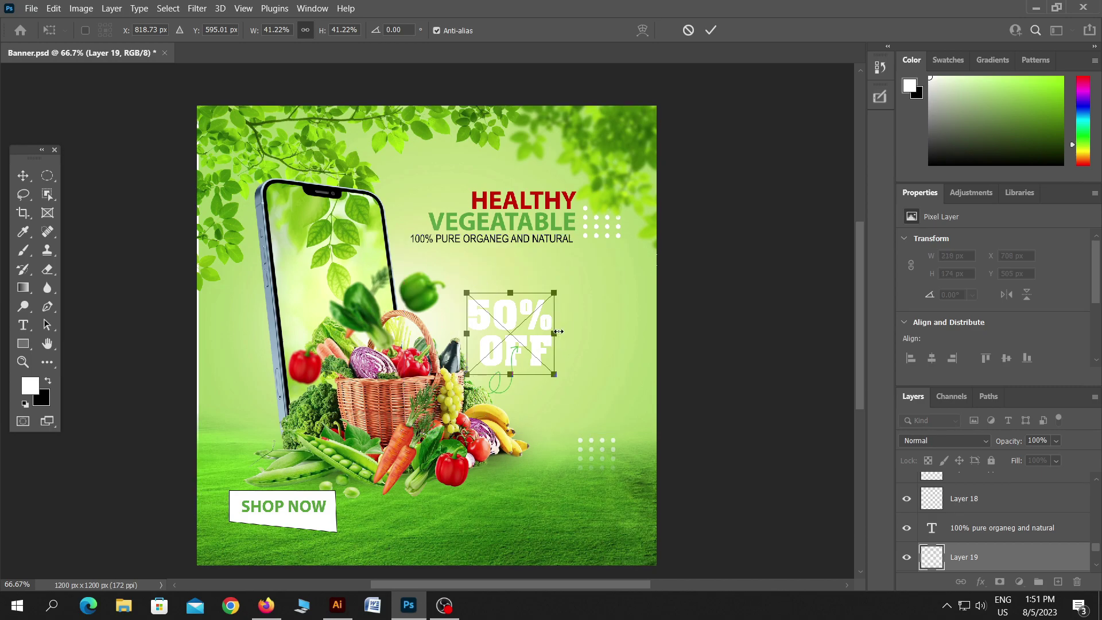
key(Return)
Position the 50% OFF graphic beside the basket, just below the tagline.
drag(542, 317, 543, 307)
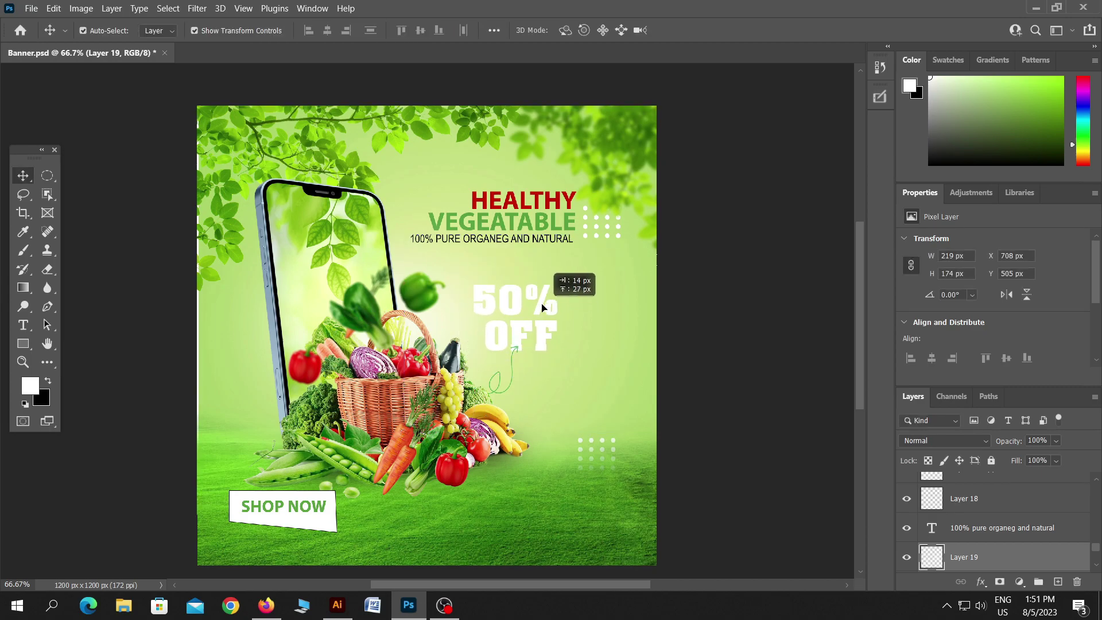
drag(543, 307, 531, 316)
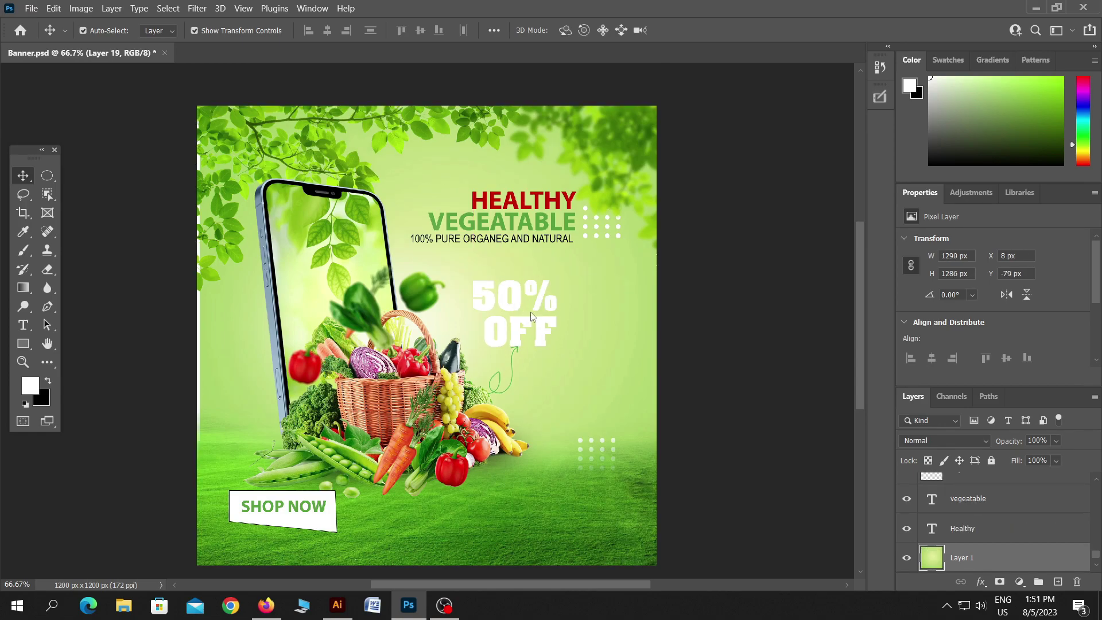
right_click(531, 316)
click(536, 319)
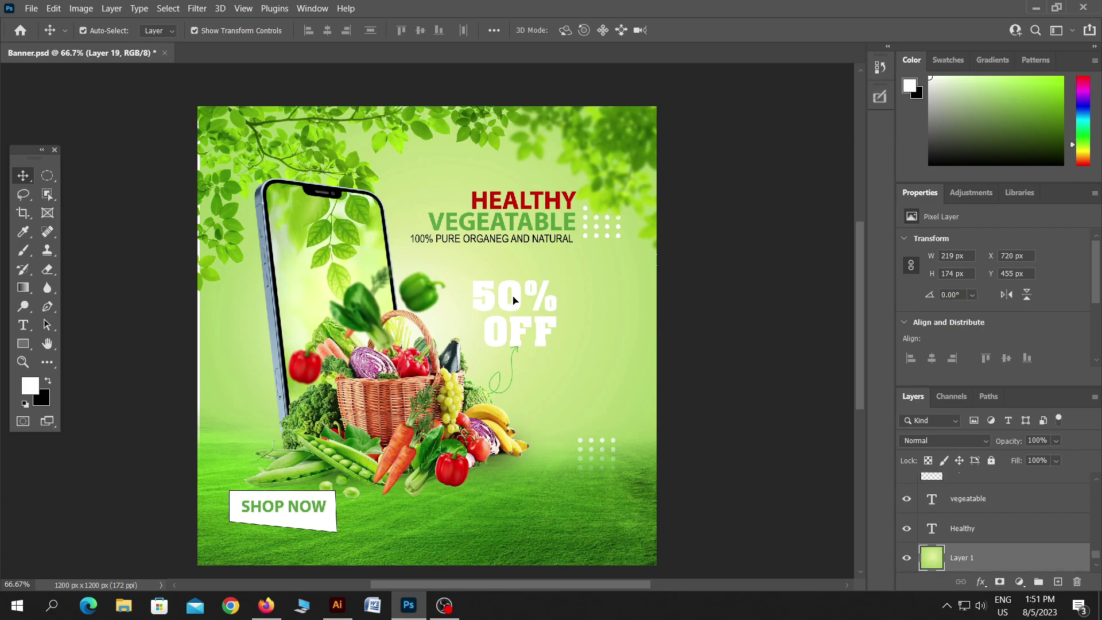
key(ctrl)
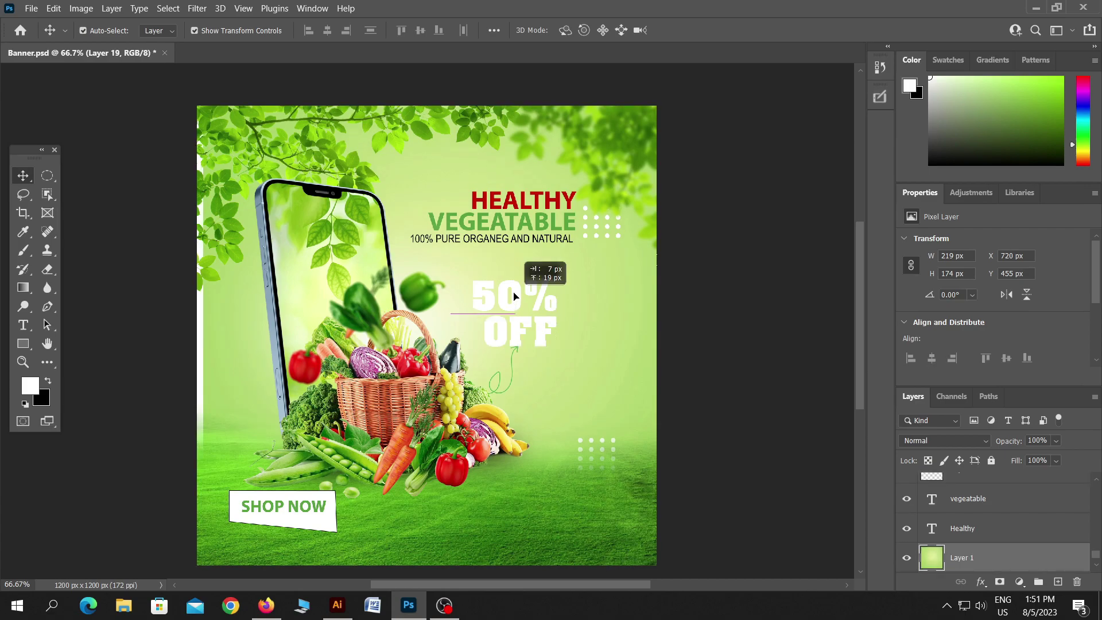
click(514, 295)
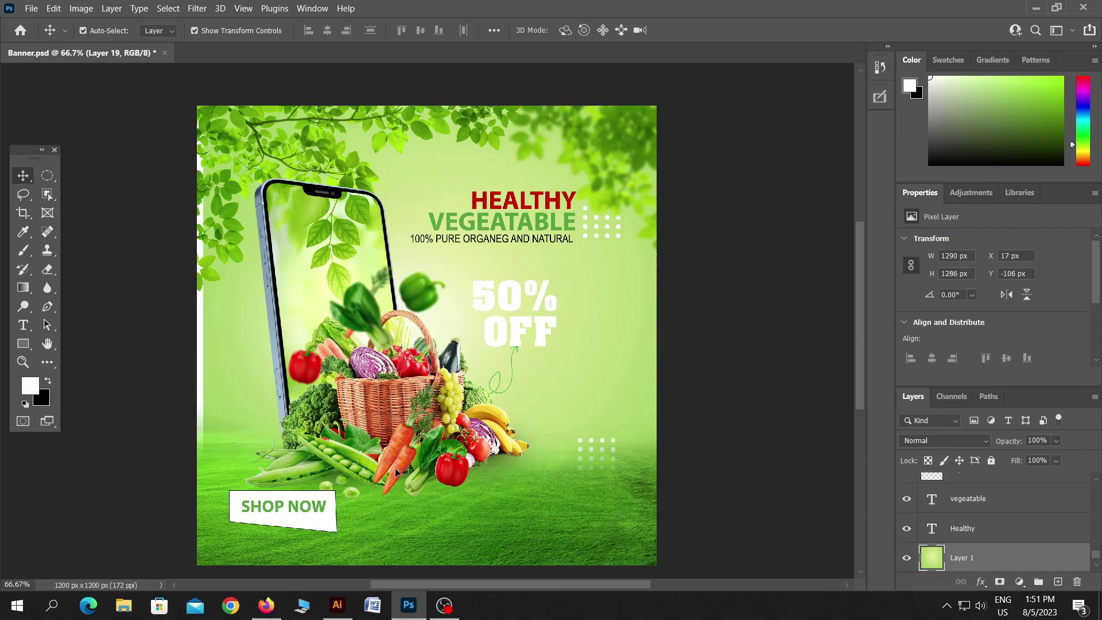
Rasterize the SHOP NOW rectangle layer (Rectangle 2).
right_click(316, 525)
click(353, 463)
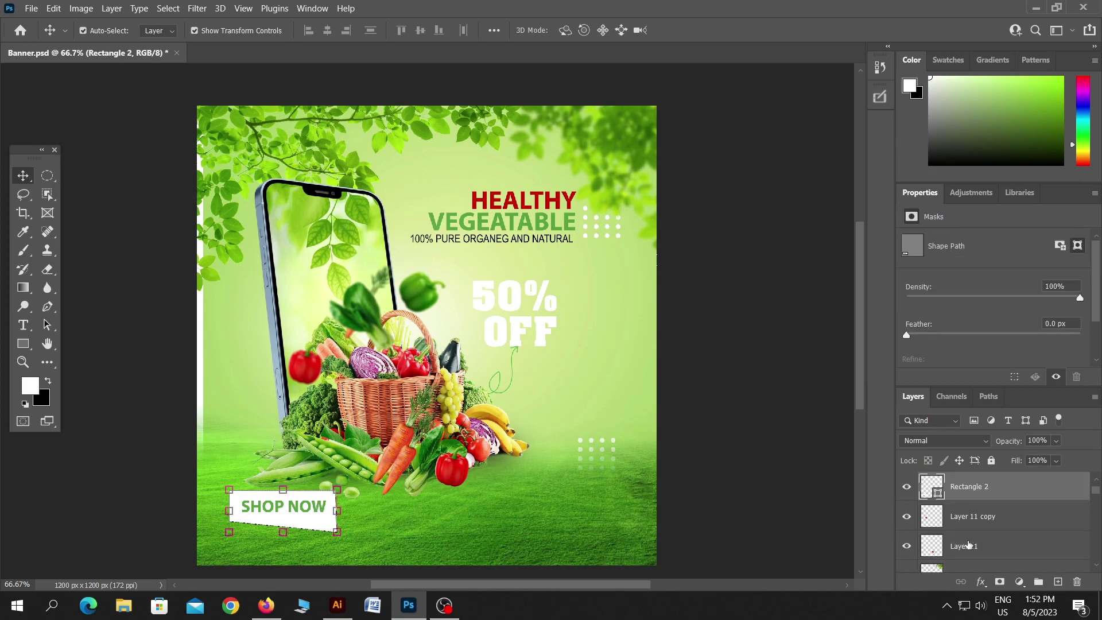
ctrl+click(982, 488)
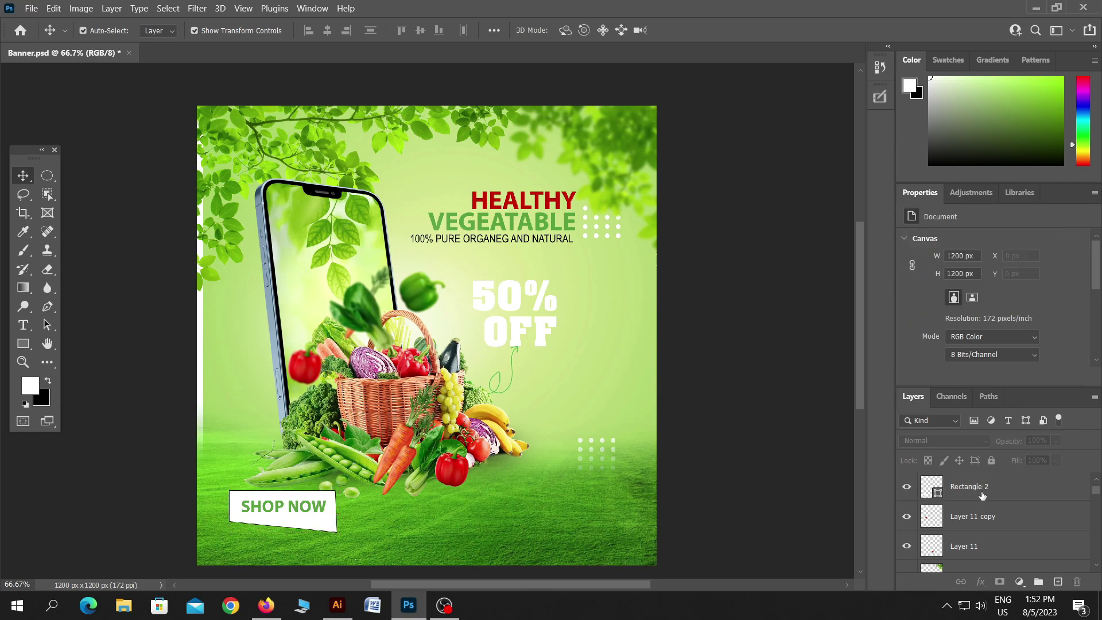
click(931, 487)
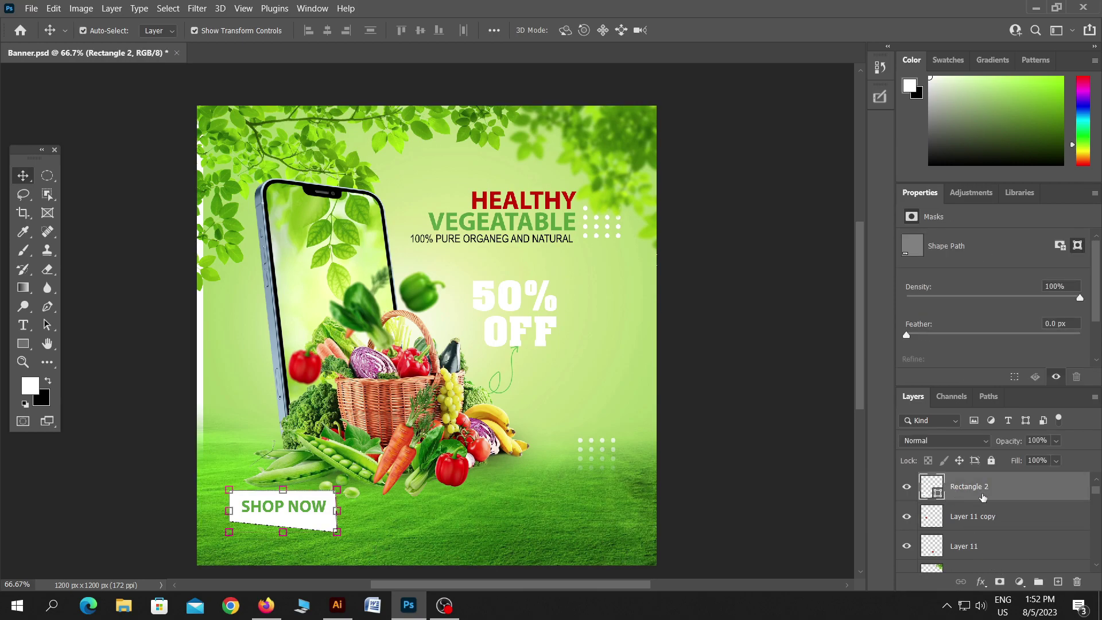
right_click(982, 493)
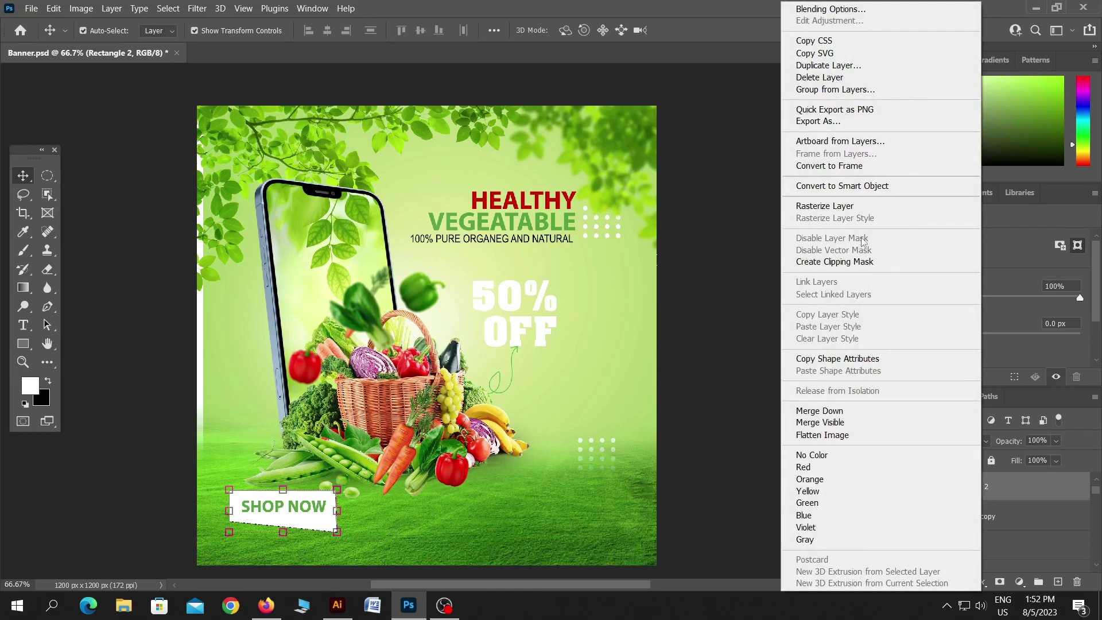
click(843, 206)
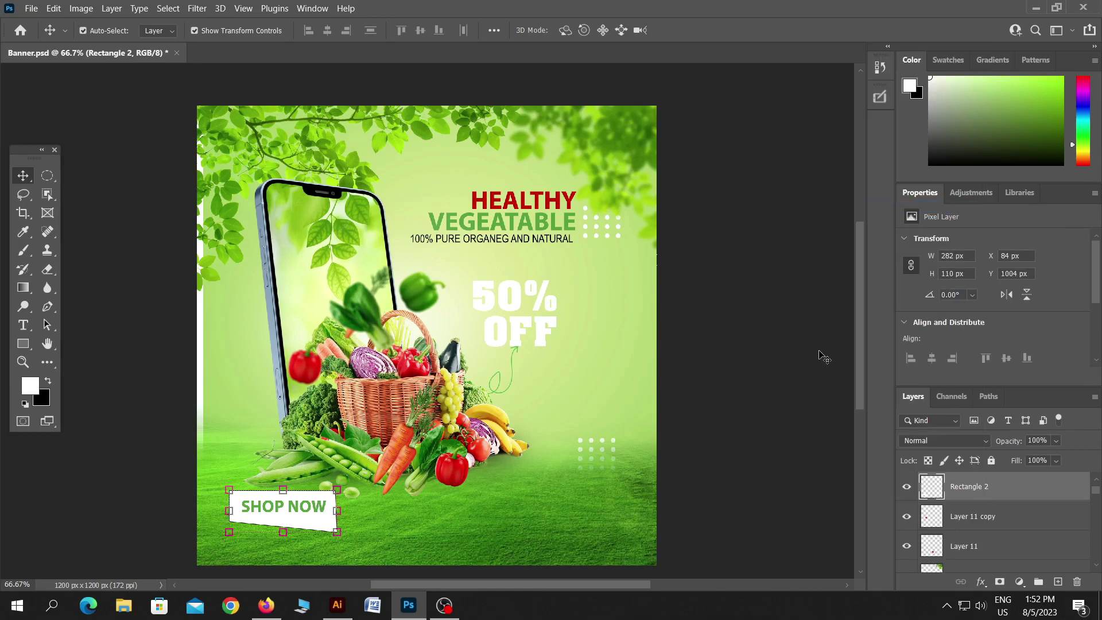
ctrl+click(953, 489)
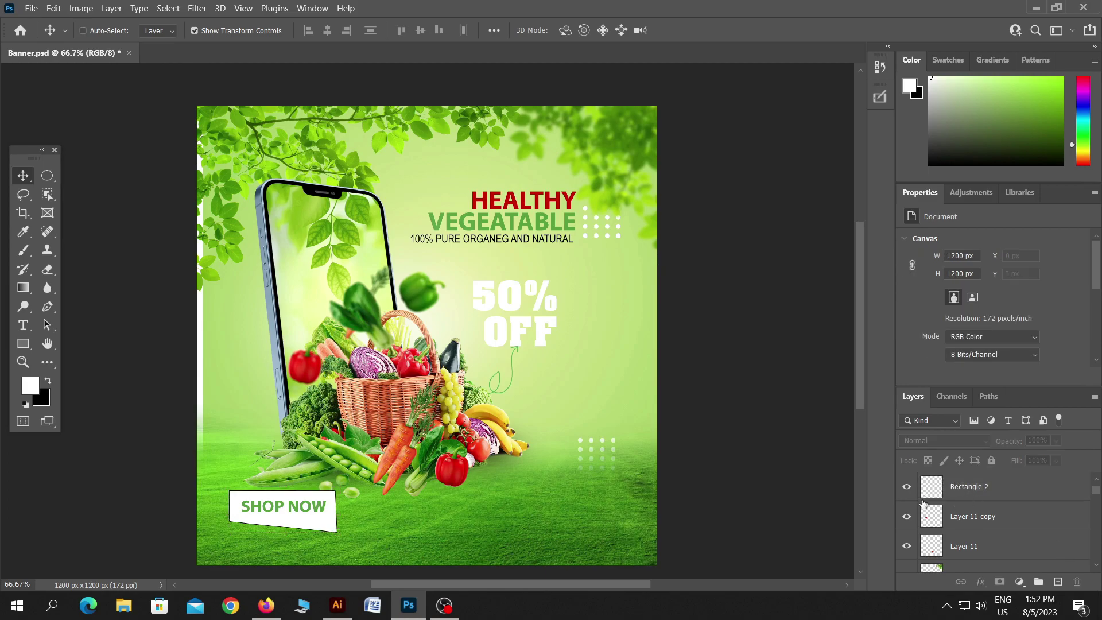
Recreate the white button shape on new Layer 20, hide Rectangle 2 and deselect.
right_click(336, 524)
click(355, 525)
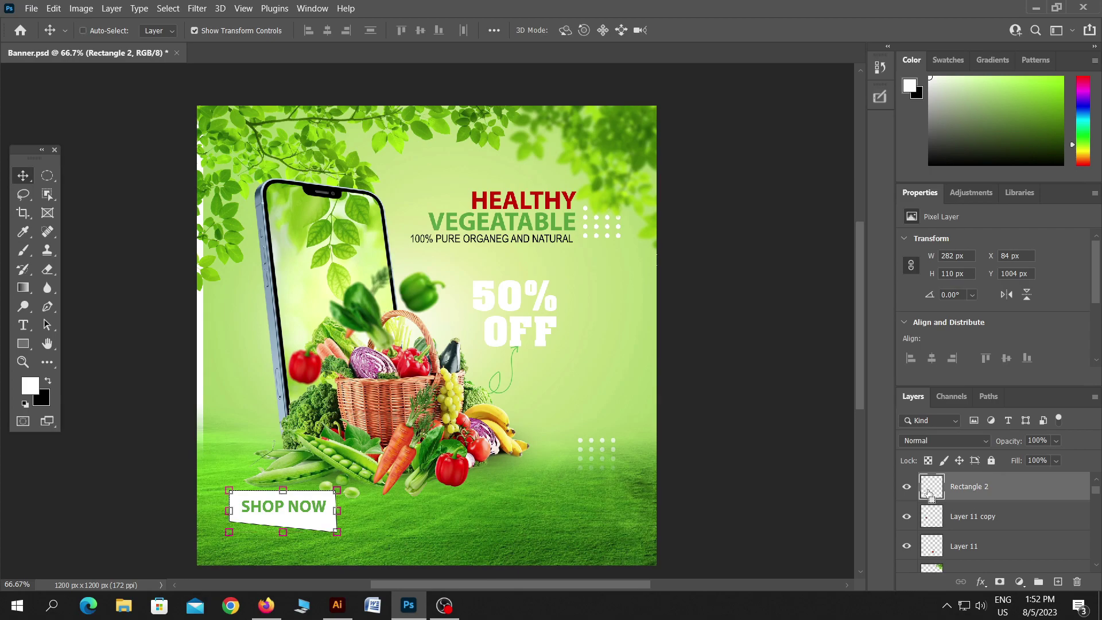
double_click(932, 489)
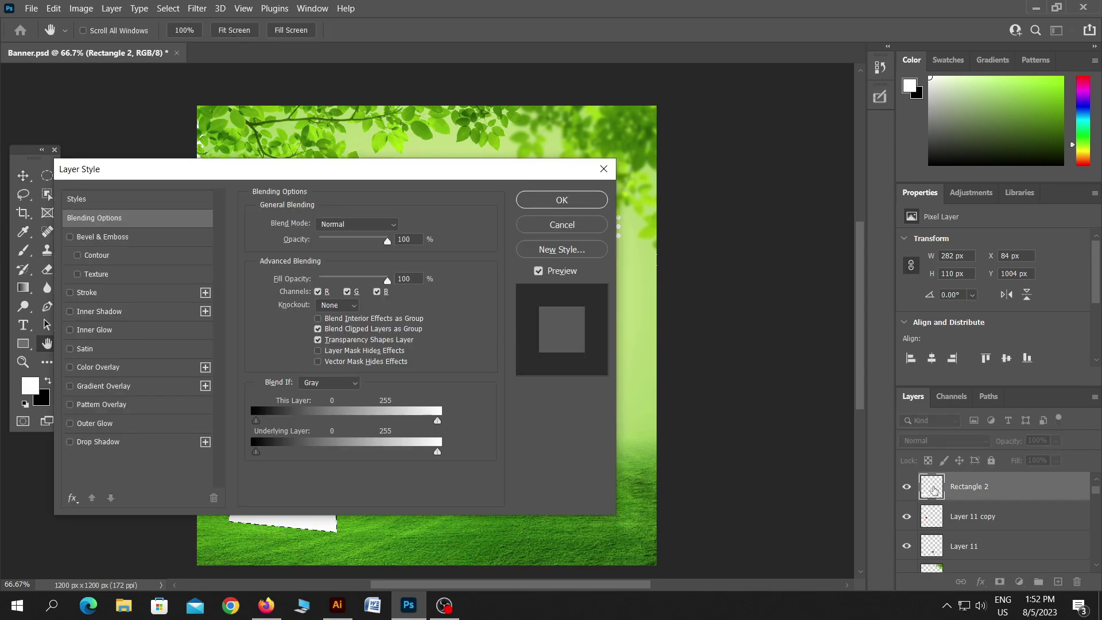
click(560, 229)
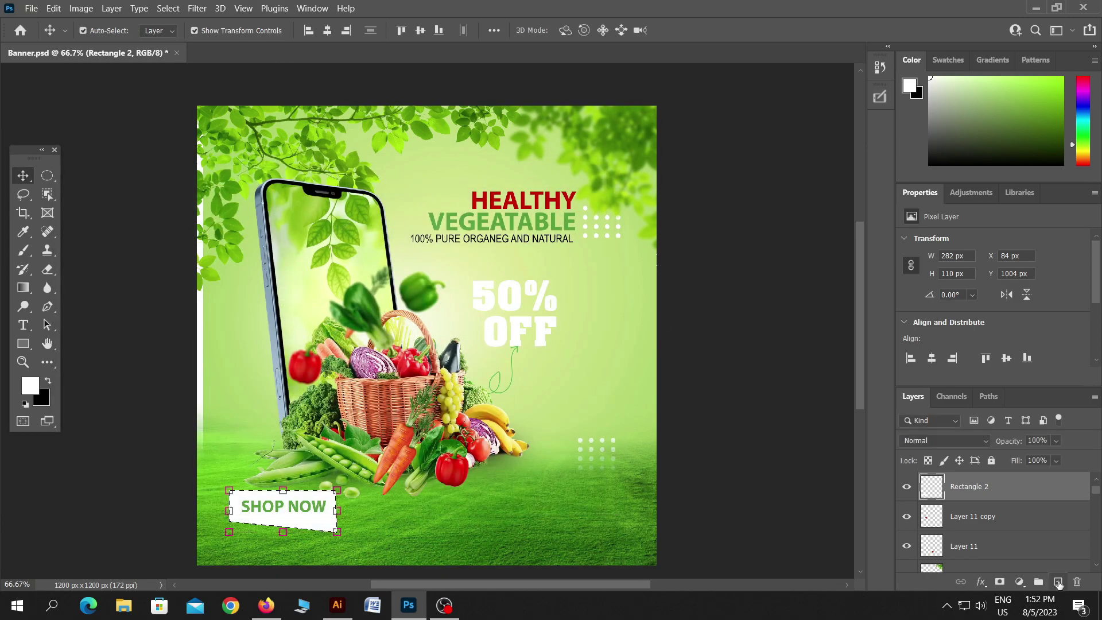
click(1057, 582)
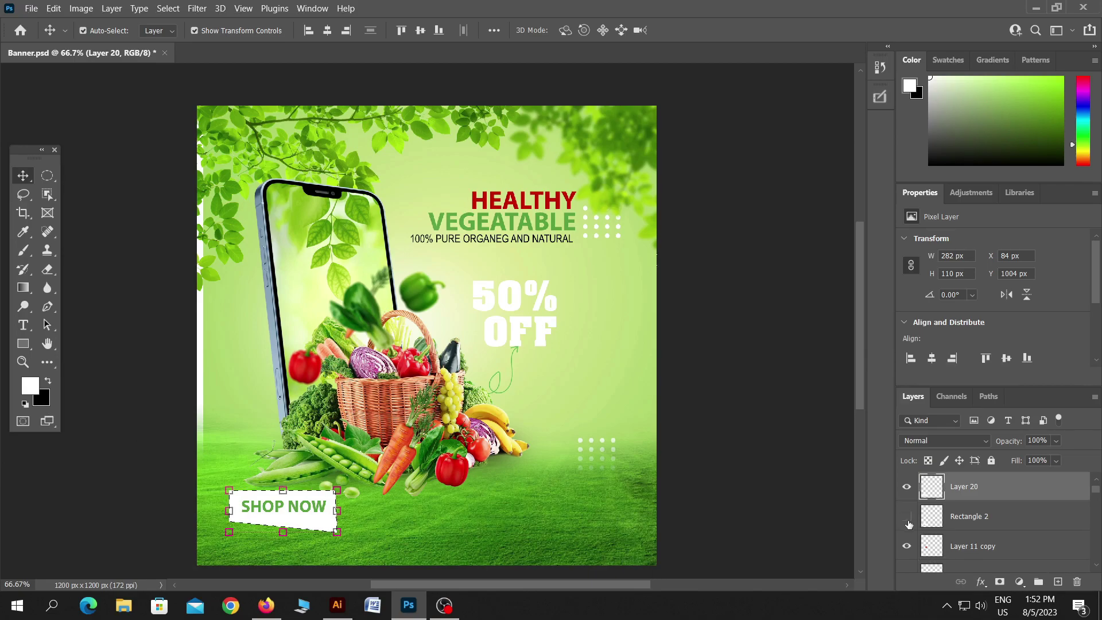
key(ctrl+d)
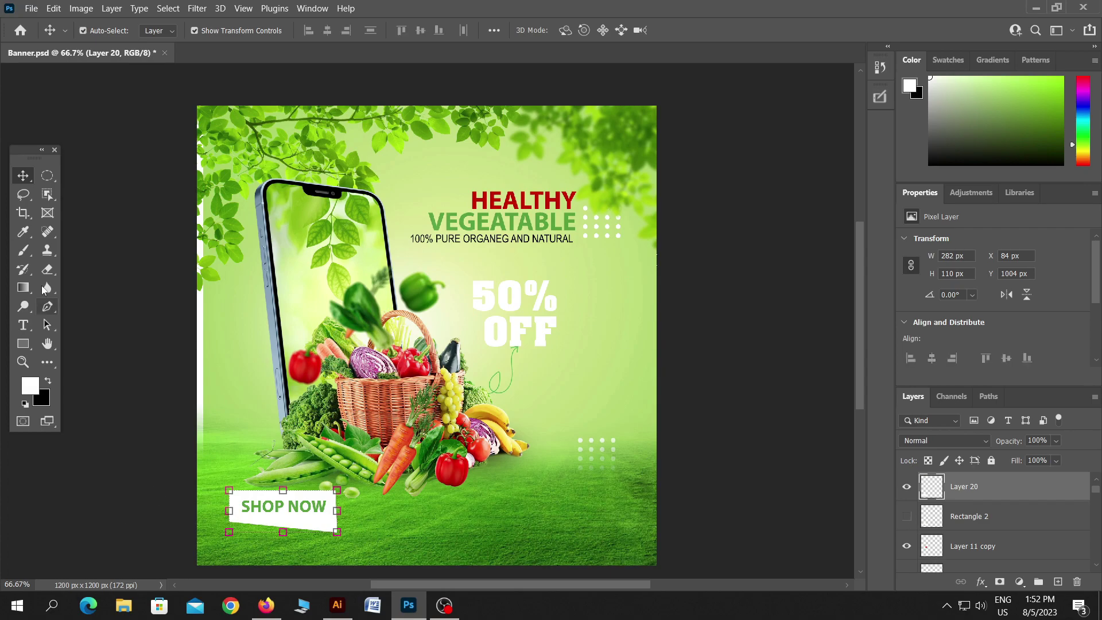
click(47, 176)
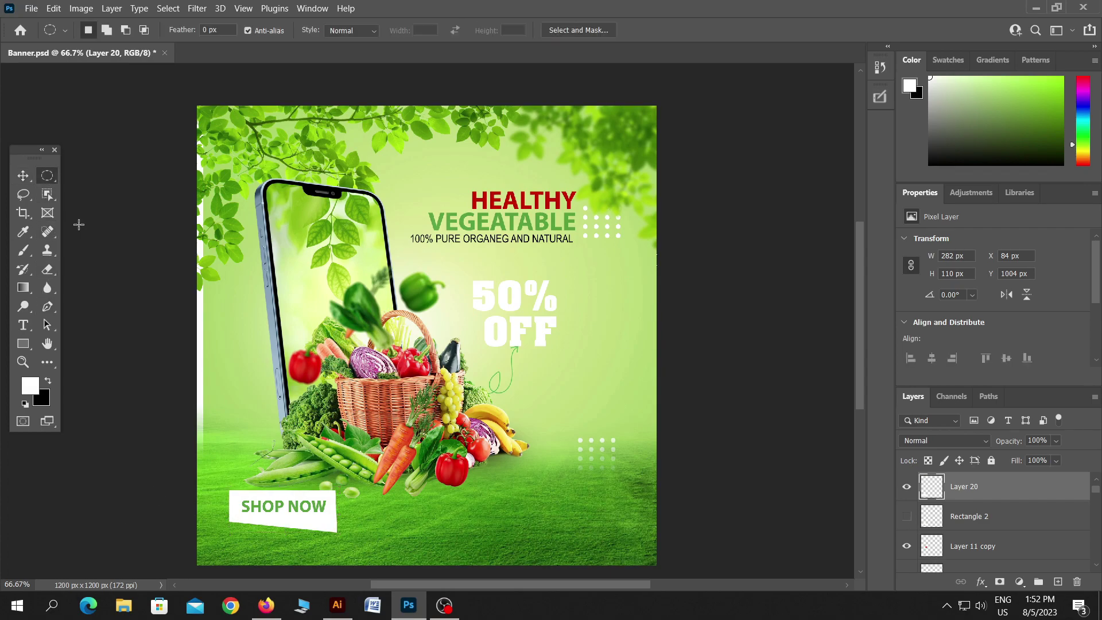
click(23, 177)
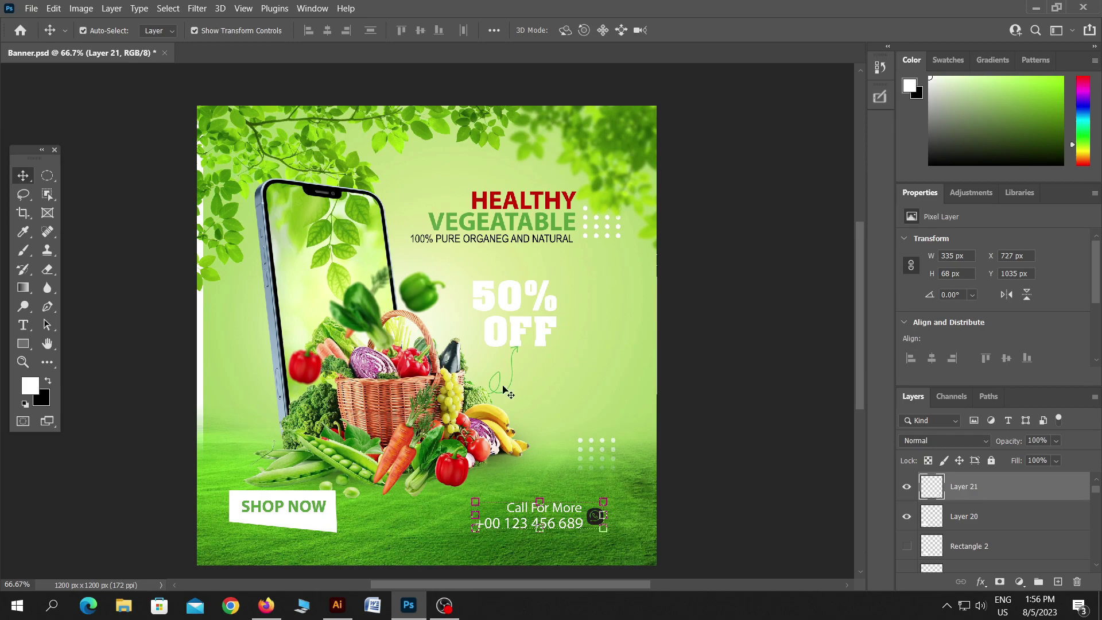
key(ctrl+v)
drag(329, 516, 327, 539)
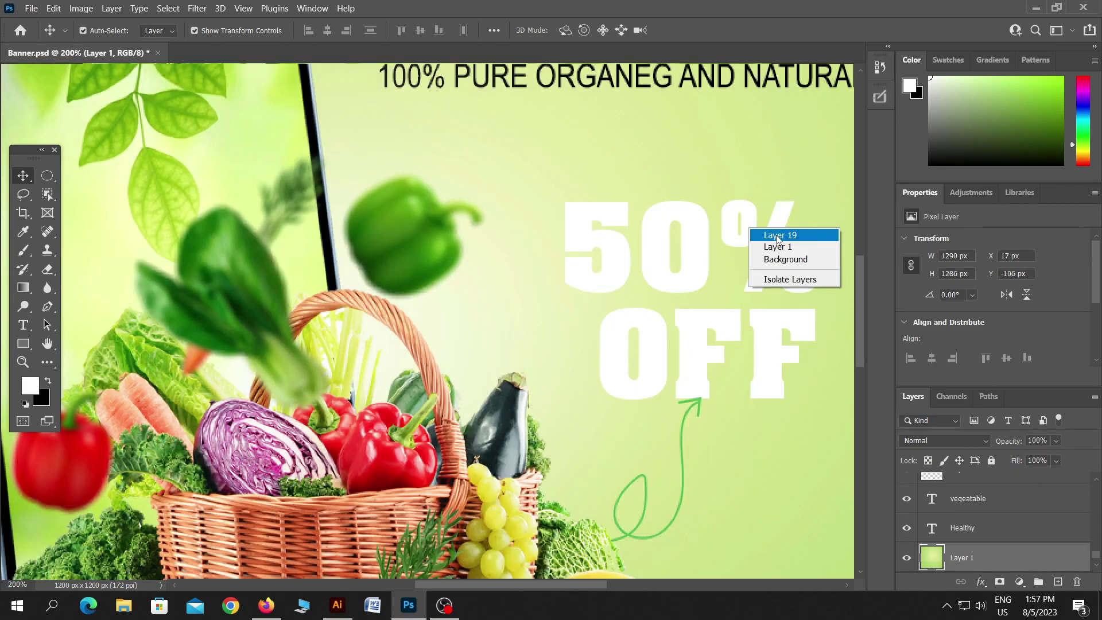
Add a drop shadow to the 50% OFF layer: distance 6 px, size 6 px, opacity 22%.
click(777, 236)
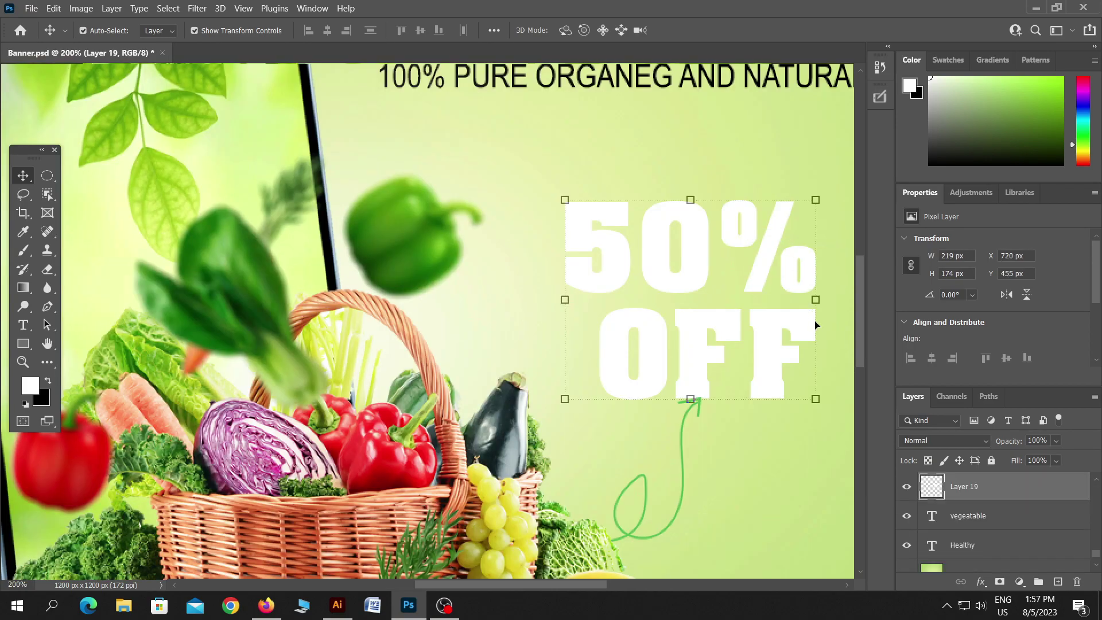
click(112, 8)
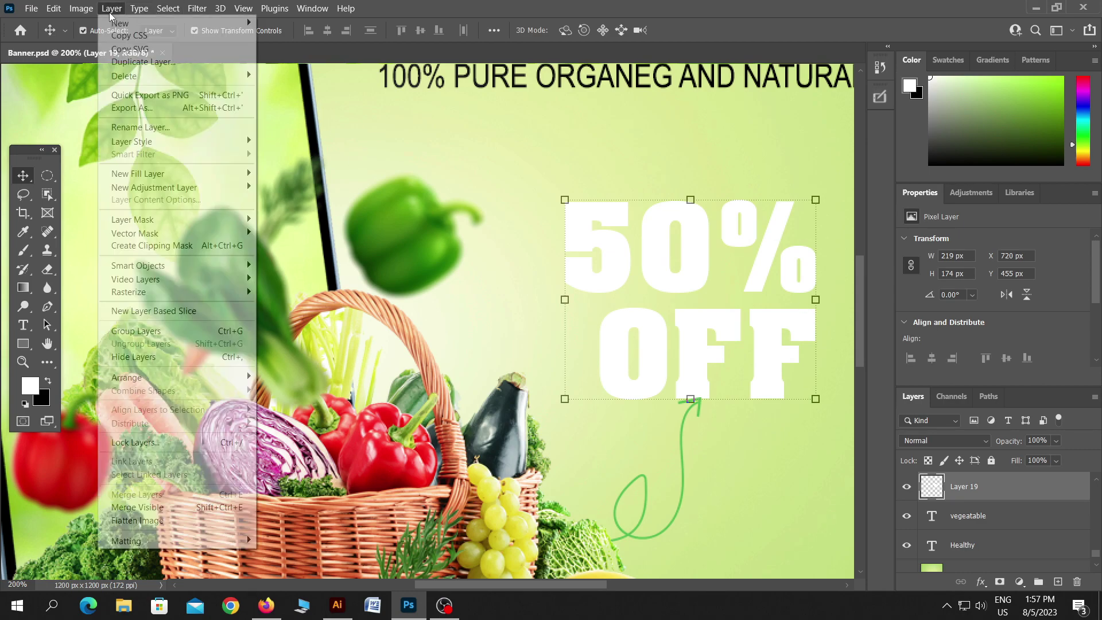
mouse_move(132, 141)
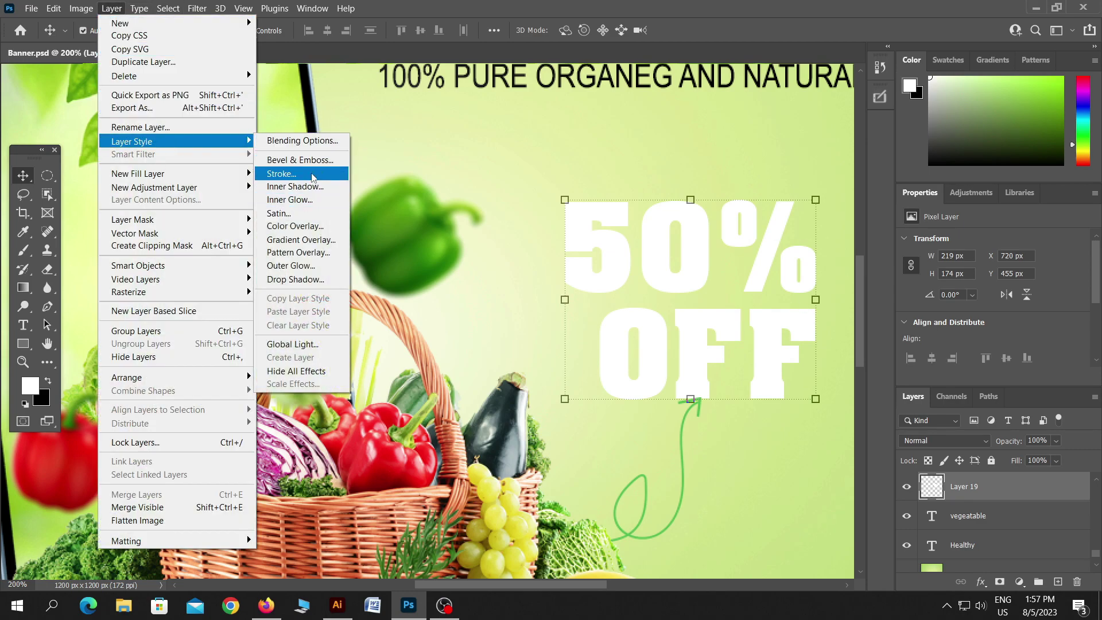
click(330, 279)
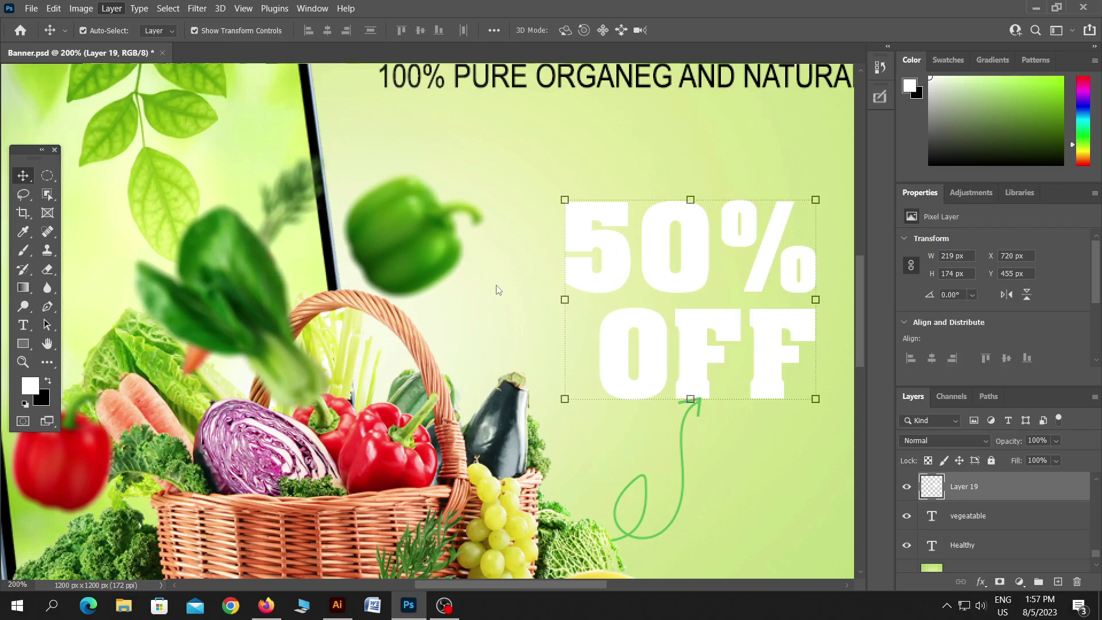
drag(449, 170, 432, 165)
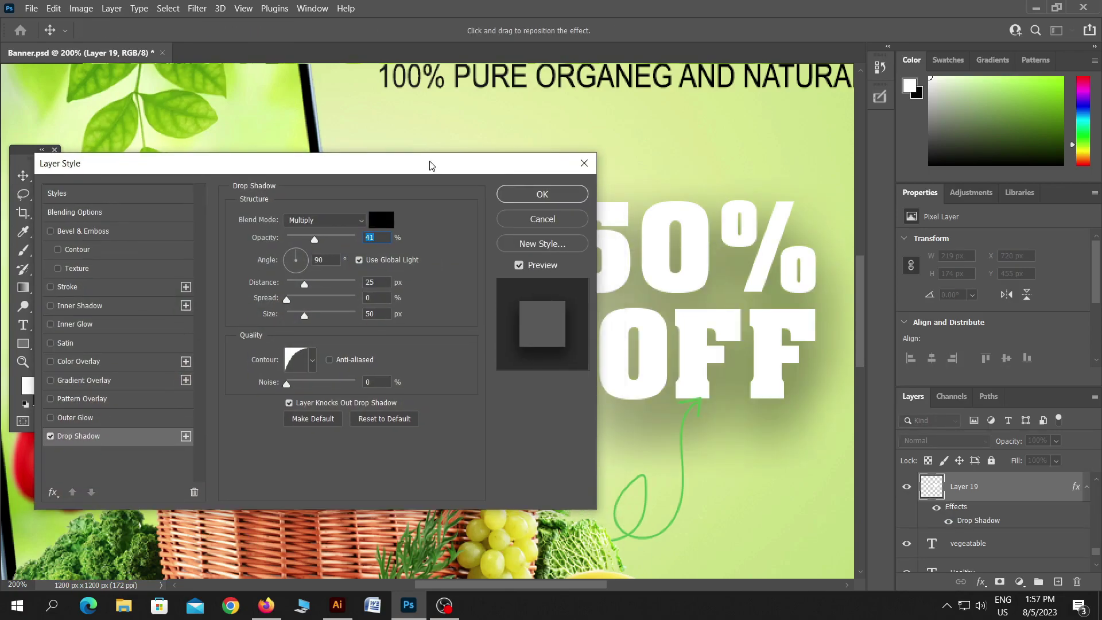
click(292, 284)
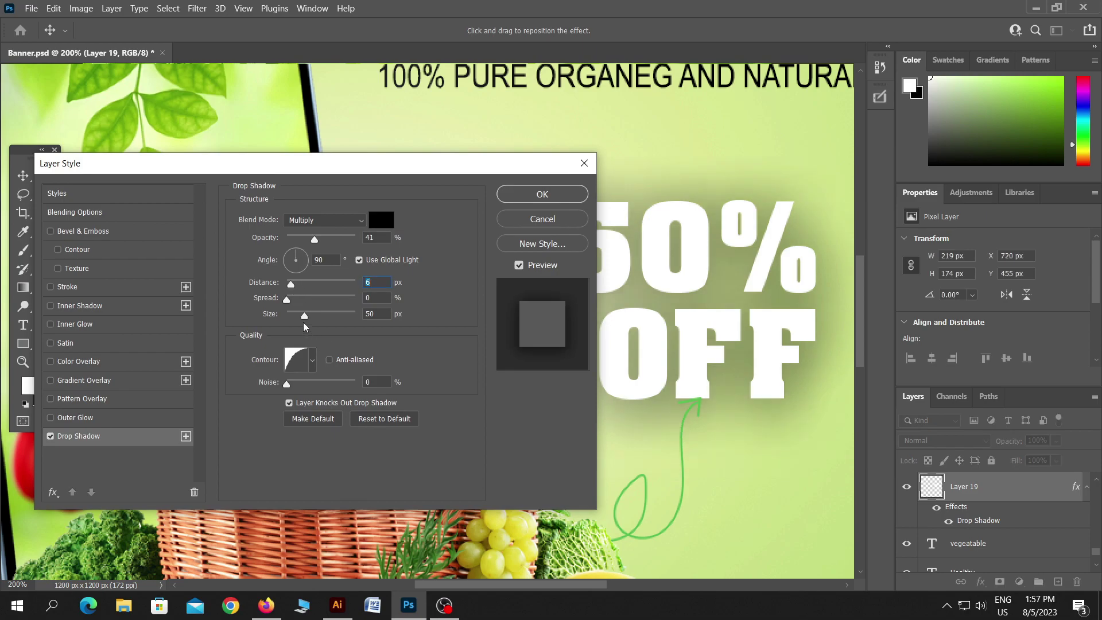
drag(304, 318, 291, 322)
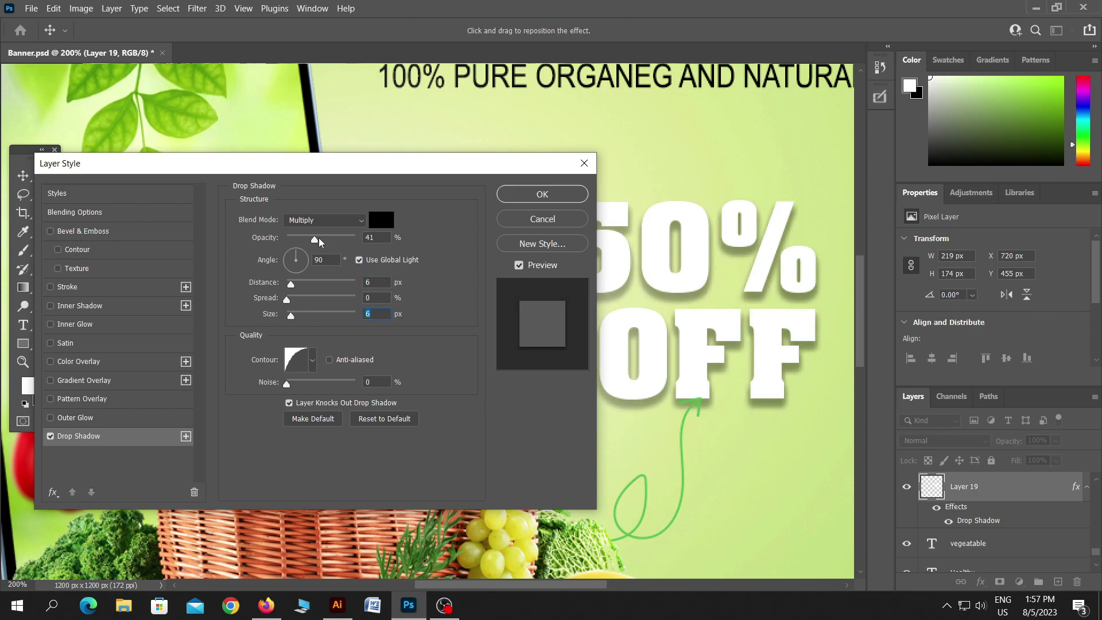
drag(320, 242, 303, 241)
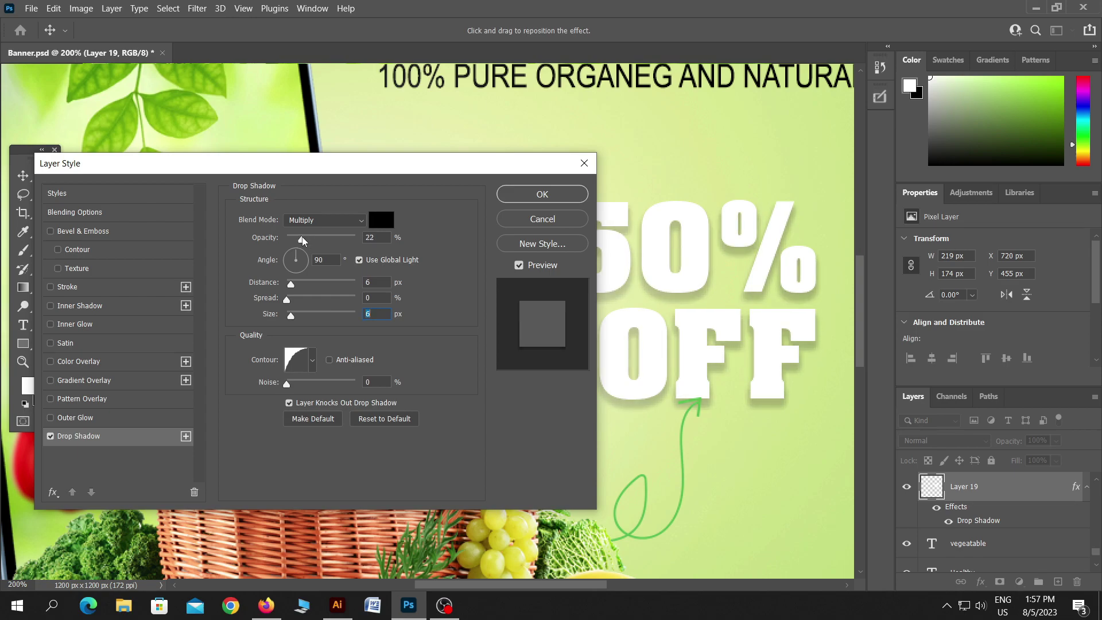
click(543, 196)
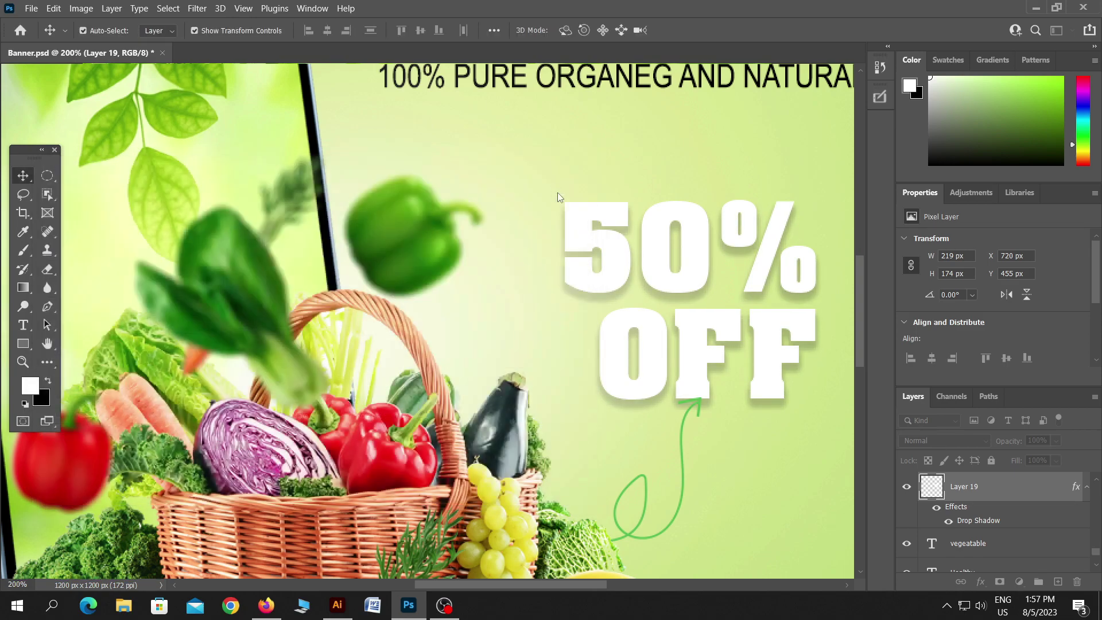
key(ctrl+0)
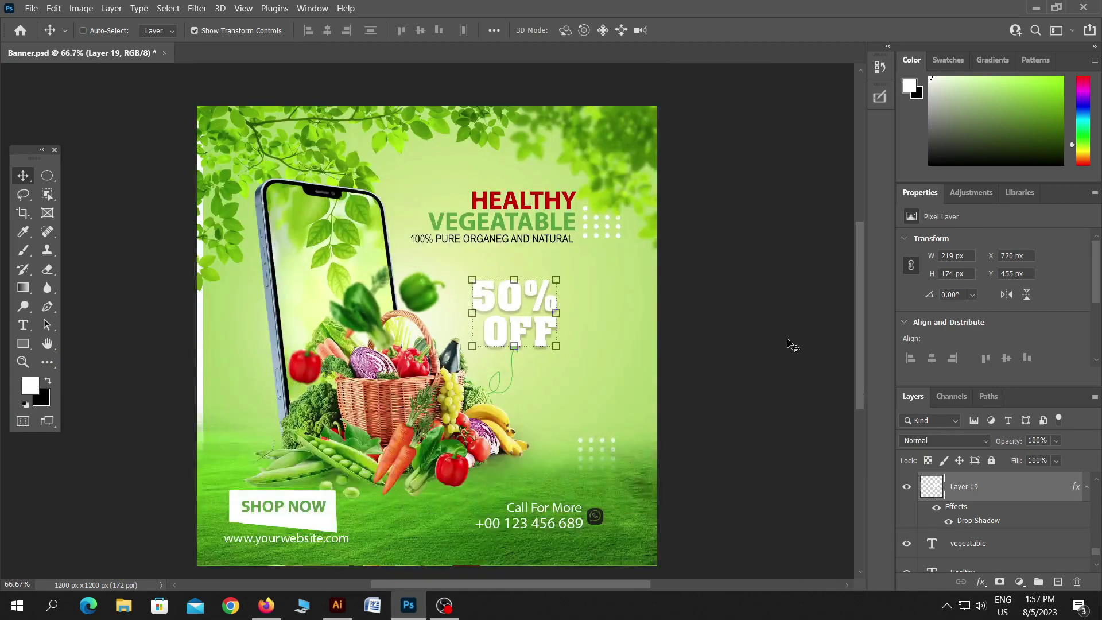
Nudge 50% OFF slightly up-right and stretch the green background layer to about 108%.
key(ctrl)
drag(541, 299, 549, 293)
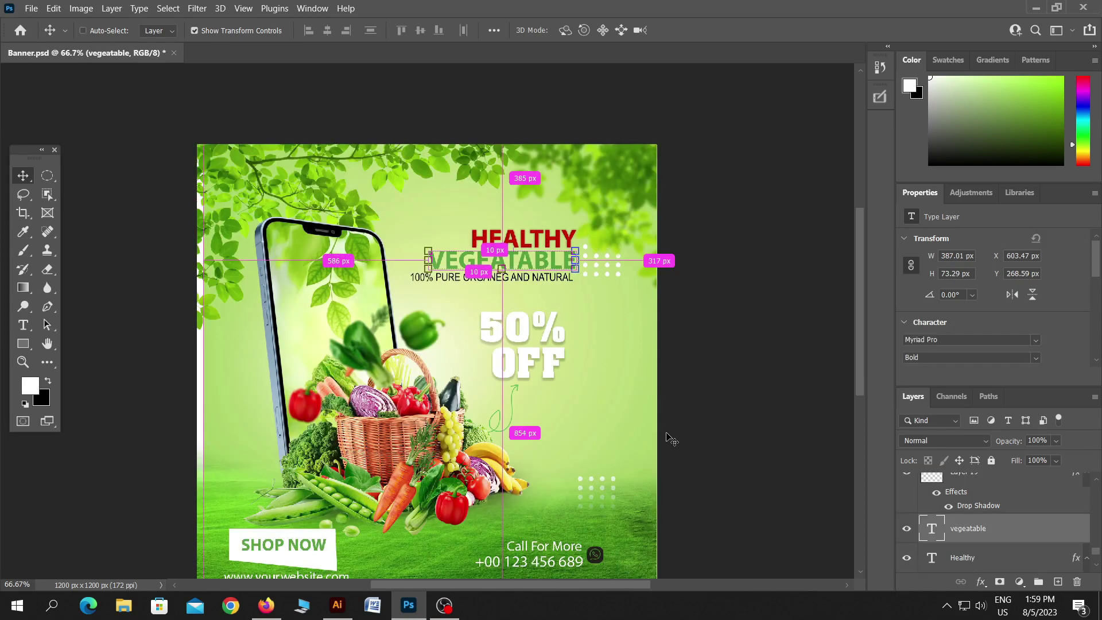
key(ctrl+minus)
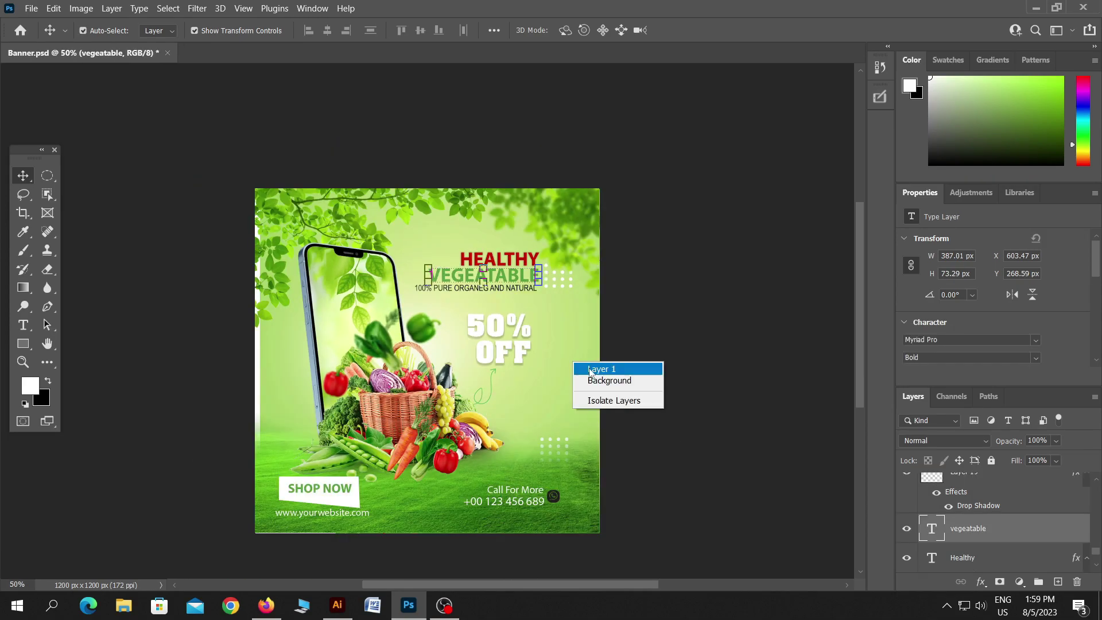
drag(594, 373, 374, 373)
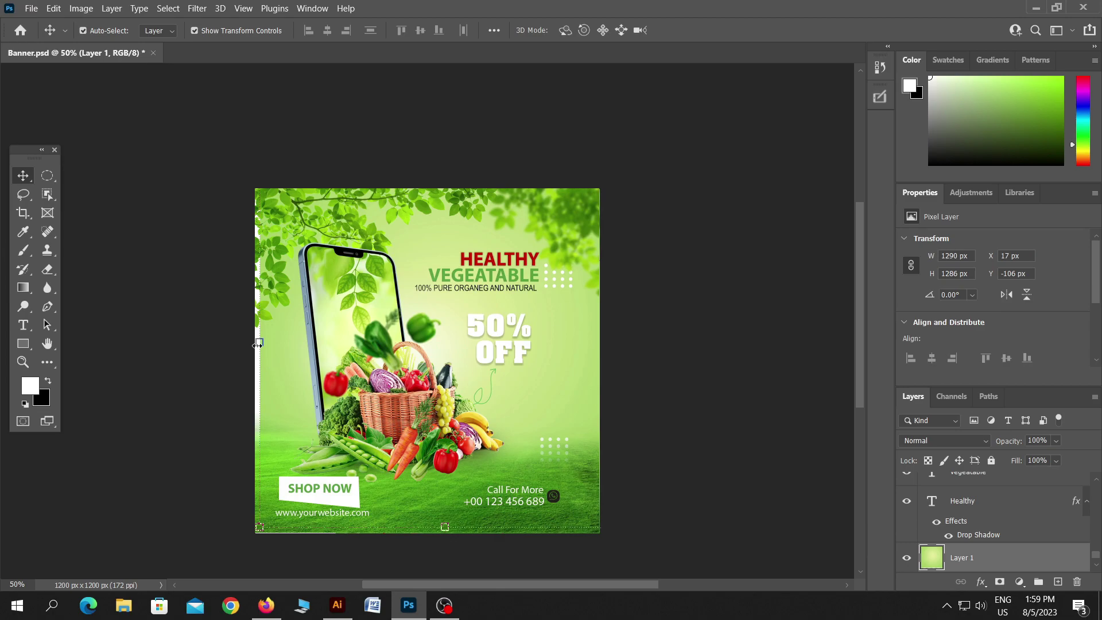